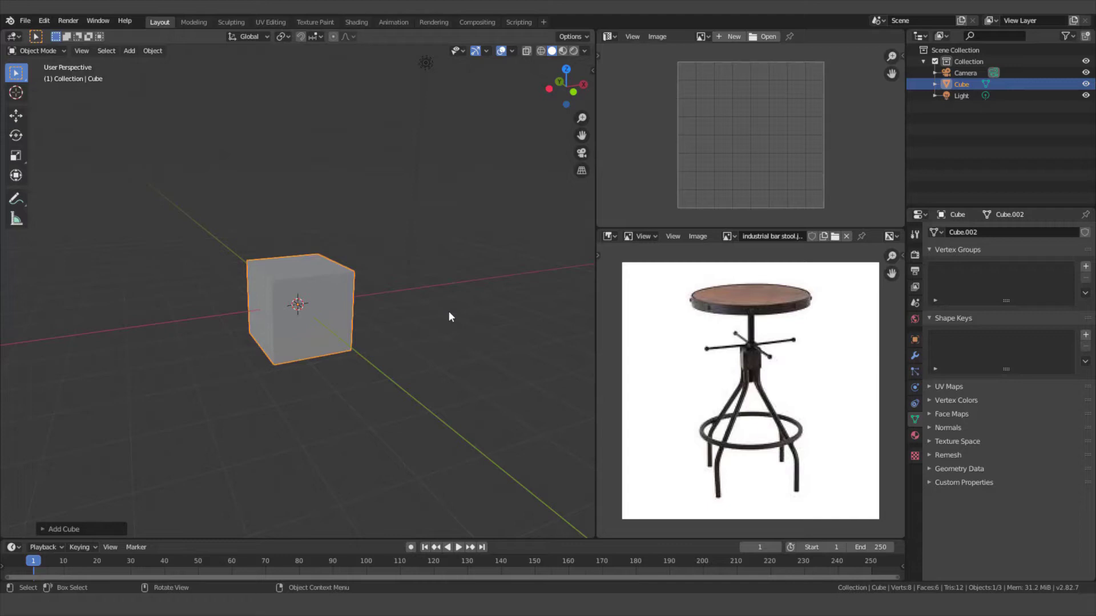
# Step: Delete the default cube from the scene
pyautogui.scroll(3, 448, 311)
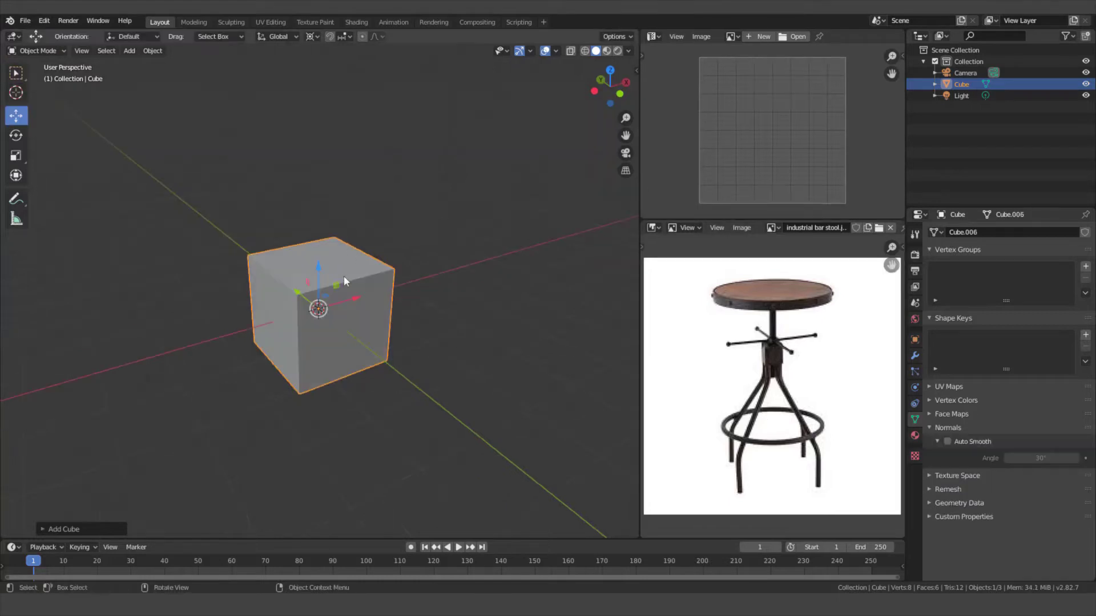
pyautogui.scroll(3, 344, 277)
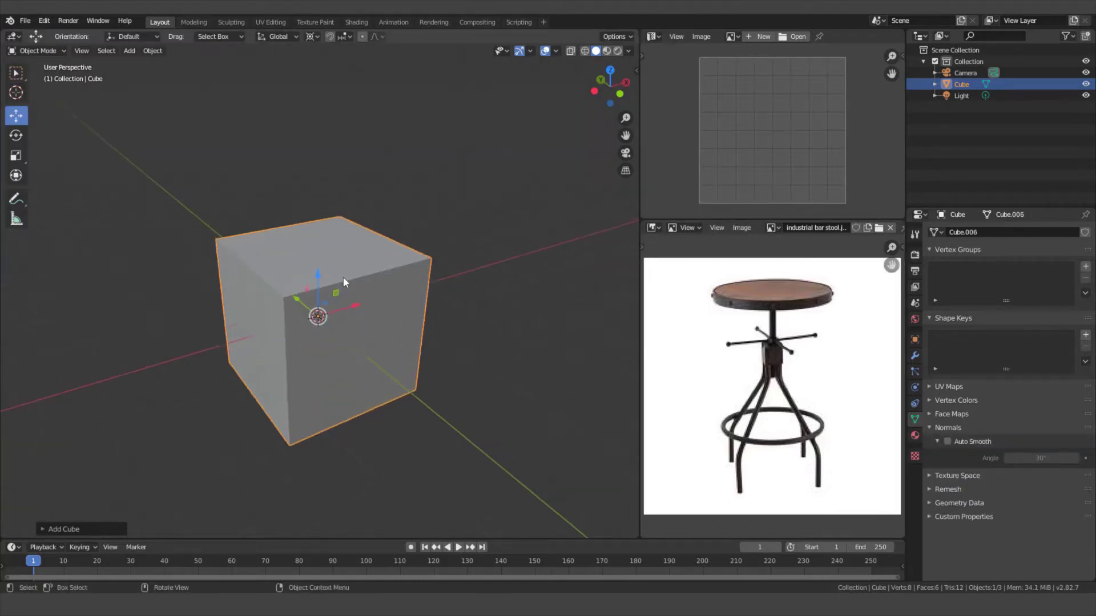
pyautogui.press('x')
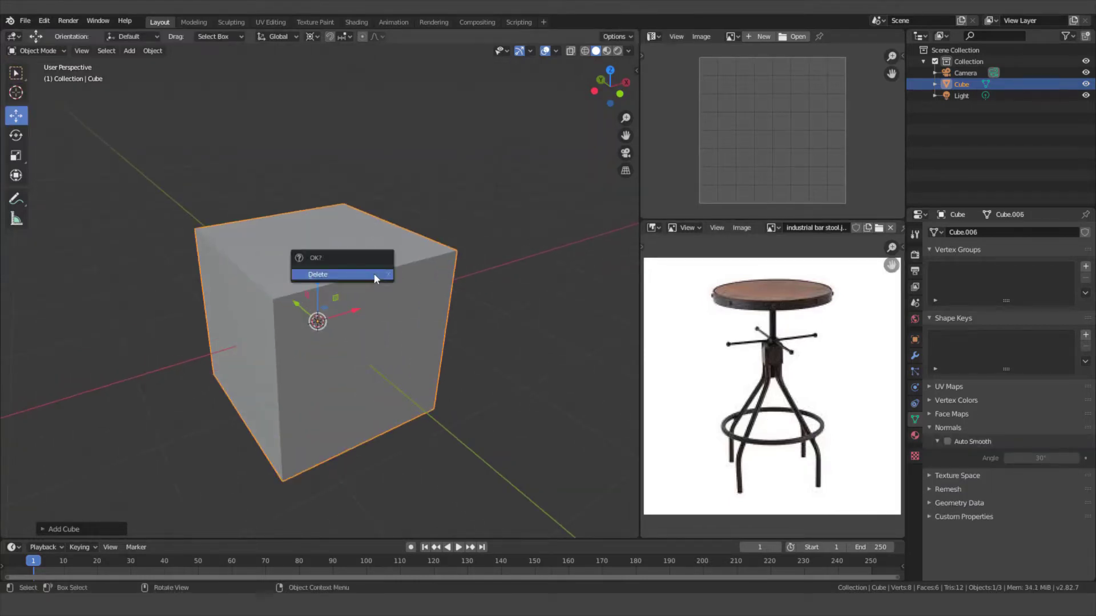
pyautogui.click(374, 273)
# Step: Add a Bezier curve at the world origin
pyautogui.hotkey('shift', 'a')
pyautogui.moveTo(374, 274)
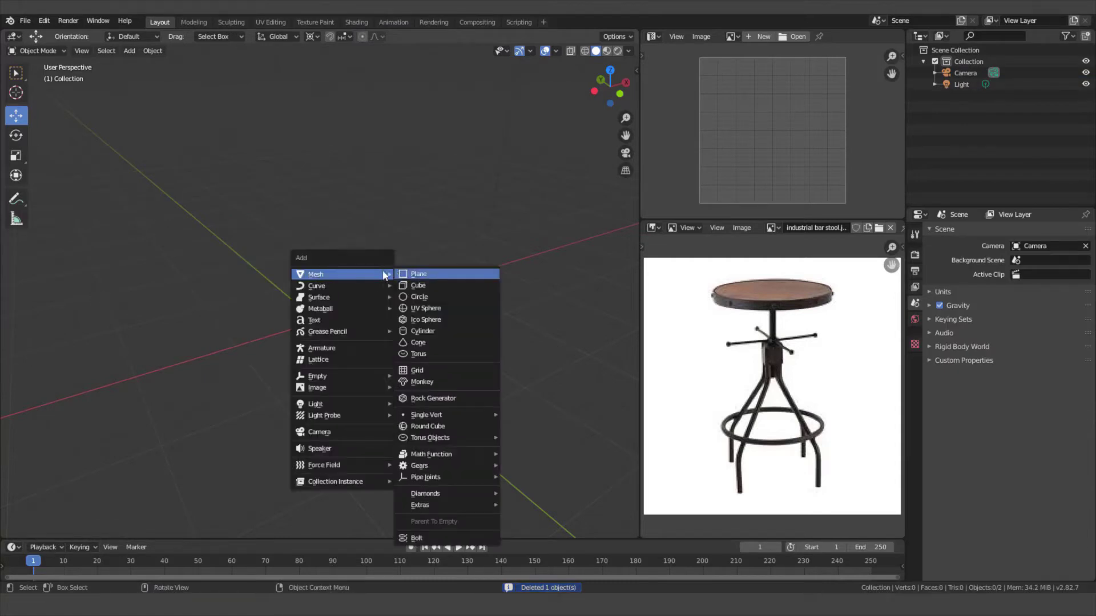
pyautogui.moveTo(315, 287)
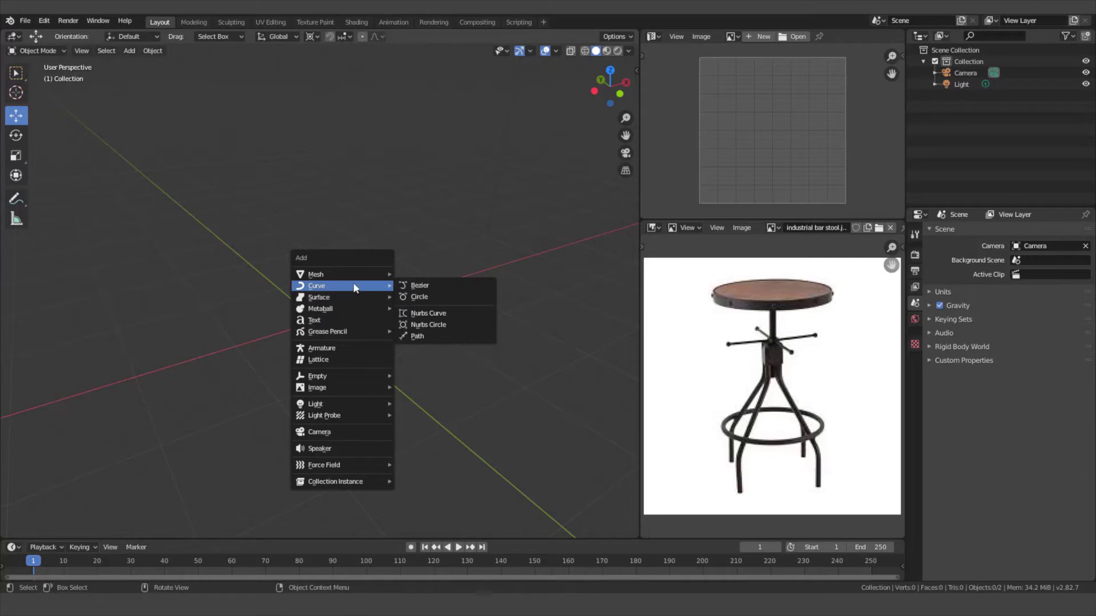
pyautogui.click(423, 286)
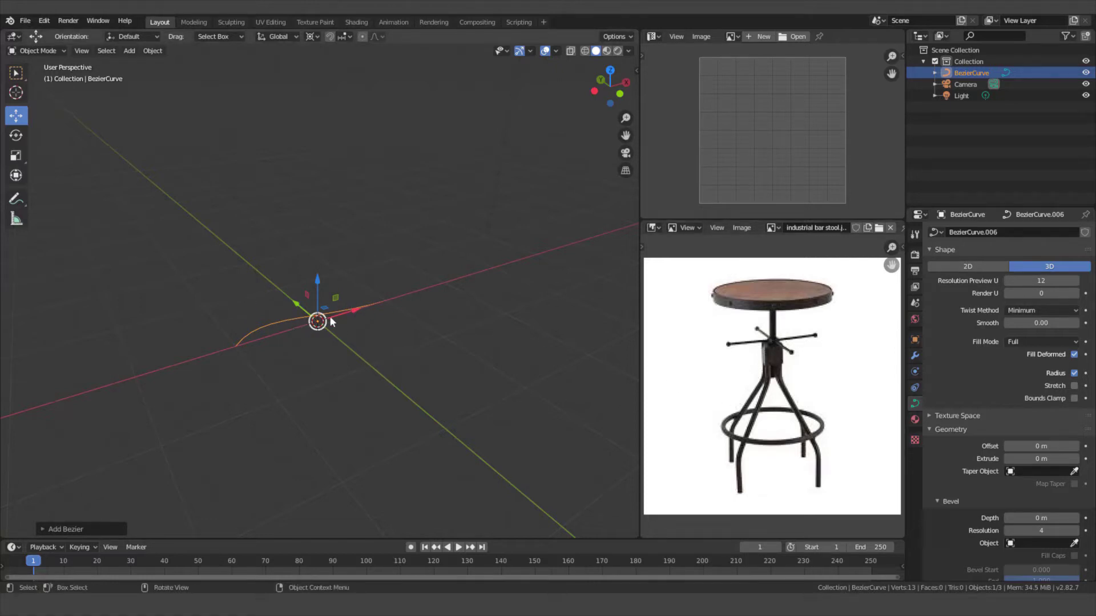
# Step: Rotate the Bezier curve 90° about the global Y axis and, in front view, -90° about the global Z axis
pyautogui.write('ry')
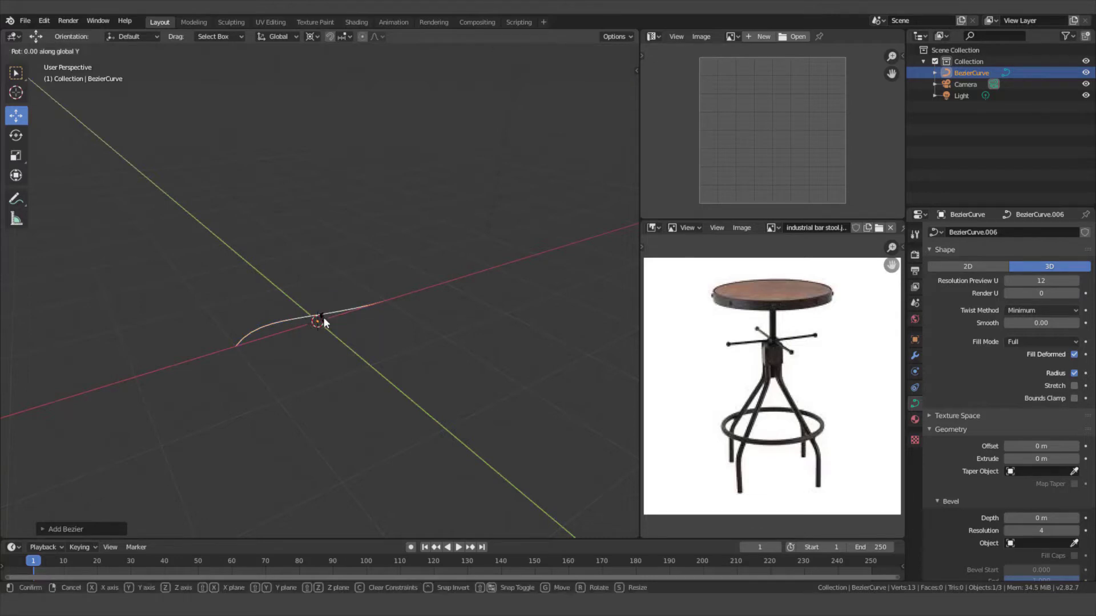
pyautogui.write('90')
pyautogui.press('Return')
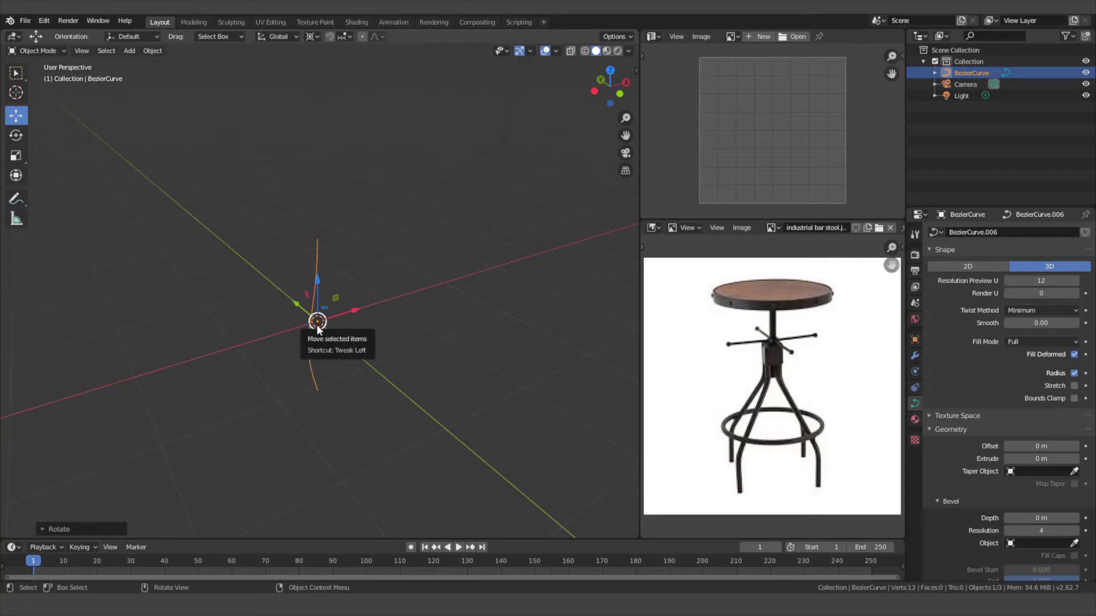
pyautogui.press('KP_1')
pyautogui.press('r')
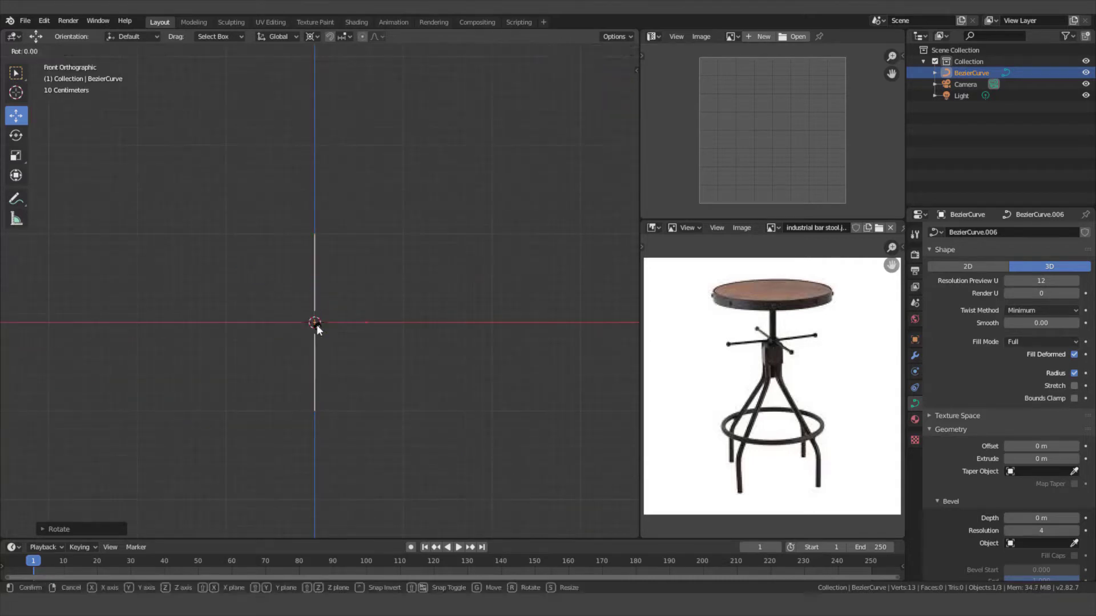
pyautogui.write('z90')
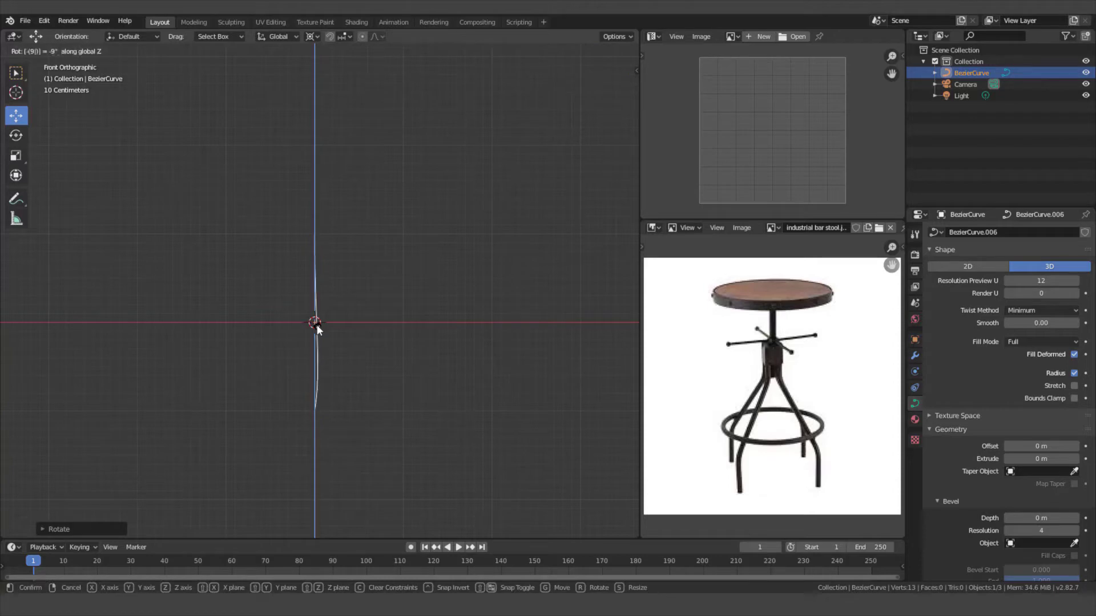
pyautogui.press('Return')
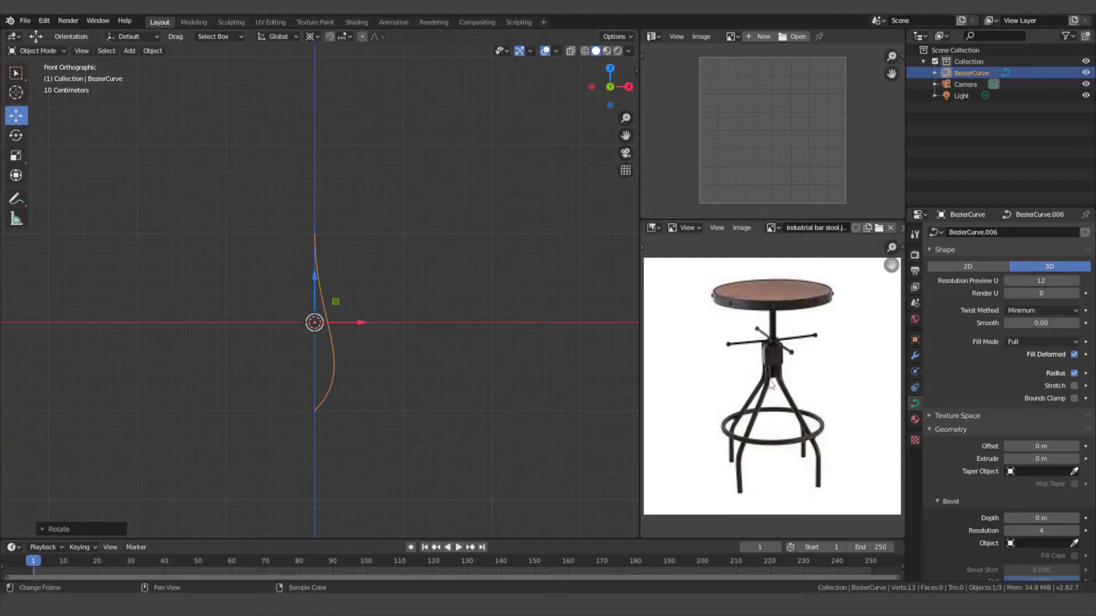
# Step: Select the curve's bottom control point in Edit Mode and set the transform pivot point to Median Point
pyautogui.scroll(4, 348, 396)
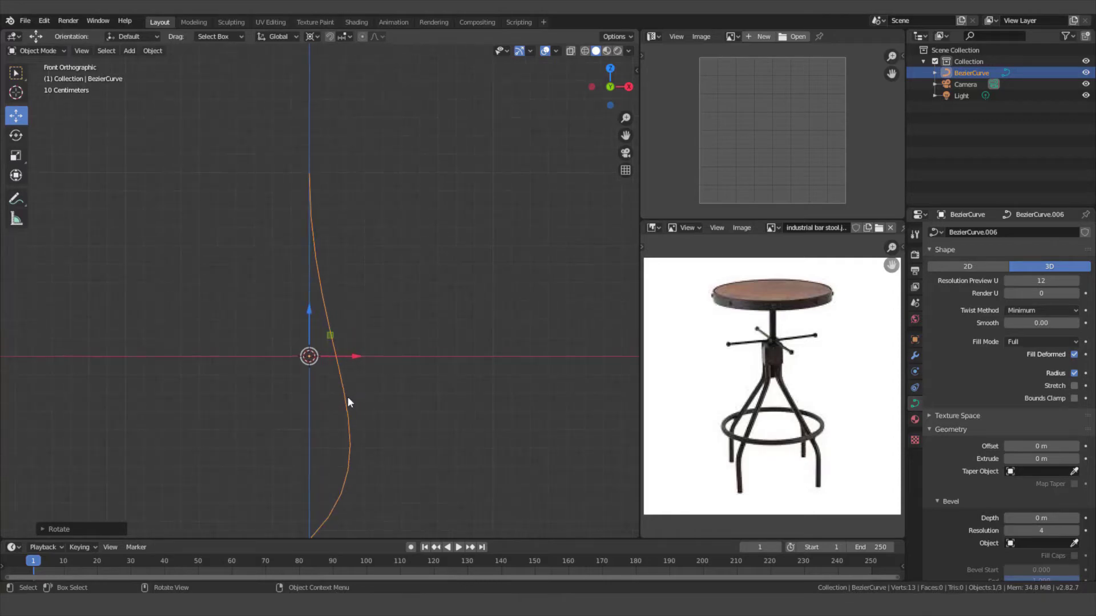
pyautogui.keyDown('shift'); pyautogui.moveTo(349, 396); pyautogui.dragTo(355, 281, button='middle'); pyautogui.keyUp('shift')
pyautogui.scroll(-1, 355, 280)
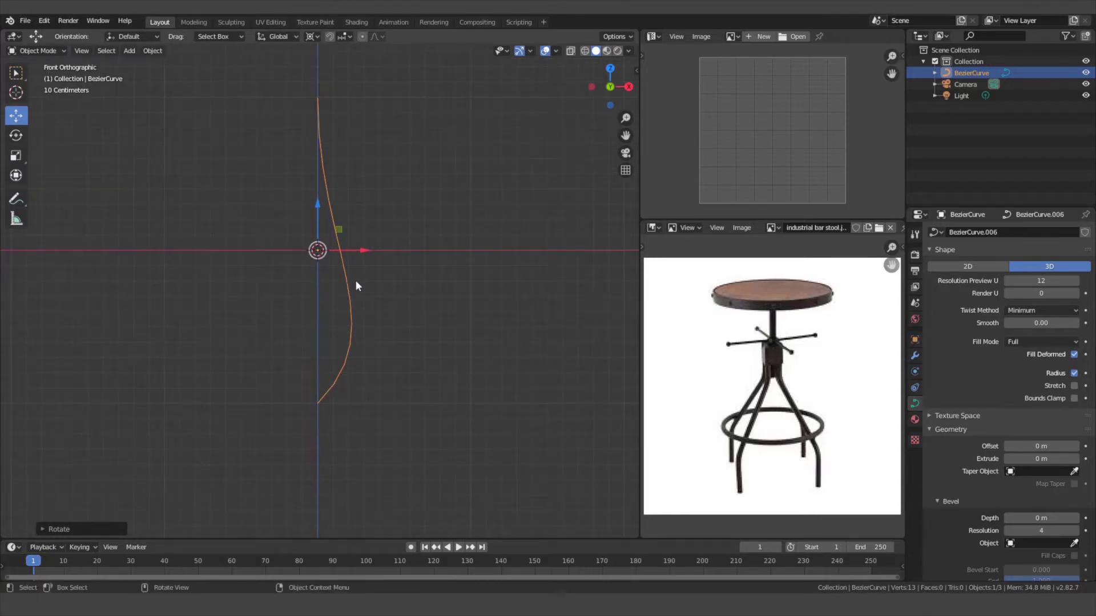
pyautogui.press('Tab')
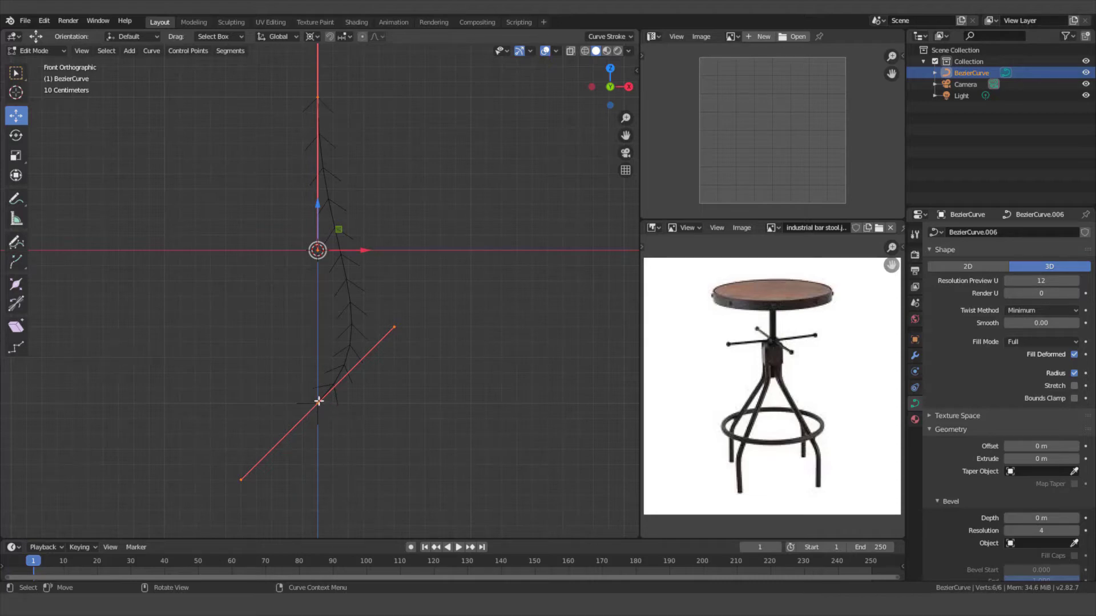
pyautogui.click(316, 404)
pyautogui.click(312, 40)
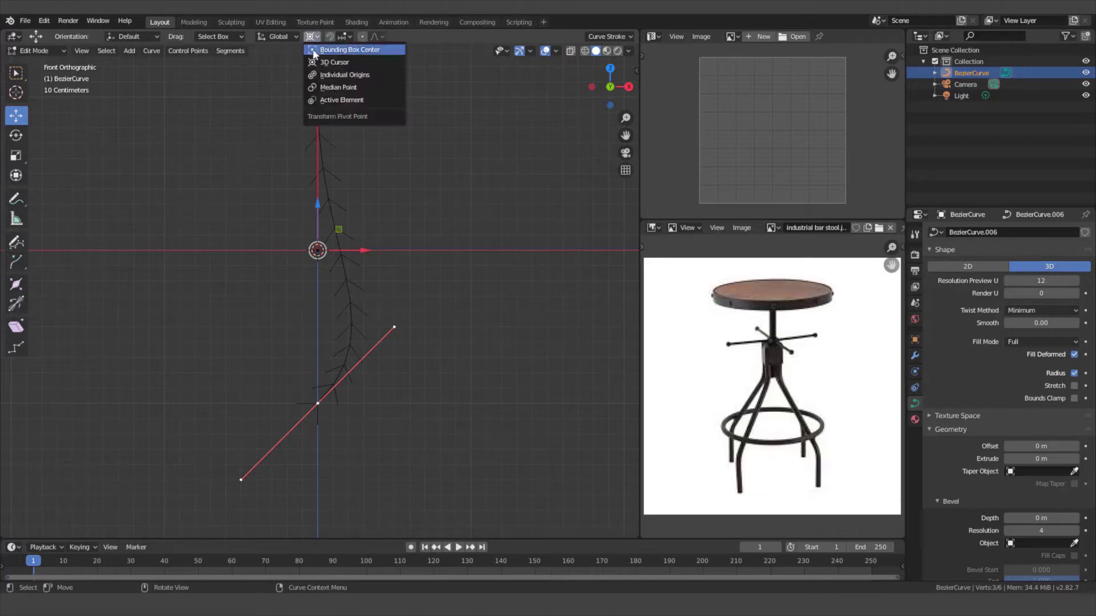
pyautogui.click(335, 81)
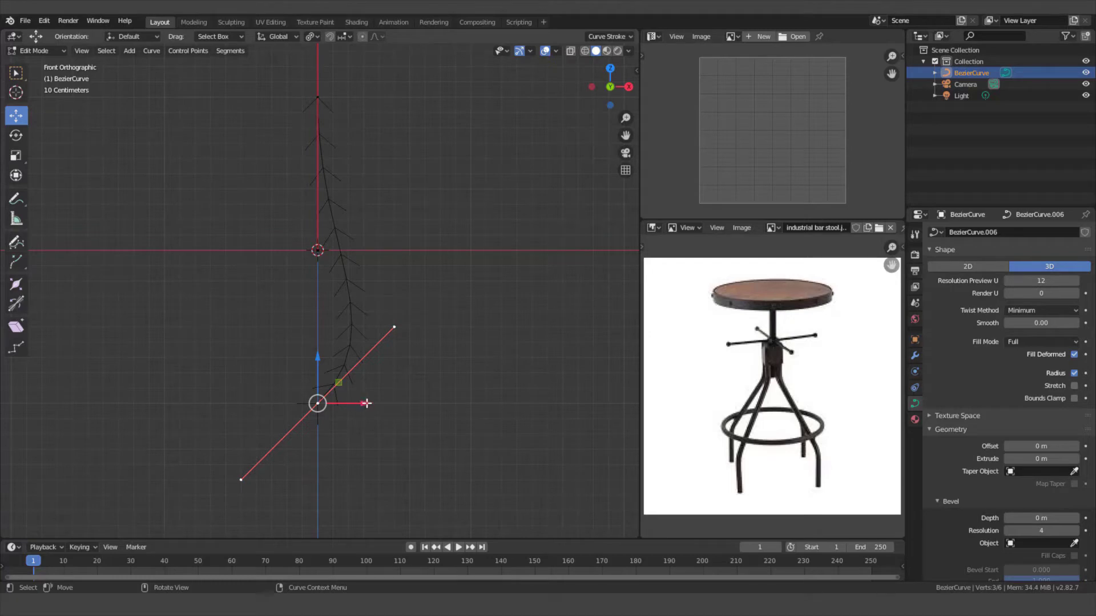
# Step: Move the bottom control point outward along positive X and shift its upper handle along X until it stands vertically above the point
pyautogui.moveTo(366, 404); pyautogui.dragTo(443, 396)
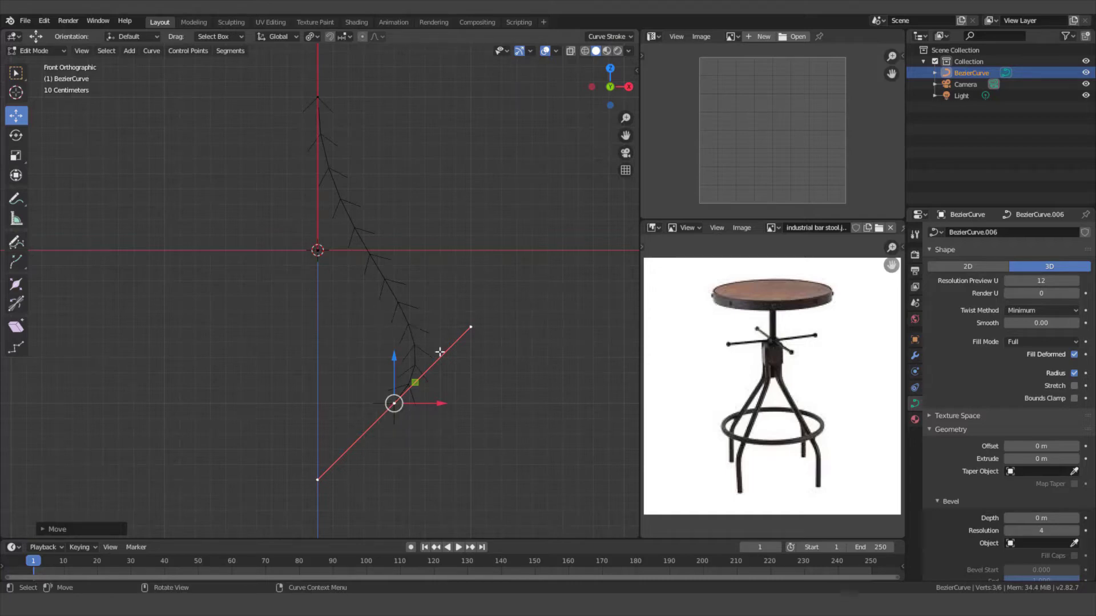
pyautogui.click(471, 329)
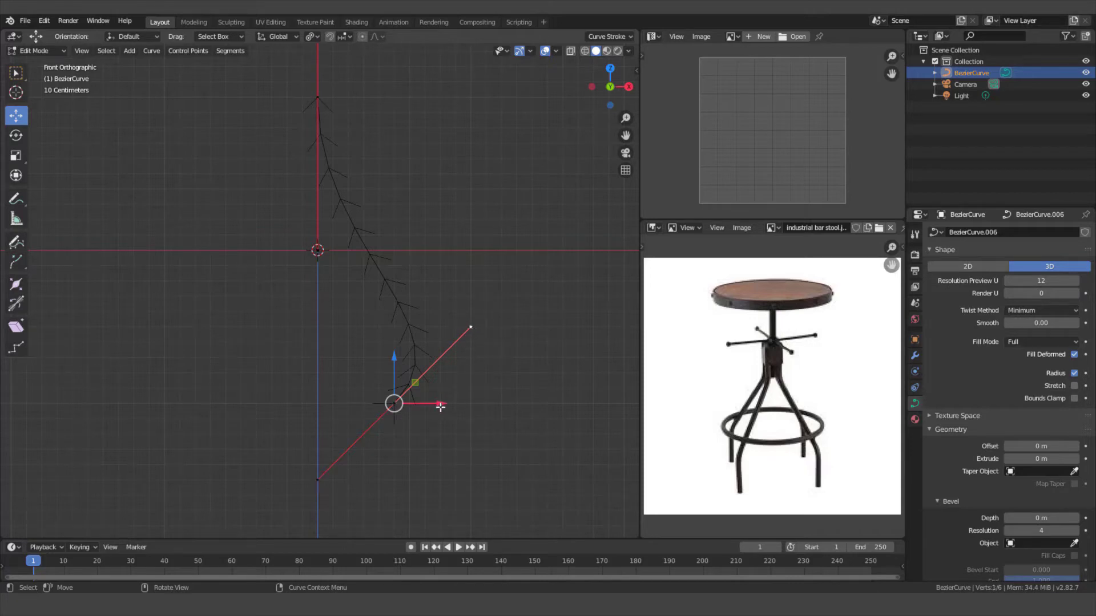
pyautogui.moveTo(444, 402); pyautogui.dragTo(368, 412)
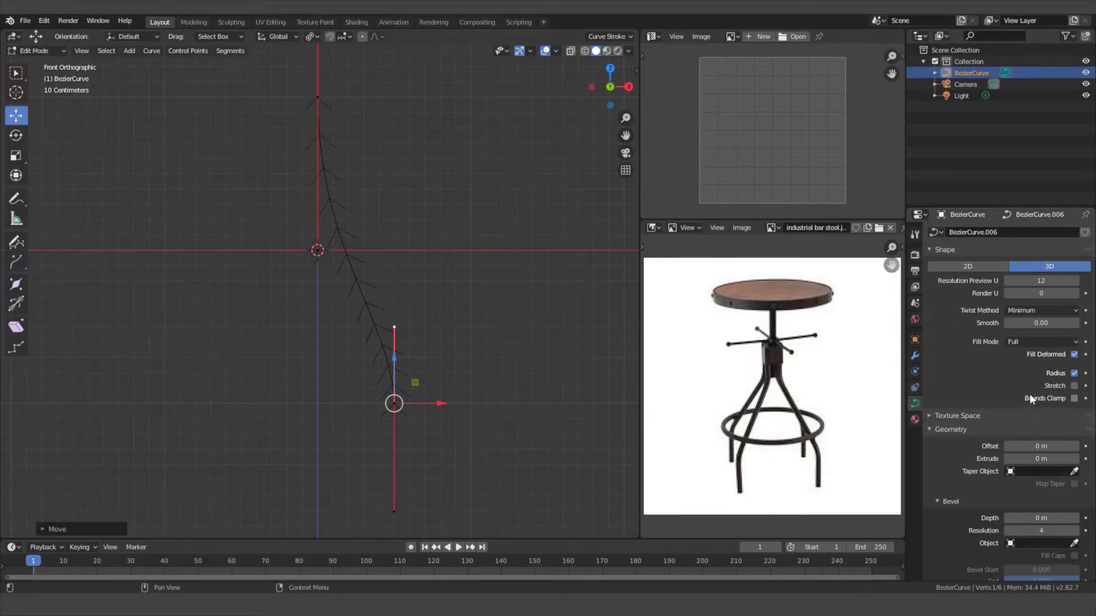
# Step: Give the curve a round tube thickness by setting its bevel depth to 0.03 m
pyautogui.click(933, 431)
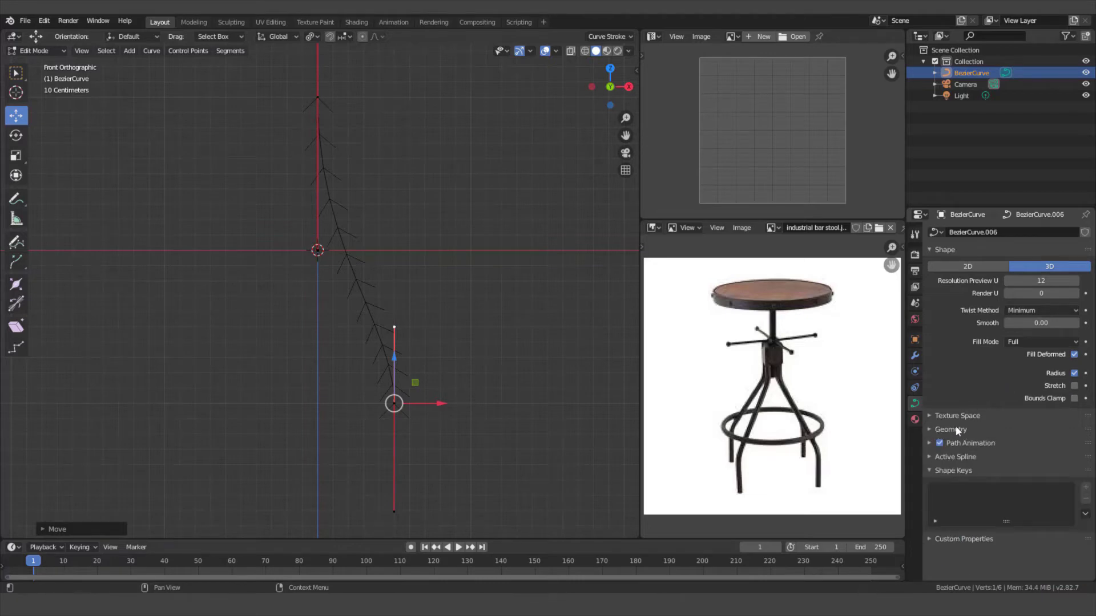
pyautogui.click(942, 432)
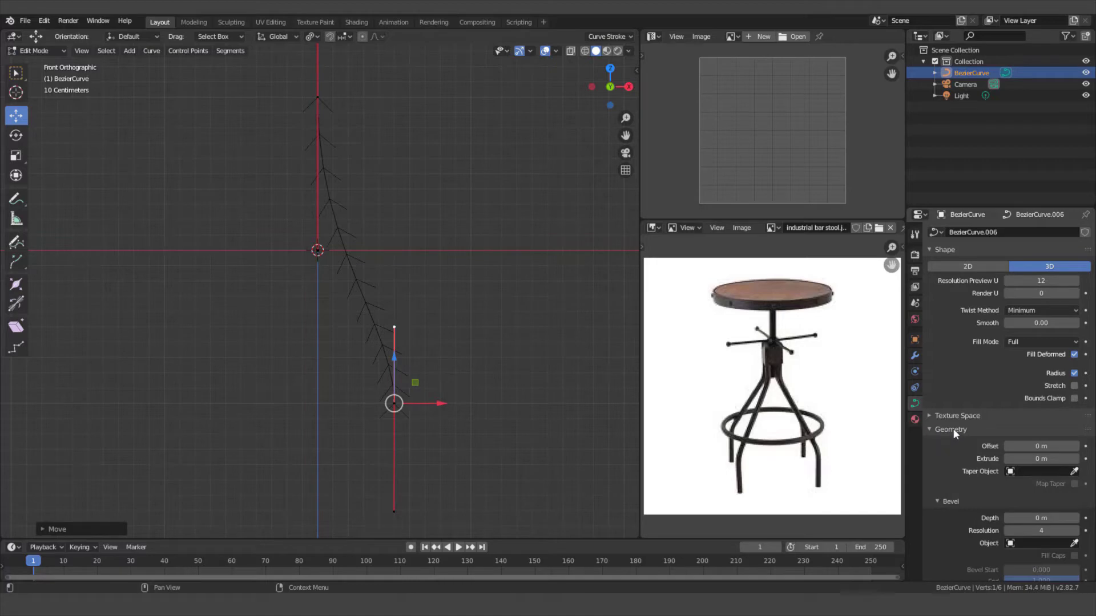
pyautogui.click(951, 502)
pyautogui.click(951, 503)
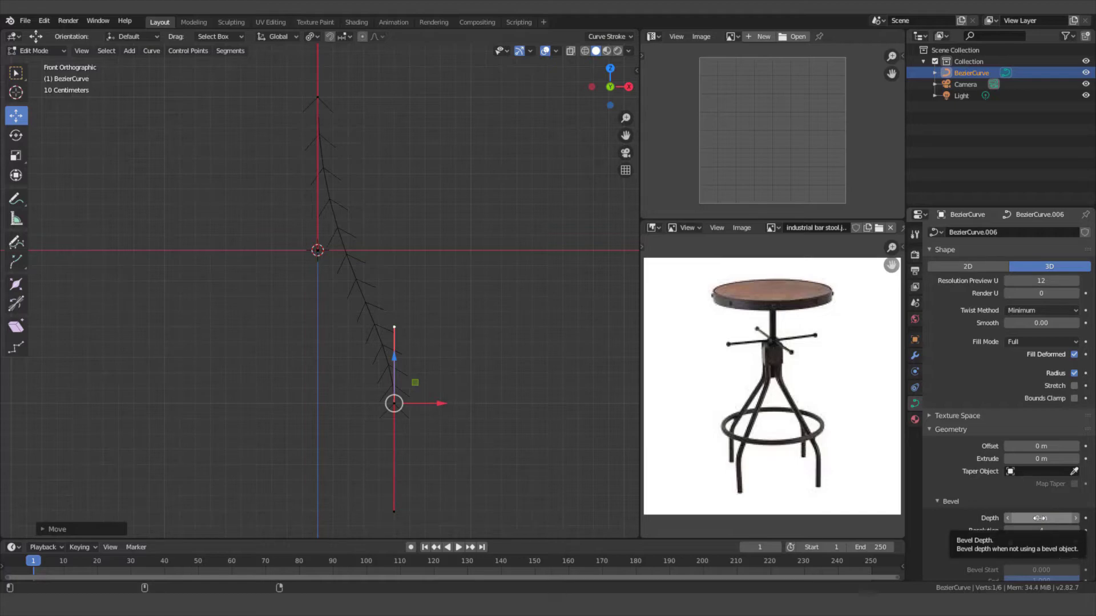
pyautogui.moveTo(1039, 518); pyautogui.dragTo(1063, 518)
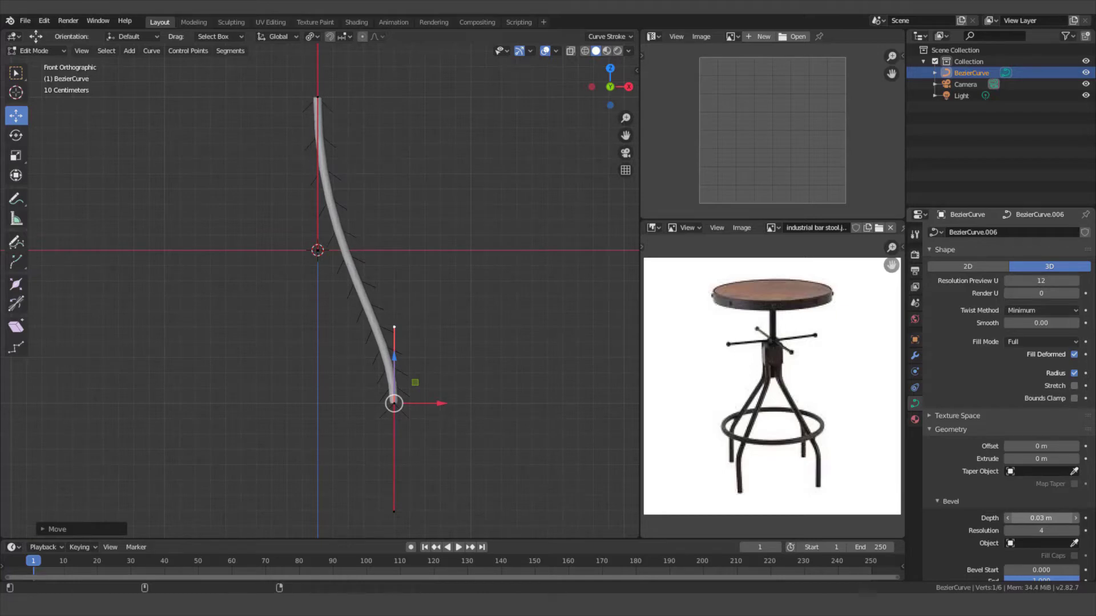
pyautogui.moveTo(1062, 518); pyautogui.dragTo(1063, 518)
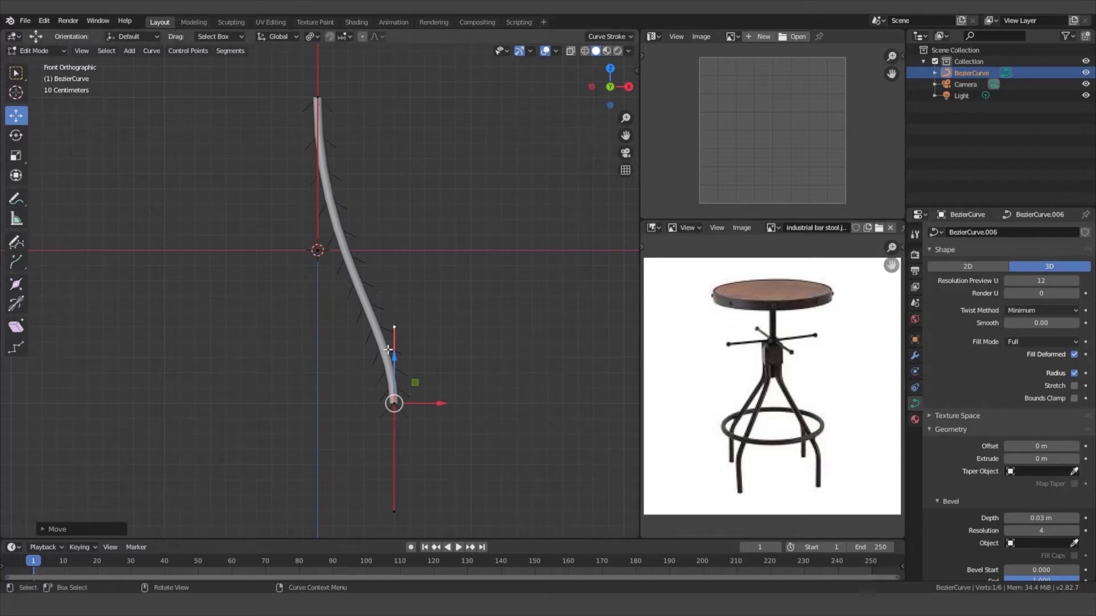
# Step: Return to Object Mode and convert the beveled curve to a mesh
pyautogui.press('Tab')
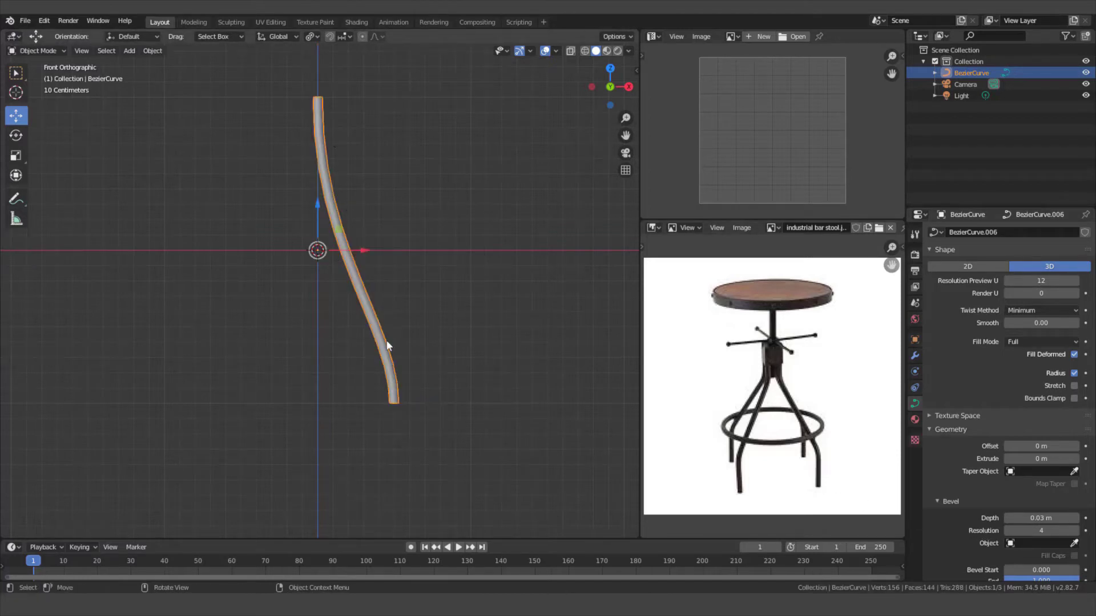
pyautogui.rightClick(409, 281)
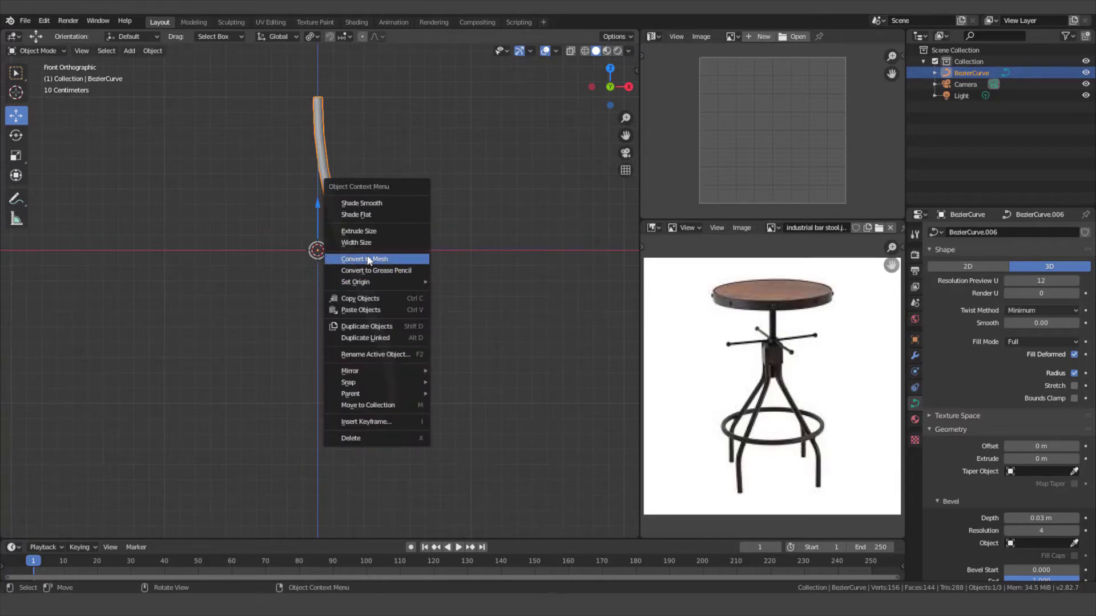
pyautogui.click(385, 262)
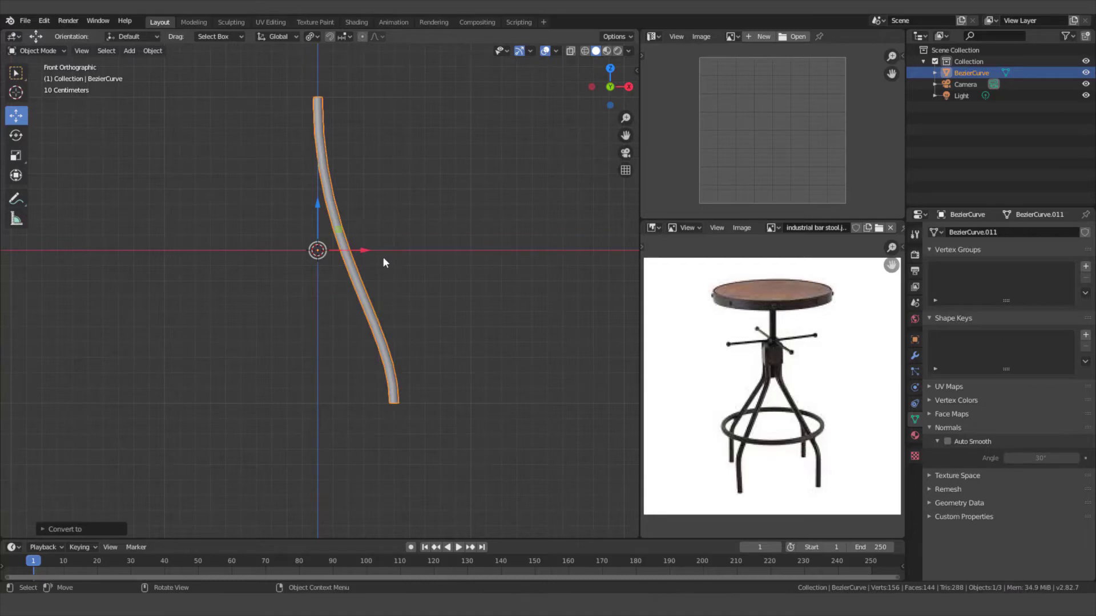
# Step: Enter Edit Mode on the converted tube and inspect its edge layout along the length
pyautogui.press('Tab')
pyautogui.scroll(2, 343, 280)
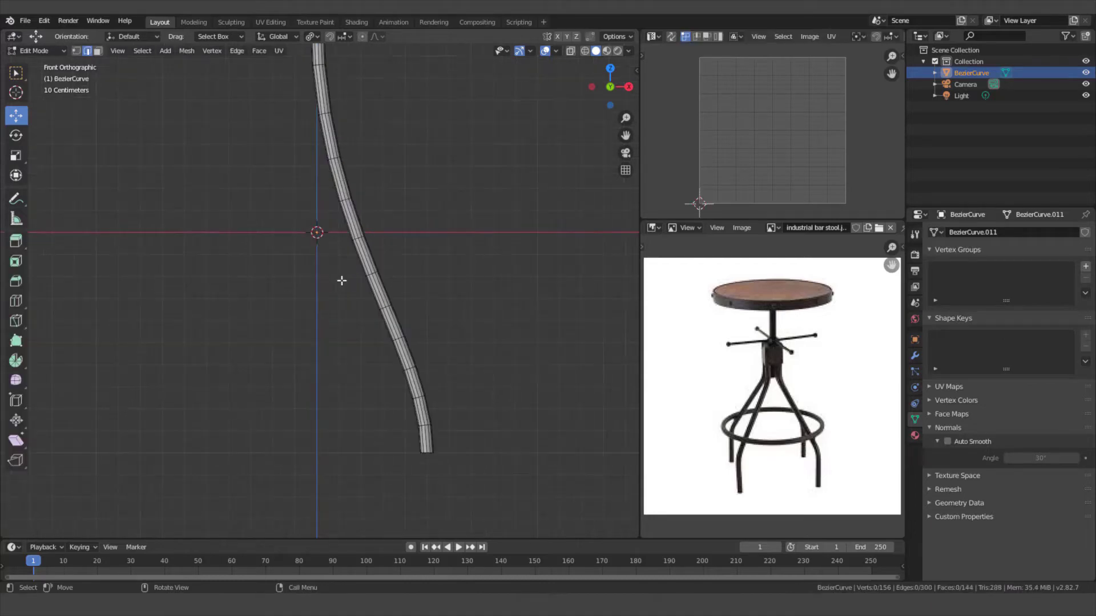
pyautogui.keyDown('shift'); pyautogui.moveTo(349, 258); pyautogui.dragTo(373, 319, button='middle'); pyautogui.keyUp('shift')
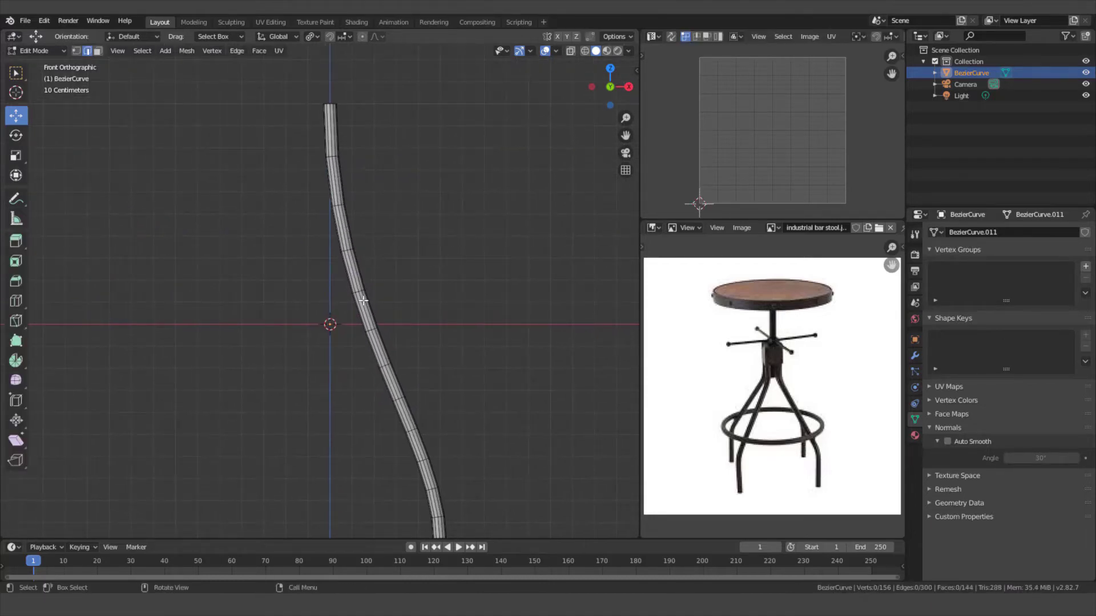
pyautogui.scroll(-1, 365, 296)
pyautogui.scroll(1, 364, 296)
pyautogui.click(363, 278)
pyautogui.click(386, 279)
pyautogui.moveTo(386, 279); pyautogui.dragTo(440, 286, button='middle')
pyautogui.scroll(1, 355, 222)
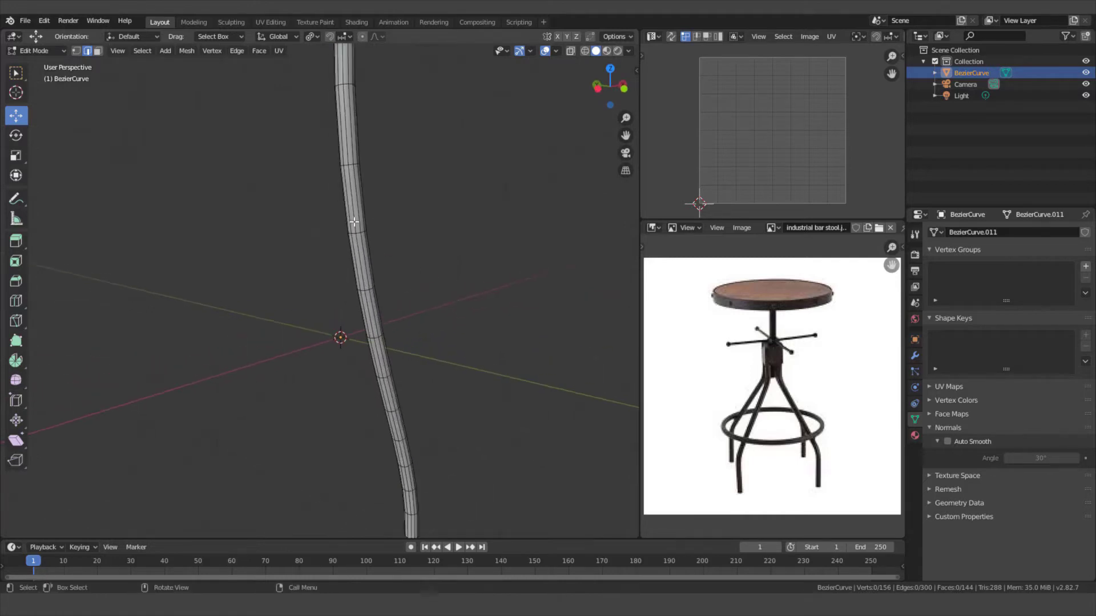
pyautogui.scroll(-1, 366, 210)
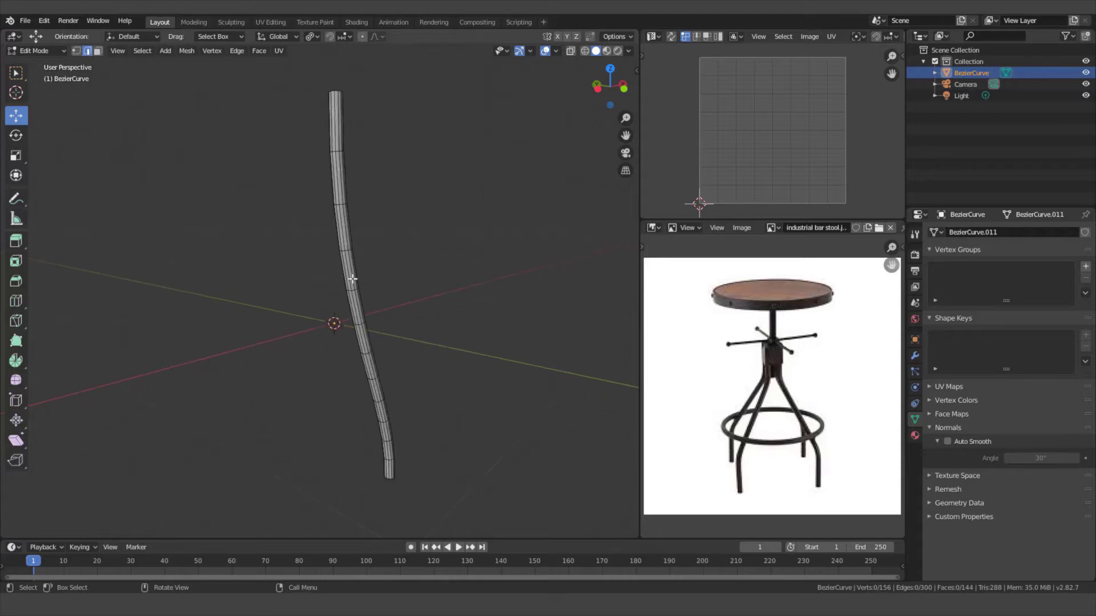
pyautogui.scroll(3, 367, 358)
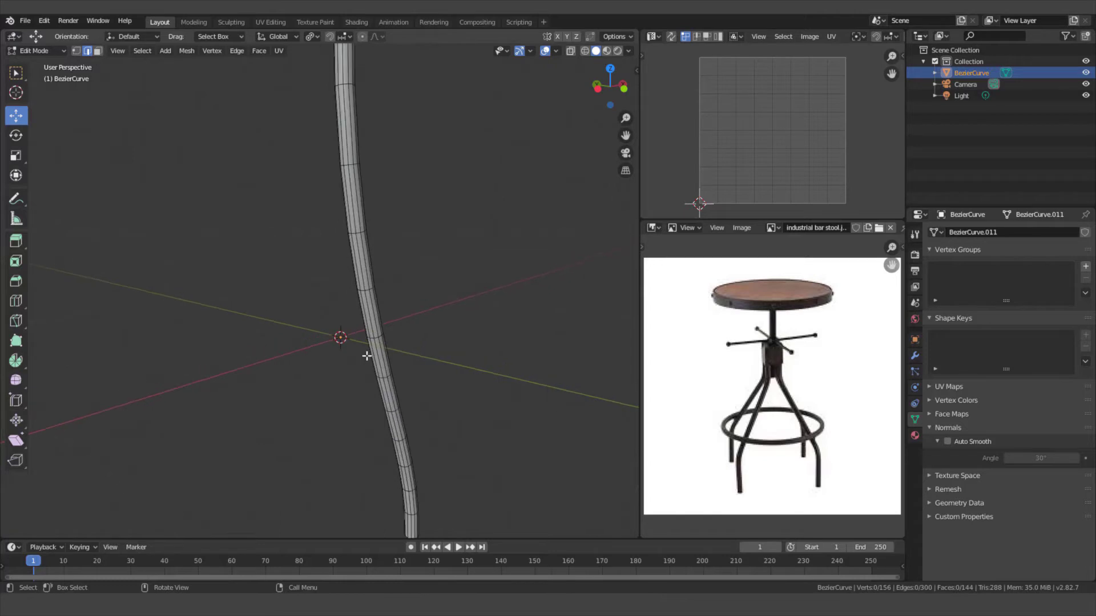
pyautogui.keyDown('shift'); pyautogui.moveTo(367, 288); pyautogui.dragTo(363, 336, button='middle'); pyautogui.keyUp('shift')
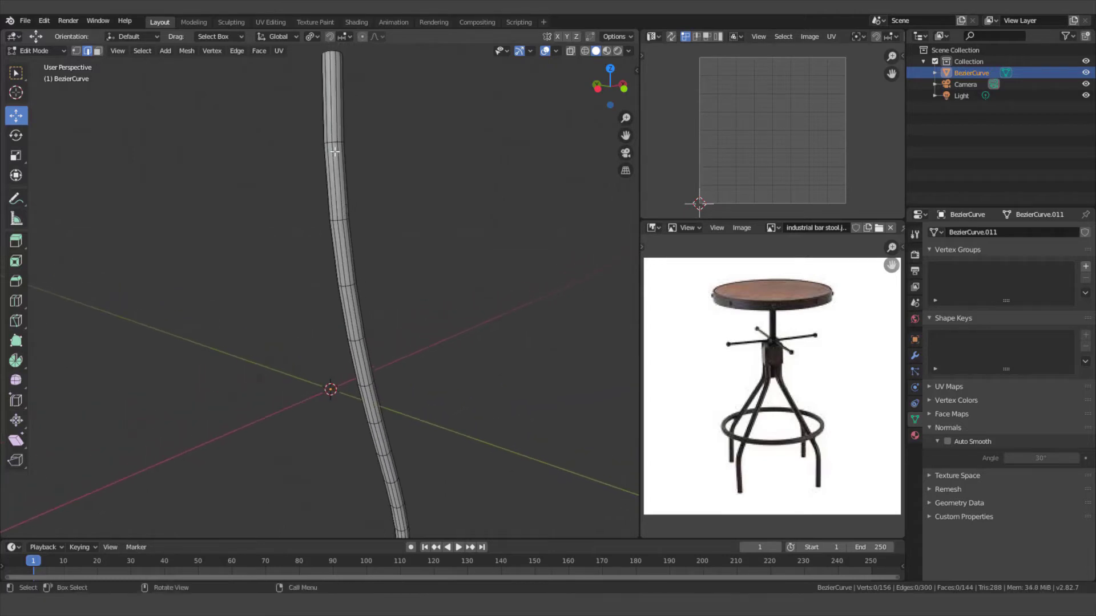
# Step: Select one continuous lengthwise edge line running the full length of the tube and mark it as a UV seam
pyautogui.click(325, 107)
pyautogui.keyDown('ctrl'); pyautogui.click(379, 448); pyautogui.keyUp('ctrl')
pyautogui.moveTo(381, 431); pyautogui.dragTo(406, 384, button='middle')
pyautogui.hotkey('ctrl', 'z')
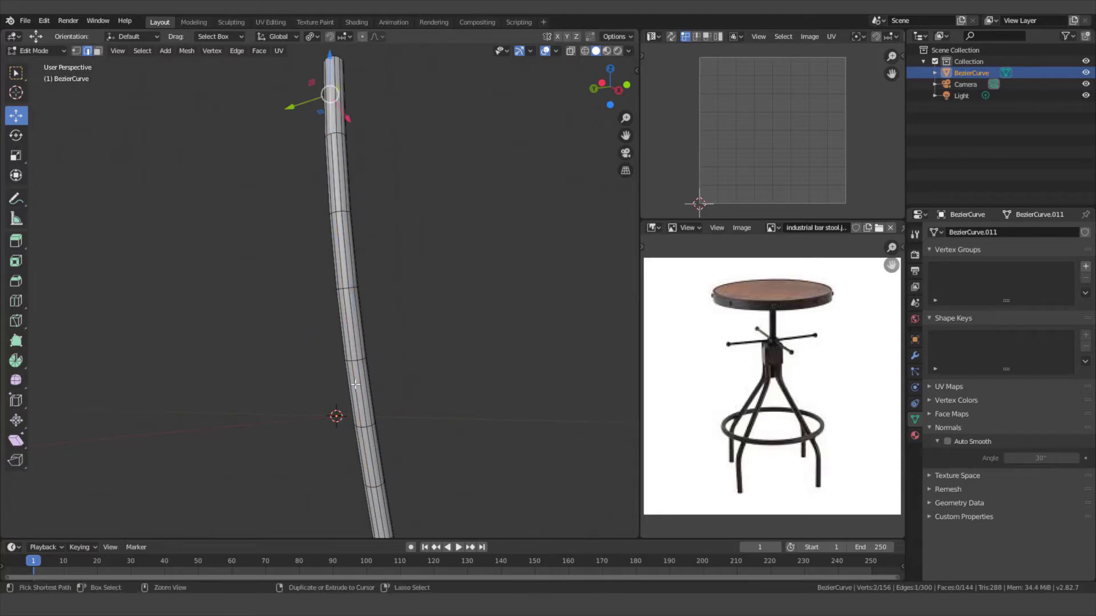
pyautogui.keyDown('ctrl'); pyautogui.click(355, 385); pyautogui.keyUp('ctrl')
pyautogui.moveTo(355, 385); pyautogui.dragTo(369, 102, button='middle')
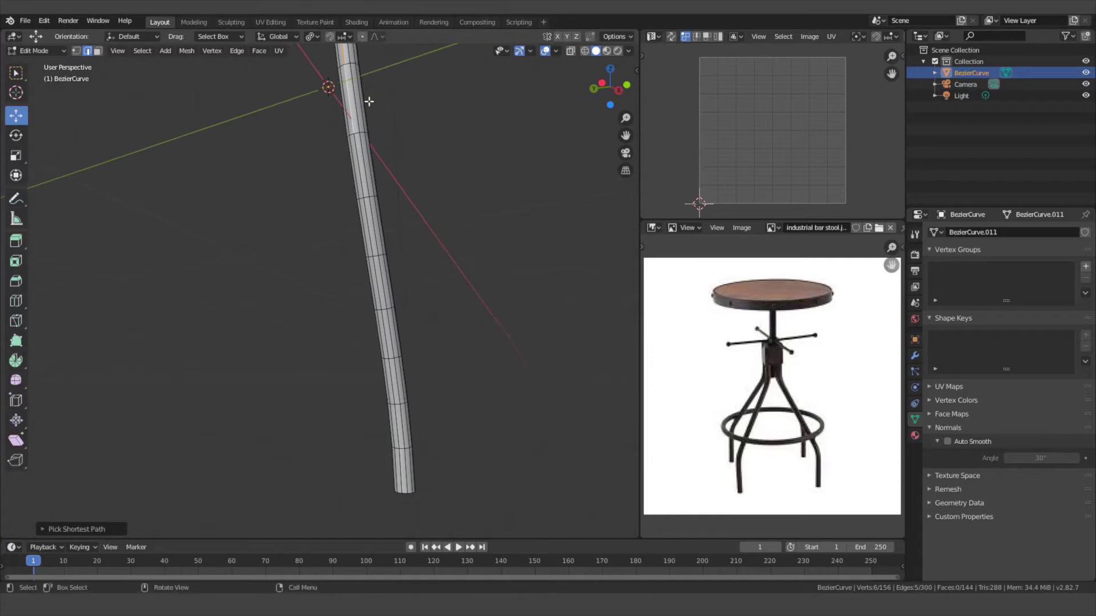
pyautogui.keyDown('ctrl'); pyautogui.click(399, 474); pyautogui.keyUp('ctrl')
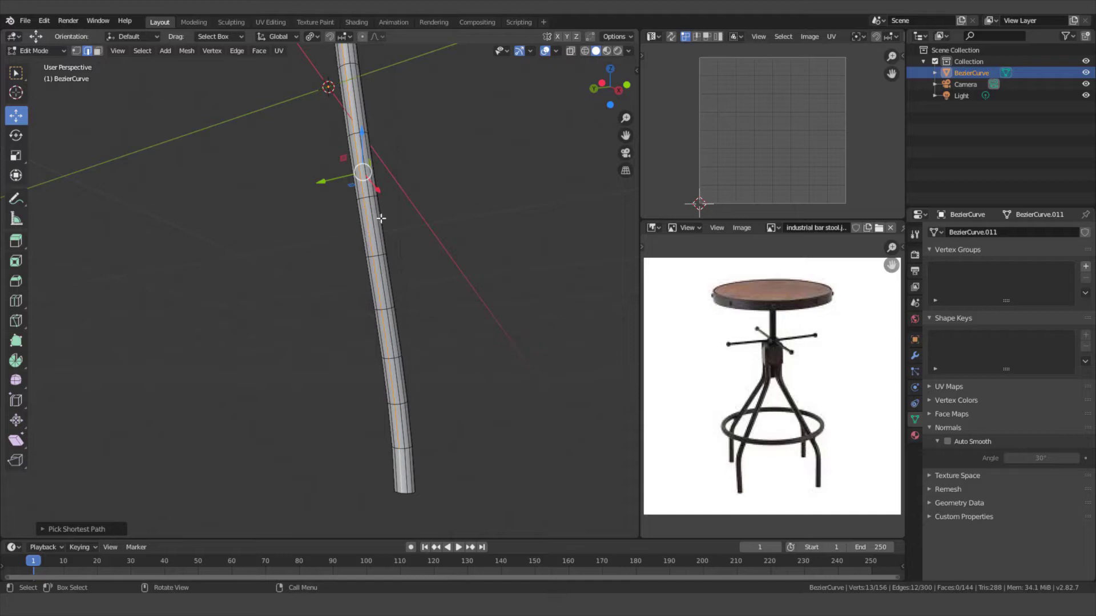
pyautogui.moveTo(380, 265); pyautogui.dragTo(377, 253, button='middle')
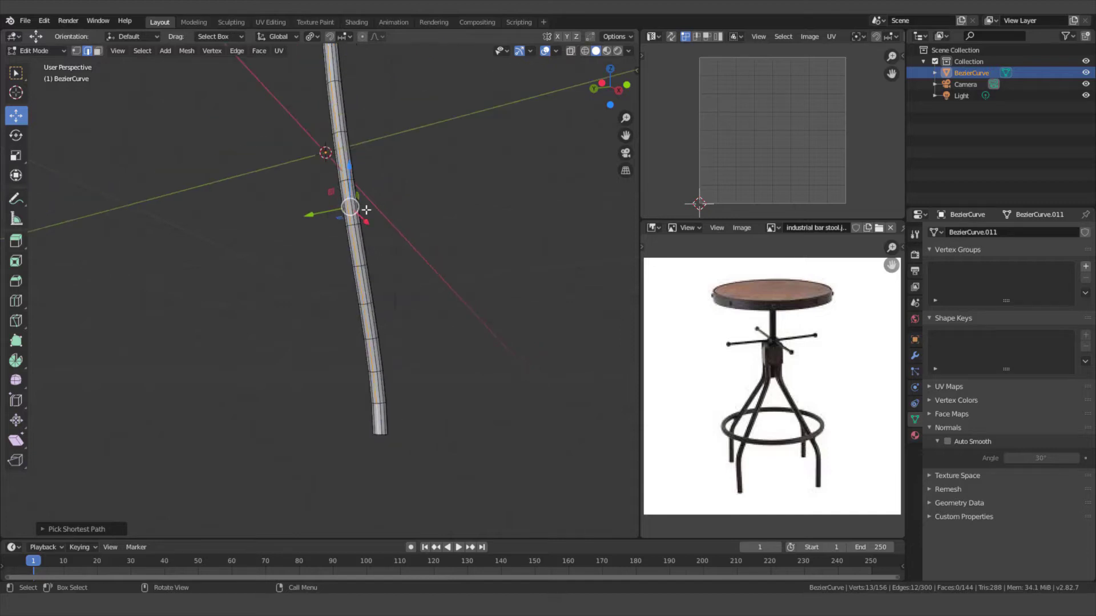
pyautogui.moveTo(331, 161); pyautogui.dragTo(377, 224, button='middle')
pyautogui.scroll(2, 377, 209)
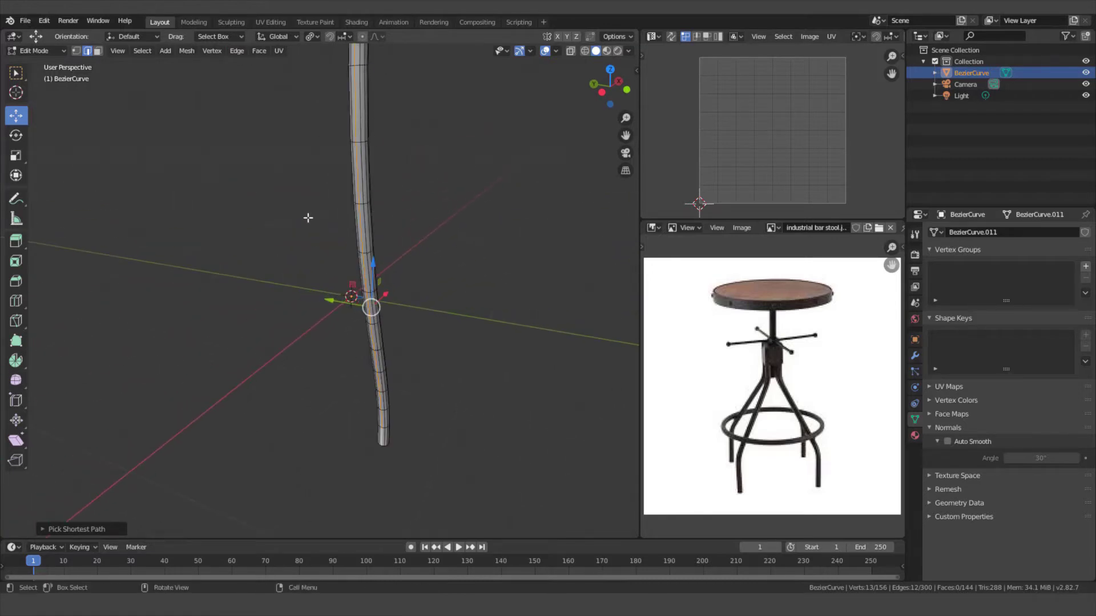
pyautogui.rightClick(277, 227)
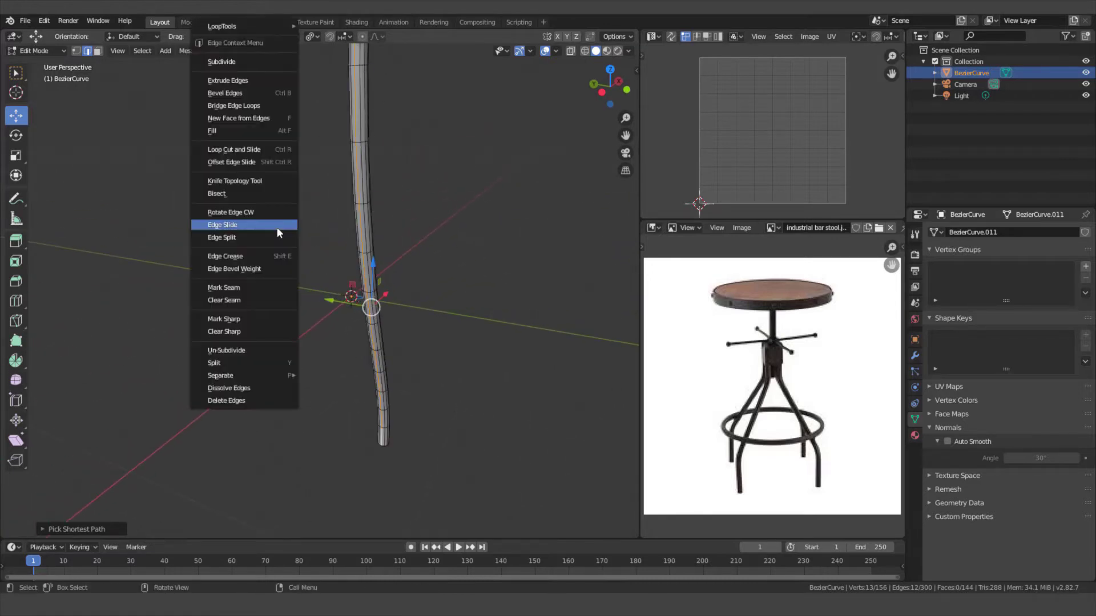
pyautogui.click(230, 289)
pyautogui.scroll(-1, 363, 116)
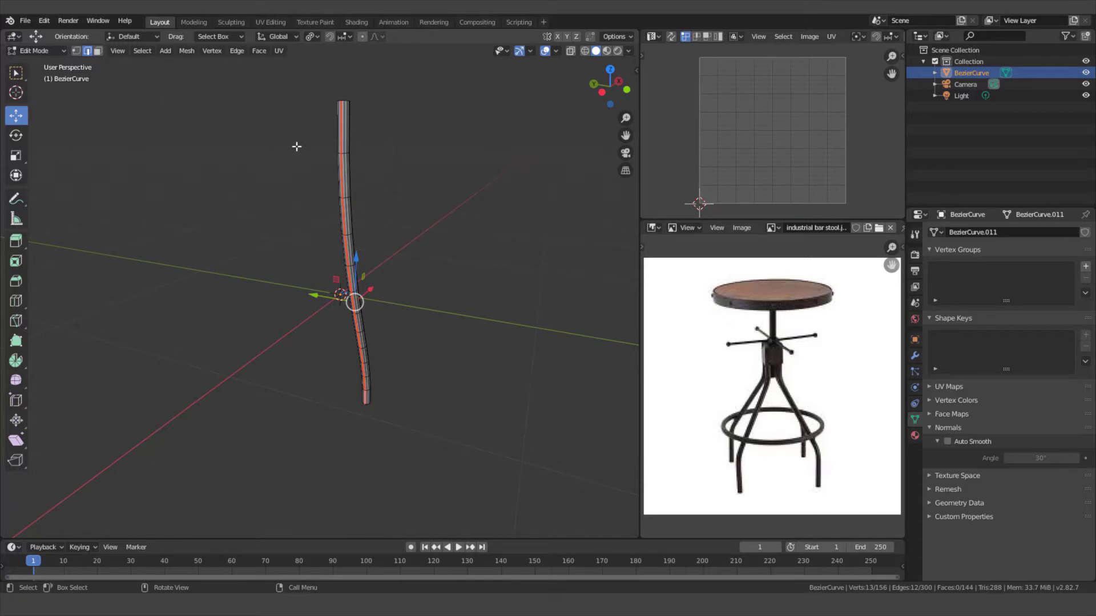
# Step: Select the entire tube mesh and unwrap its UVs along the marked seam
pyautogui.press('a')
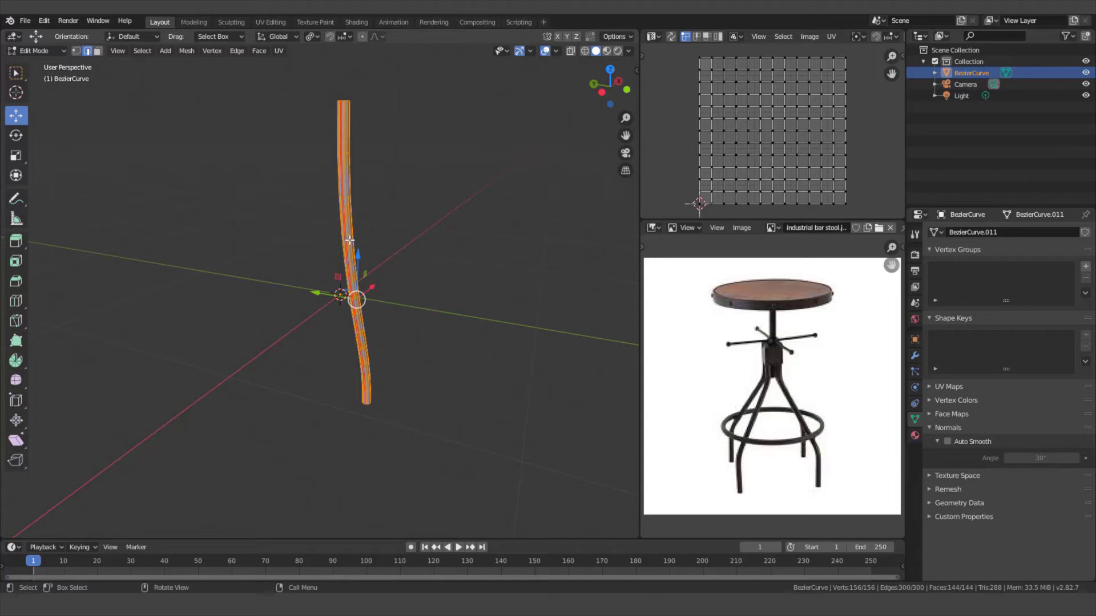
pyautogui.press('u')
pyautogui.click(295, 242)
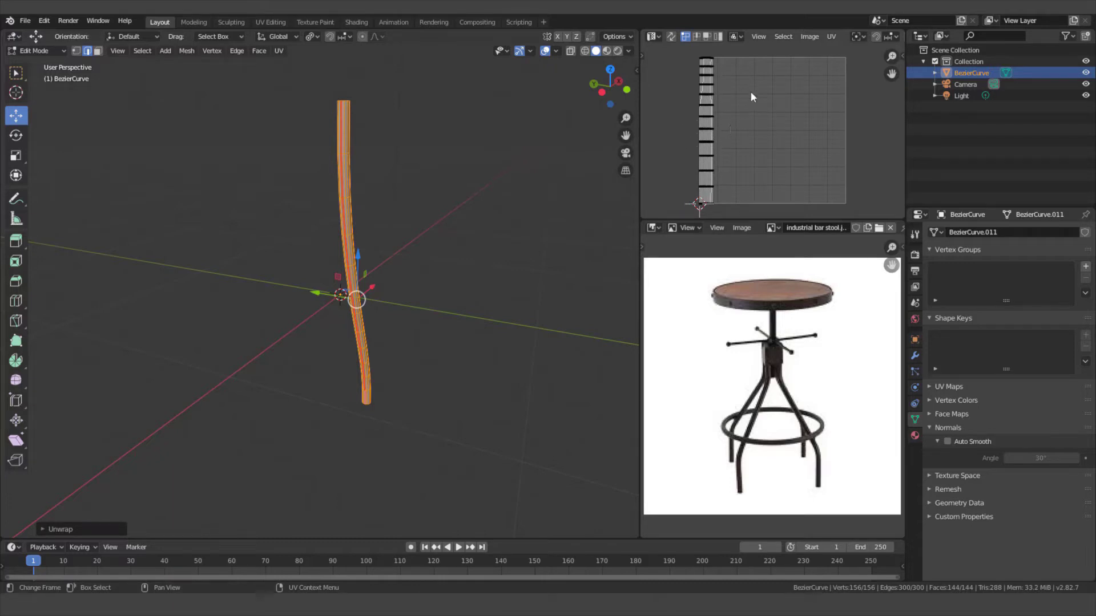
# Step: Return to Object Mode and apply smooth shading to the leg
pyautogui.press('Tab')
pyautogui.rightClick(356, 229)
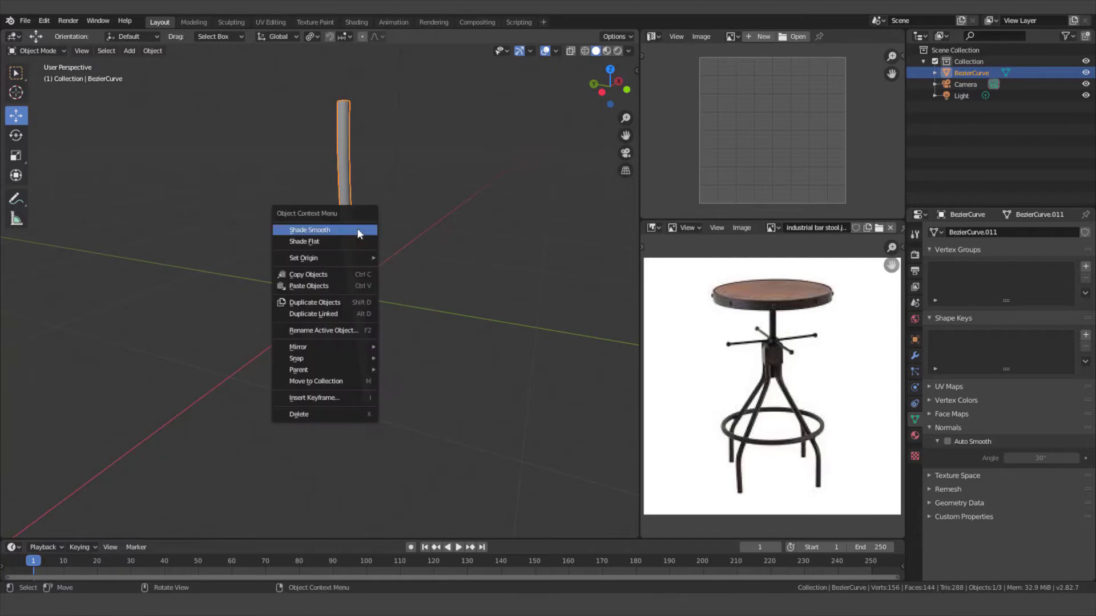
pyautogui.click(314, 227)
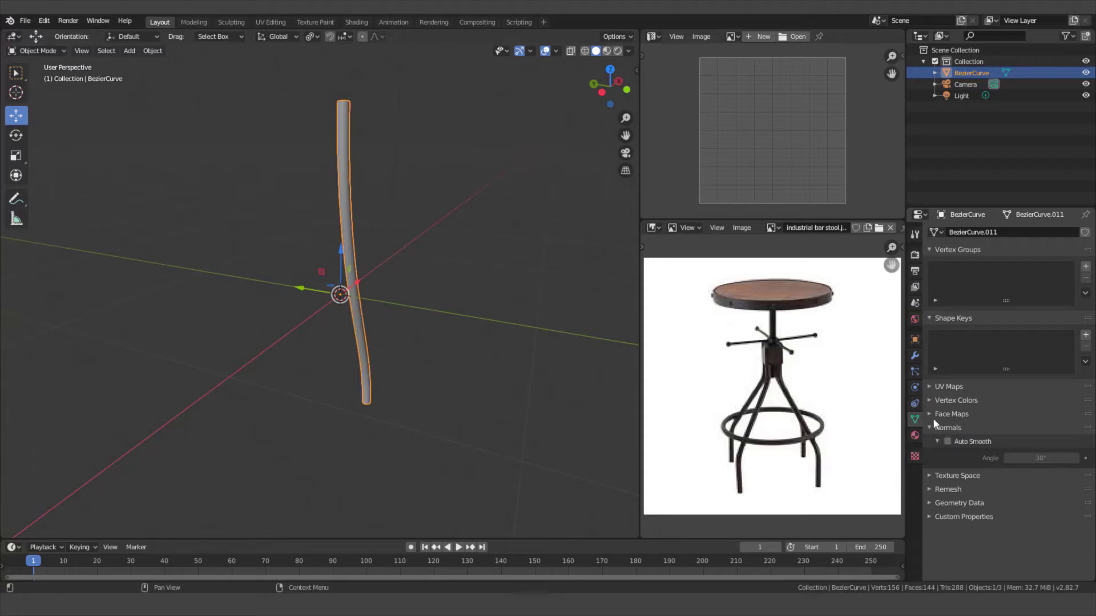
# Step: Enable Auto Smooth for the leg's normals and set its angle to 31°
pyautogui.click(933, 433)
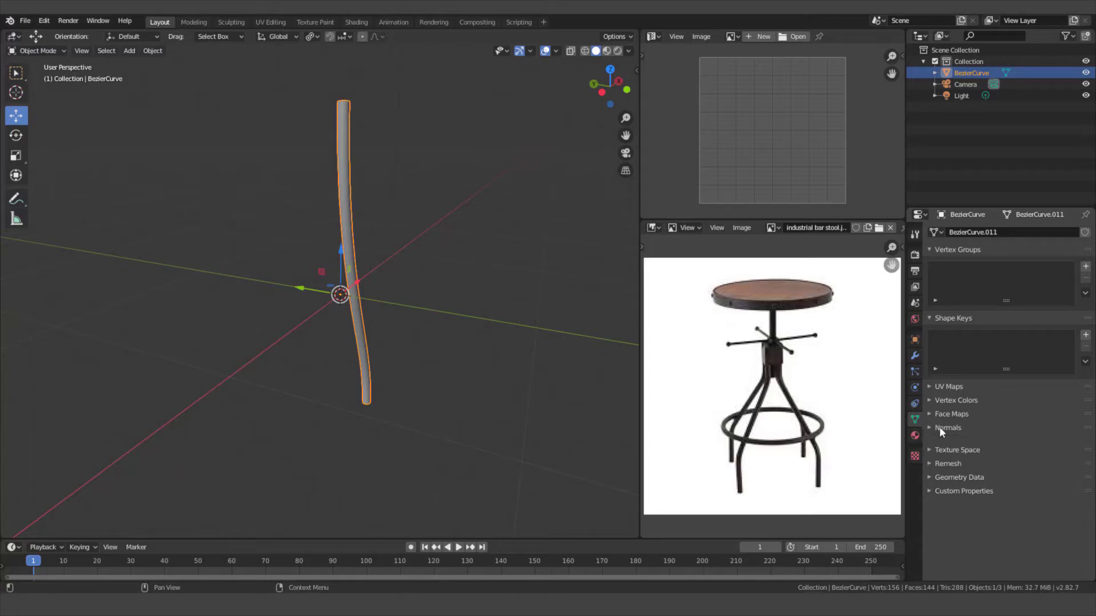
pyautogui.click(940, 428)
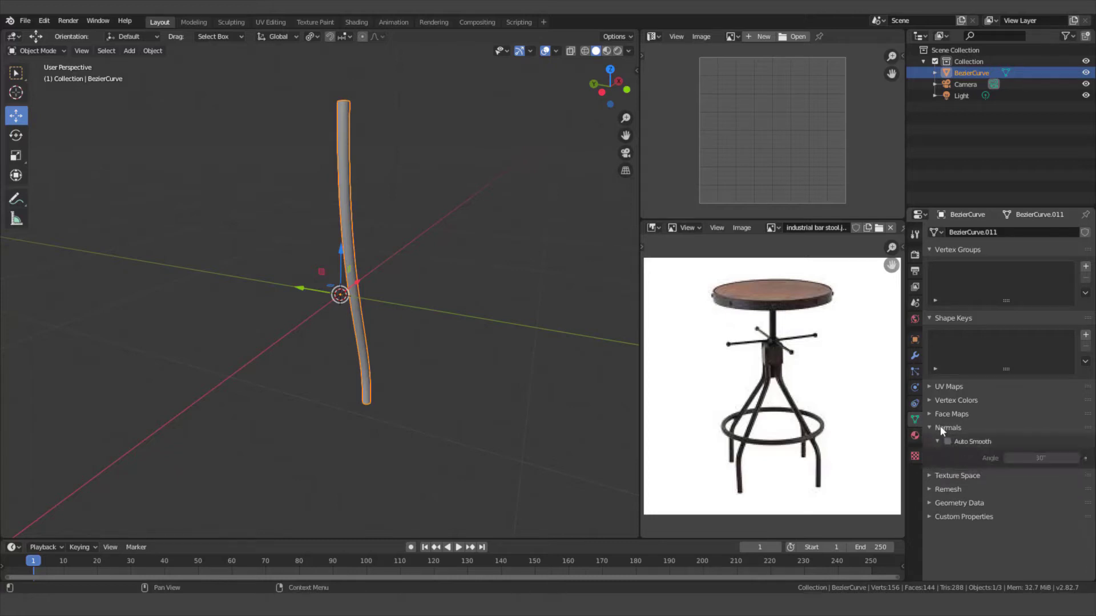
pyautogui.click(948, 442)
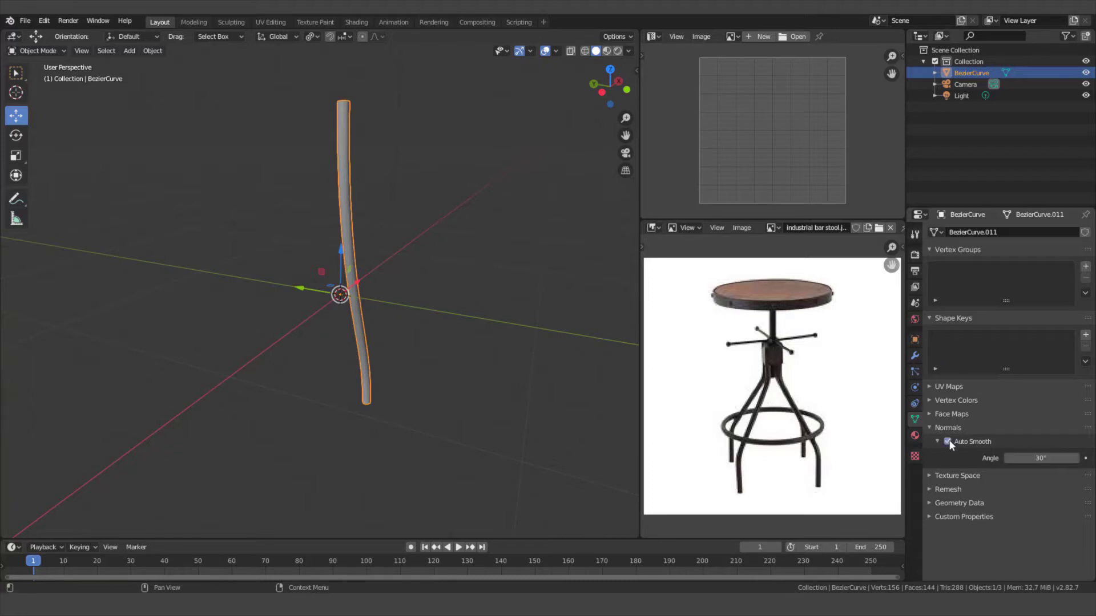
pyautogui.scroll(2, 436, 343)
pyautogui.scroll(2, 436, 348)
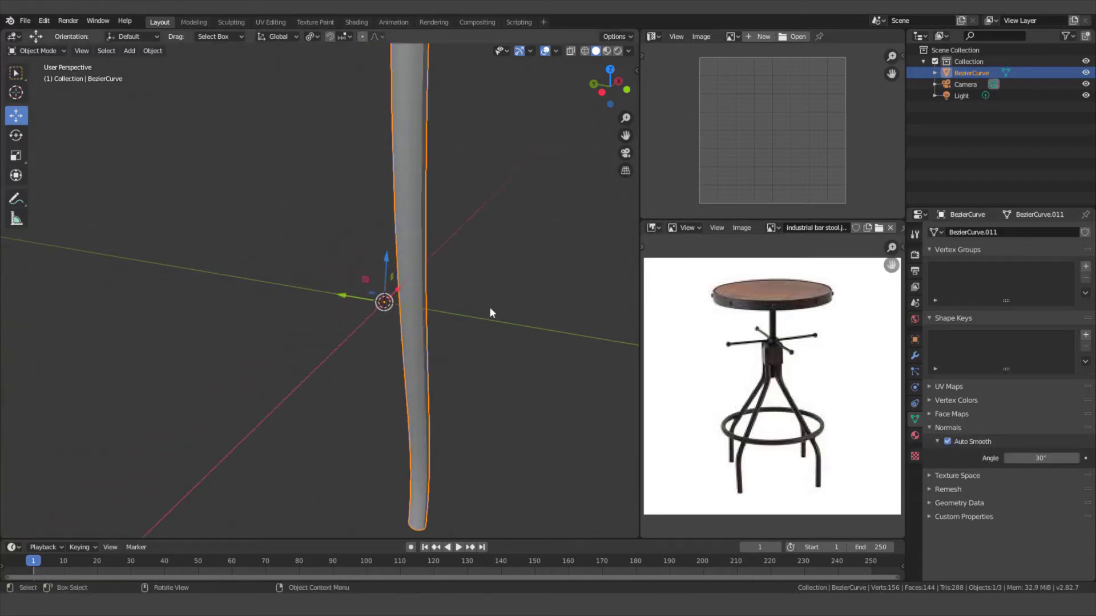
pyautogui.moveTo(490, 308); pyautogui.dragTo(424, 338, button='middle')
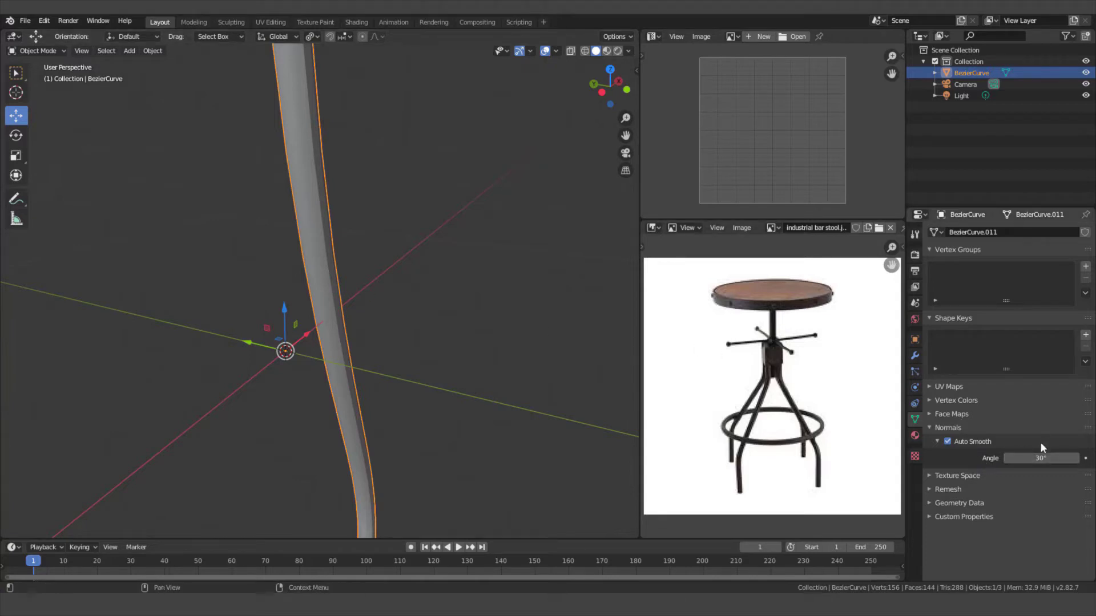
pyautogui.moveTo(1040, 459); pyautogui.dragTo(1042, 458)
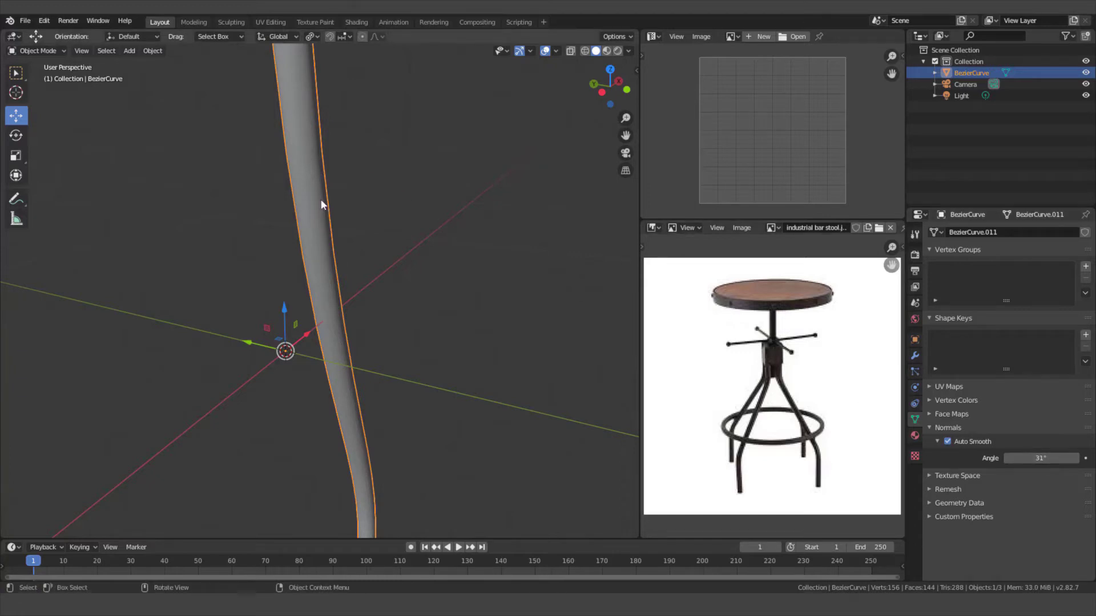
# Step: In front orthographic view, move the leg a short distance along positive X, away from the world centre
pyautogui.scroll(-4, 313, 193)
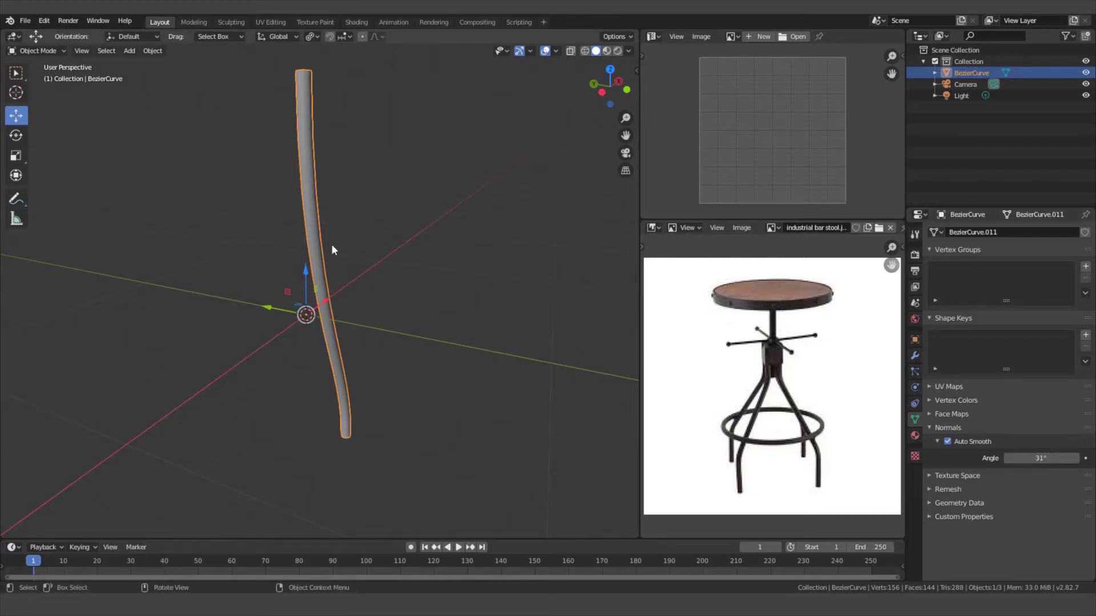
pyautogui.scroll(-1, 332, 245)
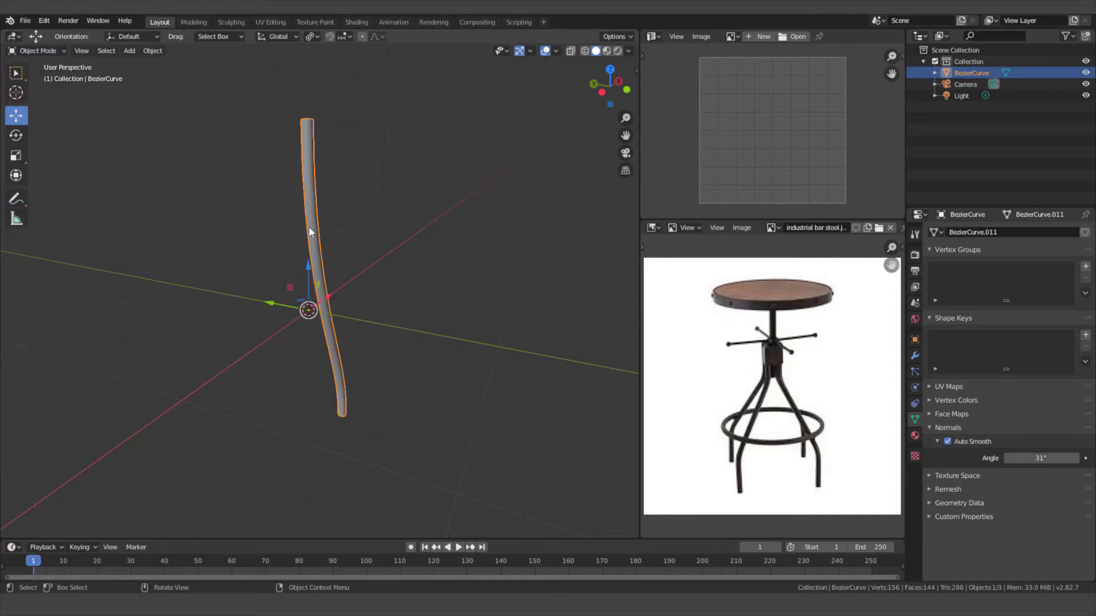
pyautogui.press('KP_7')
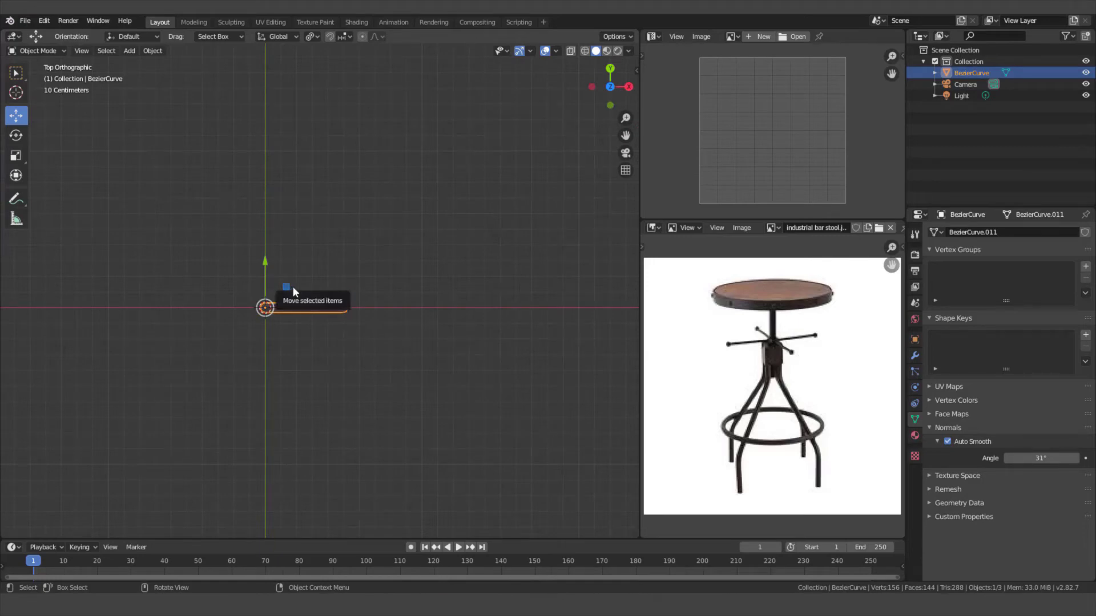
pyautogui.press('KP_1')
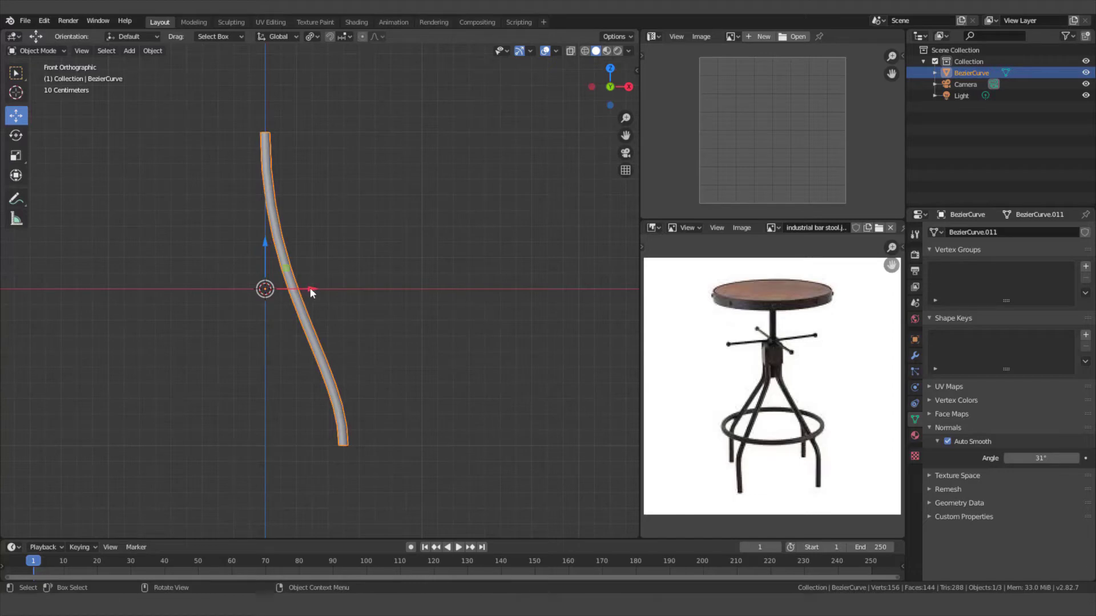
pyautogui.moveTo(310, 289); pyautogui.dragTo(327, 290)
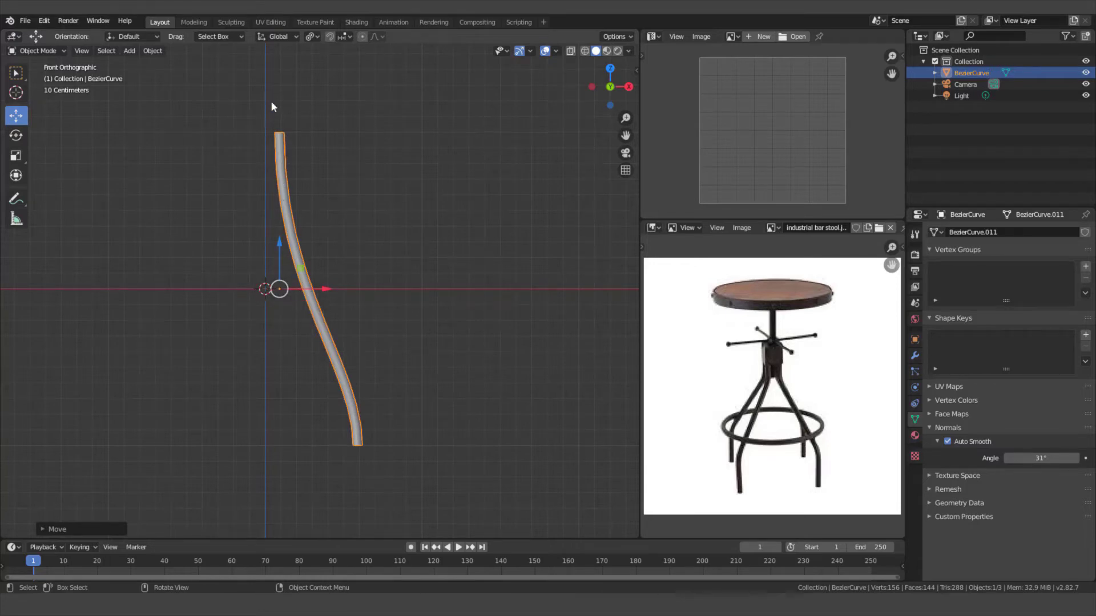
# Step: Set the transform pivot point to the 3D Cursor and set the leg's origin to its geometry
pyautogui.click(313, 36)
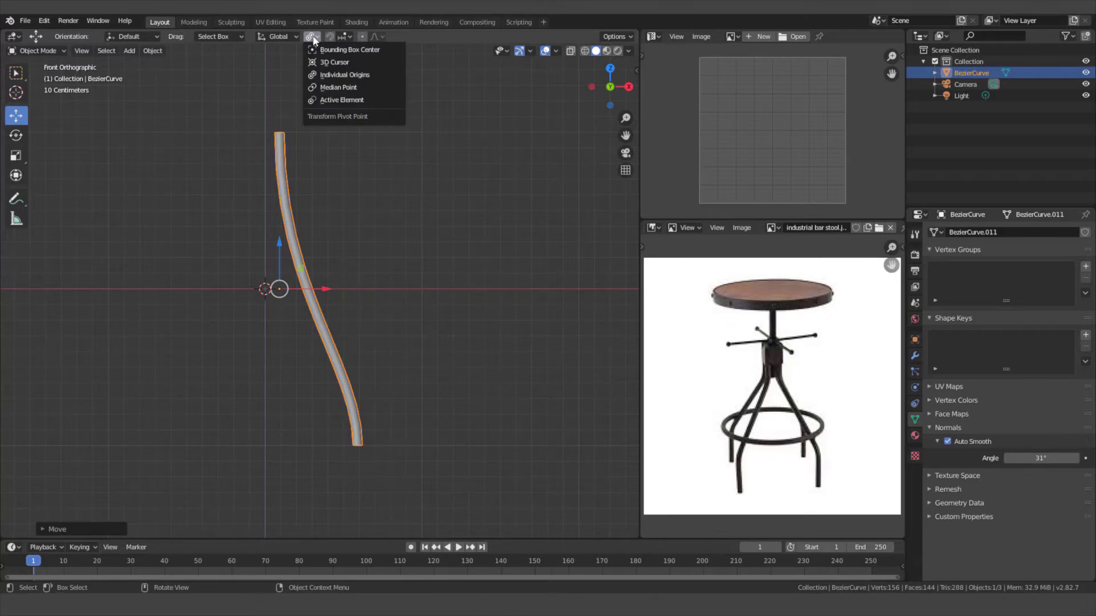
pyautogui.click(336, 62)
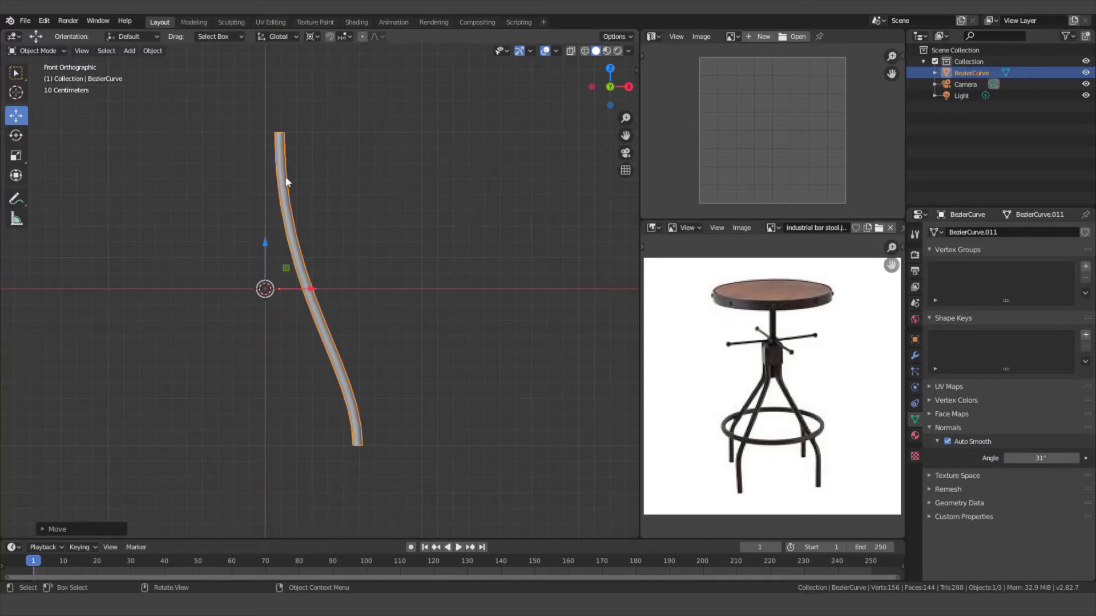
pyautogui.rightClick(286, 202)
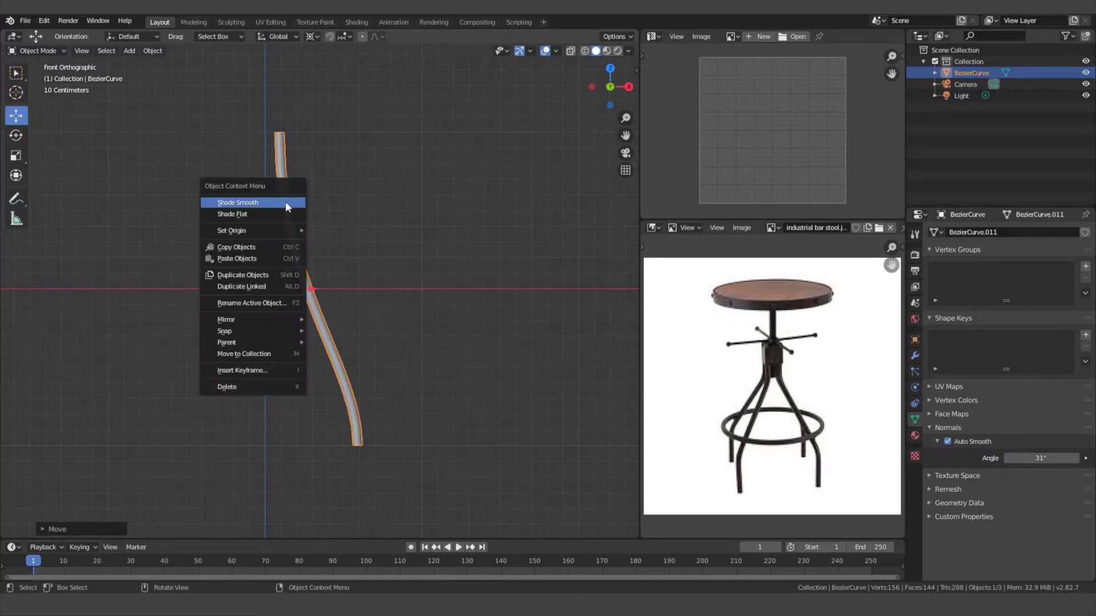
pyautogui.moveTo(249, 234)
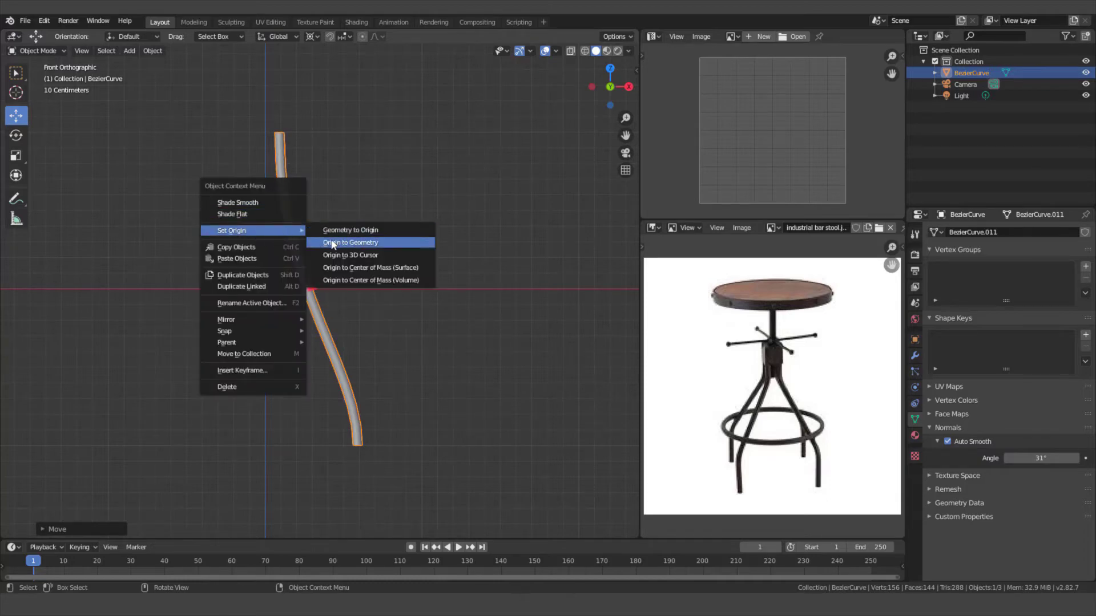
pyautogui.click(355, 249)
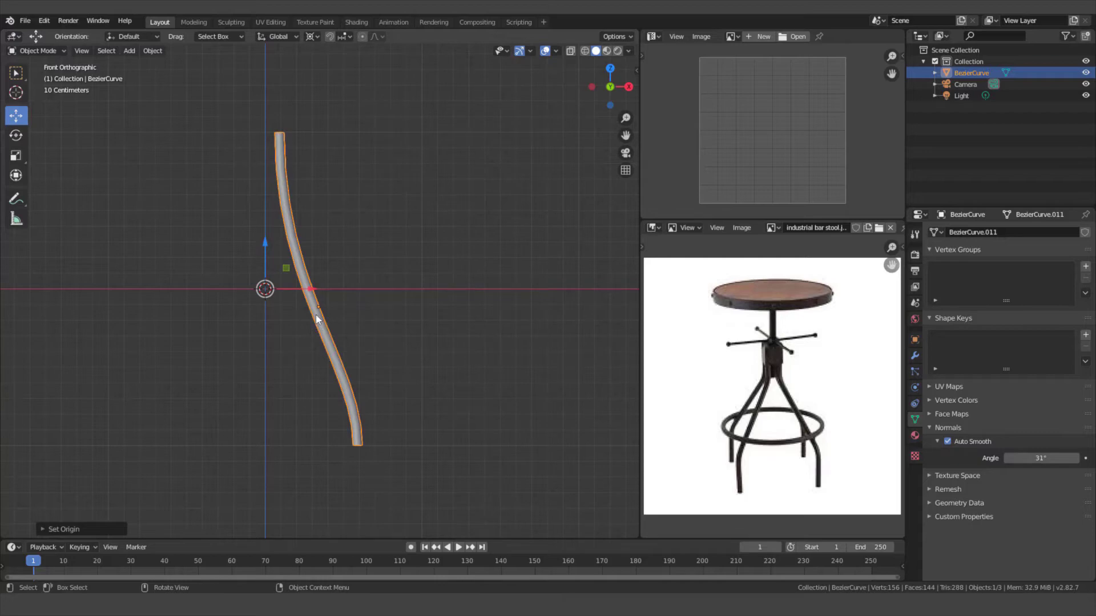
# Step: In top view, duplicate the leg in place and rotate the copy 90° about the Z axis around the 3D cursor
pyautogui.press('KP_7')
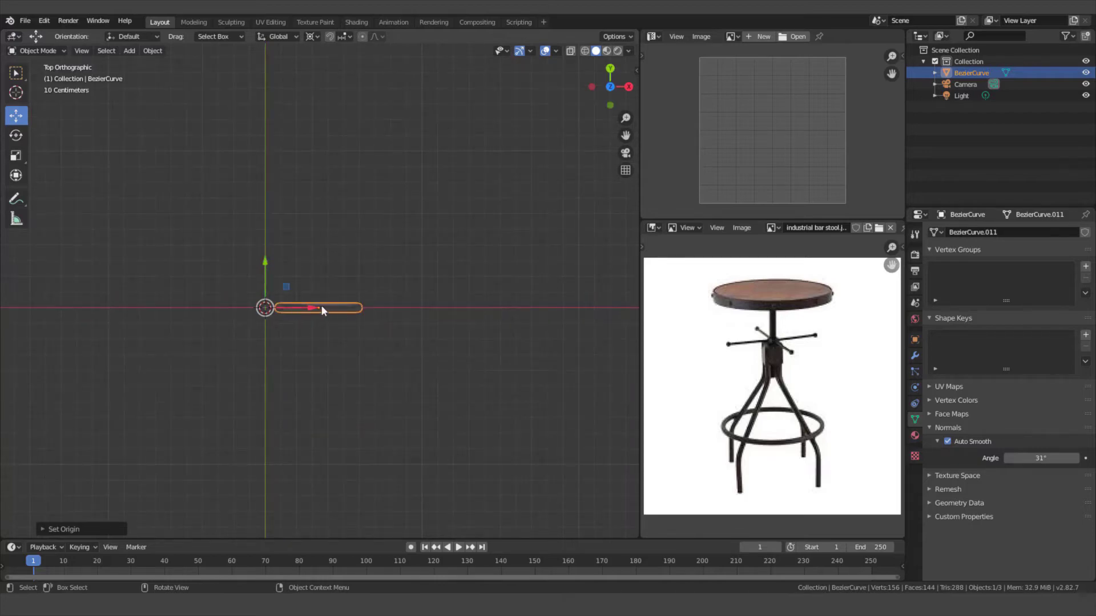
pyautogui.hotkey('shift', 'd')
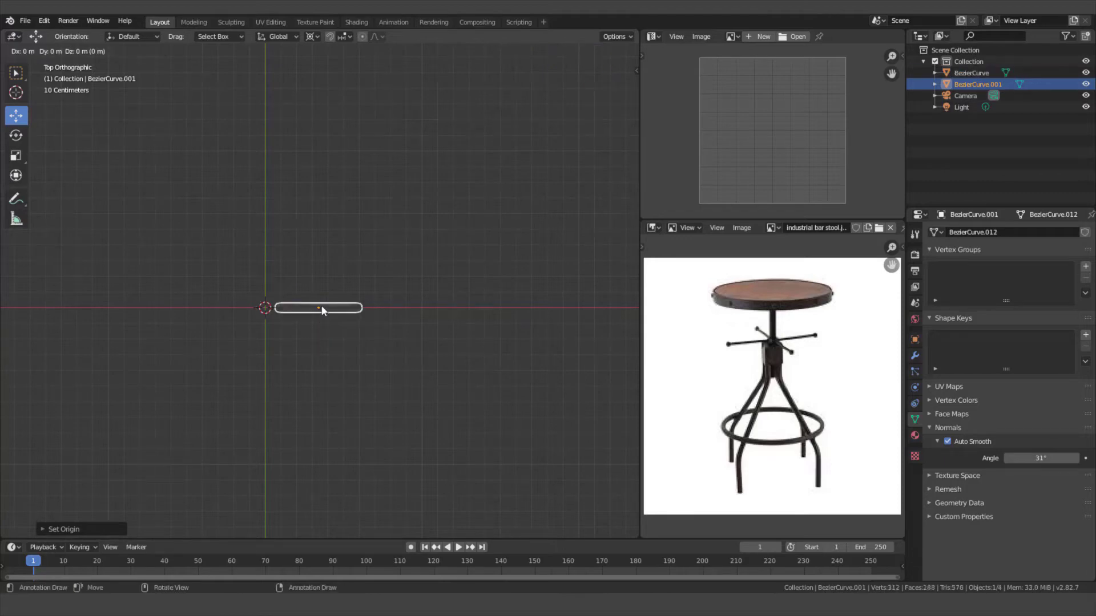
pyautogui.rightClick(321, 307)
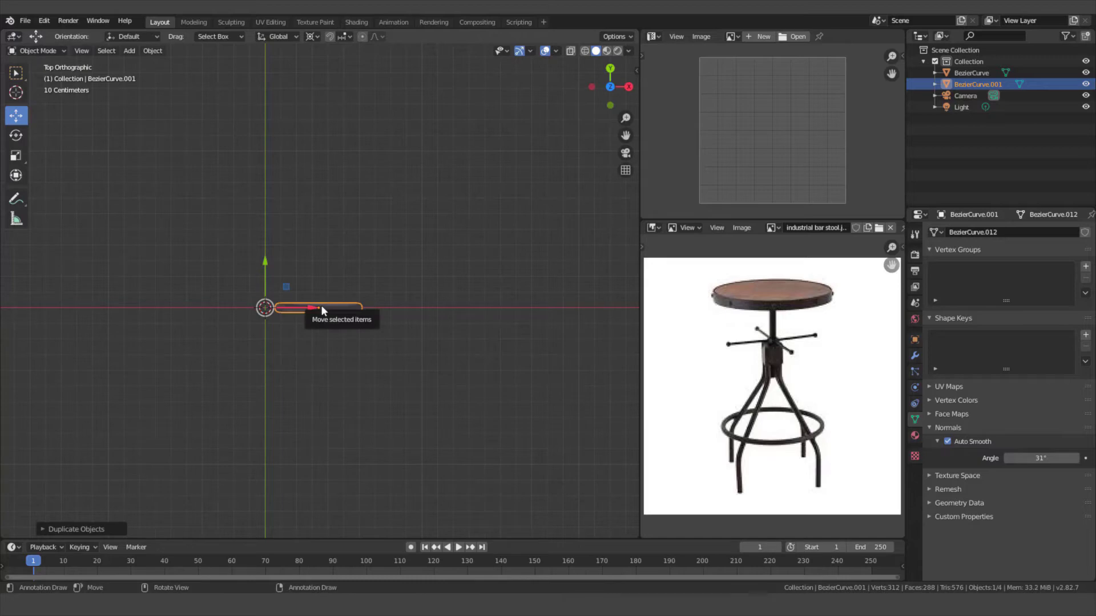
pyautogui.write('rz')
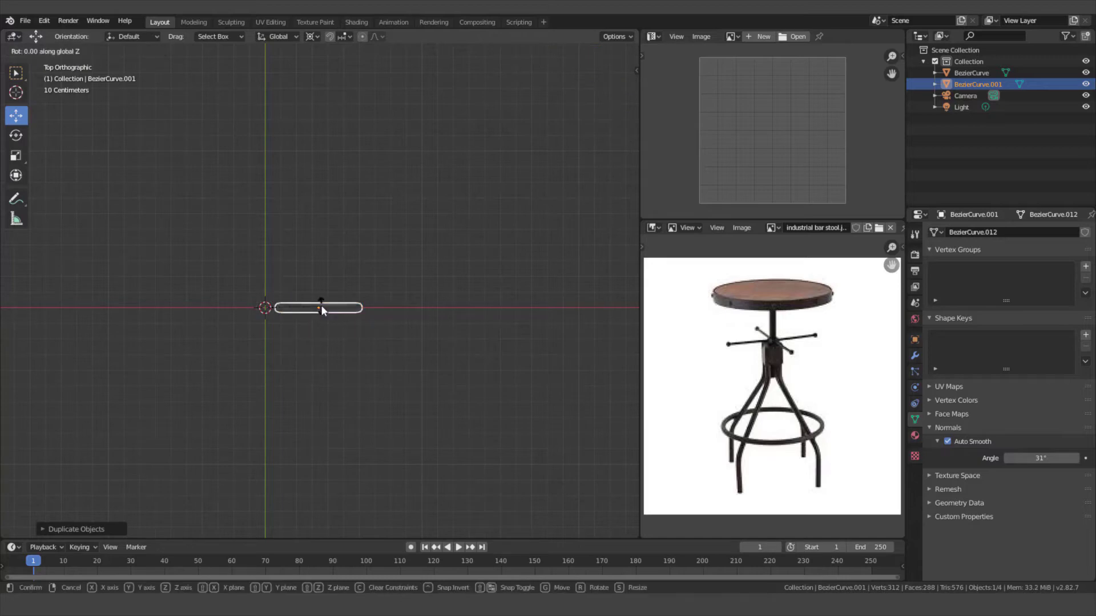
pyautogui.write('90')
pyautogui.press('Return')
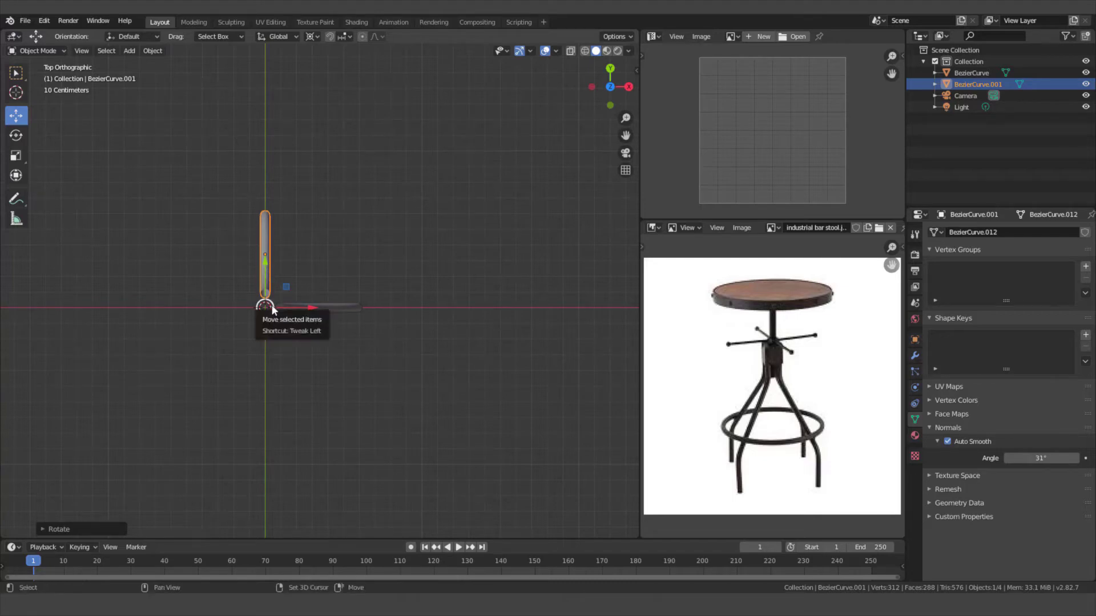
# Step: Duplicate the second leg in place and rotate this third leg a further 90° about Z
pyautogui.hotkey('shift', 'd')
pyautogui.press('Escape')
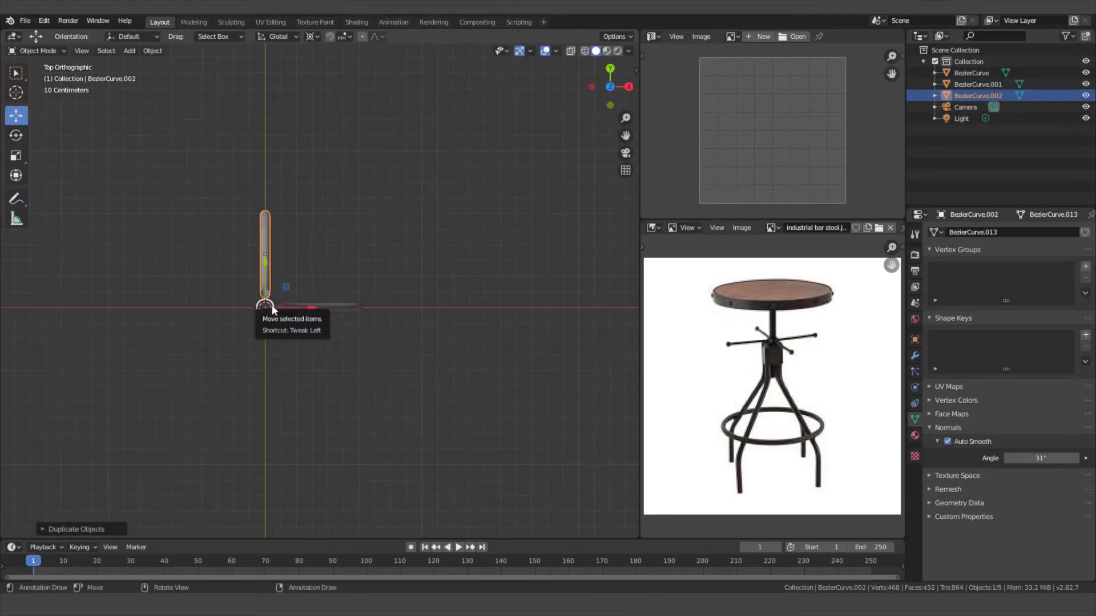
pyautogui.write('rz90')
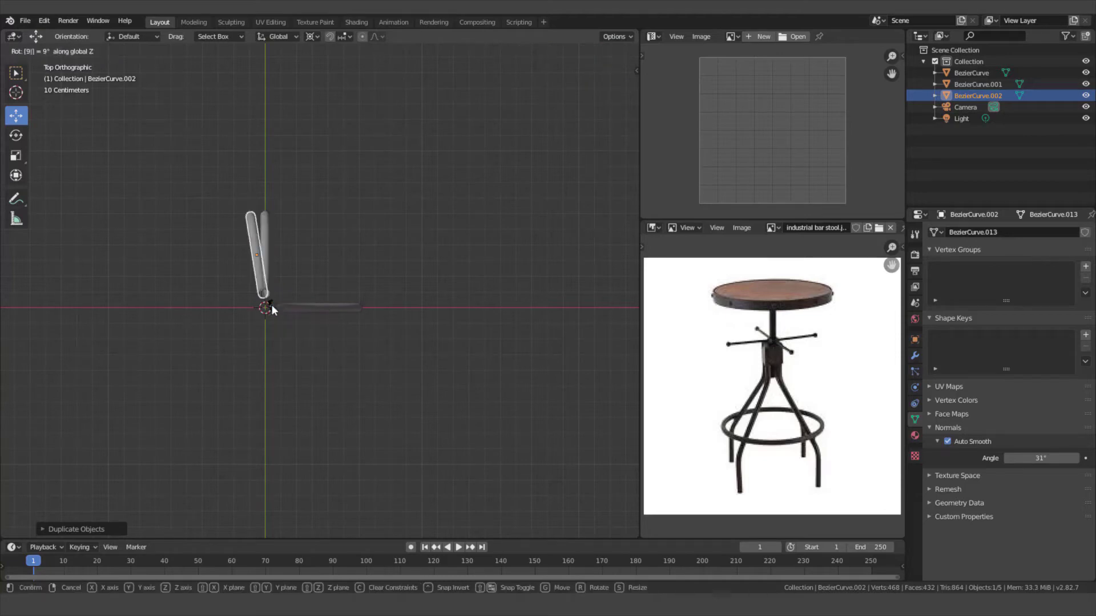
pyautogui.press('Return')
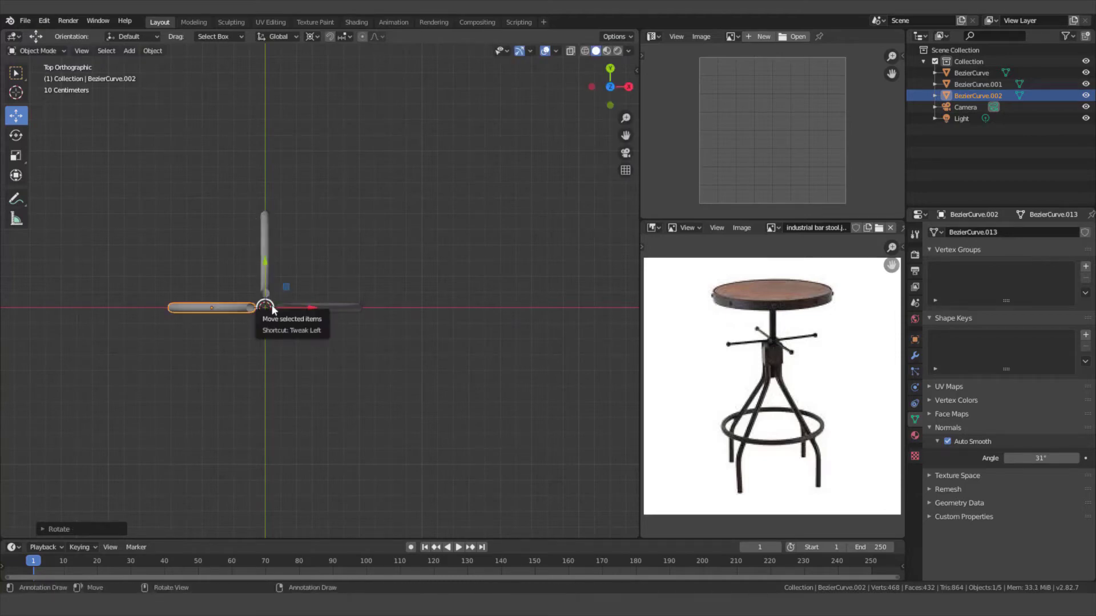
# Step: Duplicate the third leg in place and rotate this fourth leg 90° about the Z axis around the 3D cursor
pyautogui.hotkey('shift', 'd')
pyautogui.press('Escape')
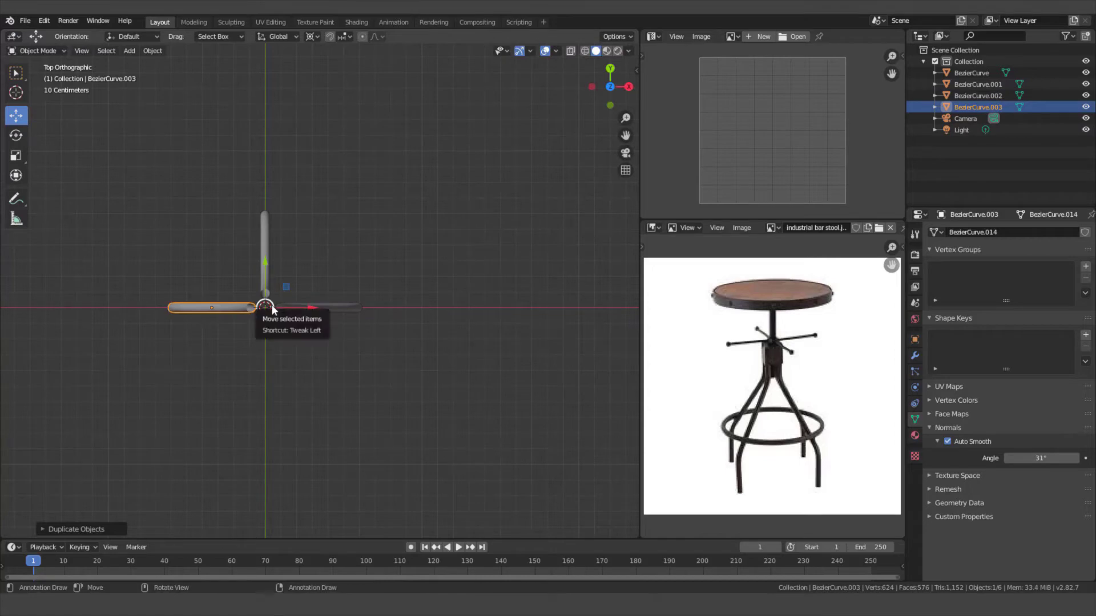
pyautogui.write('rz')
pyautogui.write('90')
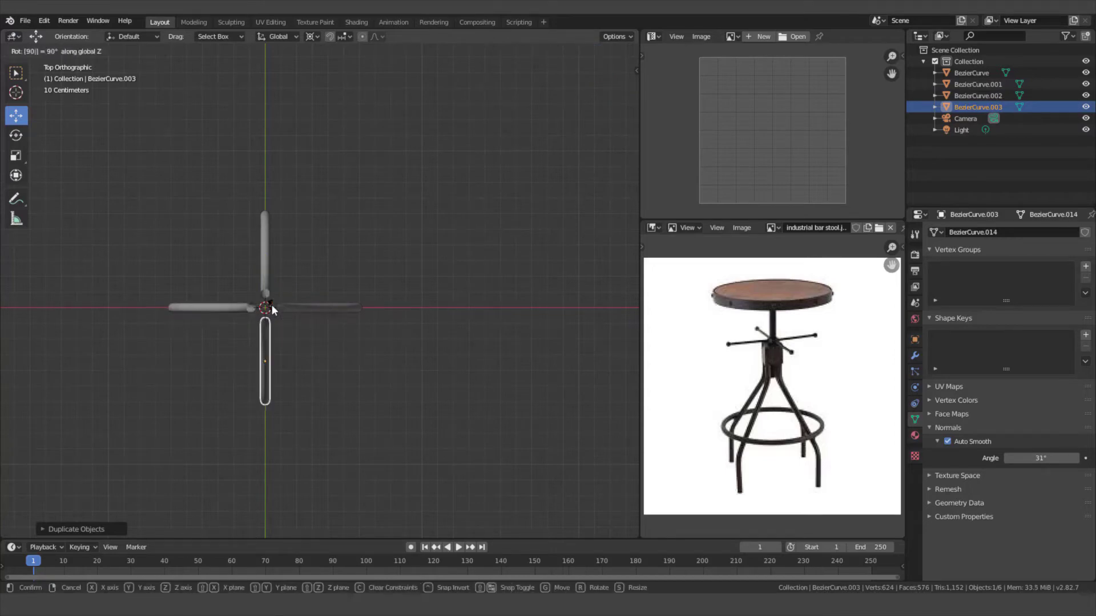
pyautogui.press('Return')
# Step: Deselect the legs and add a mesh circle at the world centre
pyautogui.moveTo(299, 408); pyautogui.dragTo(218, 286, button='middle')
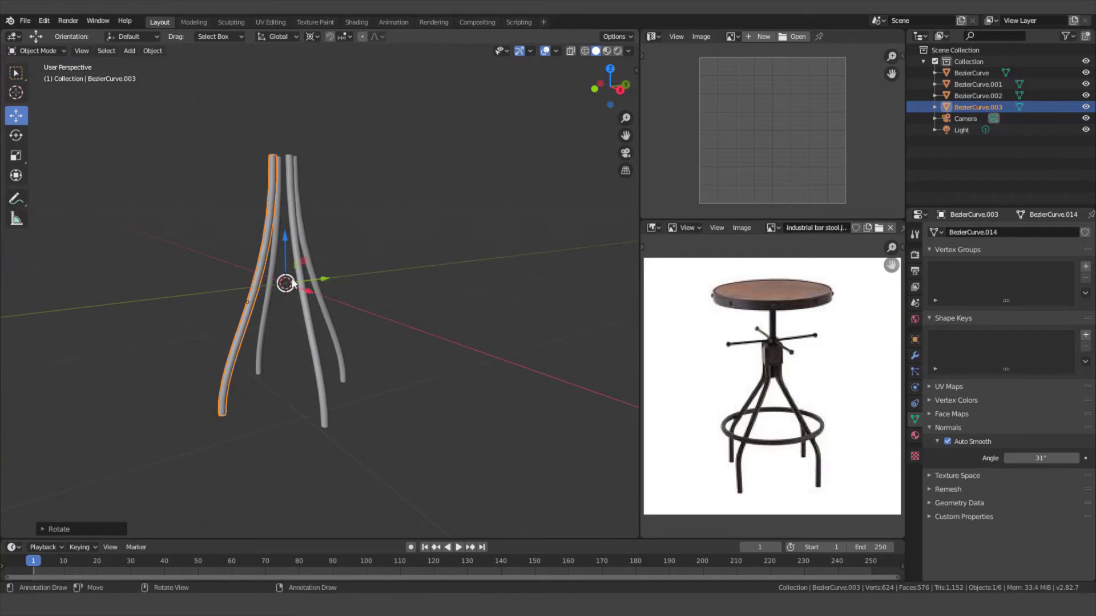
pyautogui.scroll(2, 292, 284)
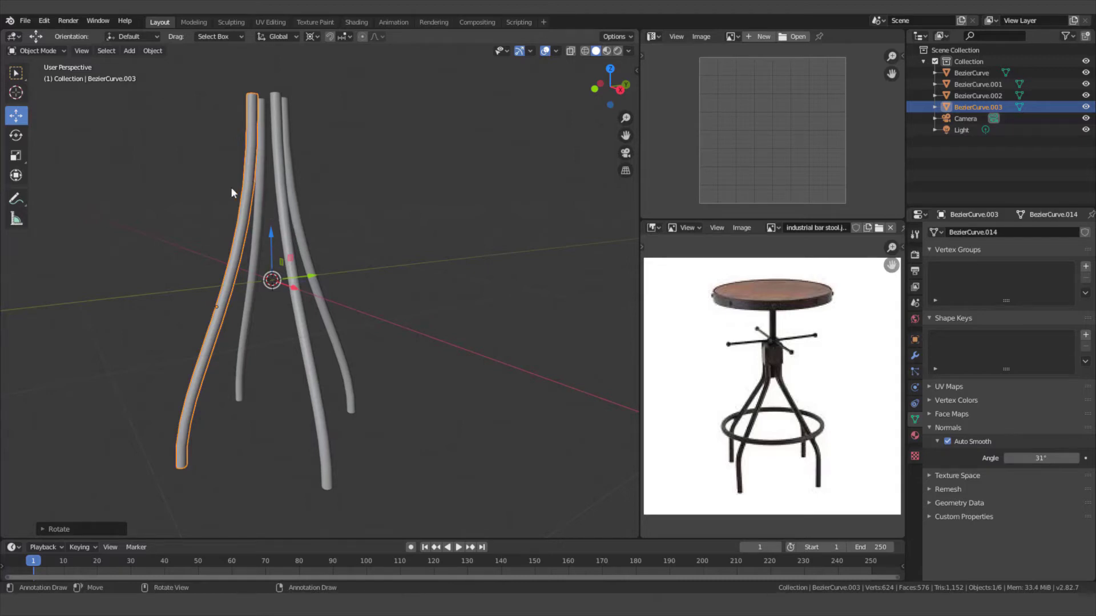
pyautogui.moveTo(283, 241)
pyautogui.mouseDown(button='middle')
pyautogui.moveTo(307, 258)
pyautogui.moveTo(383, 253)
pyautogui.moveTo(288, 255)
pyautogui.mouseUp(button='middle')
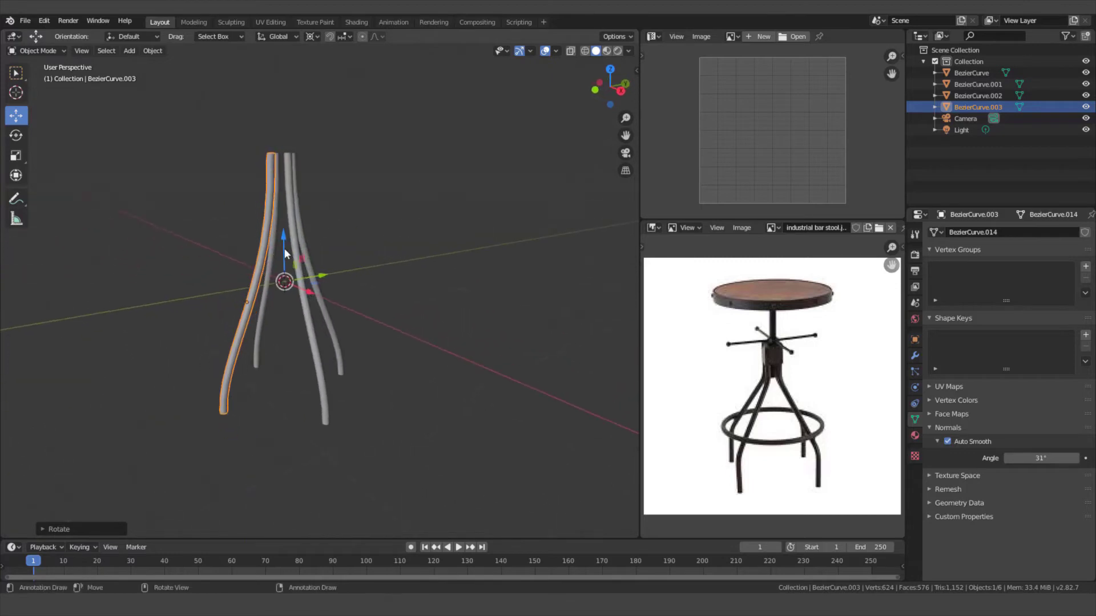
pyautogui.scroll(4, 268, 228)
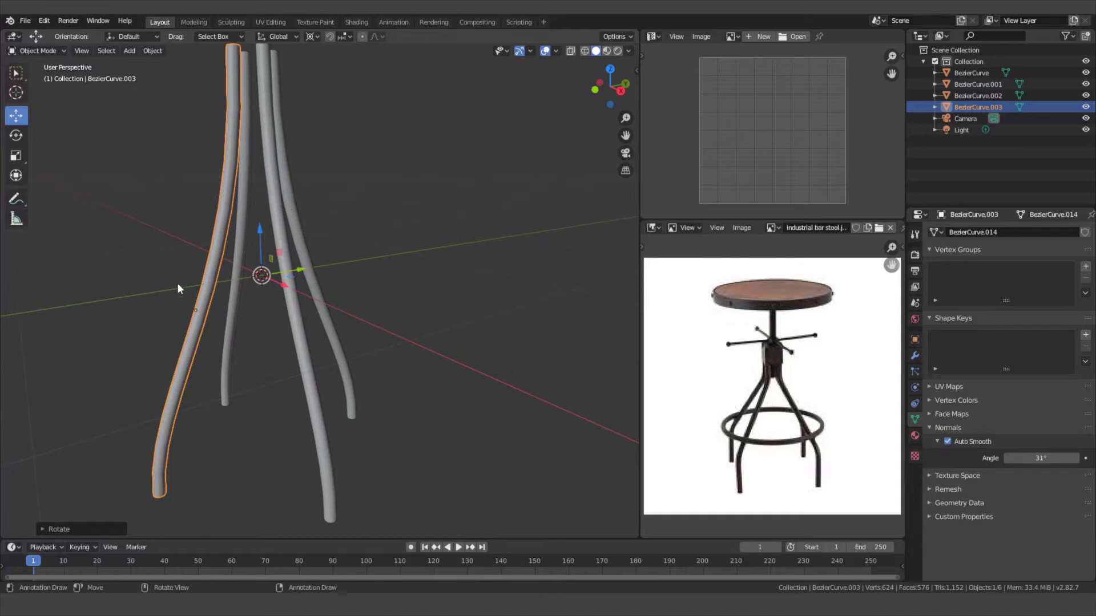
pyautogui.scroll(-1, 231, 279)
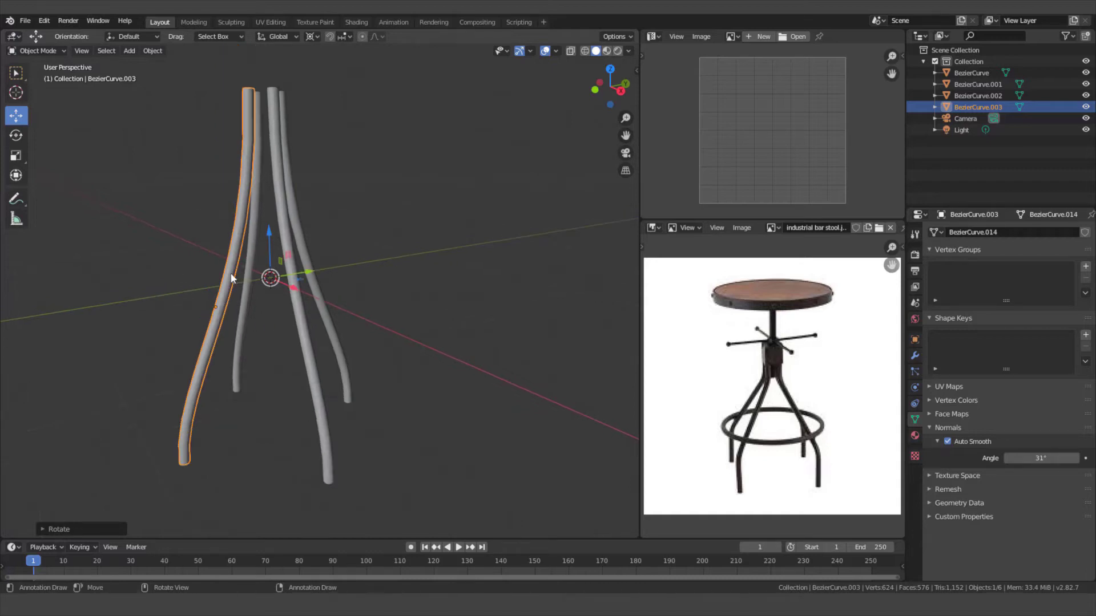
pyautogui.click(255, 308)
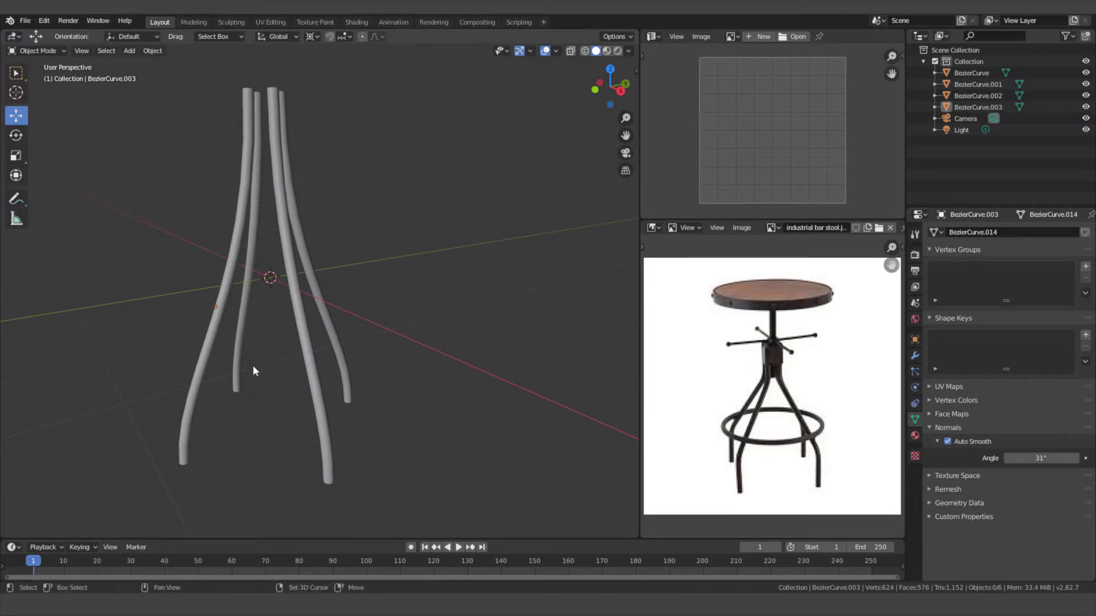
pyautogui.hotkey('shift', 'a')
pyautogui.moveTo(253, 367)
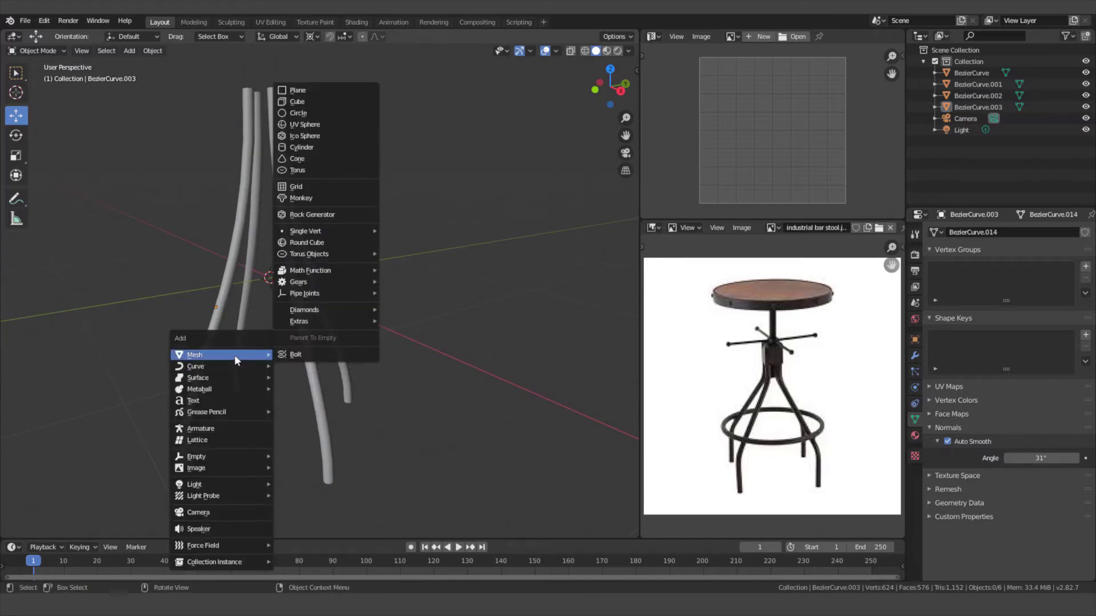
pyautogui.click(298, 113)
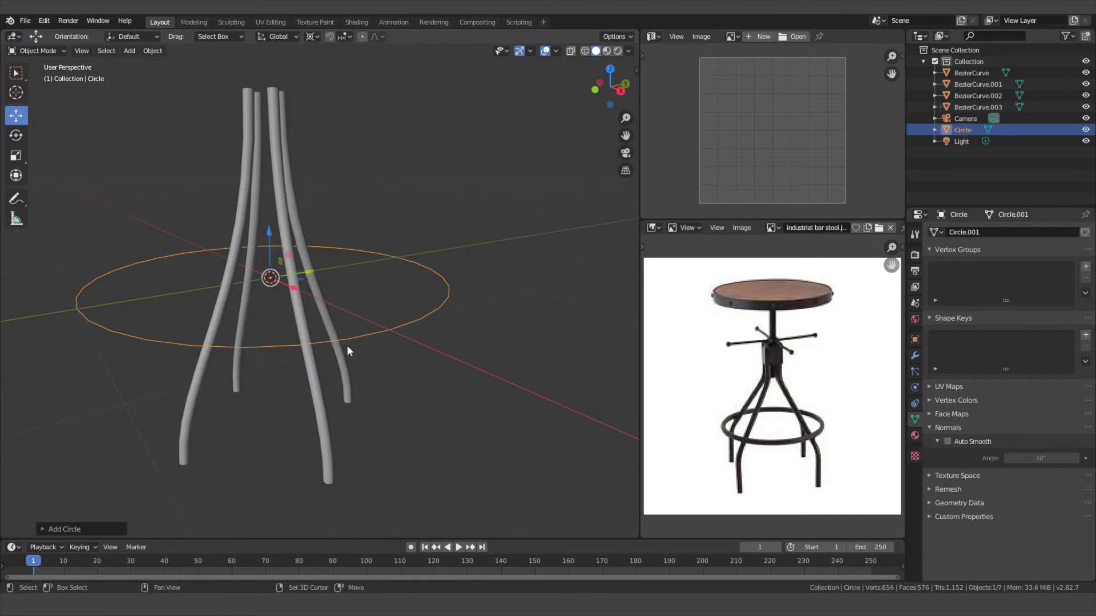
# Step: In Edit Mode with vertex selection, scale the circle down to fit between the legs and lower it along Z to near the feet
pyautogui.keyDown('shift'); pyautogui.moveTo(347, 345); pyautogui.dragTo(384, 313, button='middle'); pyautogui.keyUp('shift')
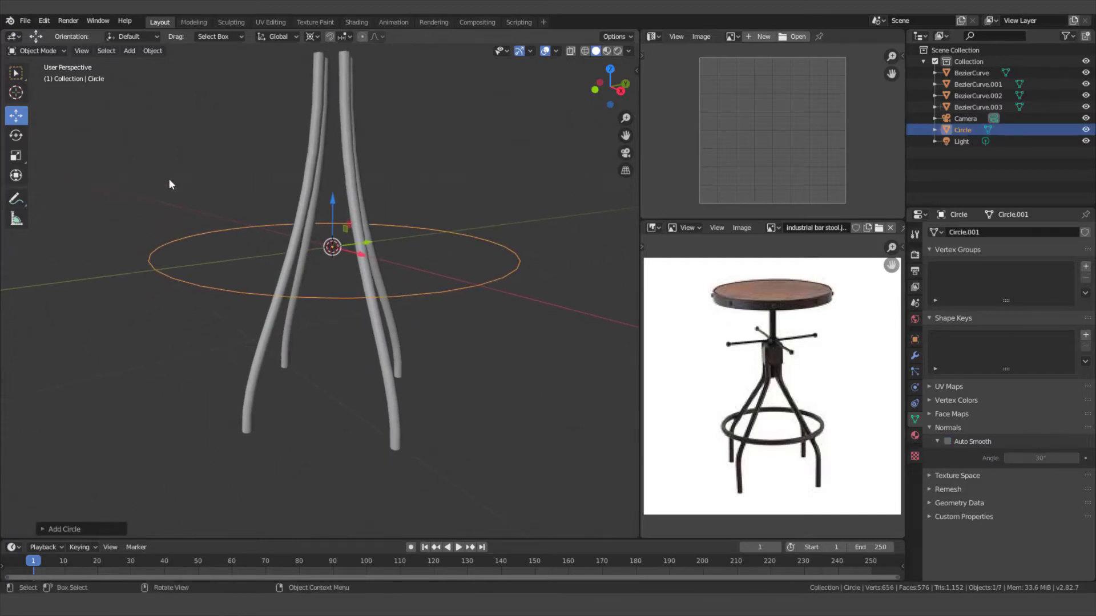
pyautogui.press('Tab')
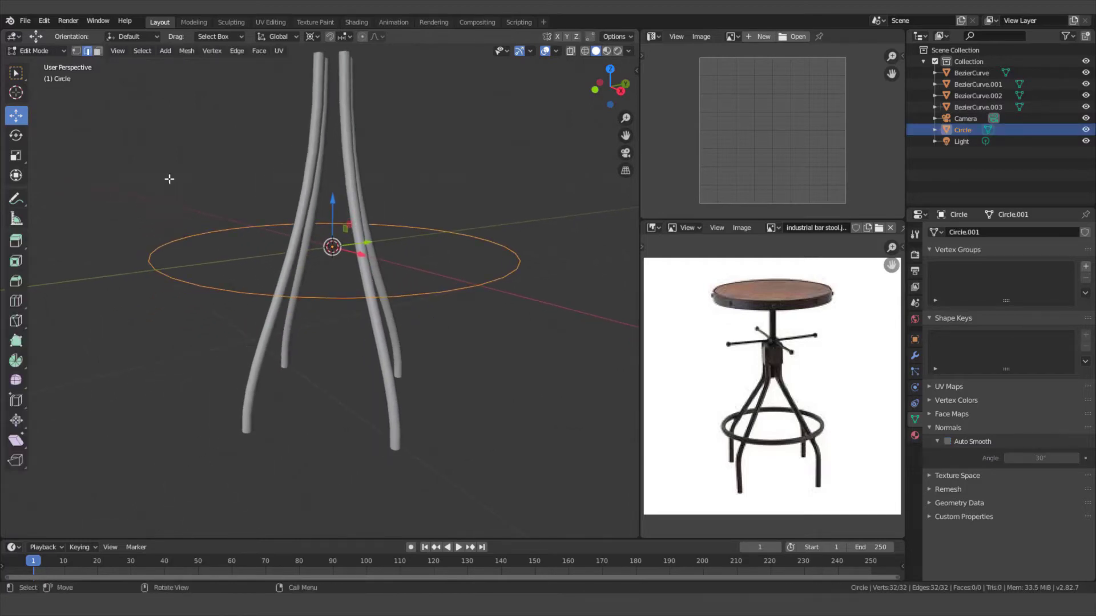
pyautogui.click(76, 50)
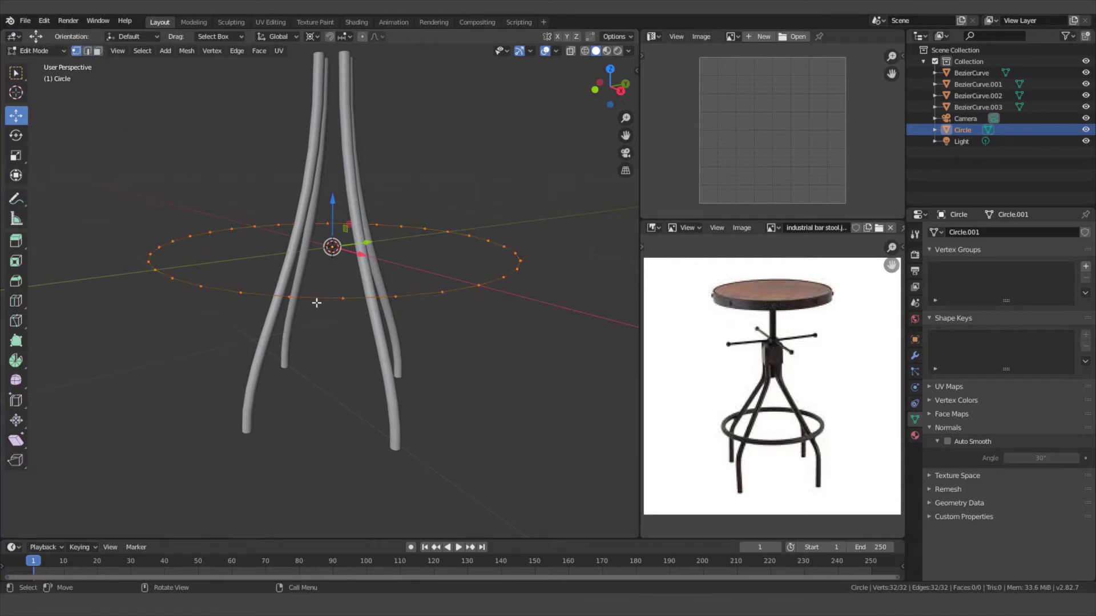
pyautogui.press('s')
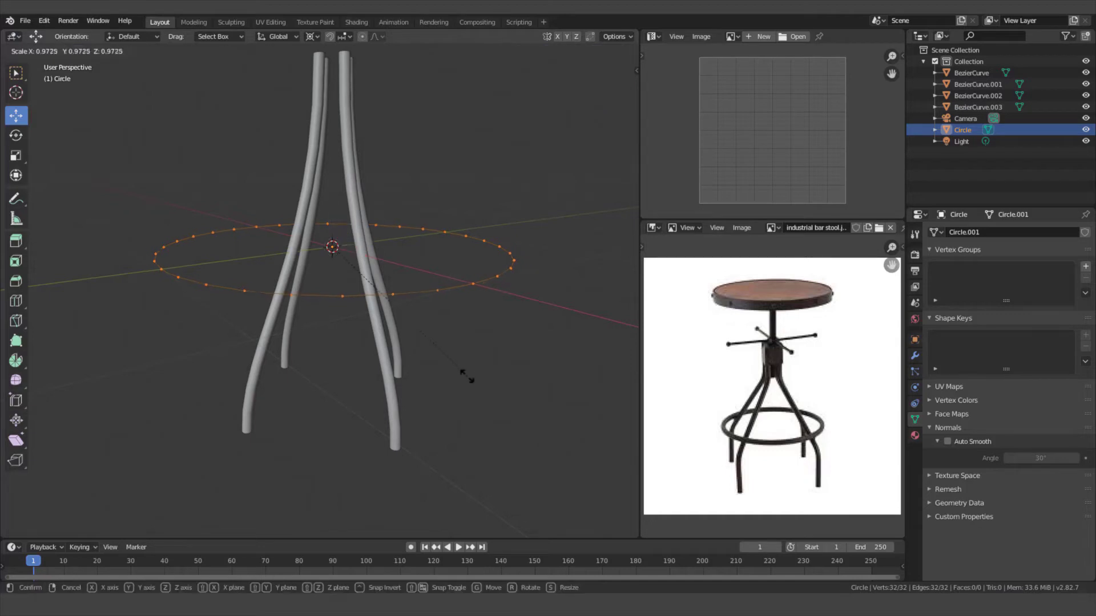
pyautogui.click(347, 256)
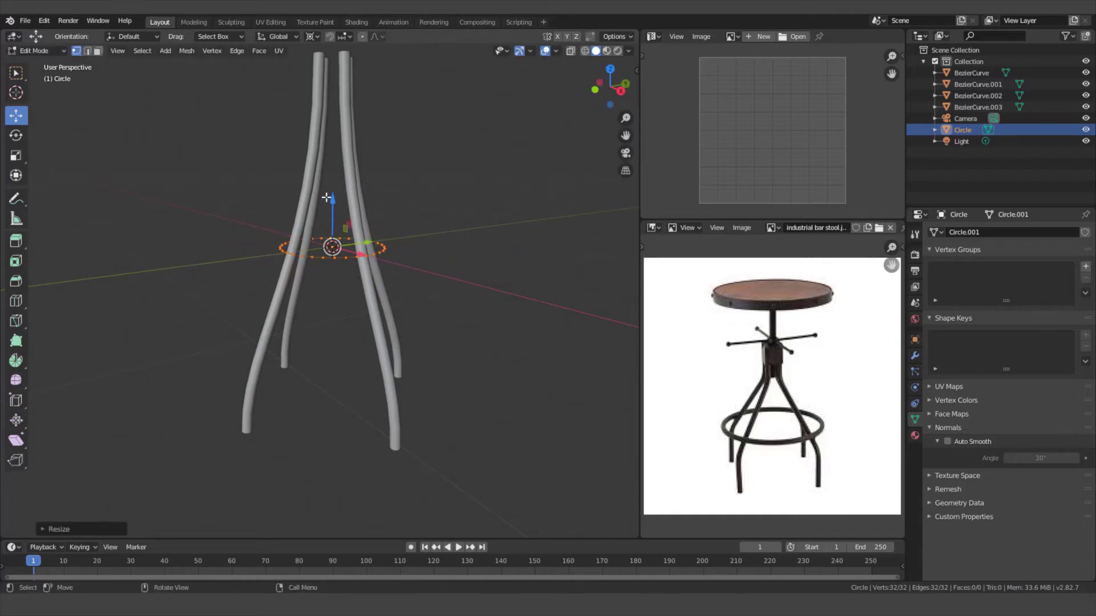
pyautogui.moveTo(331, 200); pyautogui.dragTo(339, 342)
pyautogui.scroll(3, 362, 409)
pyautogui.moveTo(386, 411); pyautogui.dragTo(399, 329, button='middle')
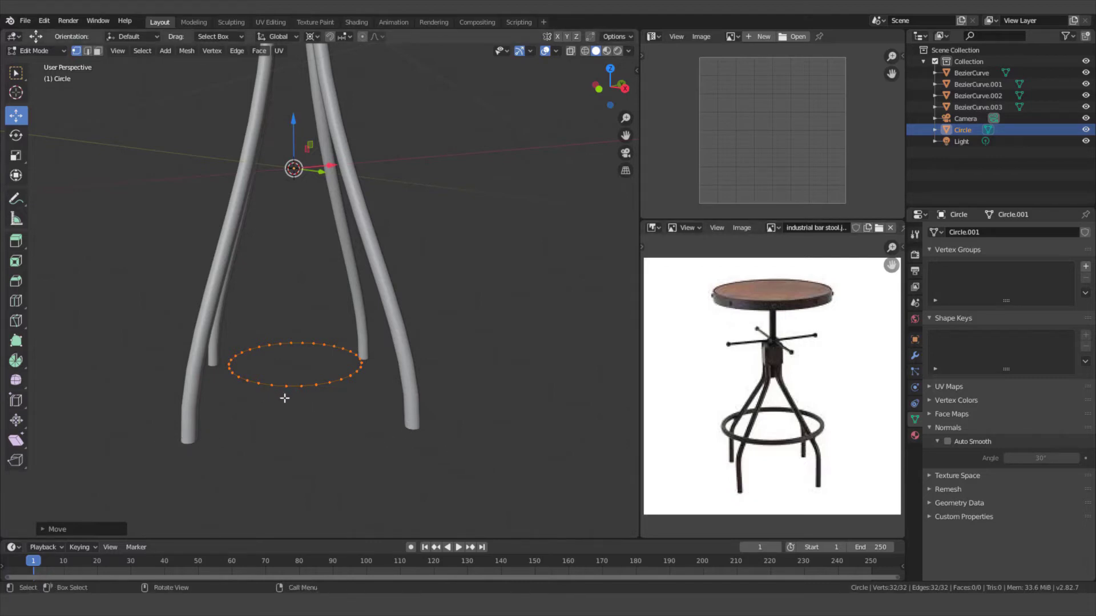
pyautogui.press('e')
pyautogui.click(359, 416)
pyautogui.press('s')
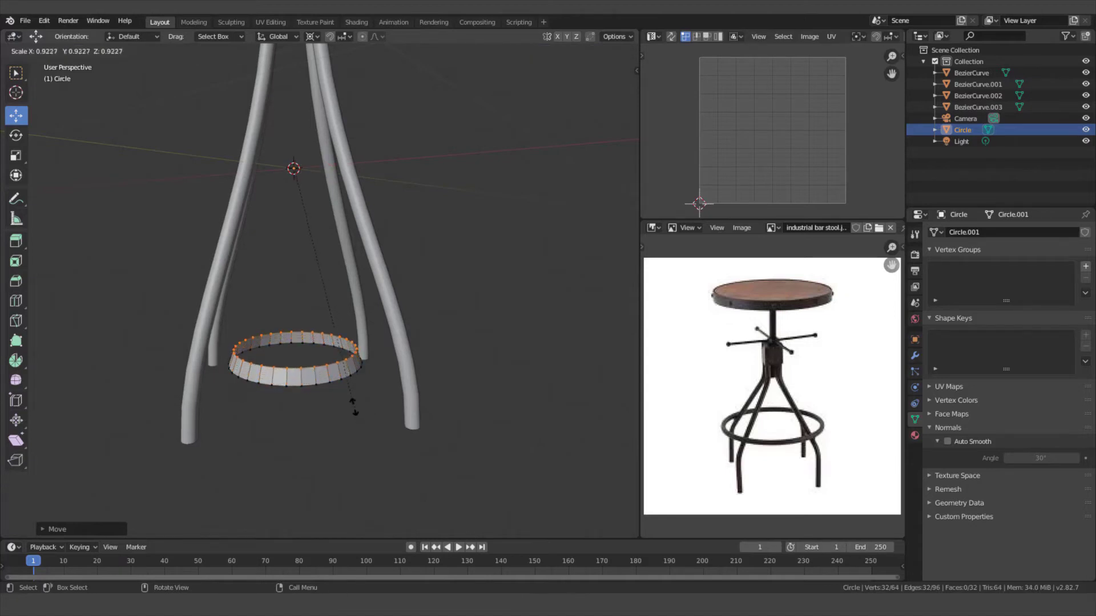
pyautogui.press('Escape')
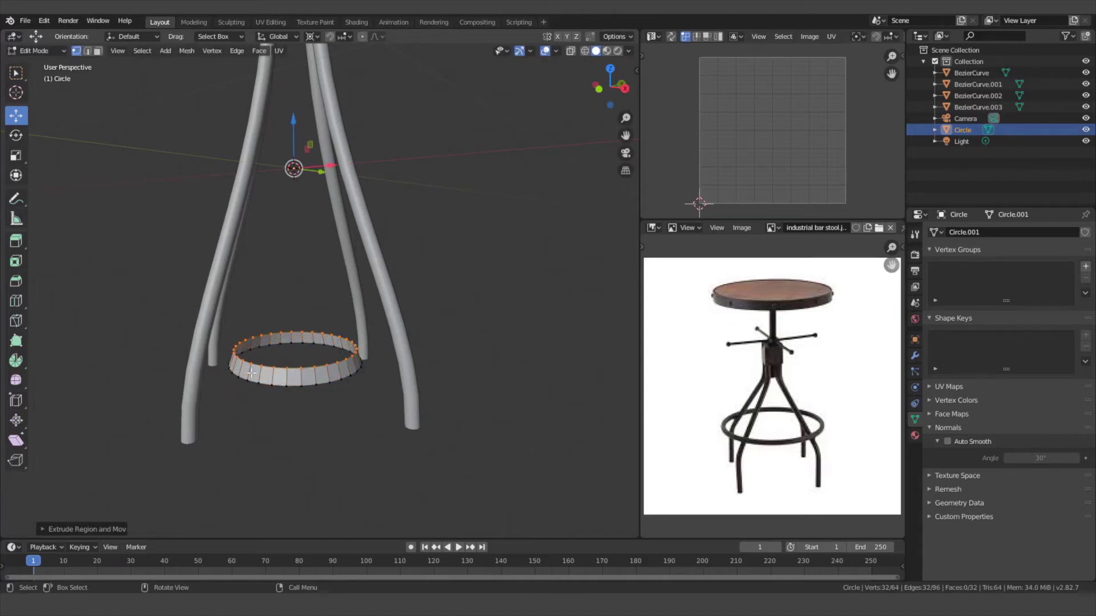
pyautogui.press('ctrl')
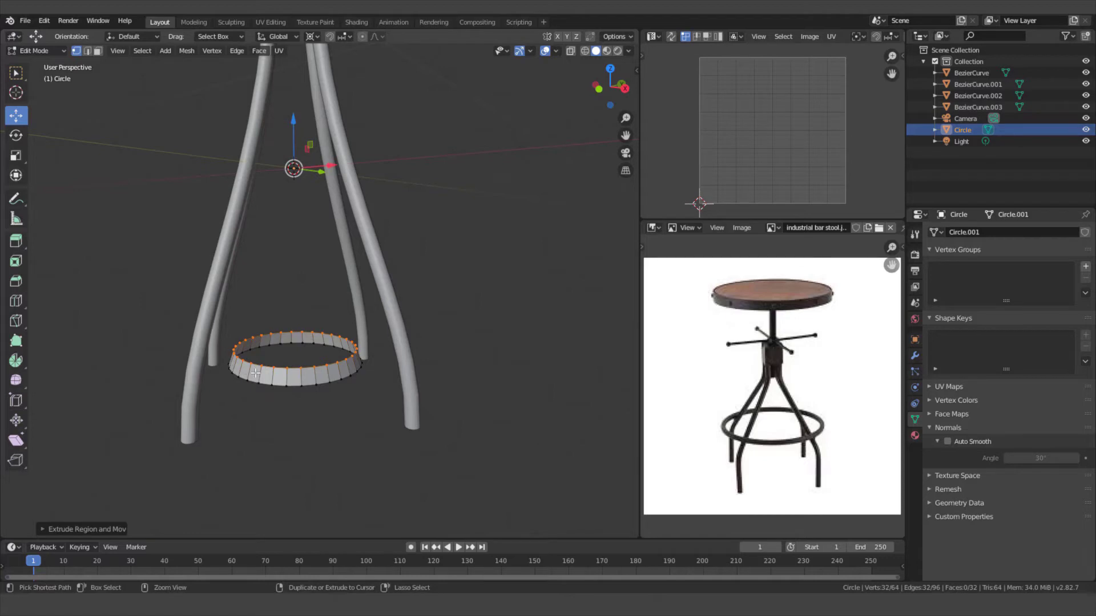
pyautogui.hotkey('ctrl', 'z')
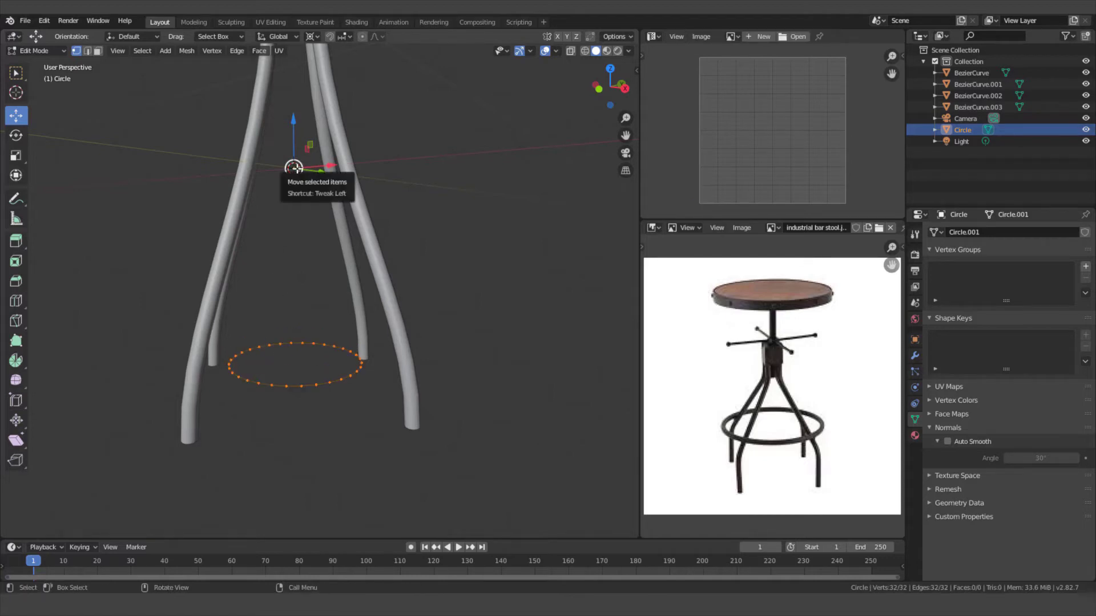
# Step: Set the transform pivot point to Individual Origins
pyautogui.moveTo(291, 172); pyautogui.dragTo(301, 197, button='middle')
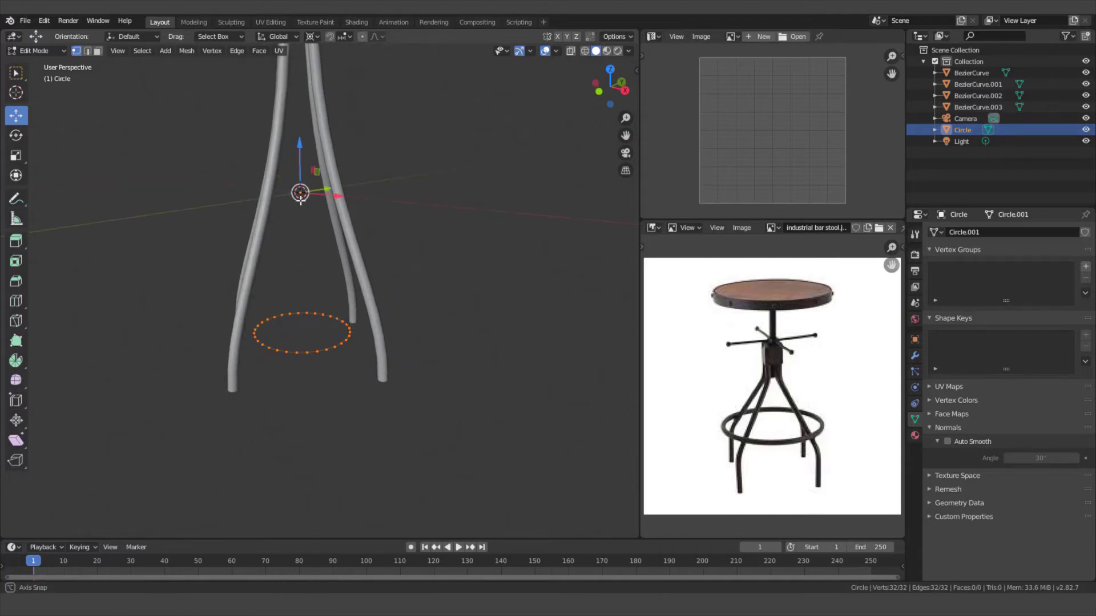
pyautogui.click(311, 36)
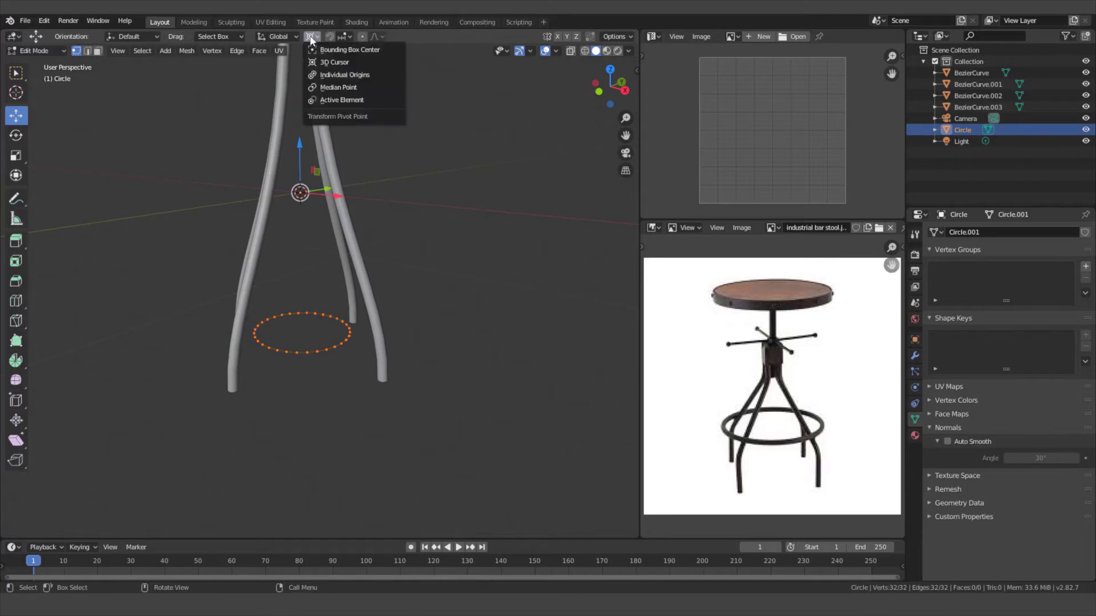
pyautogui.click(325, 74)
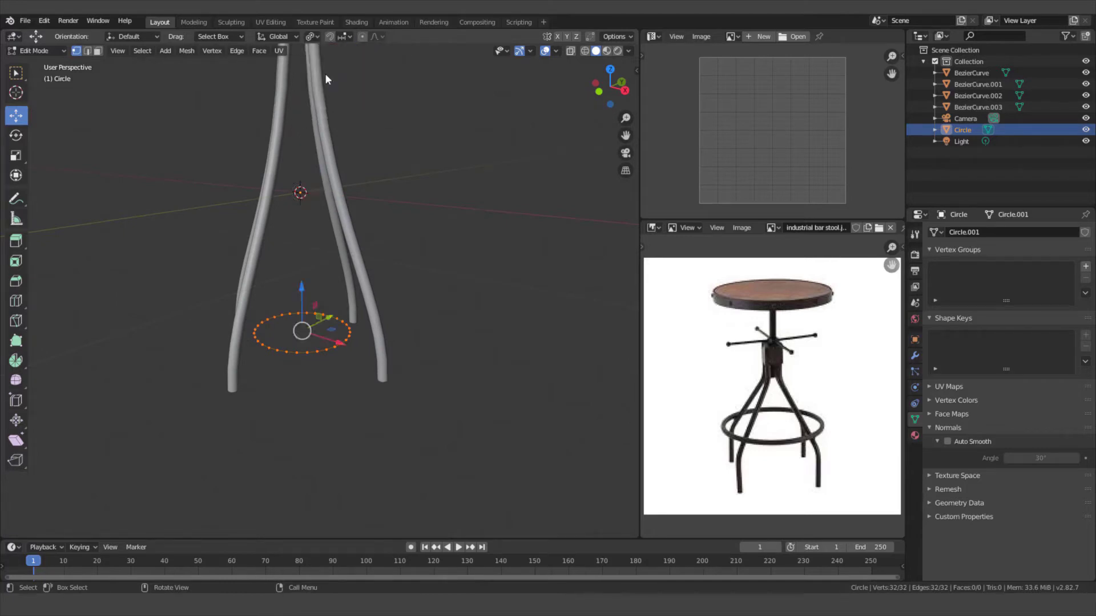
# Step: Extrude the circle's edge loop inward by scaling it down and fill the inner opening with a face
pyautogui.scroll(3, 326, 379)
pyautogui.moveTo(326, 379); pyautogui.dragTo(339, 363, button='middle')
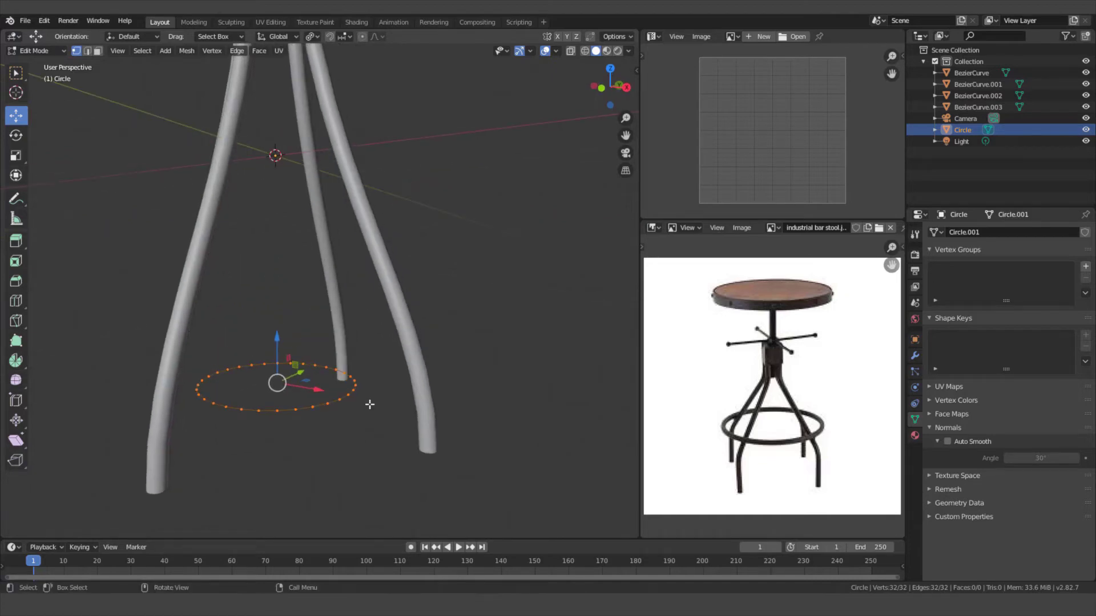
pyautogui.press('e')
pyautogui.press('s')
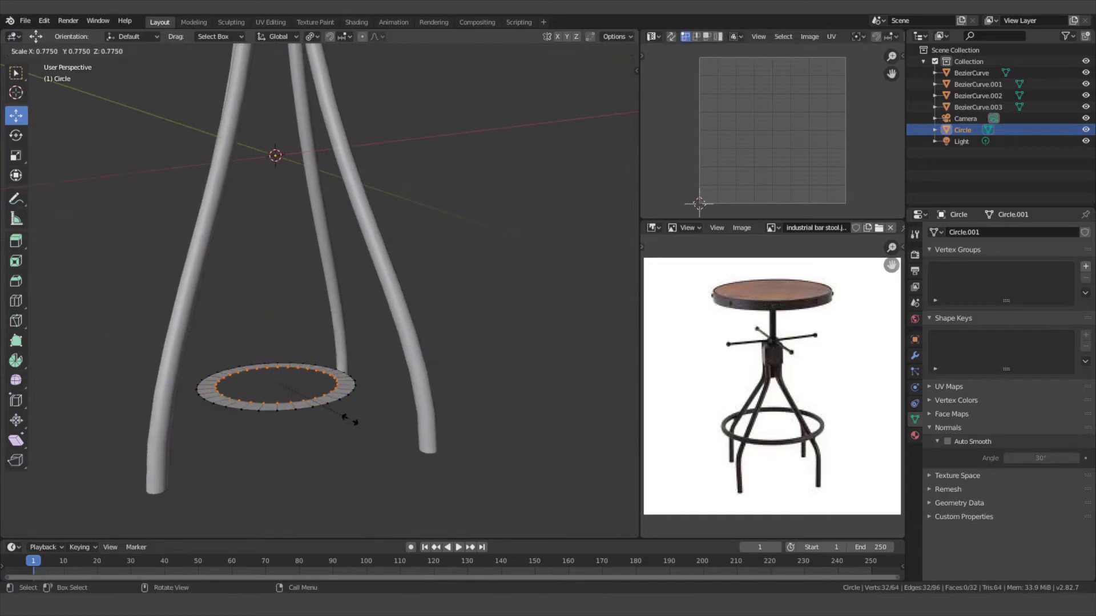
pyautogui.click(335, 413)
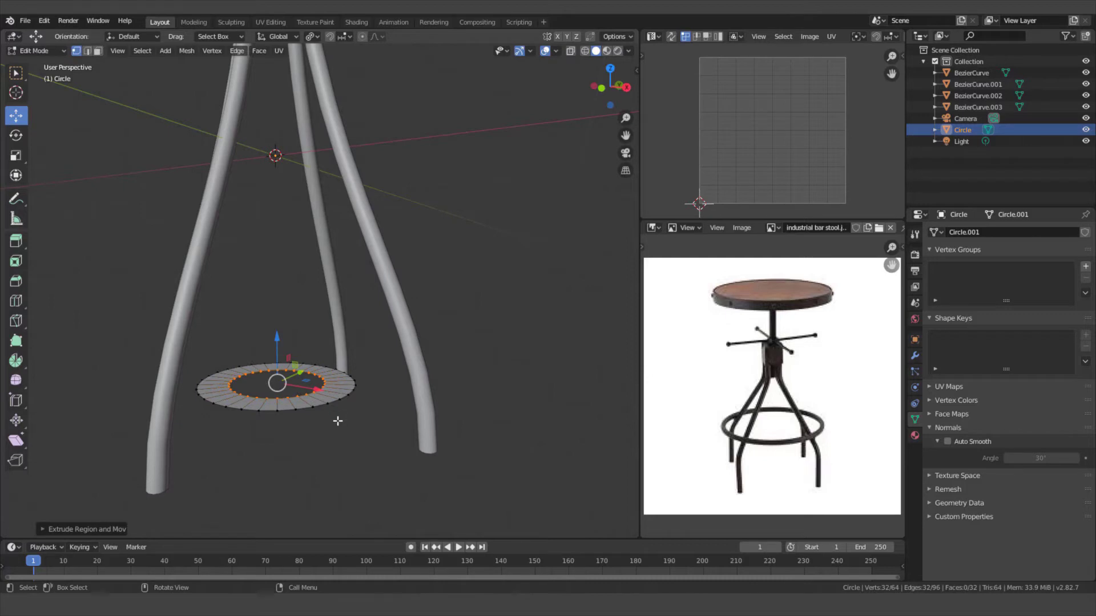
pyautogui.press('f')
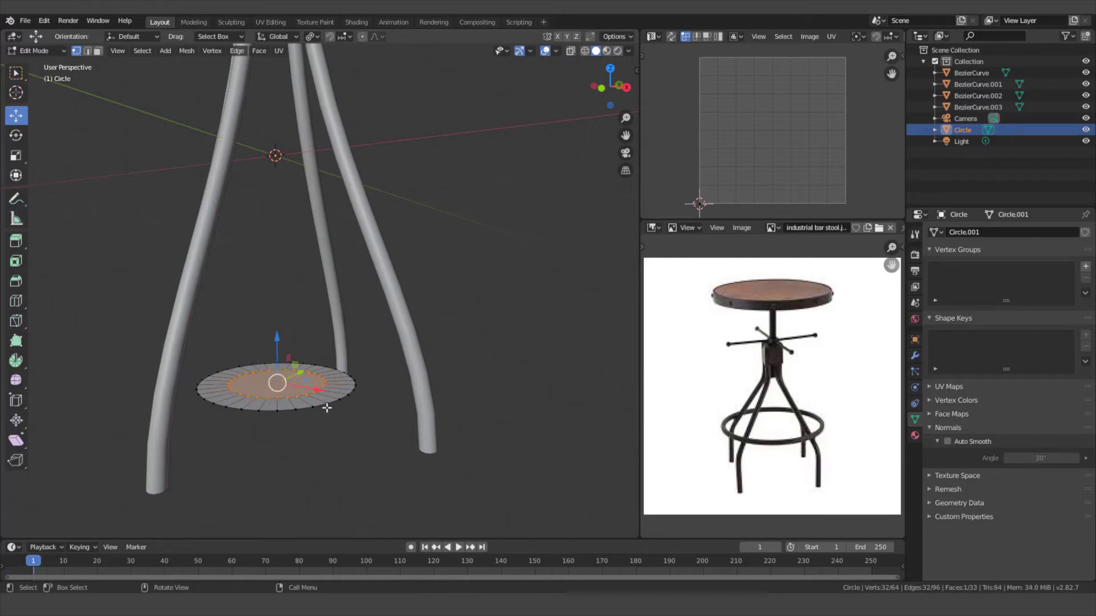
# Step: Extrude the disc's outer edge loop slightly outward by scaling and raise the new loop slightly along Z
pyautogui.keyDown('alt'); pyautogui.click(320, 408); pyautogui.keyUp('alt')
pyautogui.press('e')
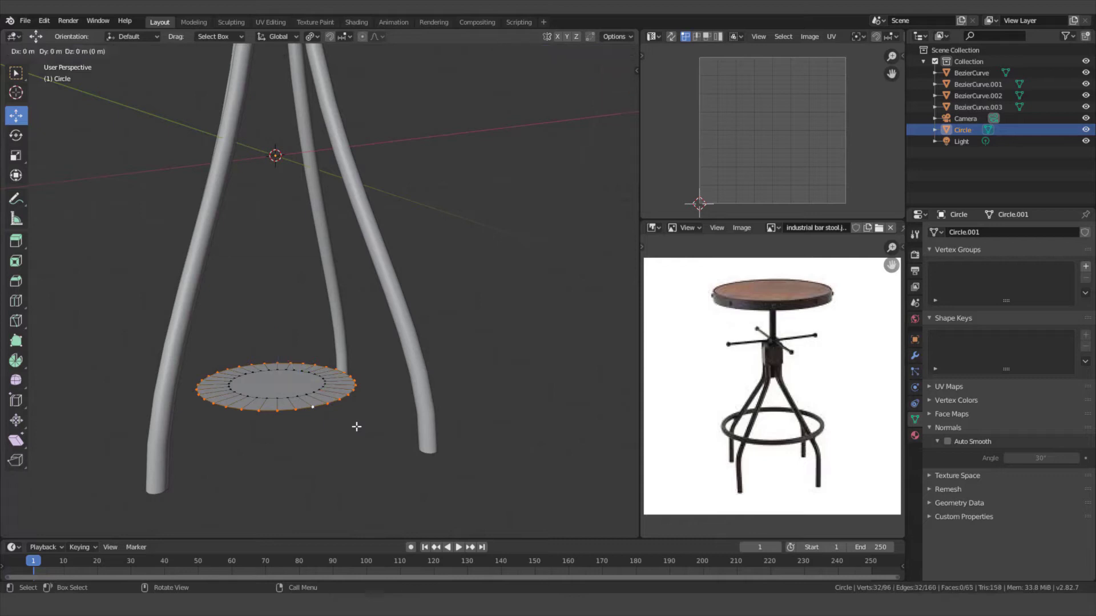
pyautogui.press('s')
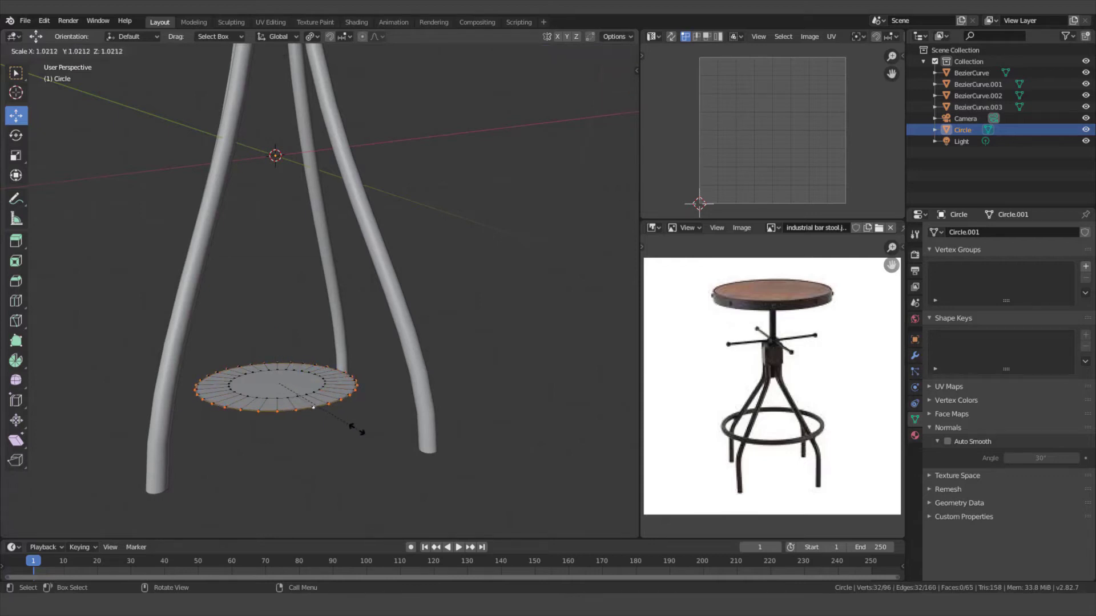
pyautogui.click(359, 430)
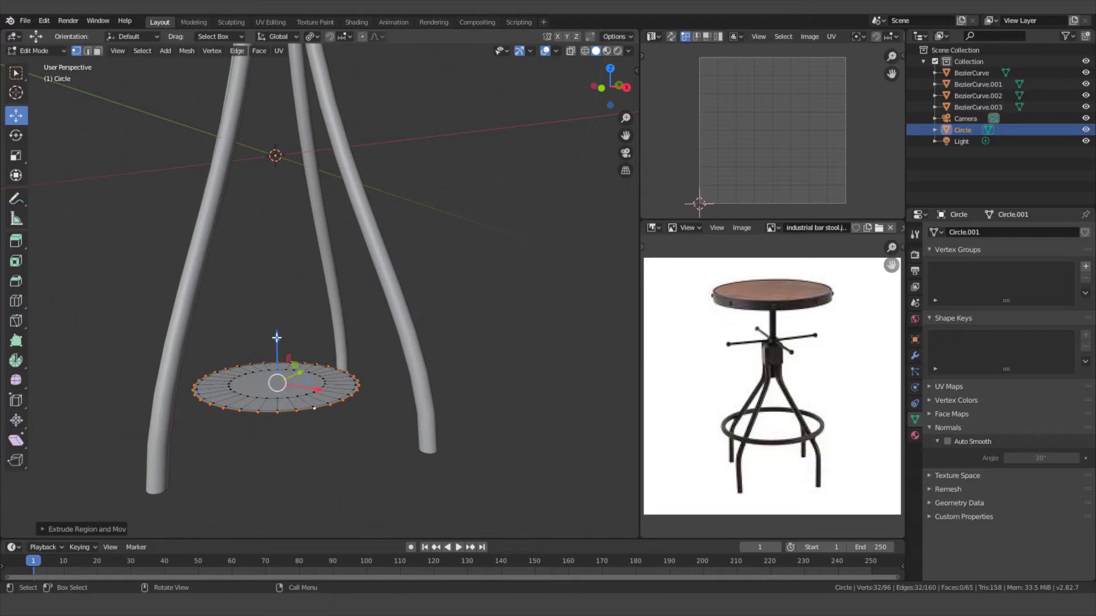
pyautogui.moveTo(277, 337); pyautogui.dragTo(276, 336)
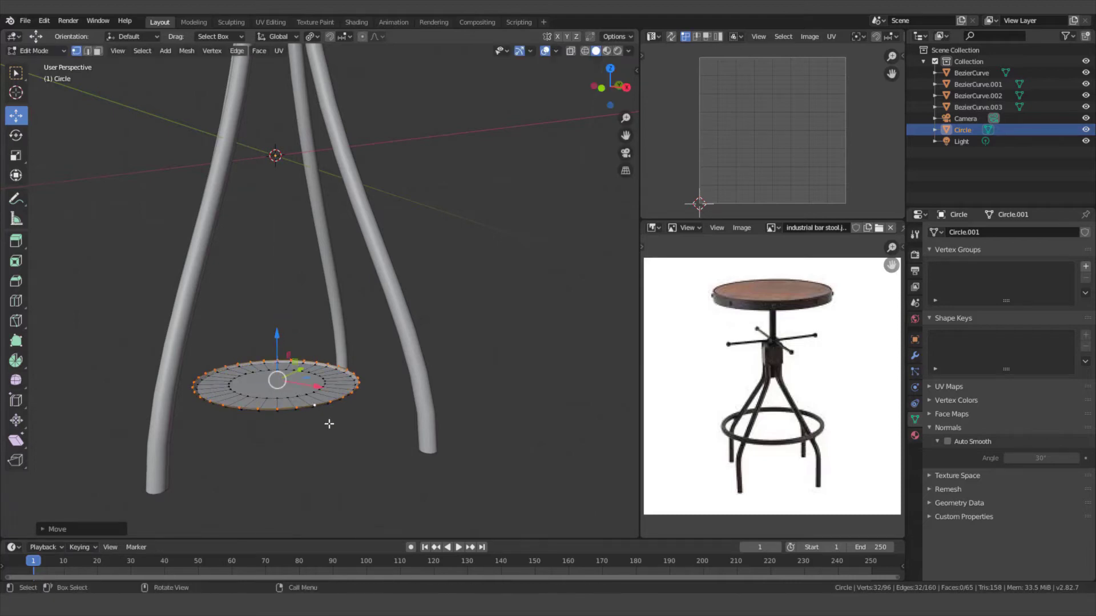
# Step: Extrude the outer loop a short distance up along Z, and extrude it again slightly inward to form a rim
pyautogui.press('e')
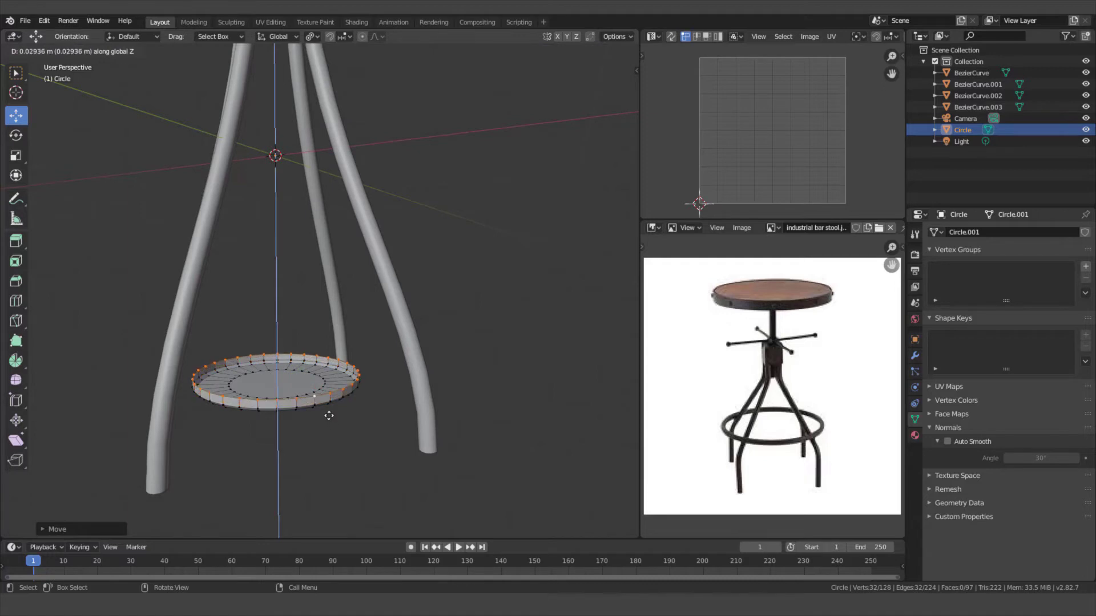
pyautogui.click(329, 413)
pyautogui.press('s')
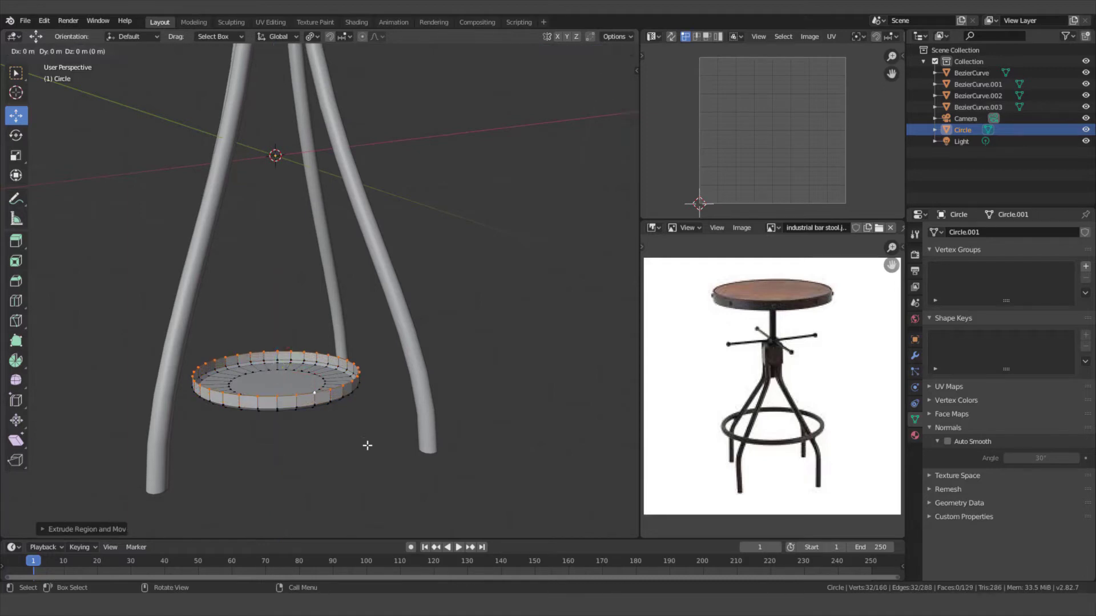
pyautogui.click(352, 439)
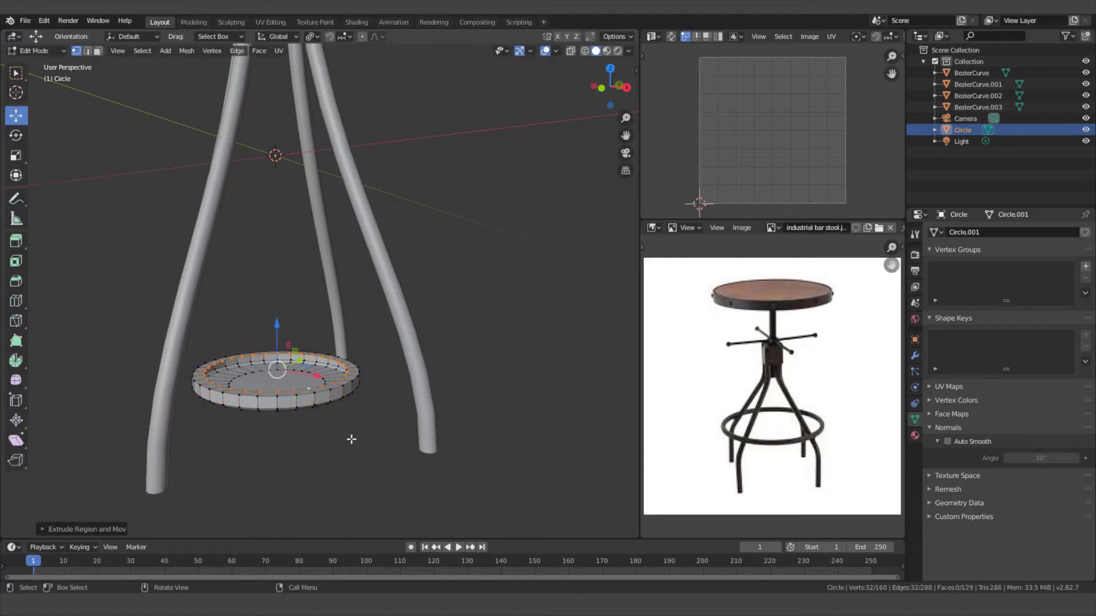
# Step: Extrude the foot's rim loop up about 0.02 m along Z, and extrude it outward with a scale of about 1.13
pyautogui.press('e')
pyautogui.press('z')
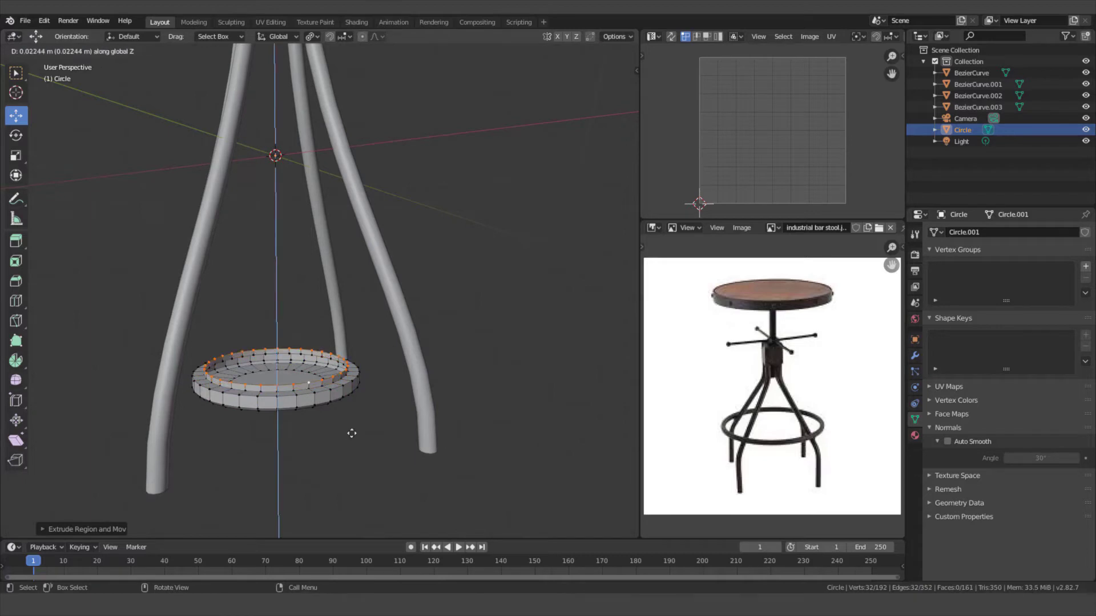
pyautogui.click(352, 432)
pyautogui.press('e')
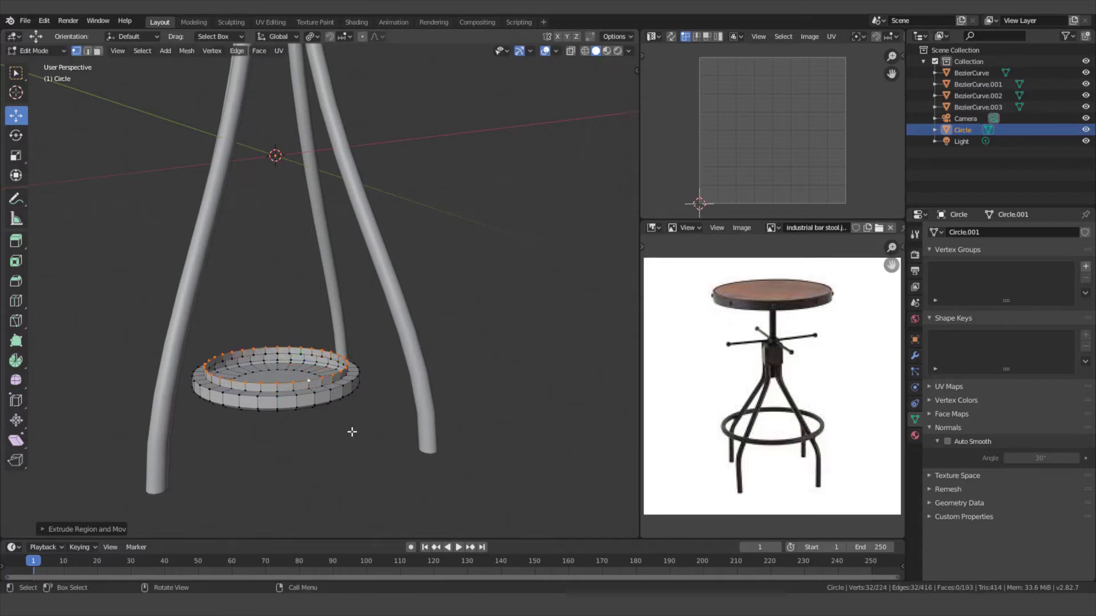
pyautogui.press('s')
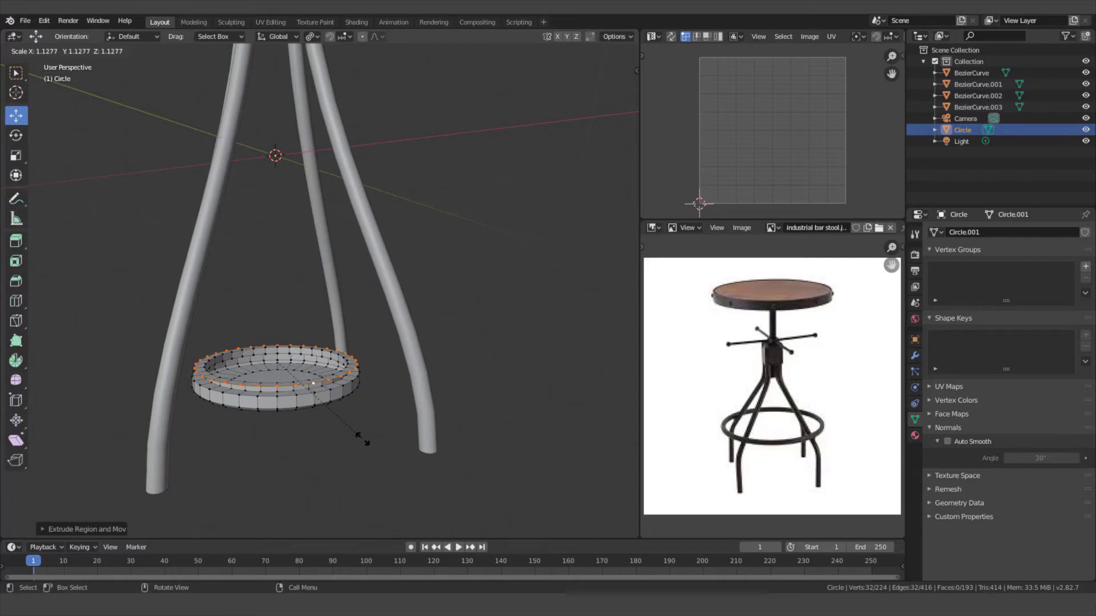
pyautogui.click(362, 440)
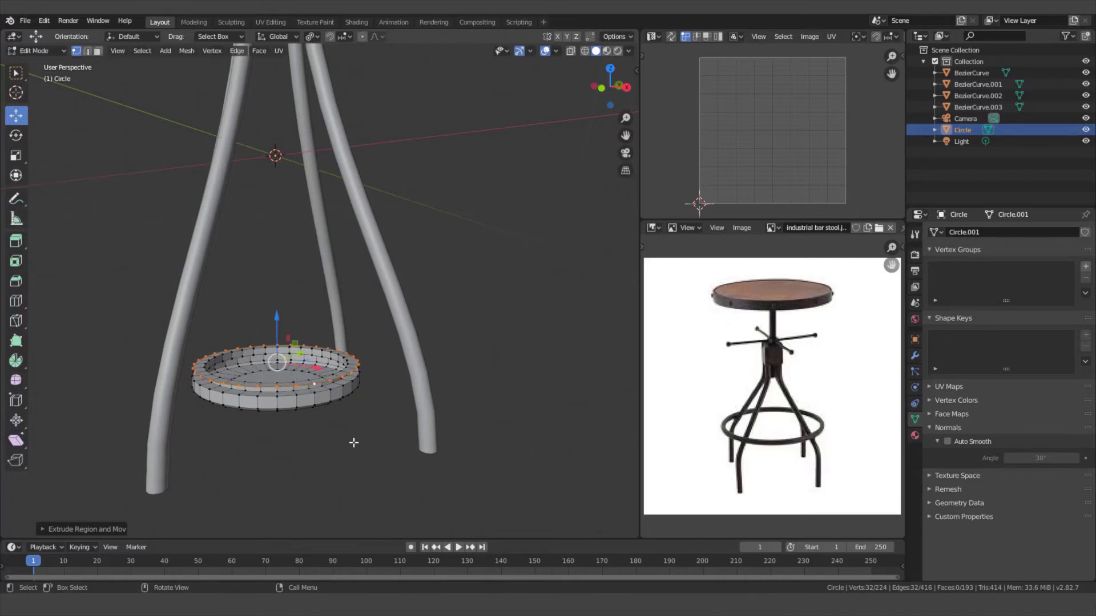
# Step: Extrude the outer loop up about 0.04 m along Z, and extrude it again inward by scaling it down
pyautogui.press('e')
pyautogui.press('z')
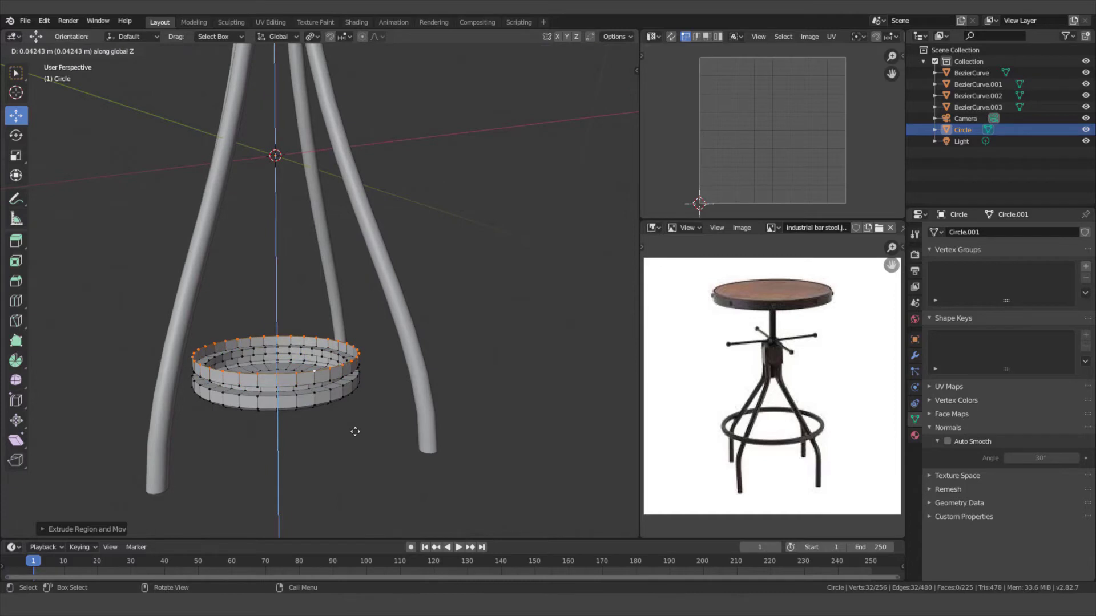
pyautogui.click(355, 429)
pyautogui.press('e')
pyautogui.press('s')
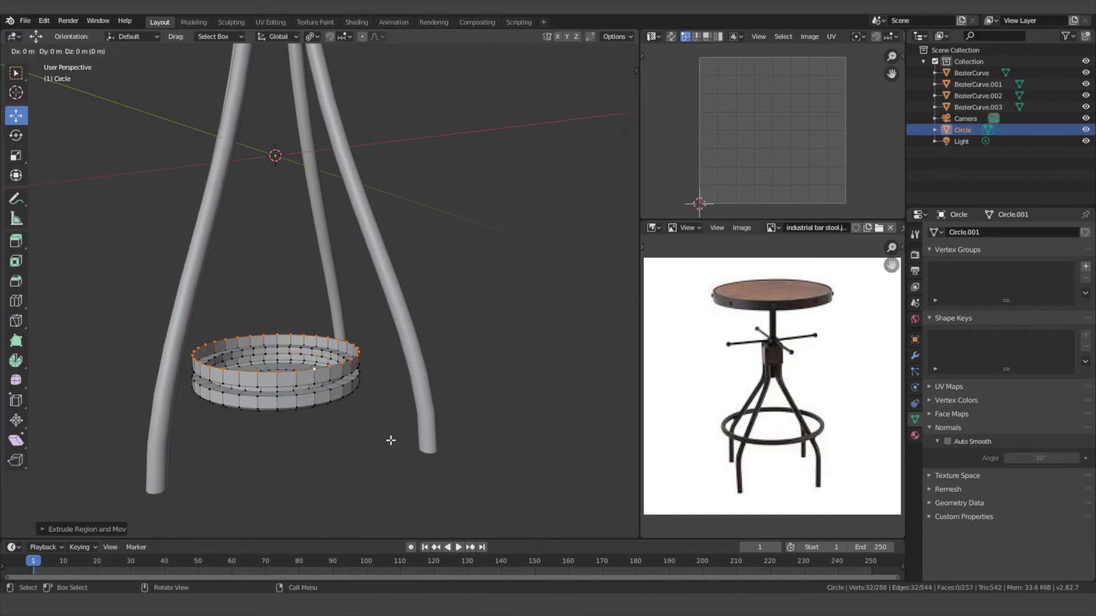
pyautogui.click(355, 422)
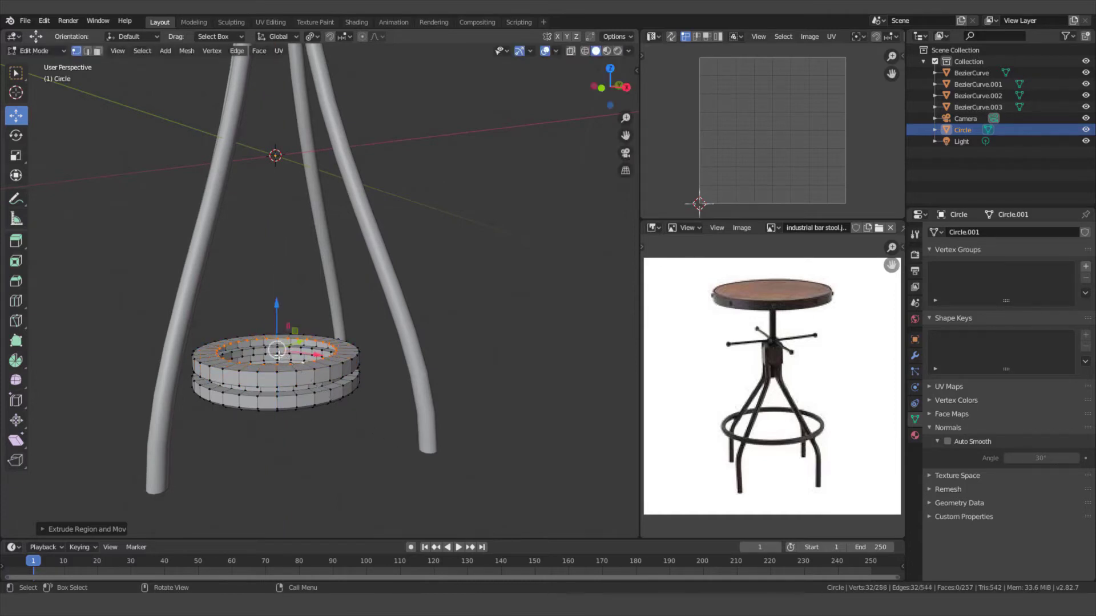
# Step: Raise the inner loop about 0.05 m along Z to slope the shoulder, and extrude it up about 0.13 m as a neck
pyautogui.press('g')
pyautogui.press('z')
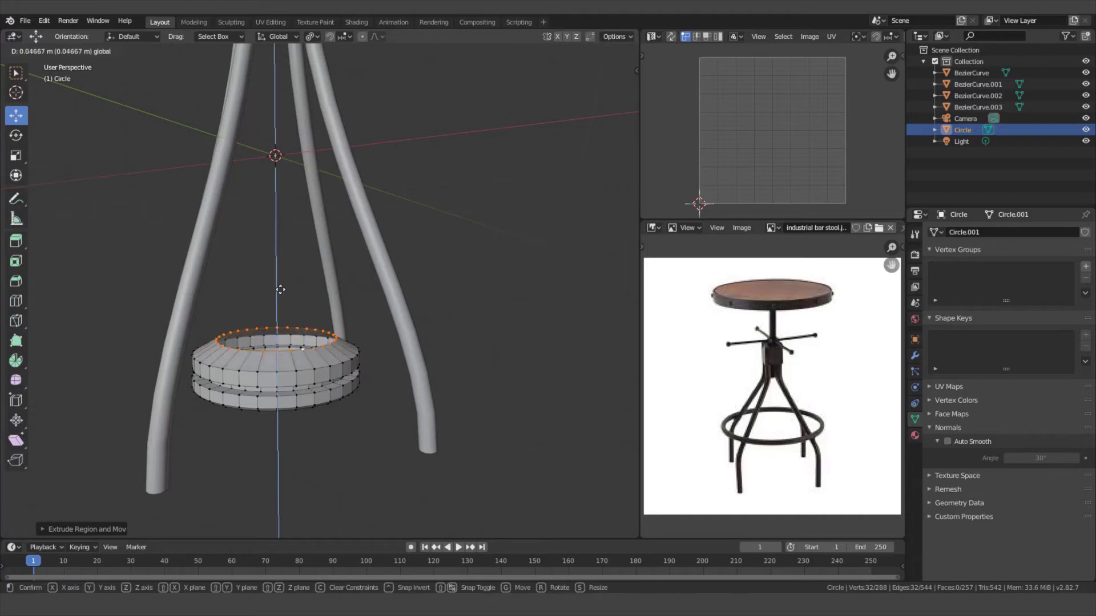
pyautogui.click(281, 288)
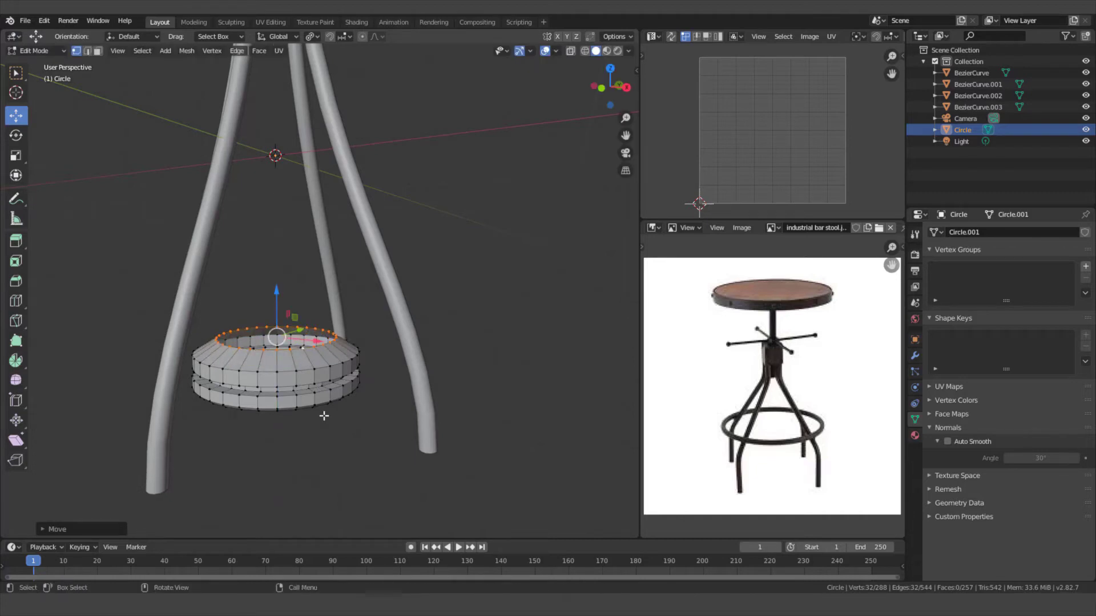
pyautogui.press('e')
pyautogui.press('z')
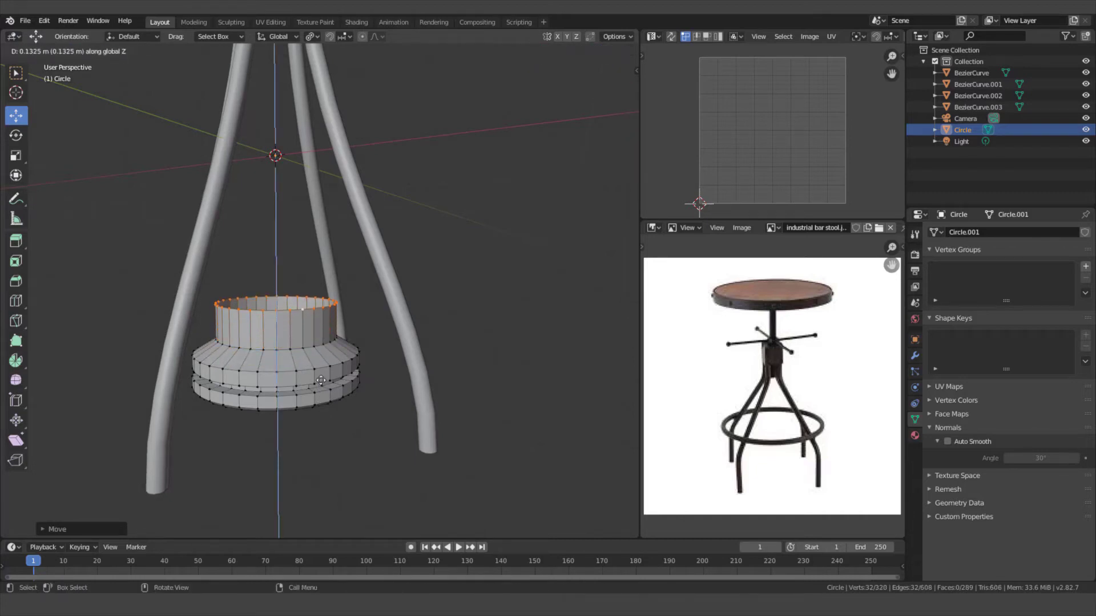
pyautogui.click(320, 381)
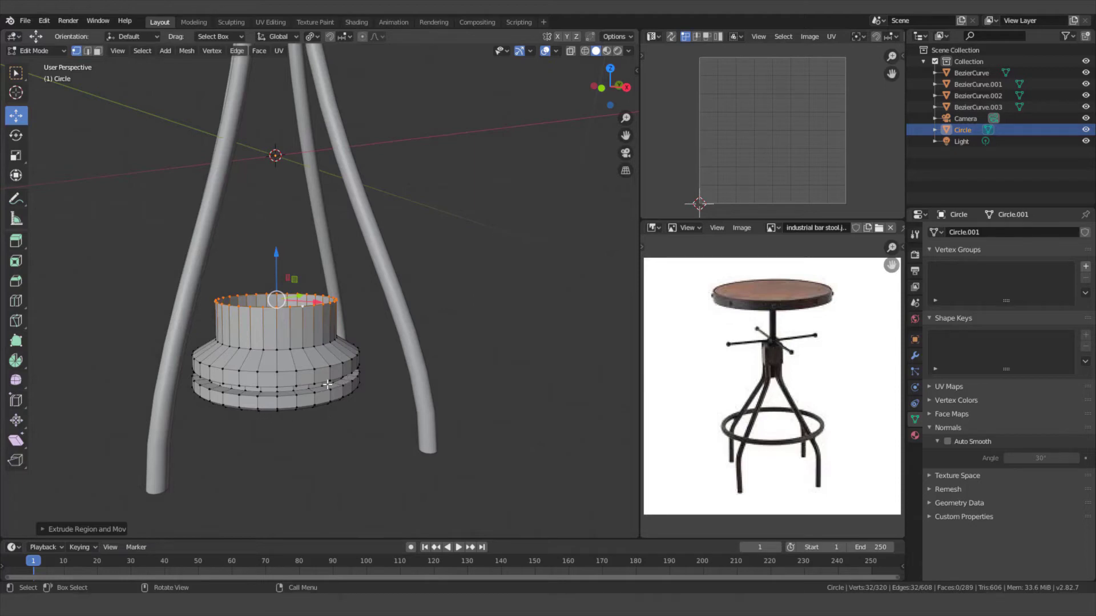
# Step: Mark the foot's bottom outer edge loop as a UV seam in edge select mode
pyautogui.scroll(1, 326, 387)
pyautogui.moveTo(326, 387); pyautogui.dragTo(381, 345, button='middle')
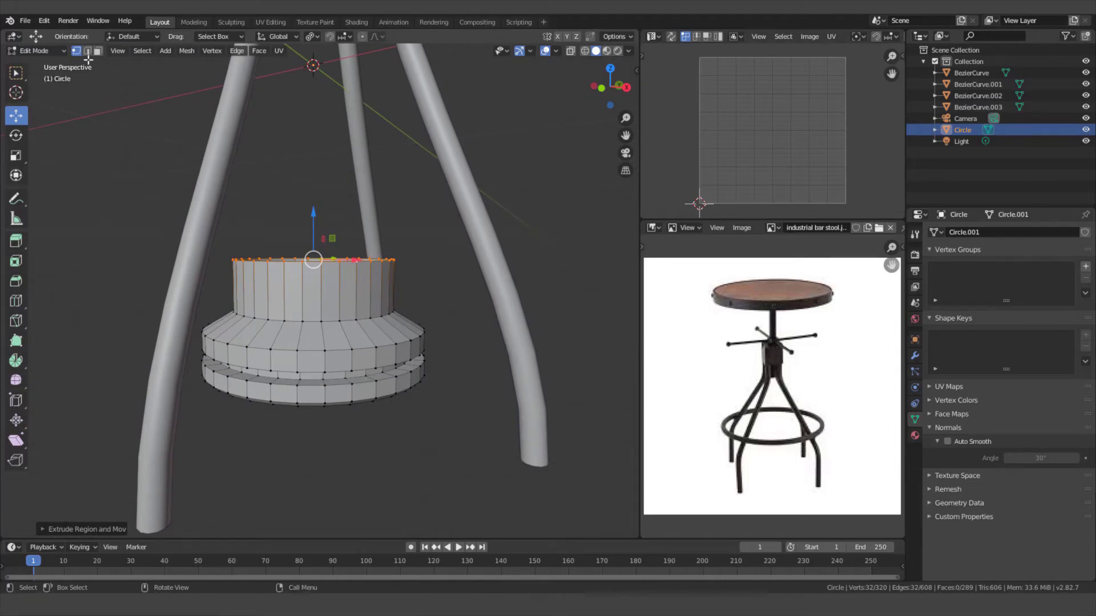
pyautogui.click(87, 51)
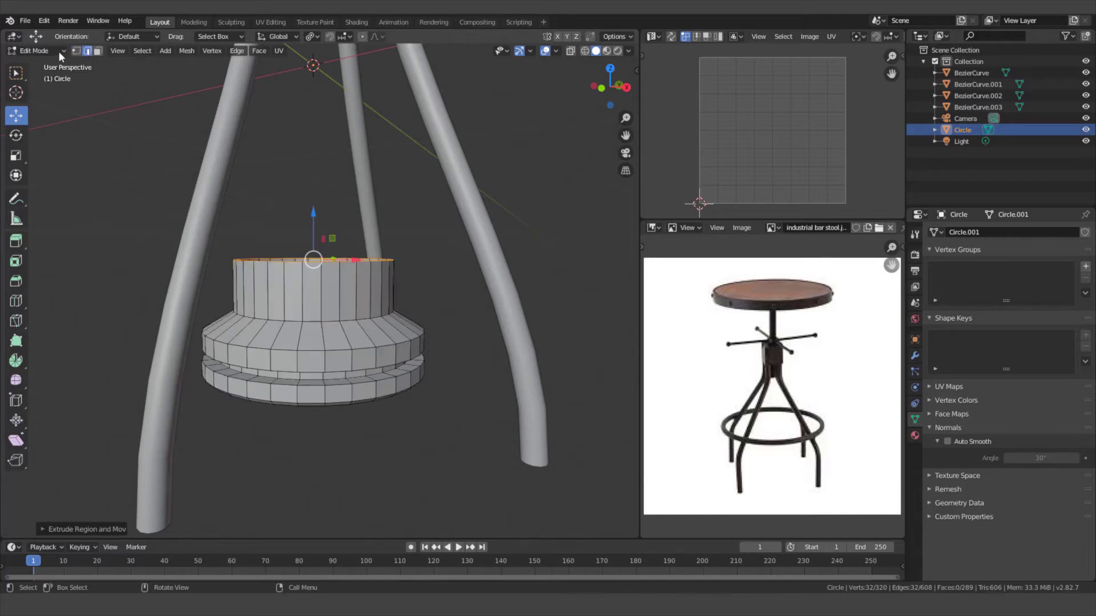
pyautogui.scroll(1, 331, 430)
pyautogui.moveTo(332, 425); pyautogui.dragTo(326, 421, button='middle')
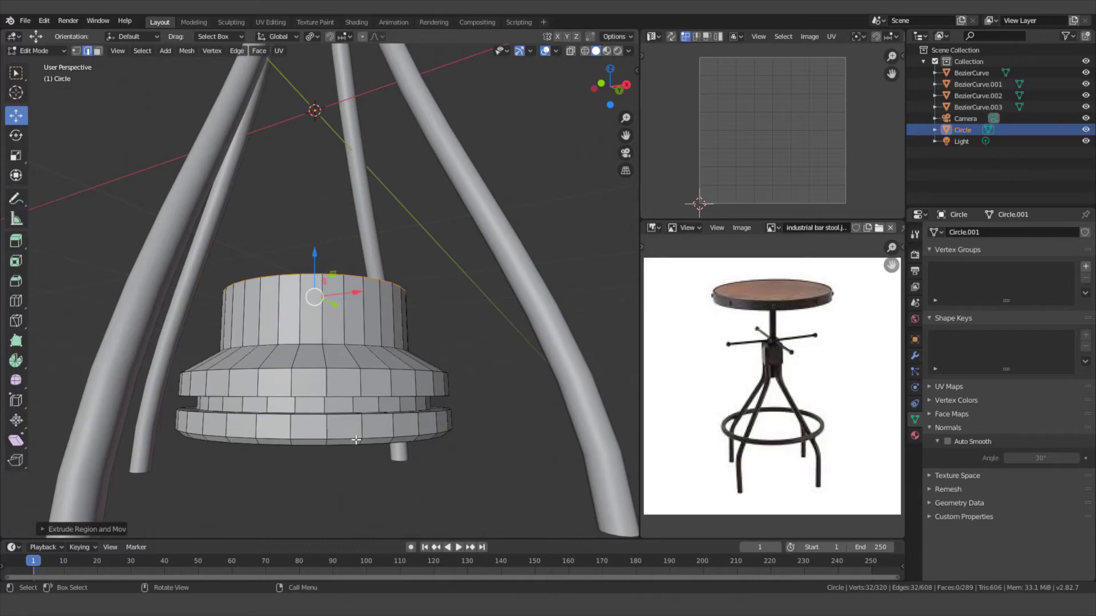
pyautogui.keyDown('alt'); pyautogui.click(349, 437); pyautogui.keyUp('alt')
pyautogui.moveTo(349, 437)
pyautogui.mouseDown(button='middle')
pyautogui.moveTo(326, 434)
pyautogui.moveTo(355, 452)
pyautogui.mouseUp(button='middle')
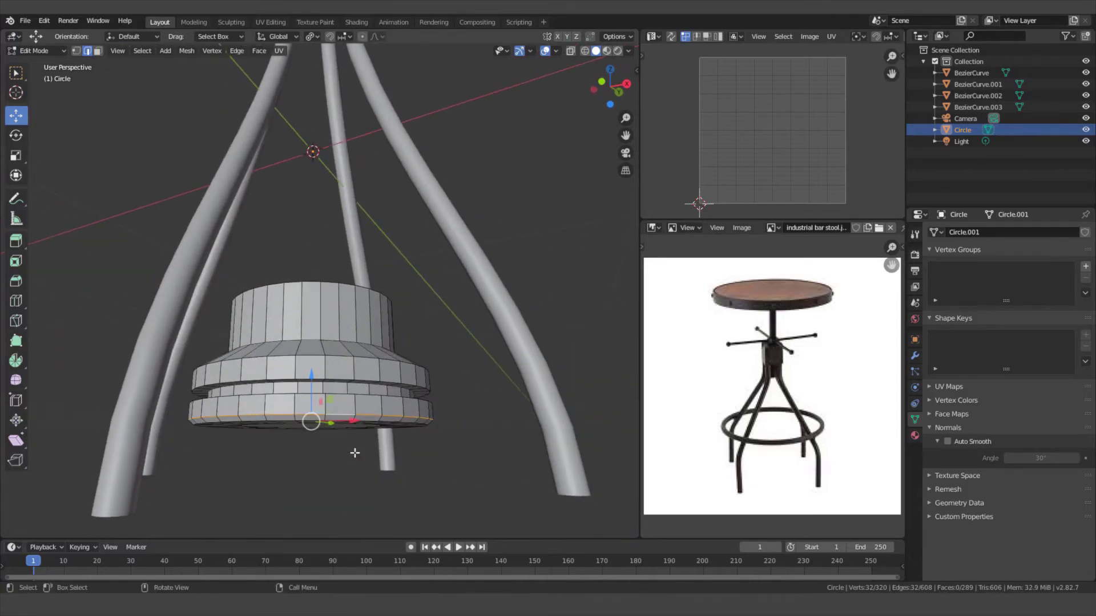
pyautogui.rightClick(273, 454)
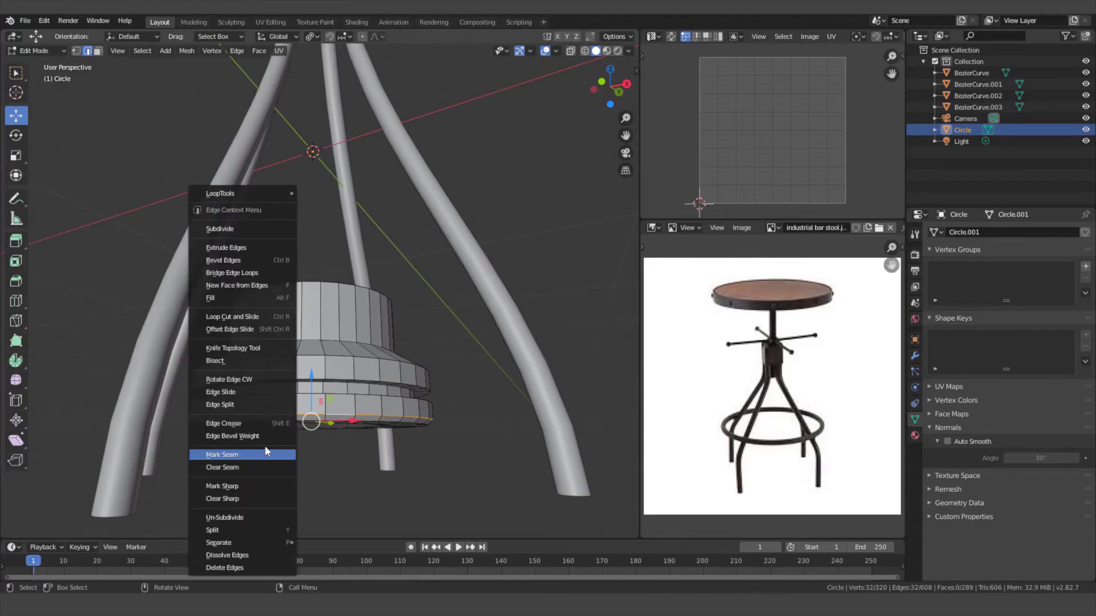
pyautogui.click(244, 454)
# Step: Mark a seam along the shortest edge path from the neck down the side to the bottom rim
pyautogui.moveTo(243, 452); pyautogui.dragTo(322, 353, button='middle')
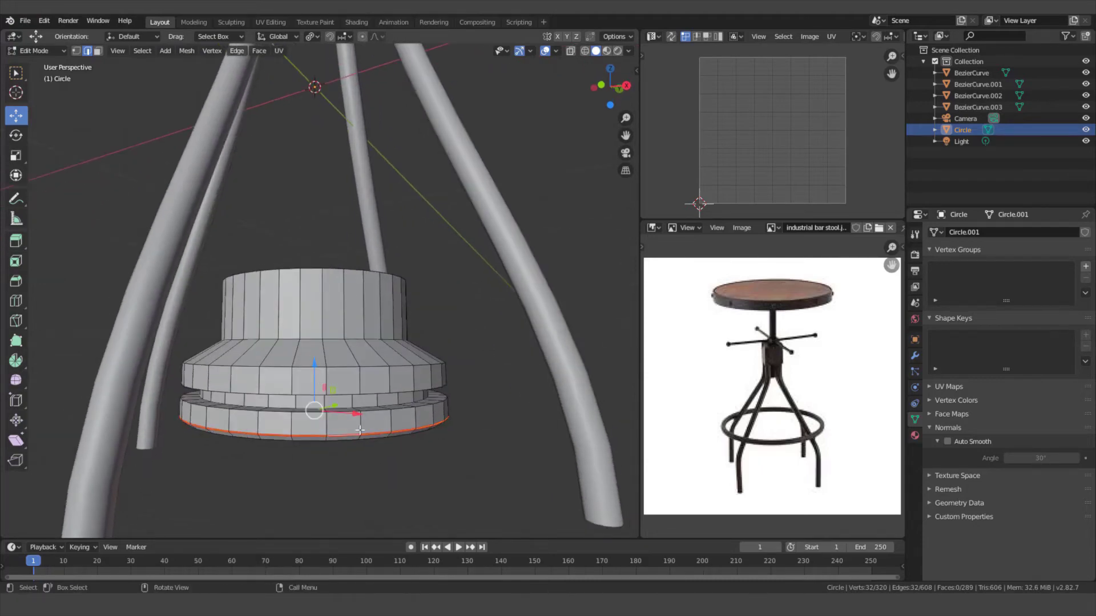
pyautogui.click(343, 291)
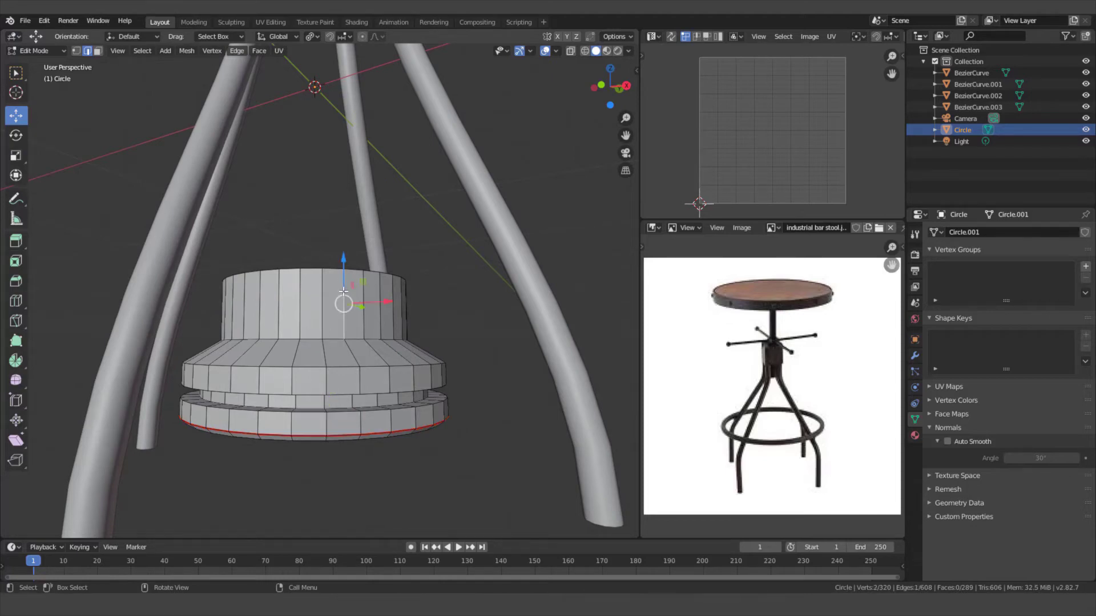
pyautogui.keyDown('ctrl'); pyautogui.click(361, 425); pyautogui.keyUp('ctrl')
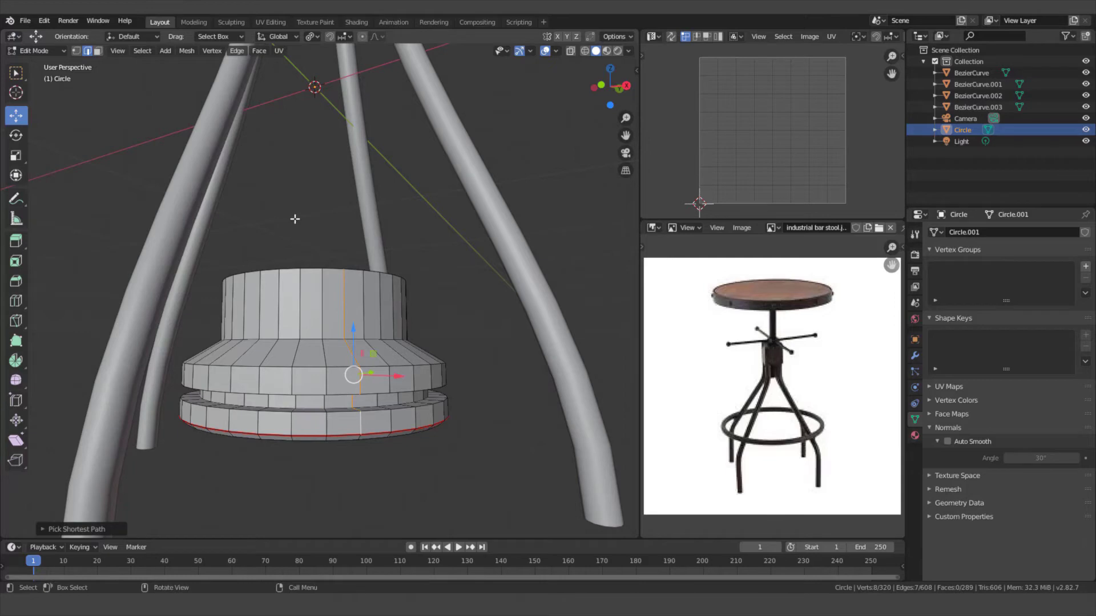
pyautogui.rightClick(295, 218)
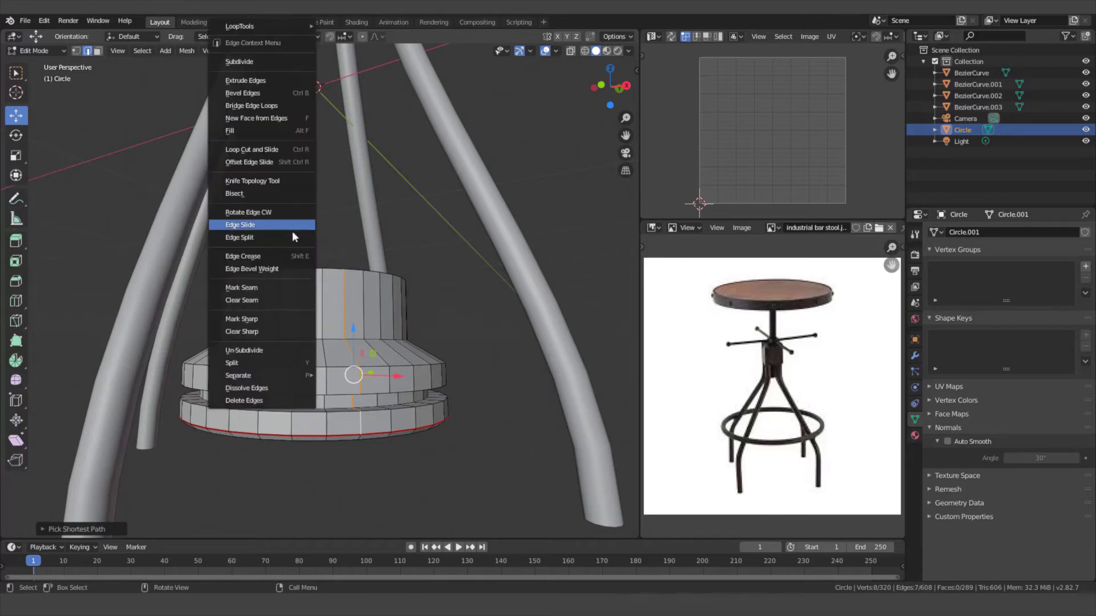
pyautogui.click(257, 287)
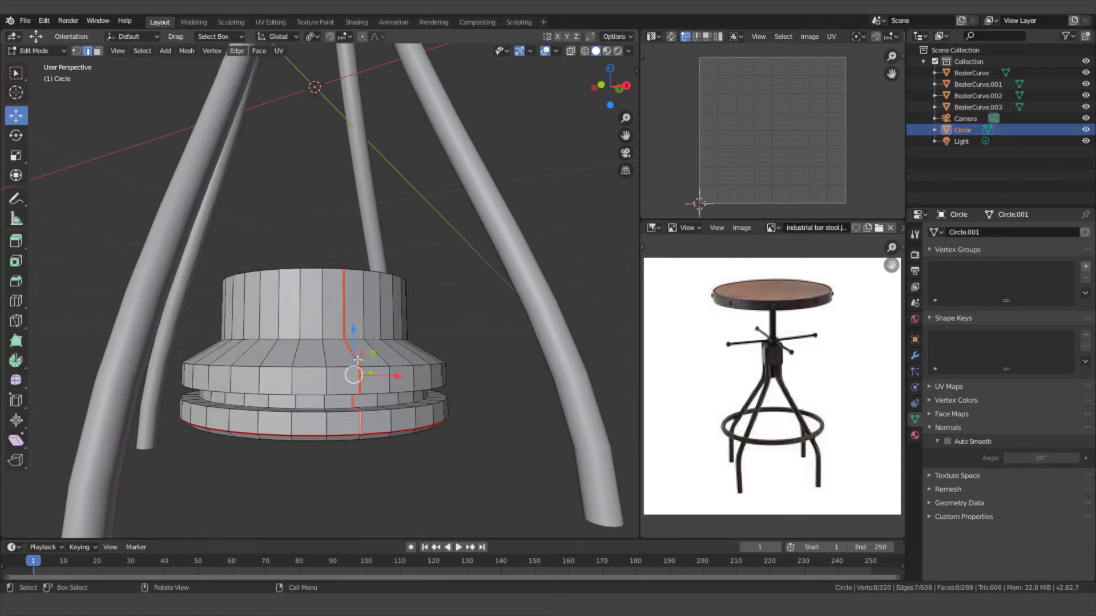
# Step: Select the whole foot mesh and unwrap its UVs
pyautogui.moveTo(357, 360); pyautogui.dragTo(357, 409, button='middle')
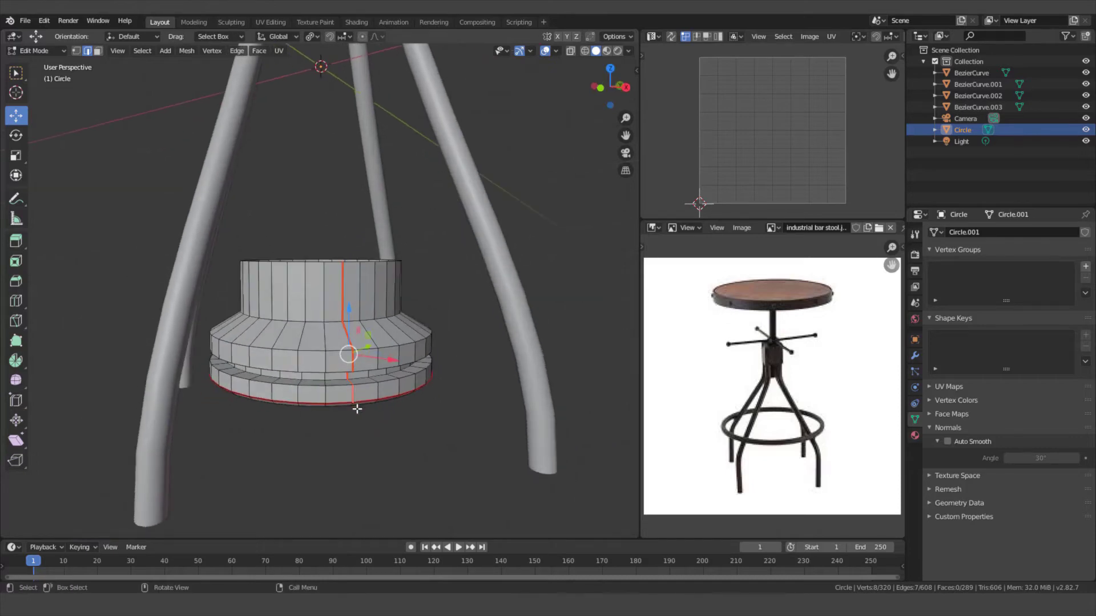
pyautogui.press('a')
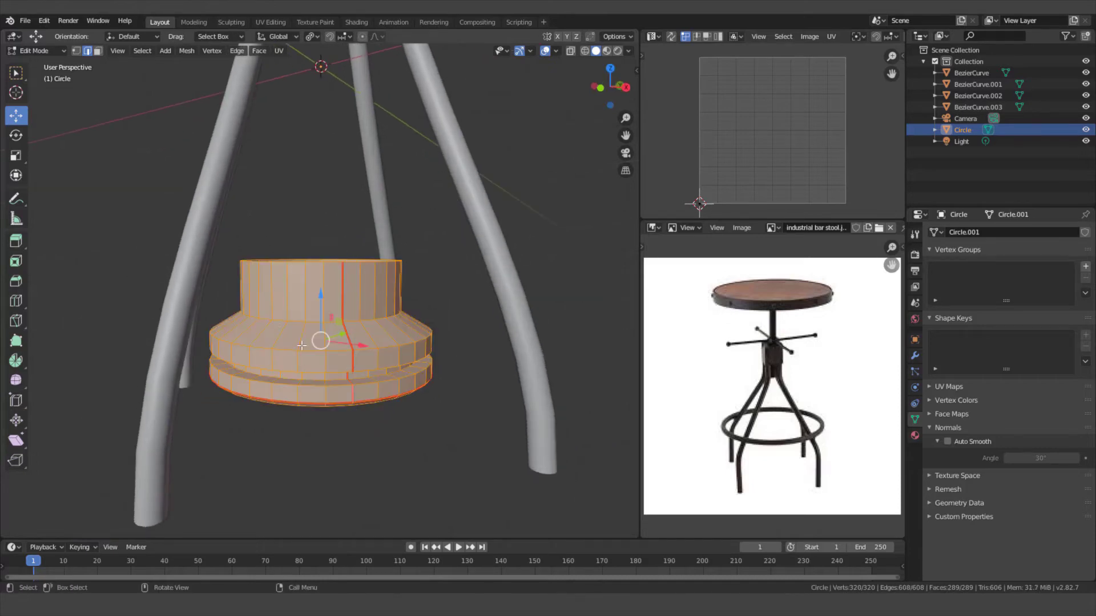
pyautogui.press('u')
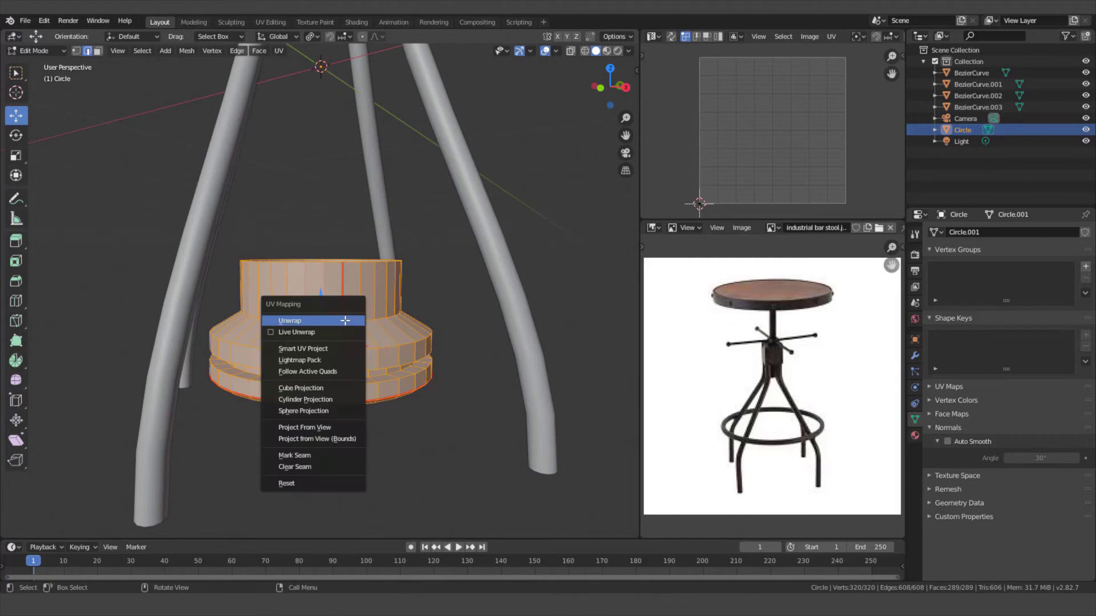
pyautogui.click(306, 321)
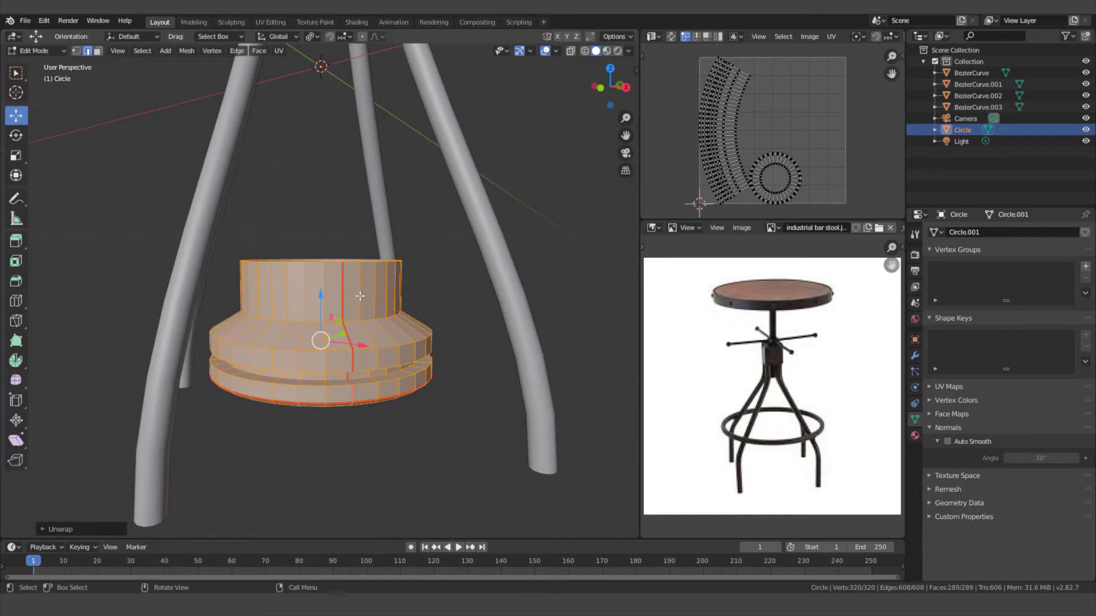
# Step: Return to Object Mode, shade the foot smooth and enable Auto Smooth with a 30° angle
pyautogui.press('Tab')
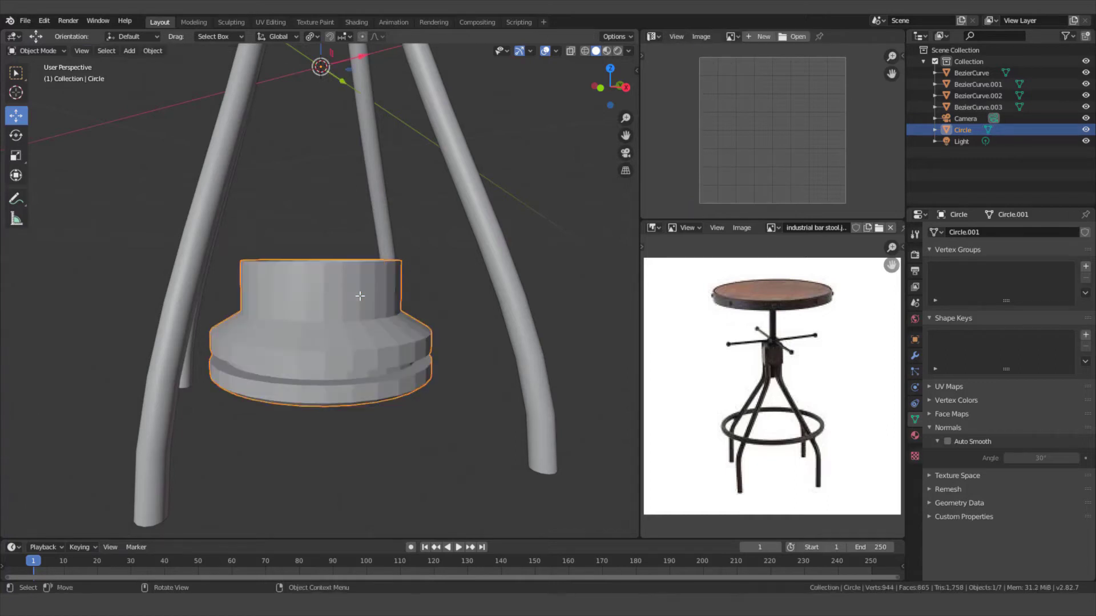
pyautogui.rightClick(318, 299)
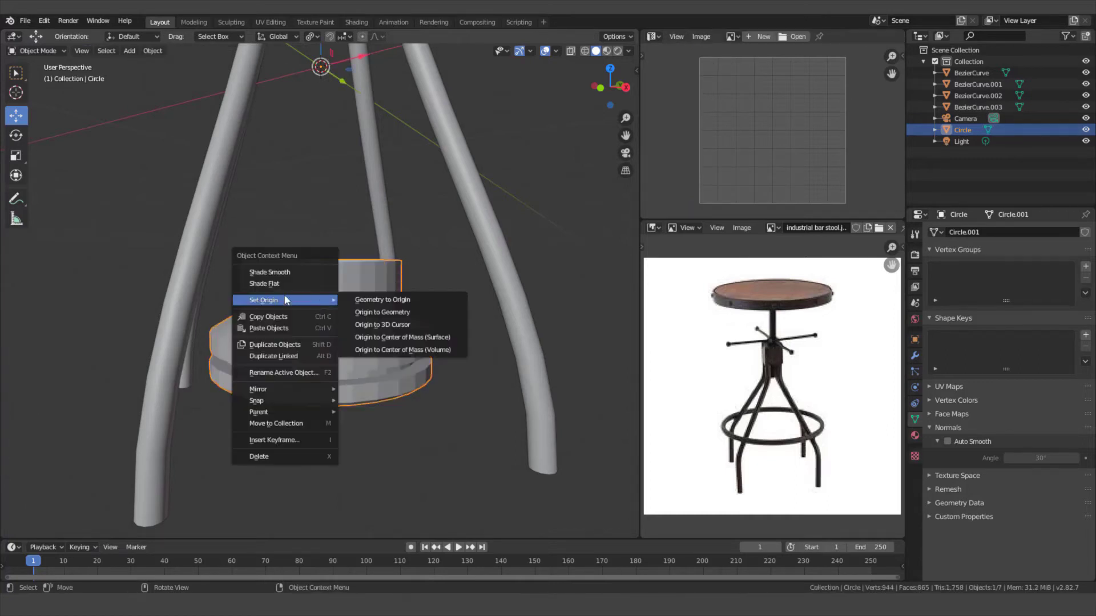
pyautogui.click(284, 272)
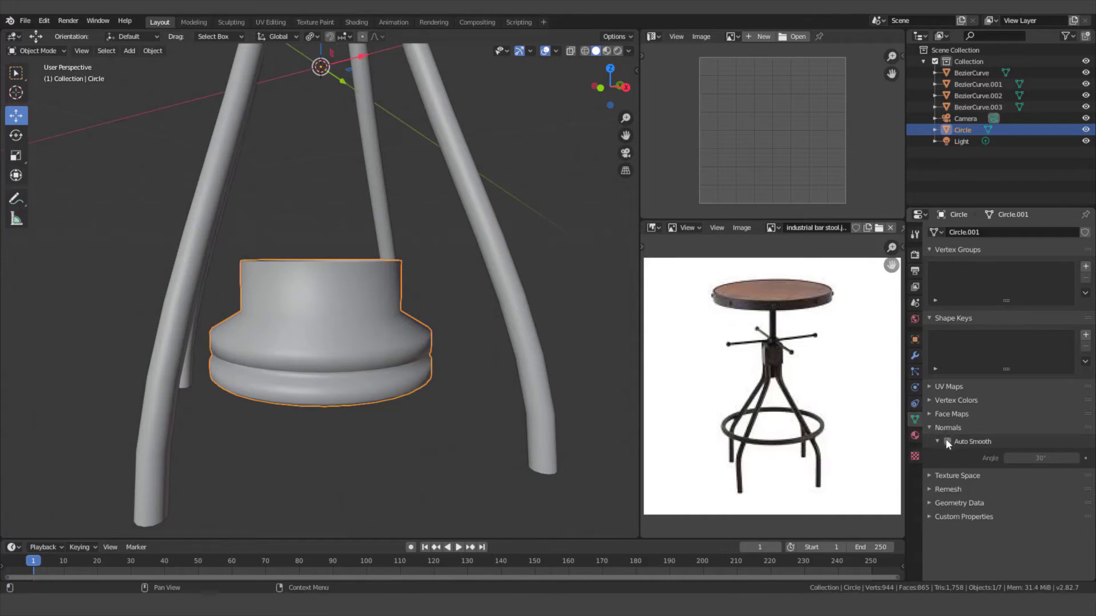
pyautogui.click(947, 442)
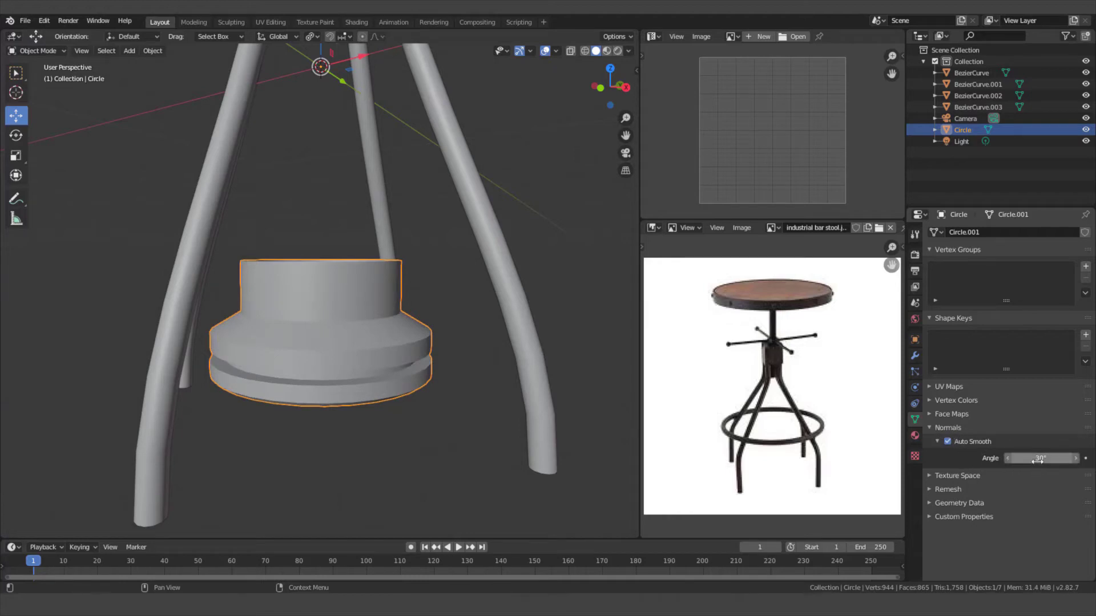
pyautogui.moveTo(1041, 458); pyautogui.dragTo(1041, 458)
# Step: In front view, scale the whole foot mesh to about 0.12 and move it about 0.25 m down along Z to the leg-bottom level
pyautogui.scroll(-3, 358, 390)
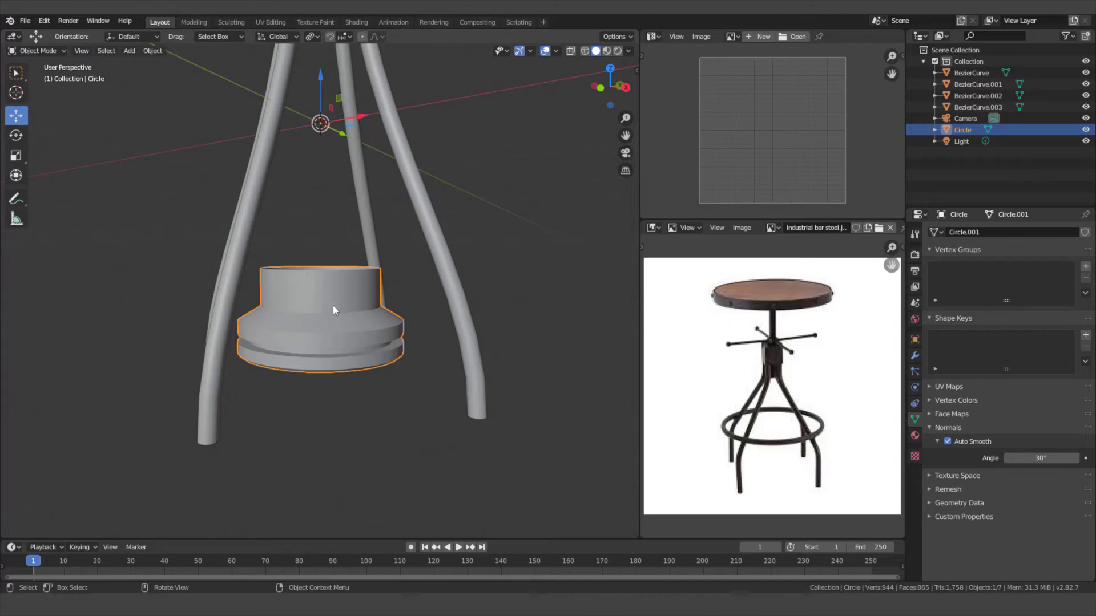
pyautogui.press('KP_1')
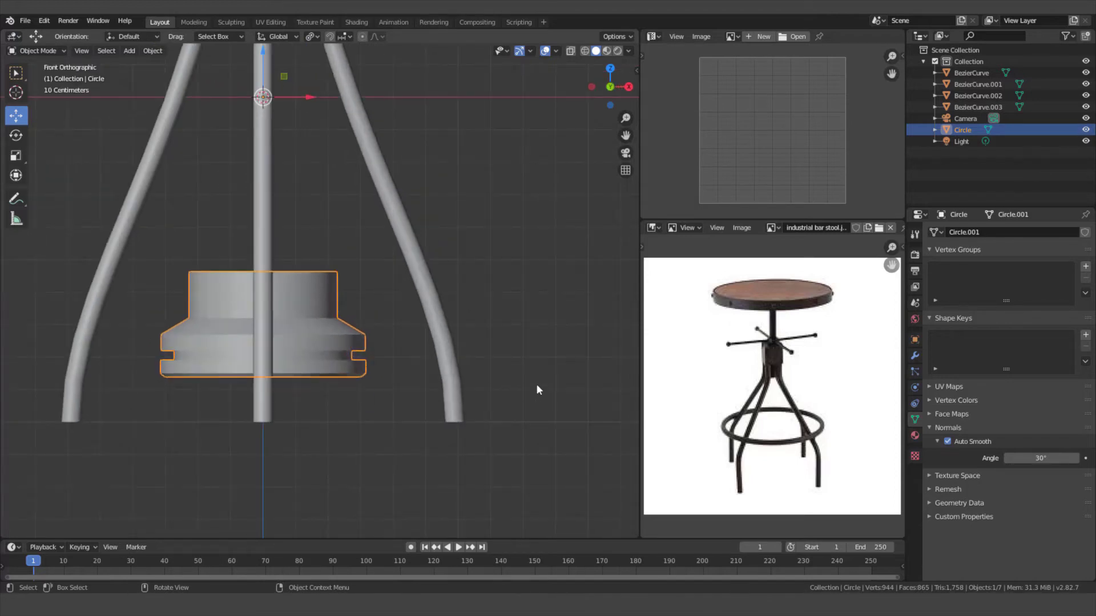
pyautogui.press('Tab')
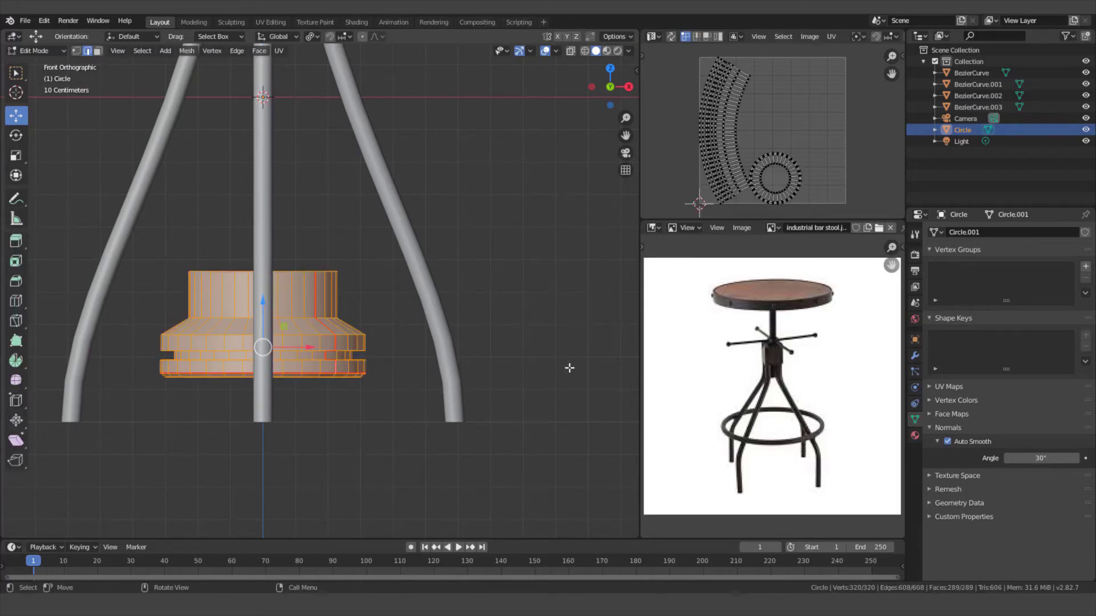
pyautogui.press('s')
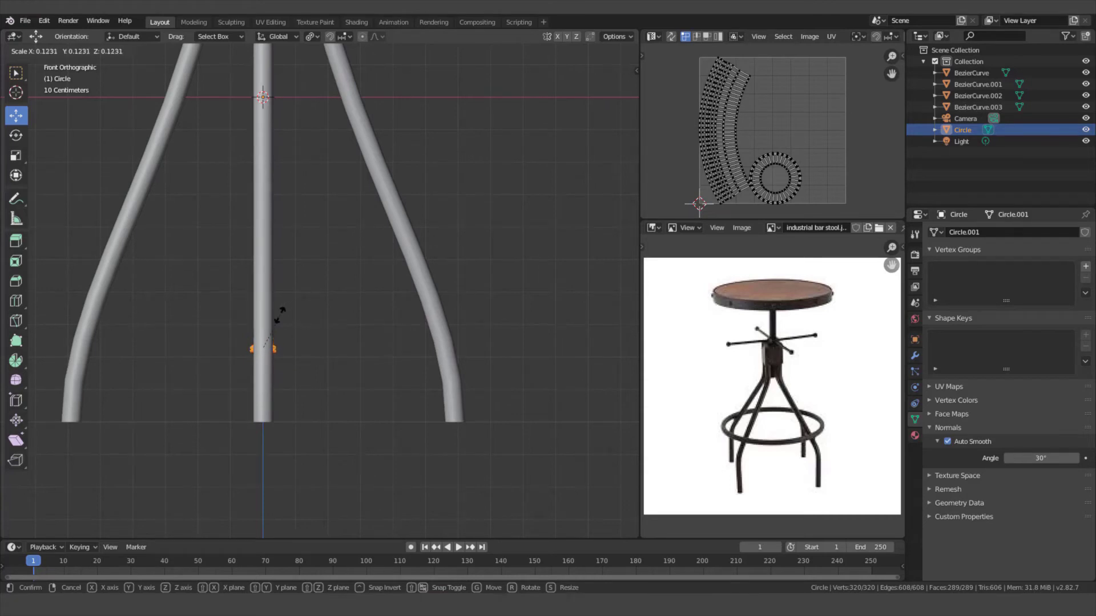
pyautogui.click(280, 315)
pyautogui.press('g')
pyautogui.press('z')
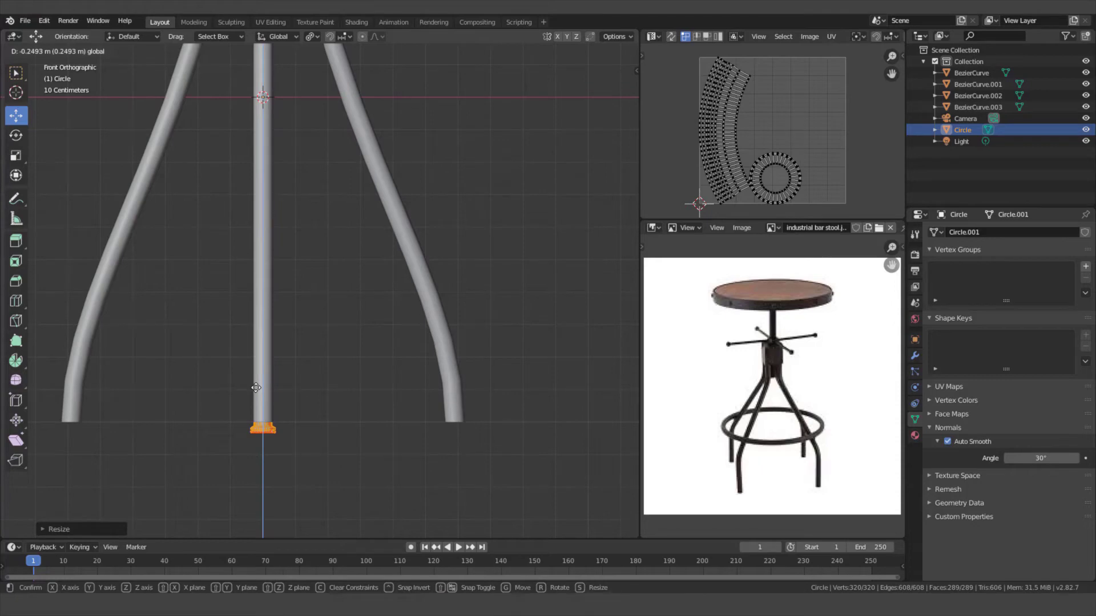
pyautogui.click(256, 388)
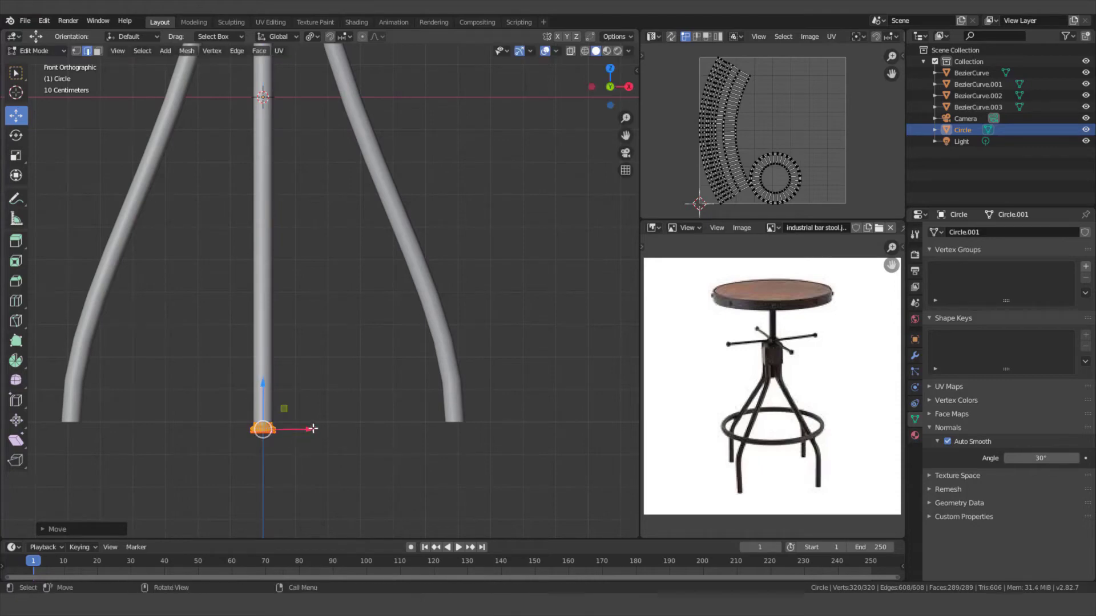
# Step: Move the foot mesh along X under the +X leg and scale it to about 0.94
pyautogui.moveTo(313, 429); pyautogui.dragTo(506, 429)
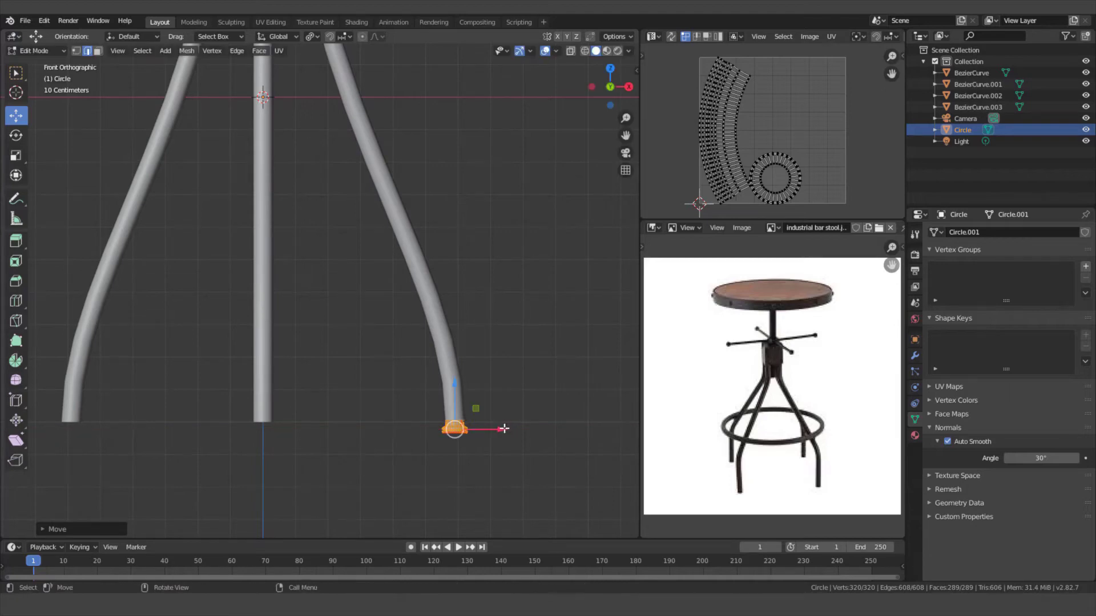
pyautogui.press('s')
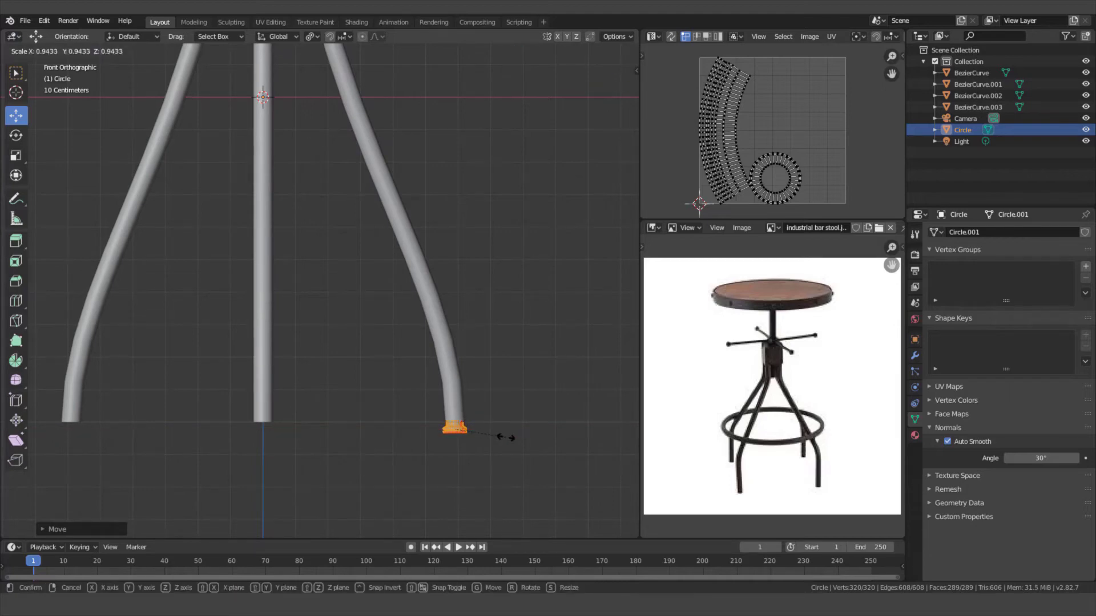
pyautogui.click(507, 439)
# Step: Raise the foot slightly along Z so its neck fits the leg end, and return to Object Mode
pyautogui.scroll(3, 511, 437)
pyautogui.moveTo(518, 434); pyautogui.dragTo(415, 353, button='middle')
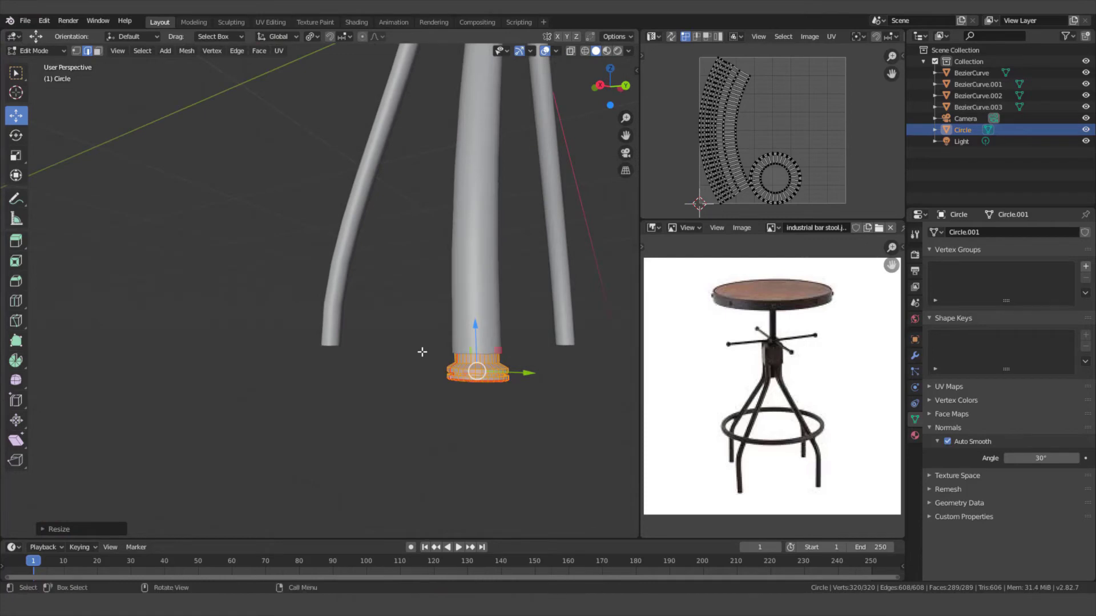
pyautogui.scroll(2, 484, 384)
pyautogui.keyDown('shift'); pyautogui.moveTo(471, 377); pyautogui.dragTo(392, 330, button='middle'); pyautogui.keyUp('shift')
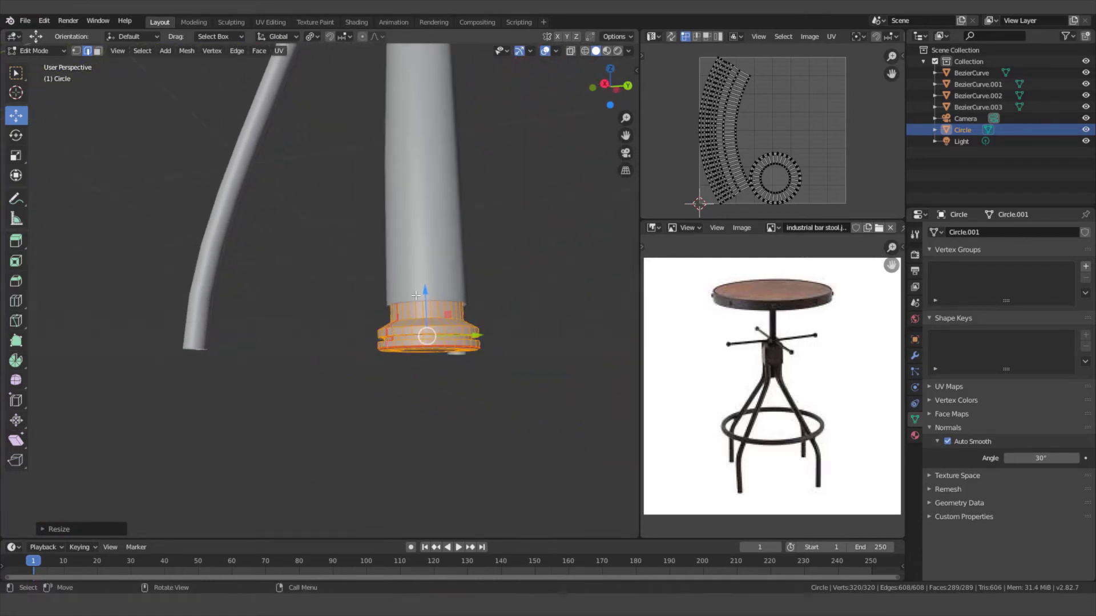
pyautogui.moveTo(425, 291)
pyautogui.mouseDown()
pyautogui.moveTo(427, 280)
pyautogui.moveTo(428, 297)
pyautogui.mouseUp()
pyautogui.moveTo(428, 296); pyautogui.dragTo(481, 364, button='middle')
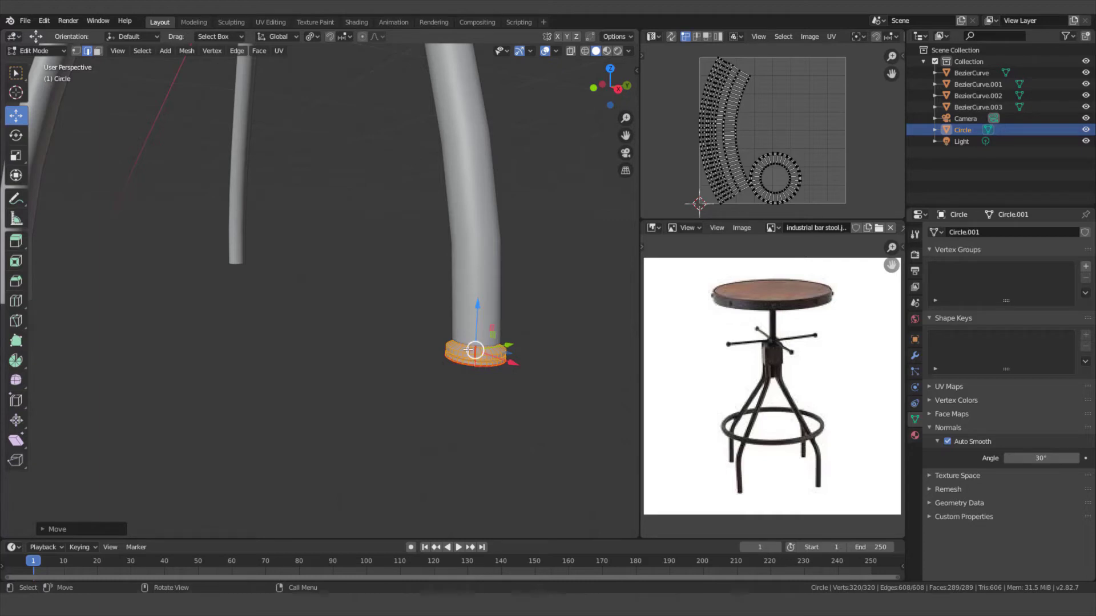
pyautogui.press('Tab')
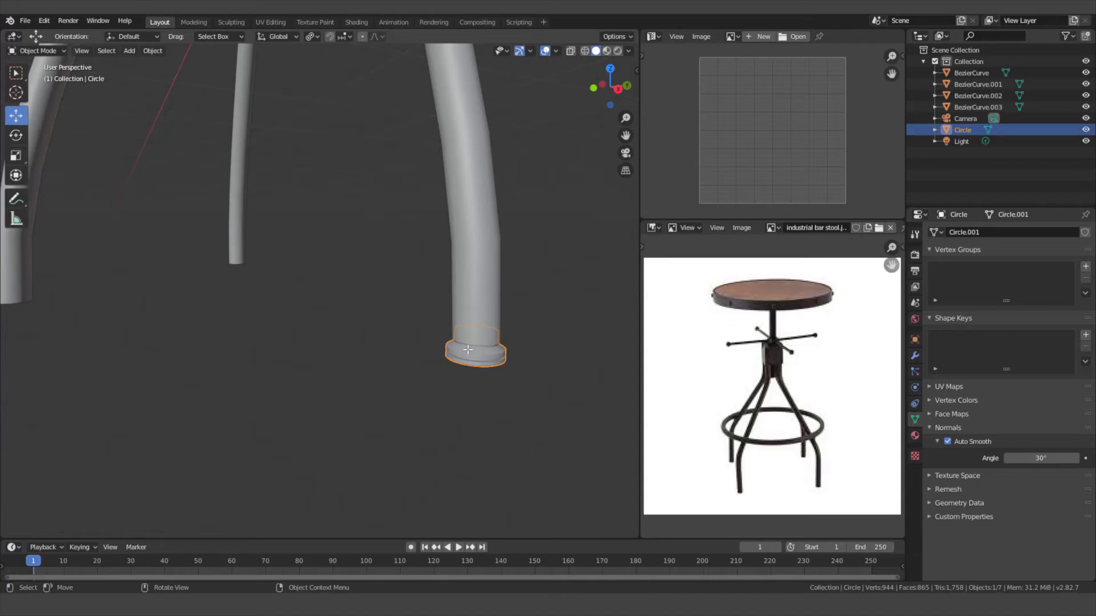
# Step: In top view, duplicate the foot in place and rotate the copy 90° around Z onto the +Y leg
pyautogui.press('KP_7')
pyautogui.scroll(-3, 317, 317)
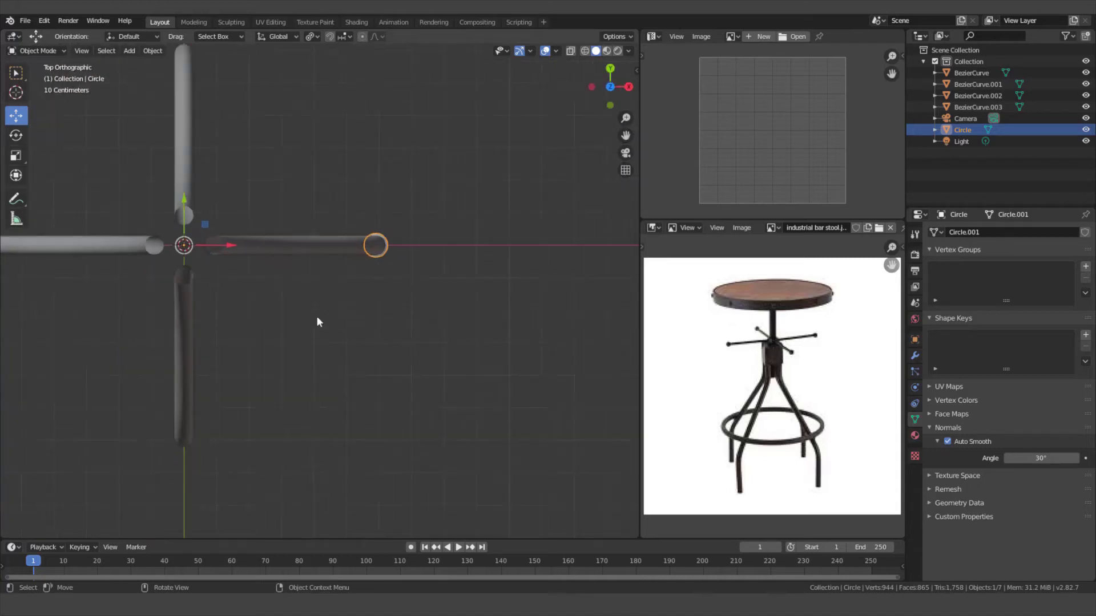
pyautogui.keyDown('shift'); pyautogui.moveTo(237, 310); pyautogui.dragTo(363, 337, button='middle'); pyautogui.keyUp('shift')
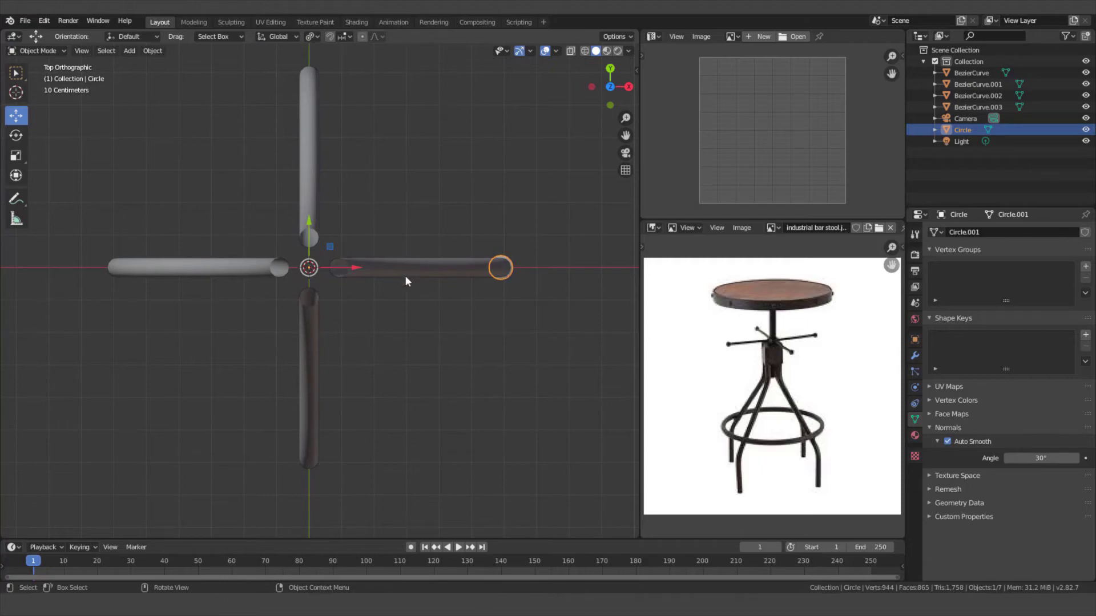
pyautogui.hotkey('shift', 'd')
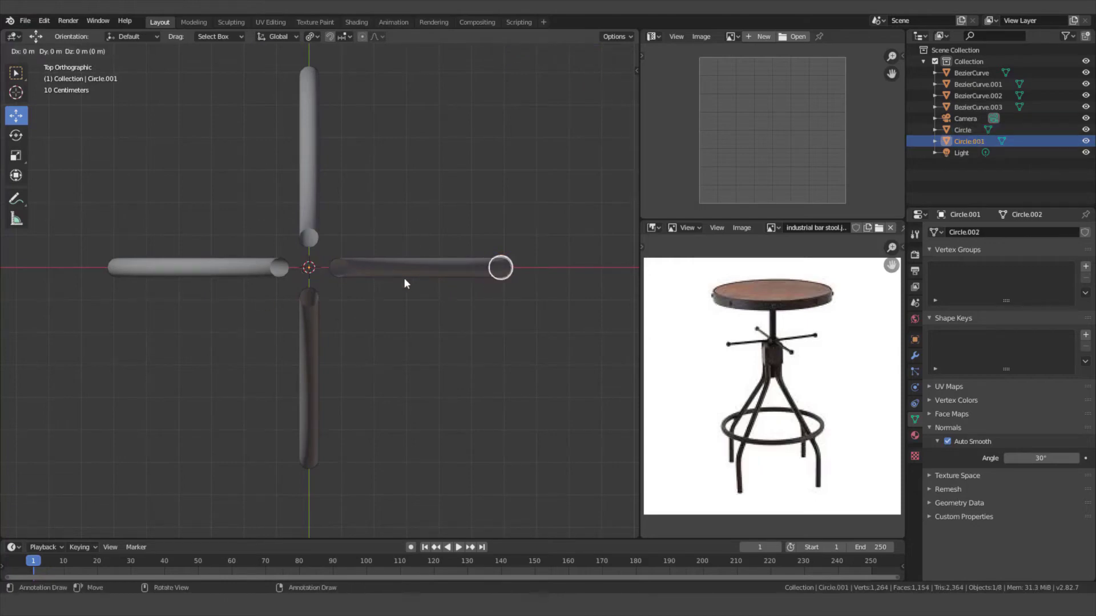
pyautogui.rightClick(405, 280)
pyautogui.press('r')
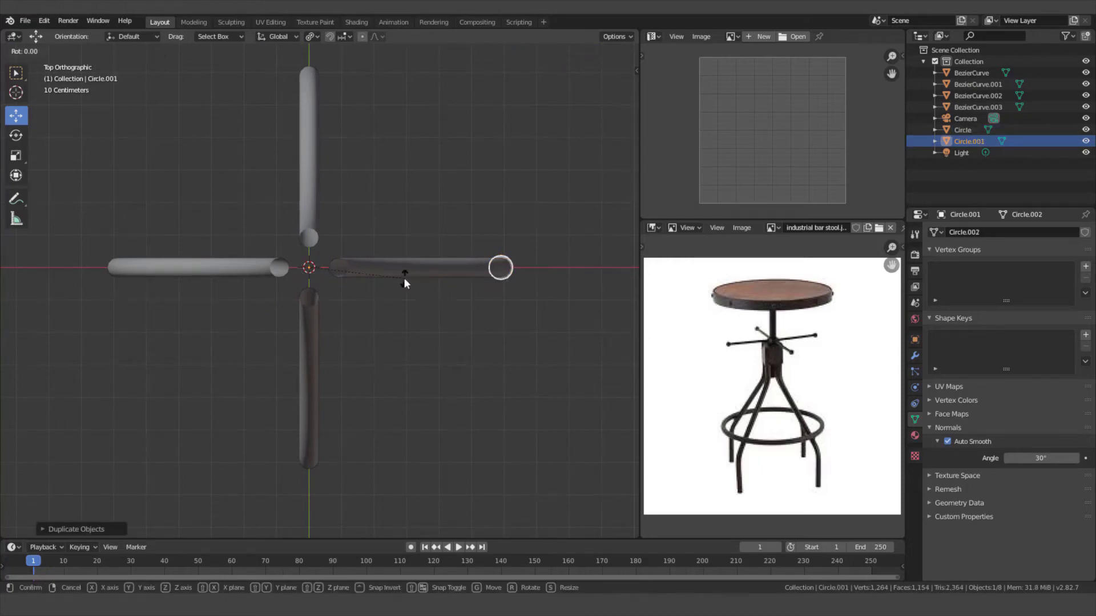
pyautogui.press('z')
pyautogui.press('9')
pyautogui.press('0')
pyautogui.press('Return')
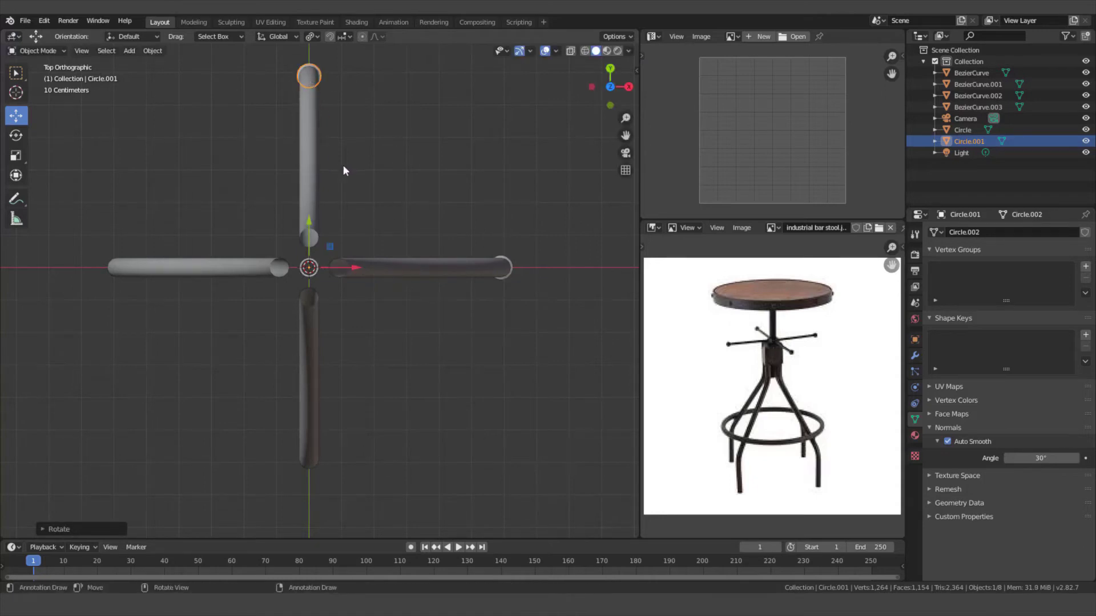
# Step: Duplicate the +Y foot in place and rotate the copy 90° around Z onto the -X leg
pyautogui.hotkey('shift', 'd')
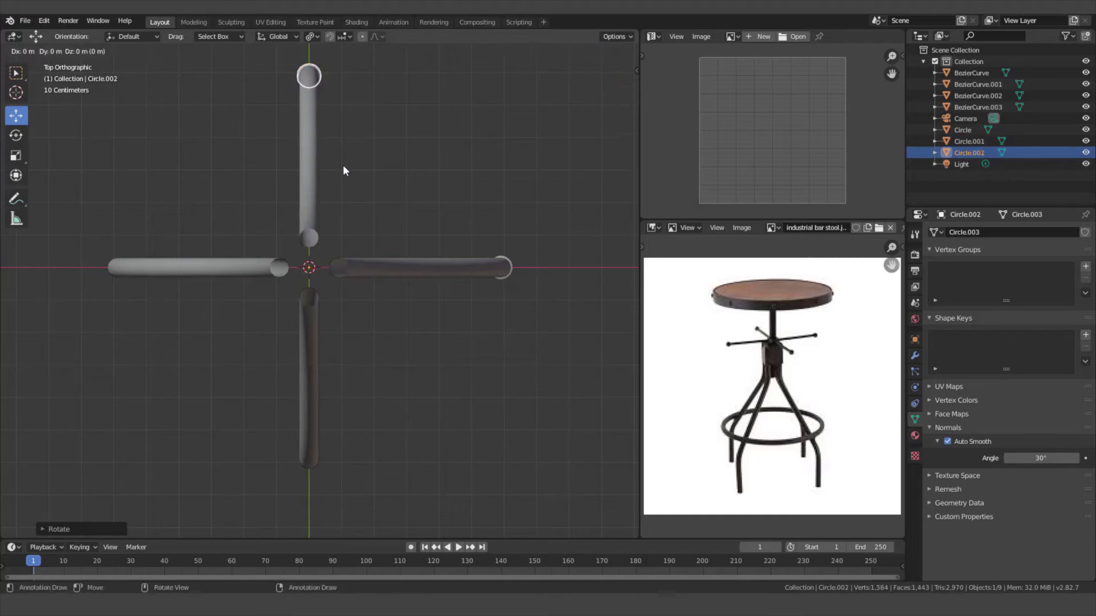
pyautogui.rightClick(344, 166)
pyautogui.write('r')
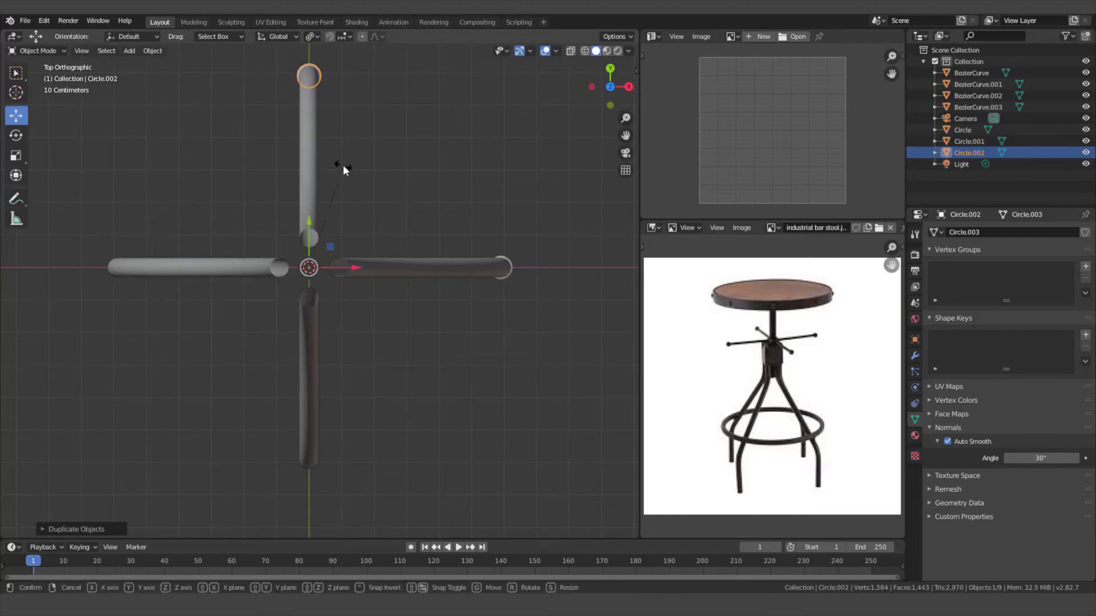
pyautogui.write('z')
pyautogui.write('90')
pyautogui.press('Return')
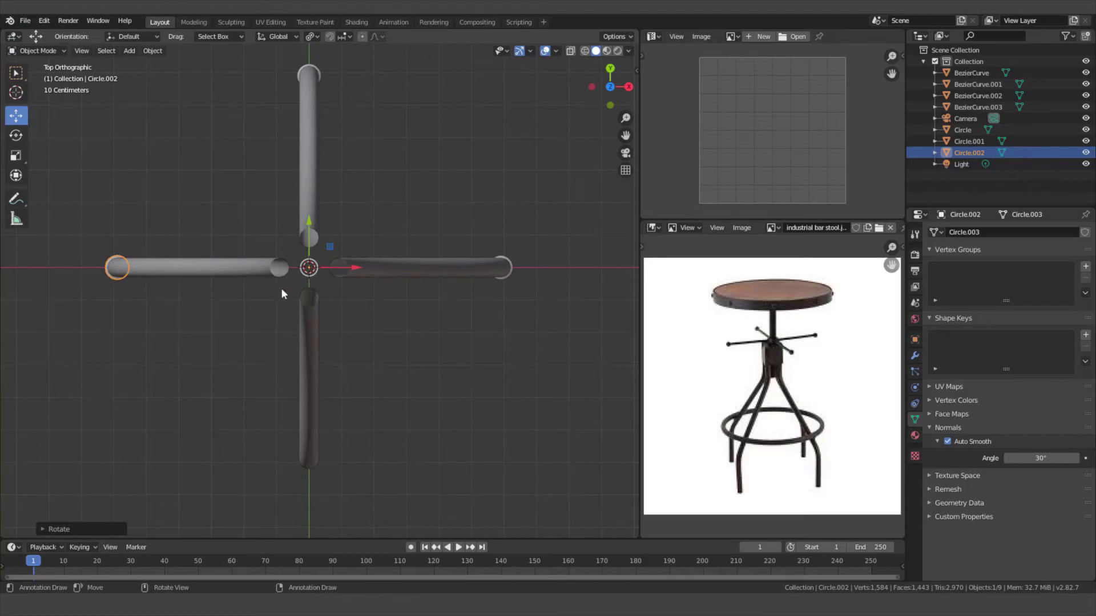
# Step: Duplicate the -X foot in place and rotate the copy 90° around Z onto the -Y leg
pyautogui.hotkey('shift', 'd')
pyautogui.rightClick(371, 407)
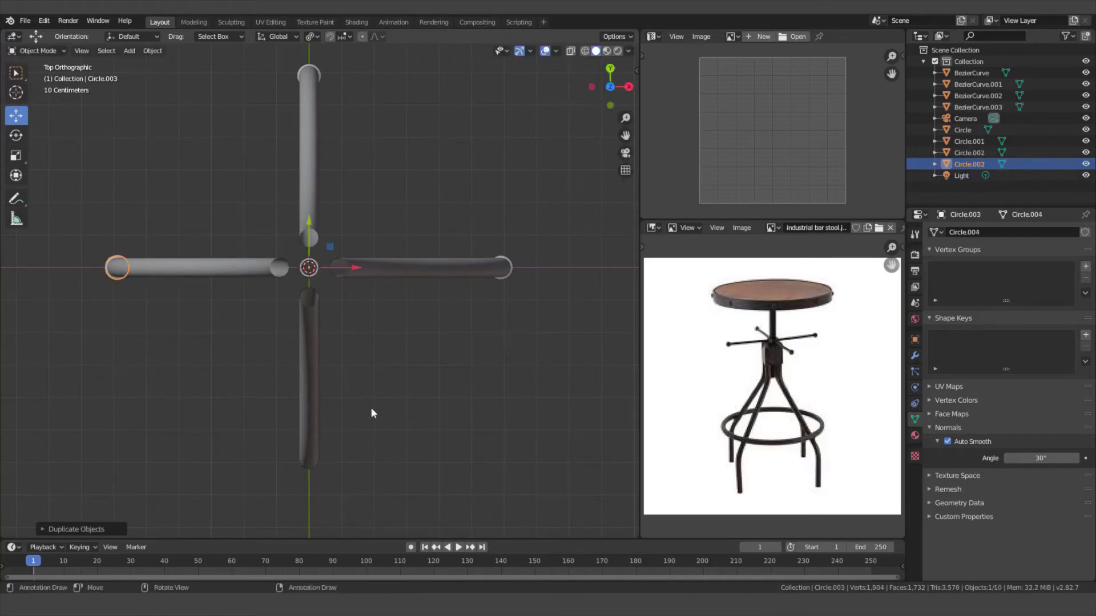
pyautogui.write('r90')
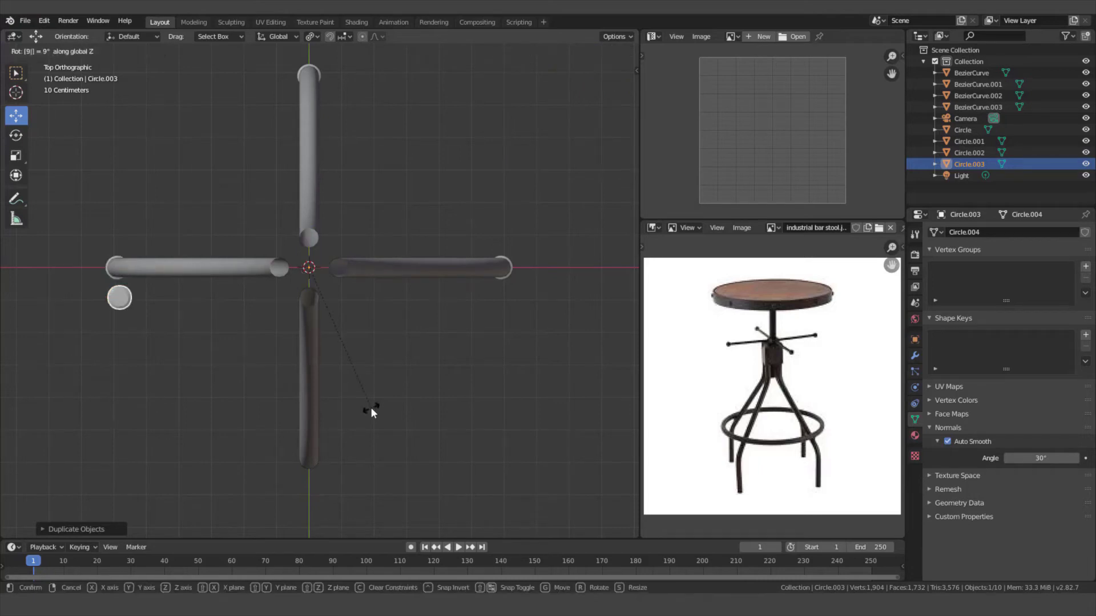
pyautogui.press('Return')
pyautogui.moveTo(374, 433); pyautogui.dragTo(295, 315, button='middle')
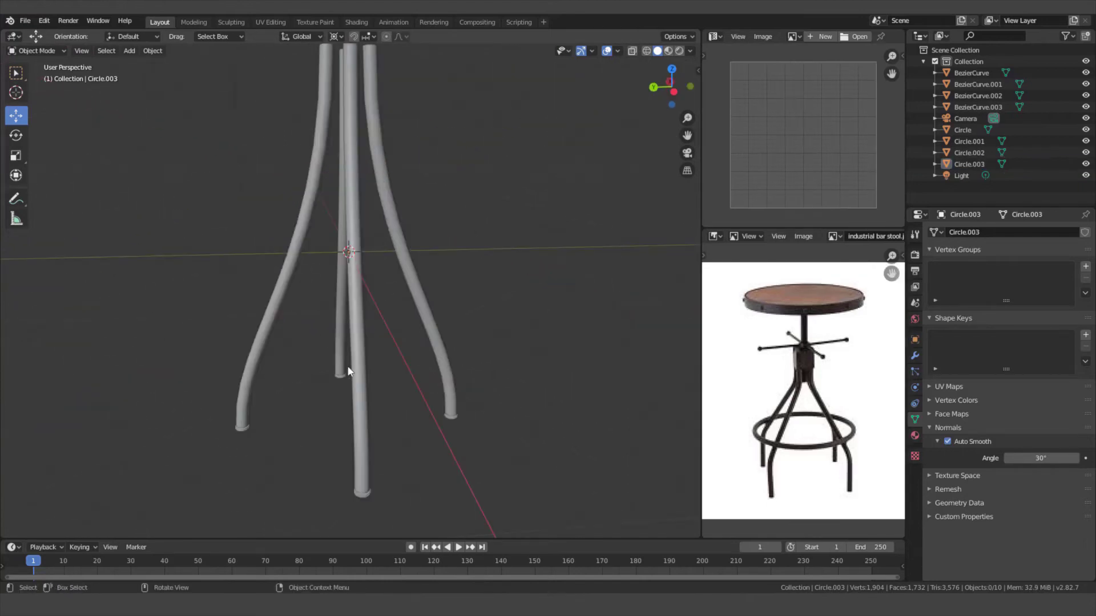
# Step: Add a Bezier circle at the 3D cursor and scale it down to roughly the leg spacing at that height
pyautogui.hotkey('shift', 'a')
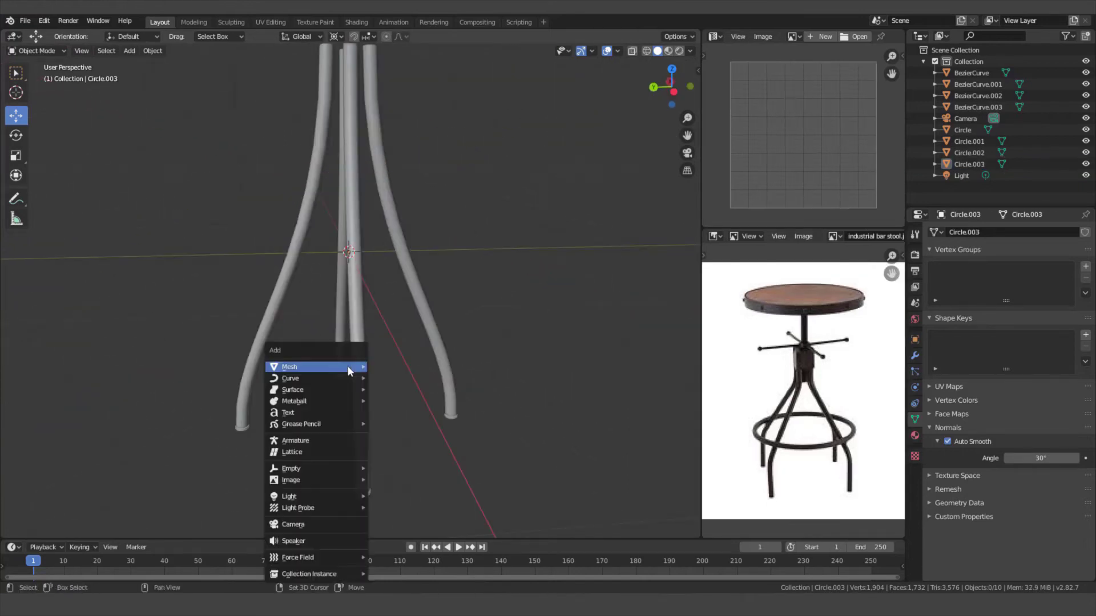
pyautogui.moveTo(350, 371)
pyautogui.moveTo(317, 381)
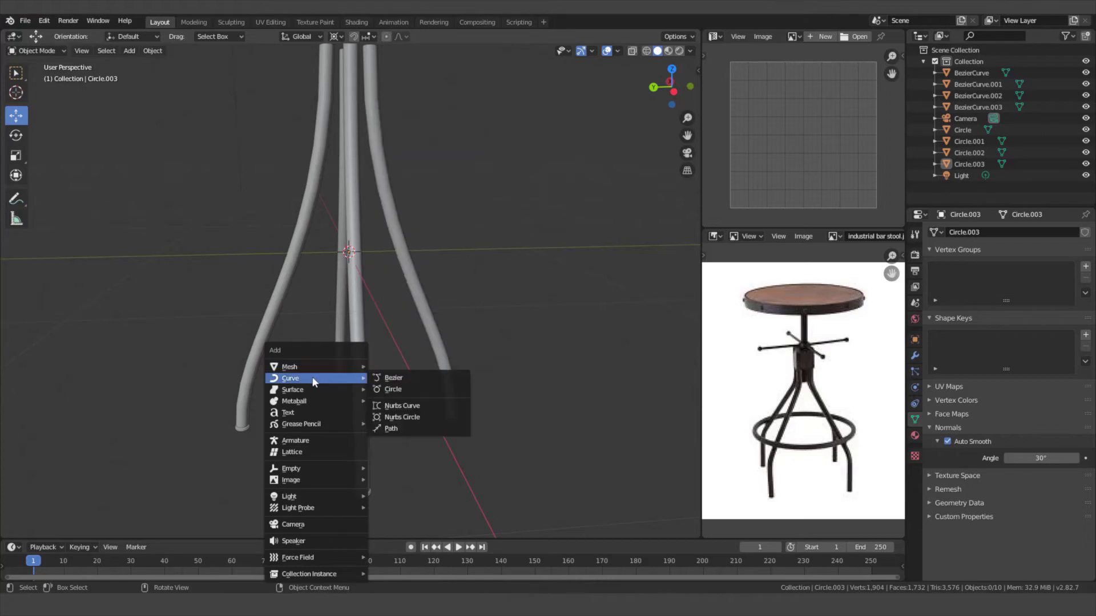
pyautogui.click(394, 389)
pyautogui.moveTo(498, 354); pyautogui.dragTo(551, 358, button='middle')
pyautogui.press('s')
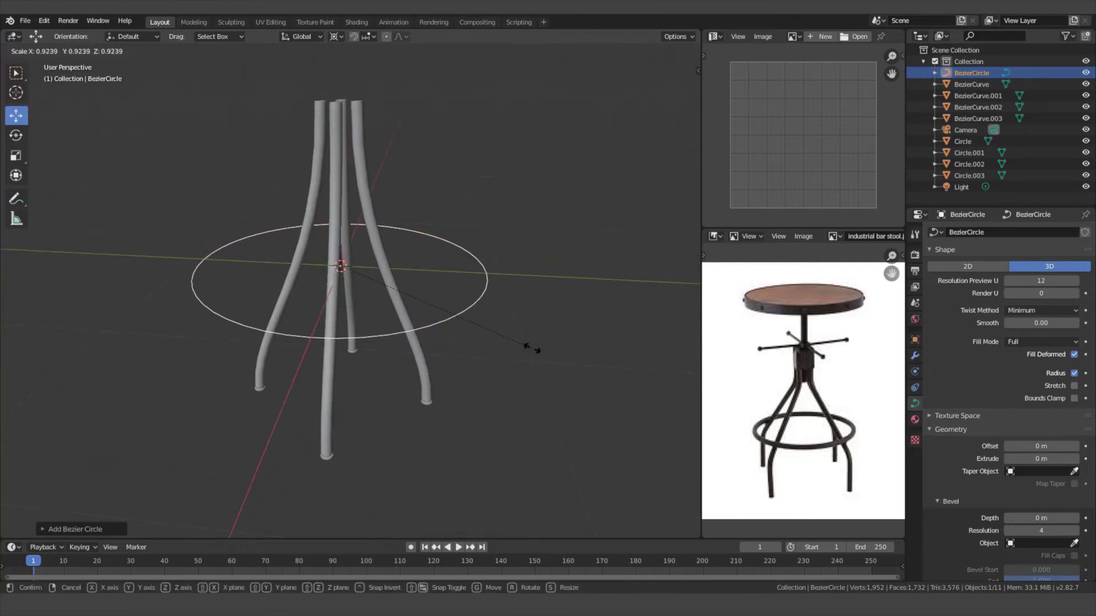
pyautogui.click(409, 320)
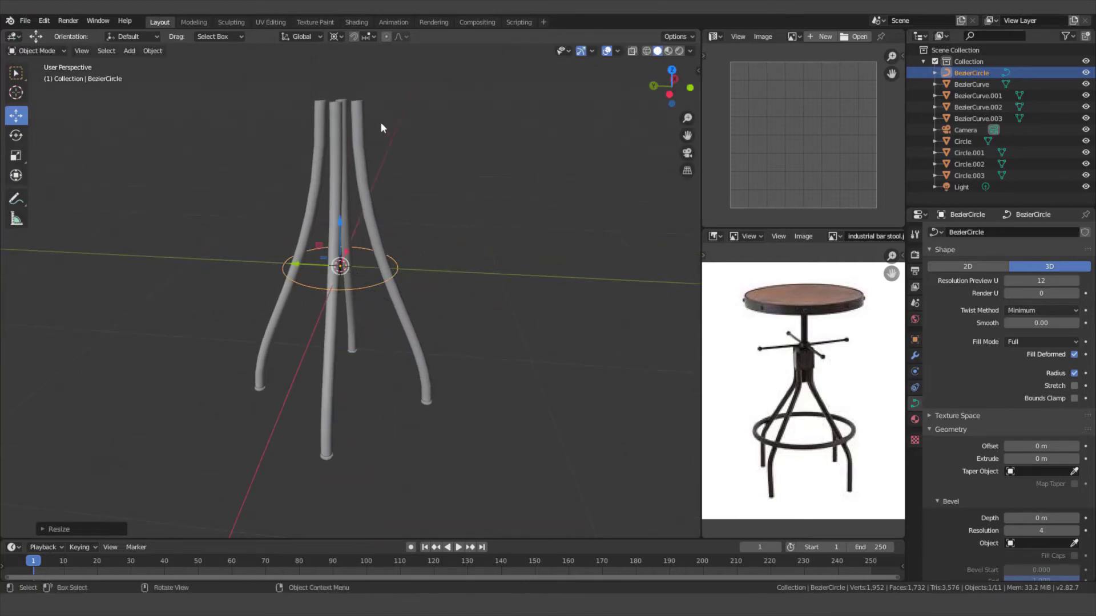
# Step: With the pivot set to Median Point, lower the circle along Z to footrest height and enlarge it until it nearly meets the legs
pyautogui.click(336, 36)
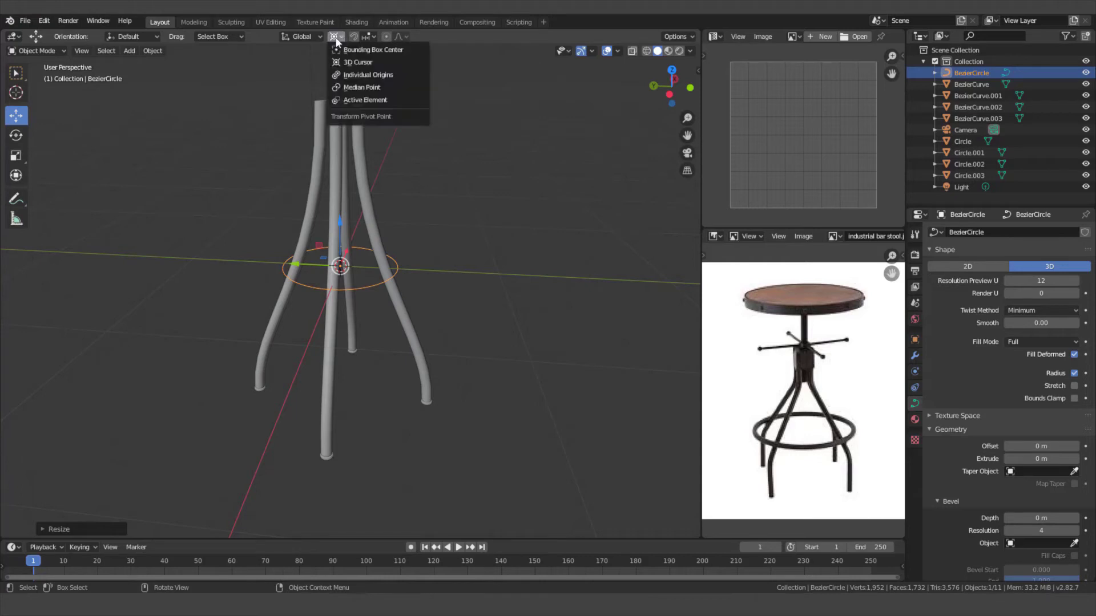
pyautogui.click(370, 86)
pyautogui.scroll(2, 347, 283)
pyautogui.moveTo(351, 280); pyautogui.dragTo(360, 251, button='middle')
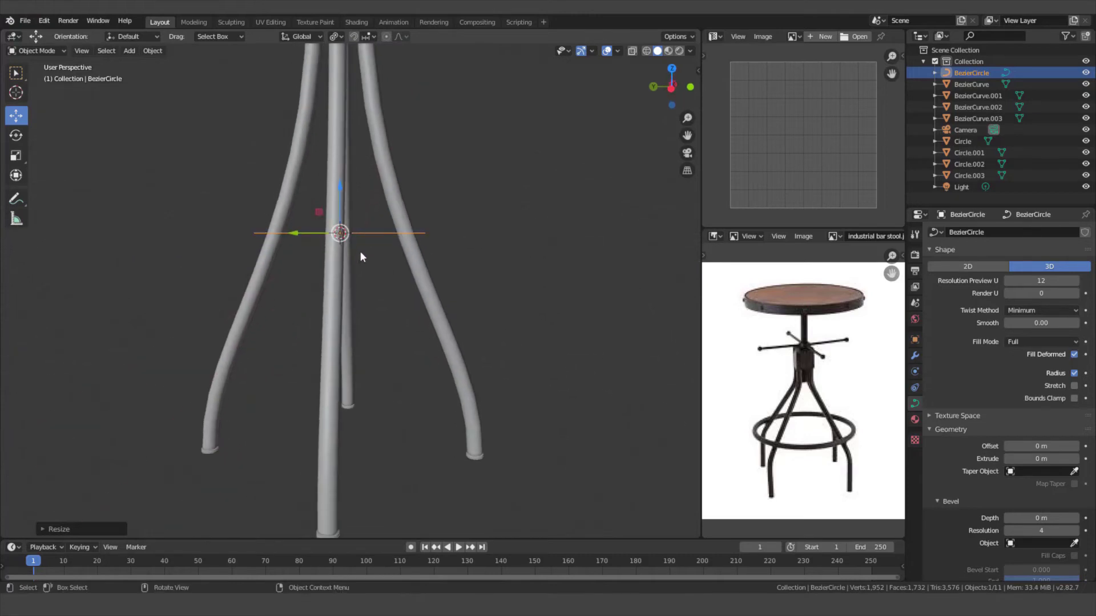
pyautogui.moveTo(340, 186); pyautogui.dragTo(337, 310)
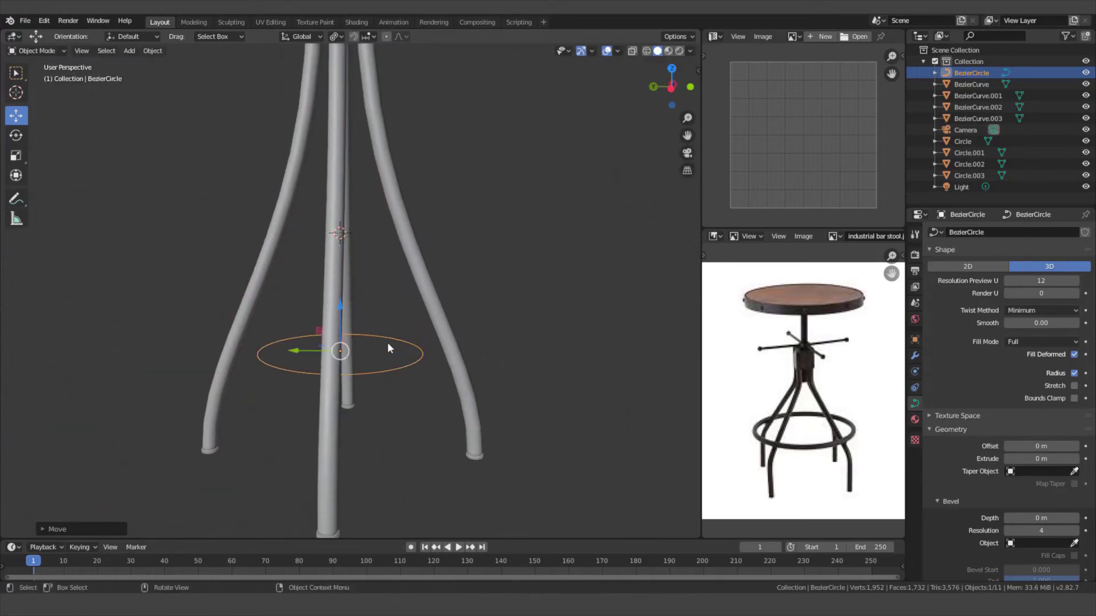
pyautogui.press('s')
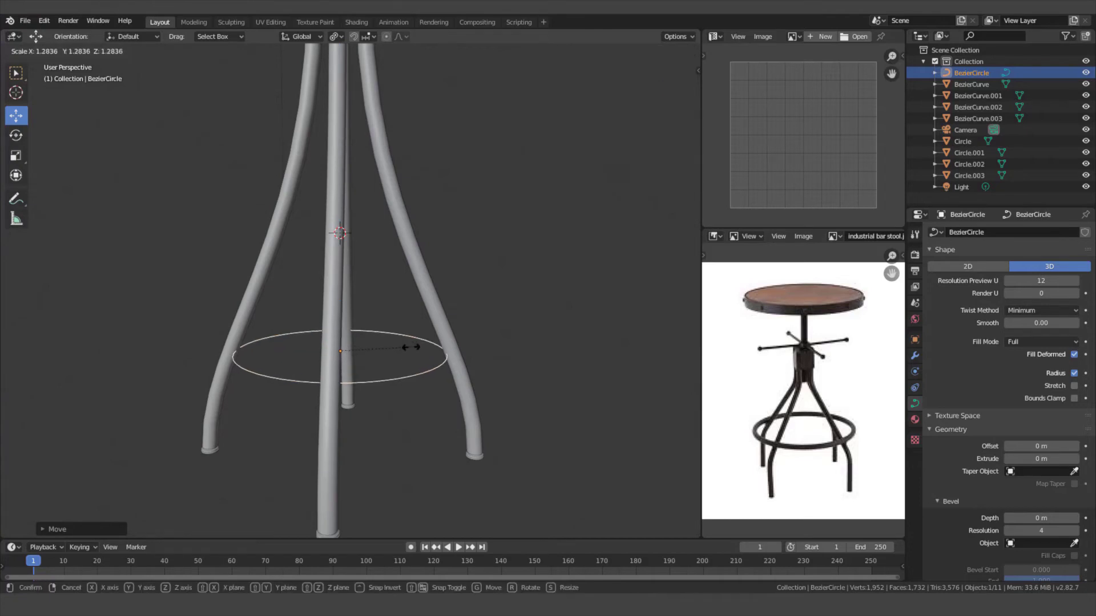
pyautogui.click(408, 347)
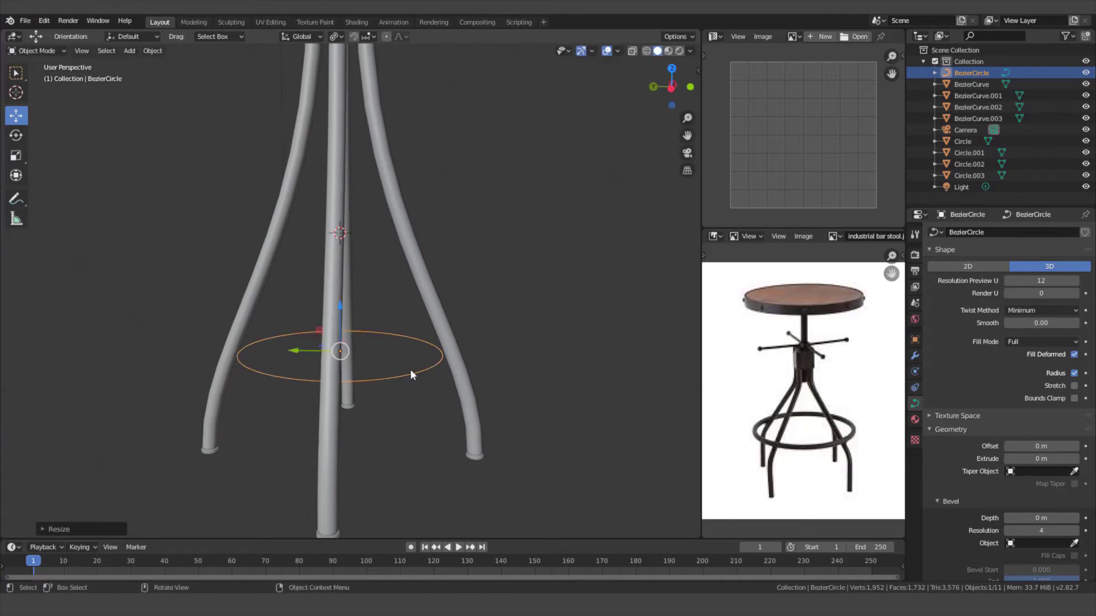
# Step: In Edit Mode, give the Bezier circle a bevel depth of 0.065 m to form the footrest ring
pyautogui.press('Tab')
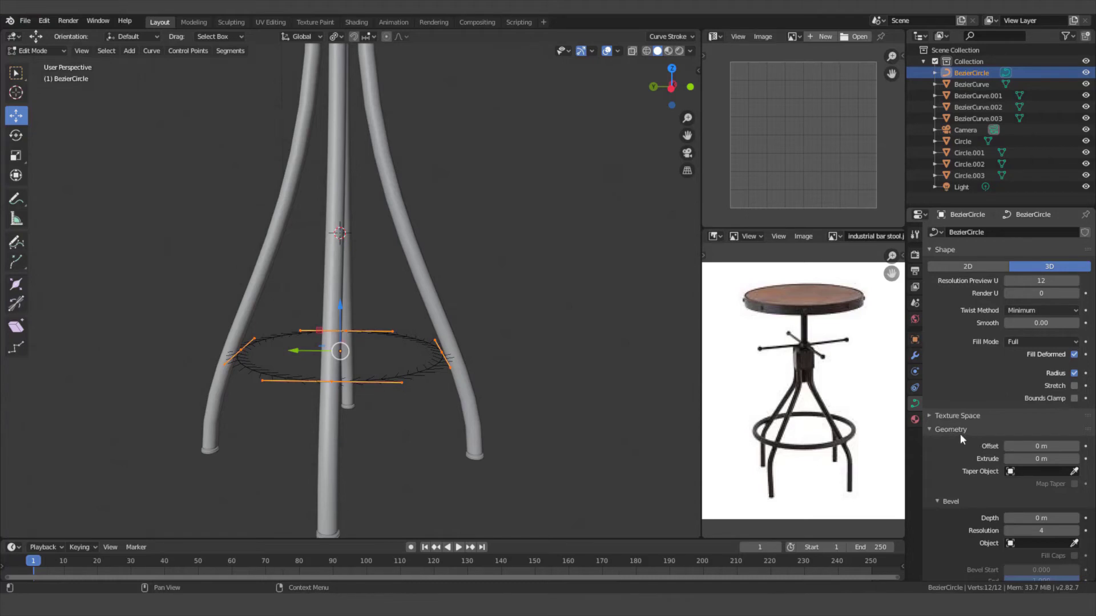
pyautogui.scroll(-1, 976, 497)
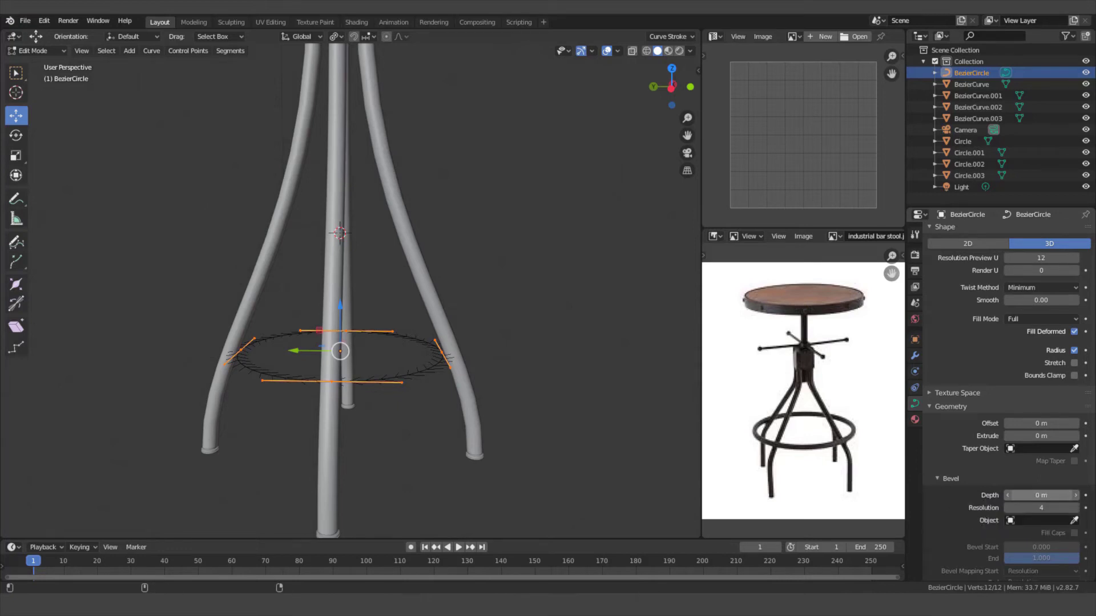
pyautogui.moveTo(1041, 495); pyautogui.dragTo(1065, 495)
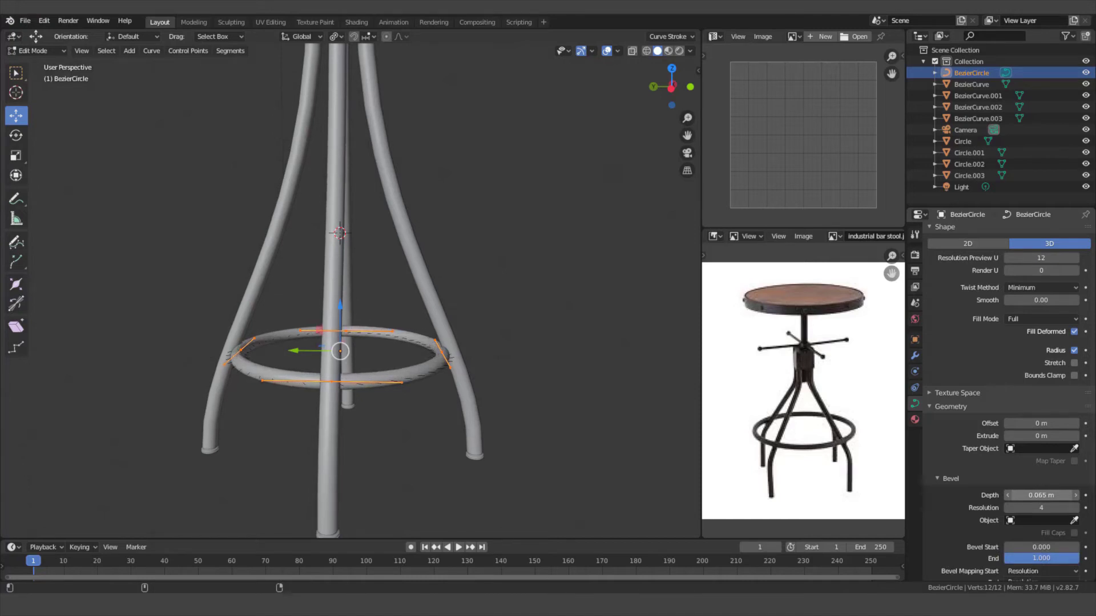
pyautogui.moveTo(1065, 495); pyautogui.dragTo(1066, 495)
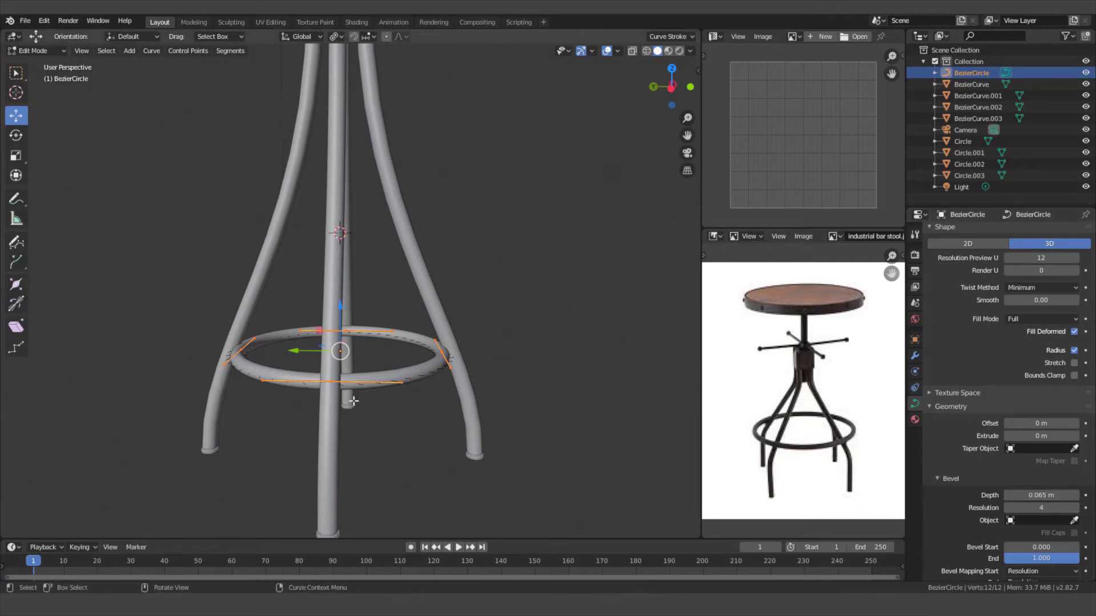
# Step: Return to Object Mode and scale the footrest ring to about 0.98 to fit between the legs
pyautogui.scroll(2, 354, 401)
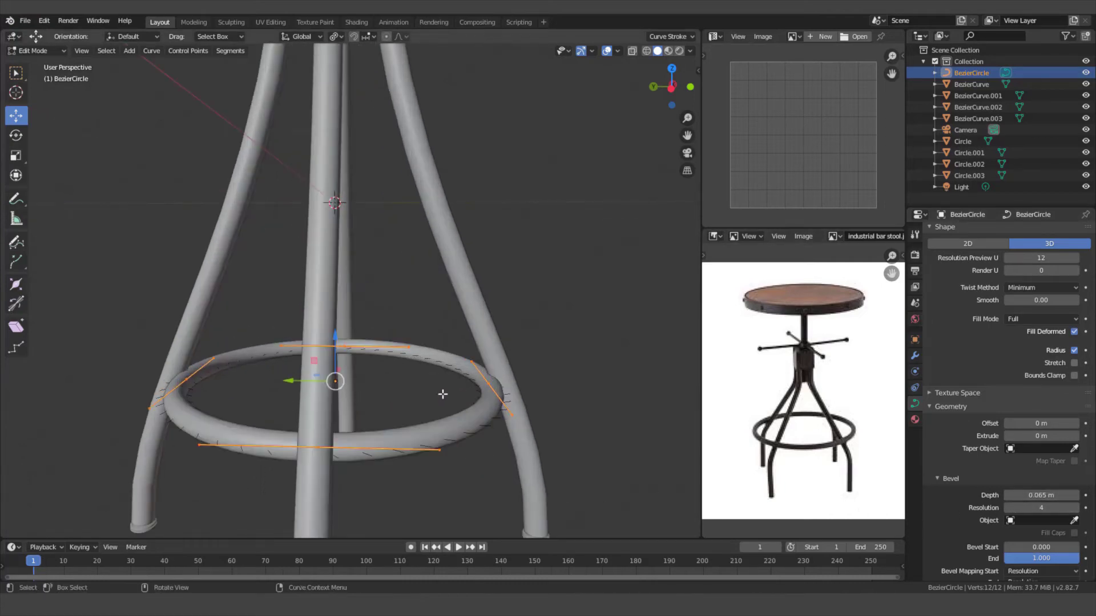
pyautogui.scroll(-1, 495, 377)
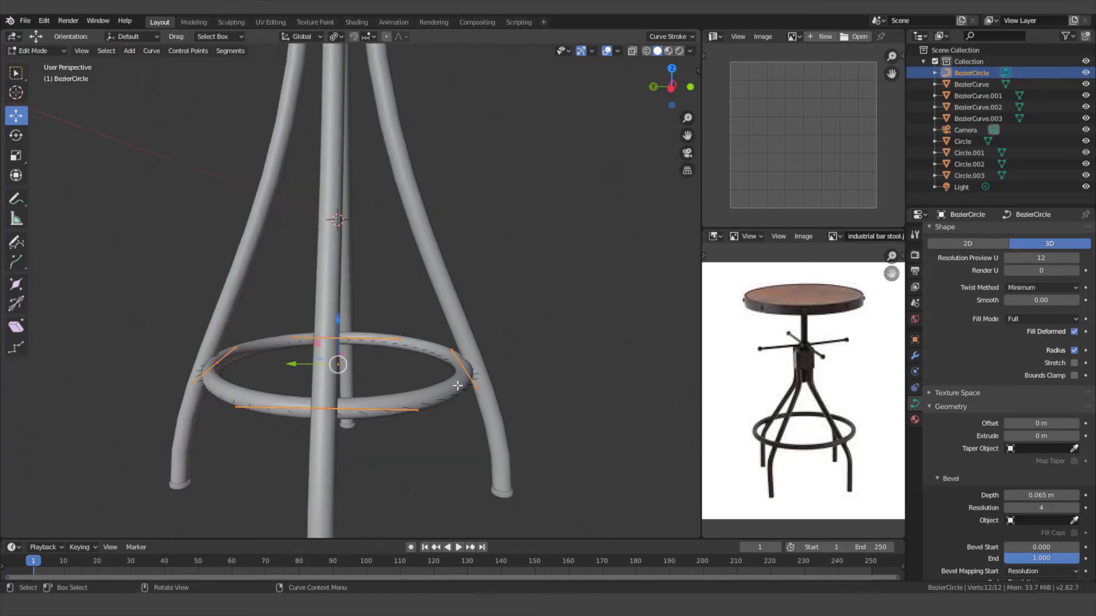
pyautogui.press('Tab')
pyautogui.press('s')
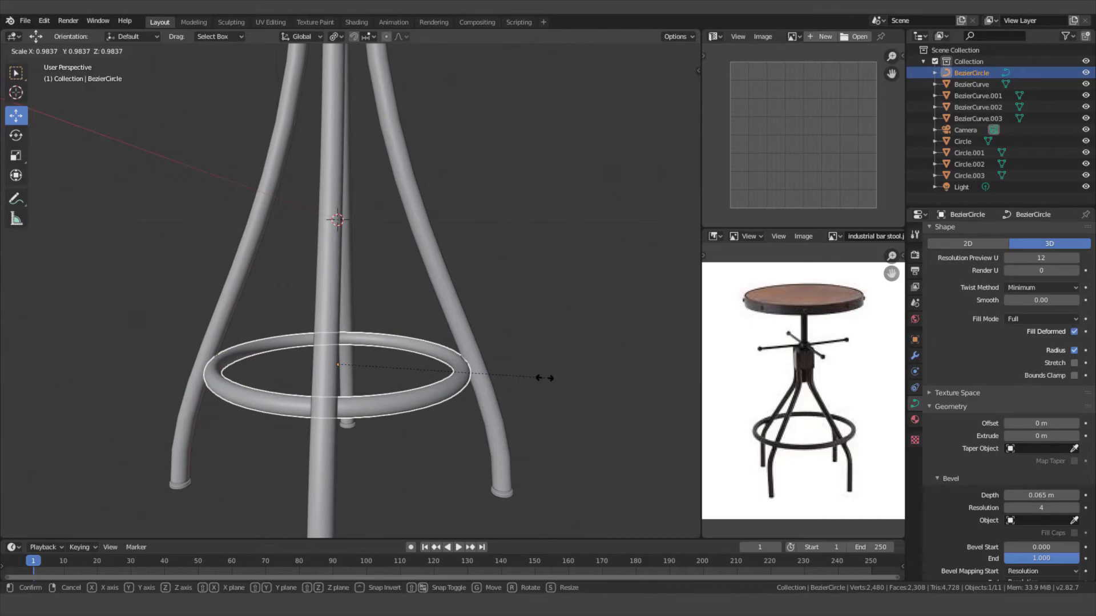
pyautogui.click(545, 377)
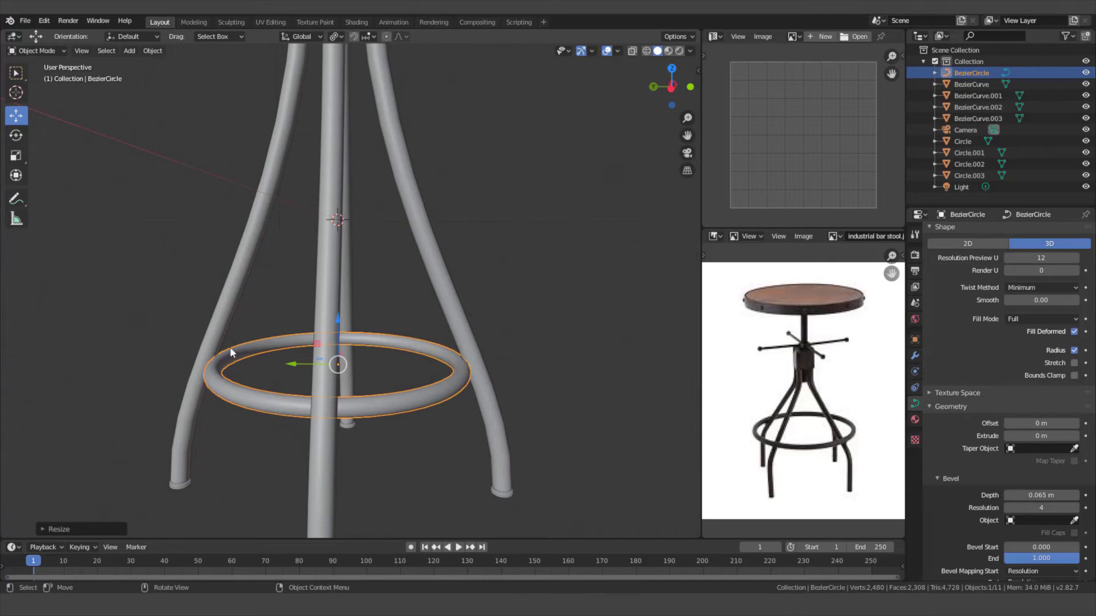
pyautogui.scroll(-1, 383, 364)
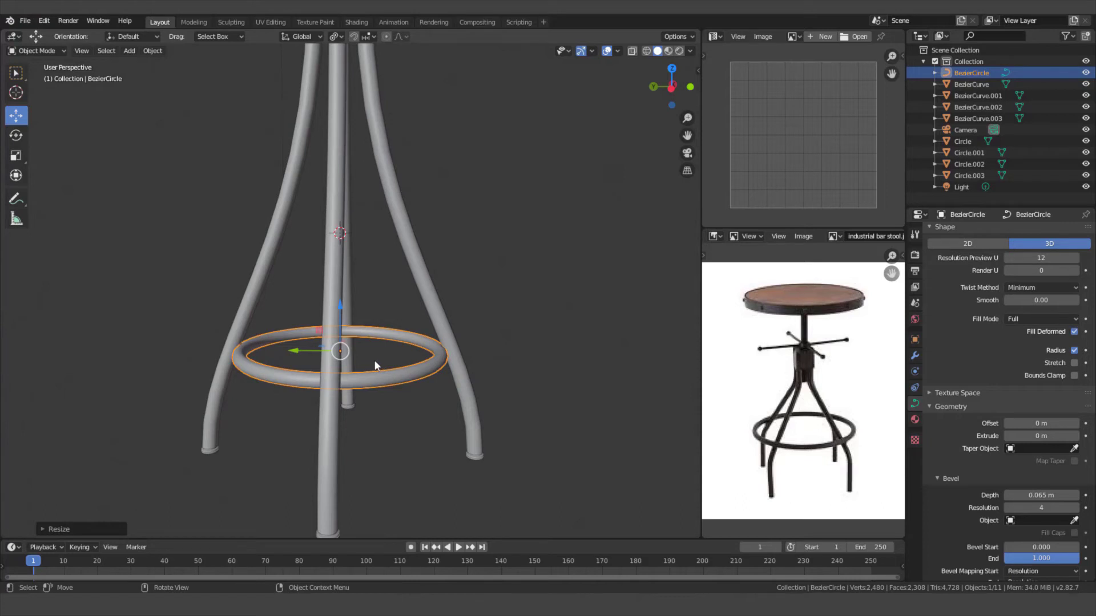
# Step: Convert the footrest ring to a mesh and mark the edge loop around its inner side as a seam
pyautogui.rightClick(386, 353)
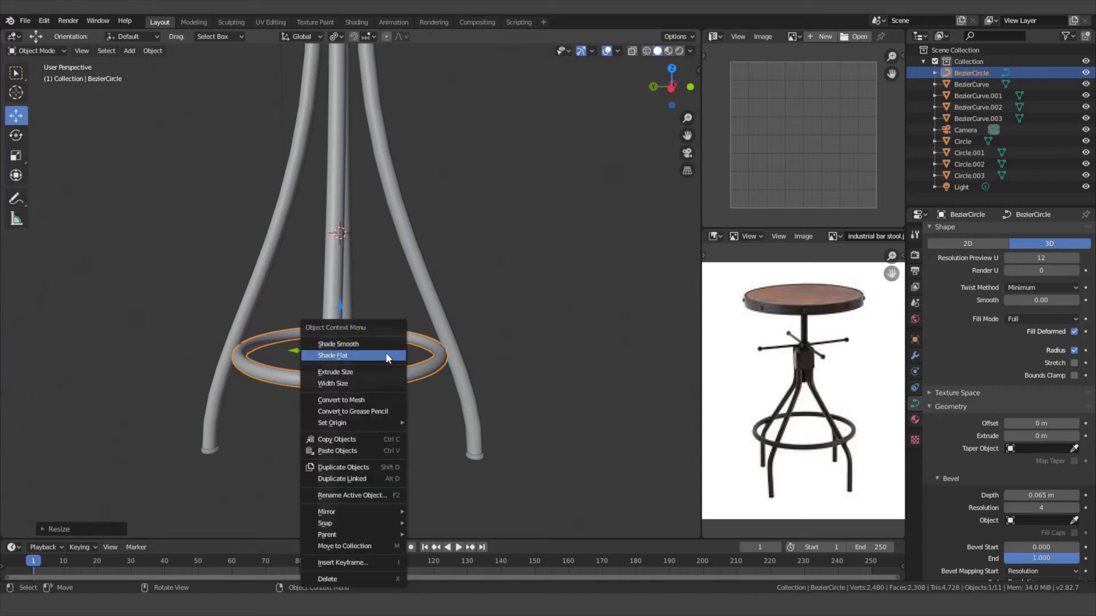
pyautogui.click(349, 400)
pyautogui.press('Tab')
pyautogui.scroll(4, 365, 382)
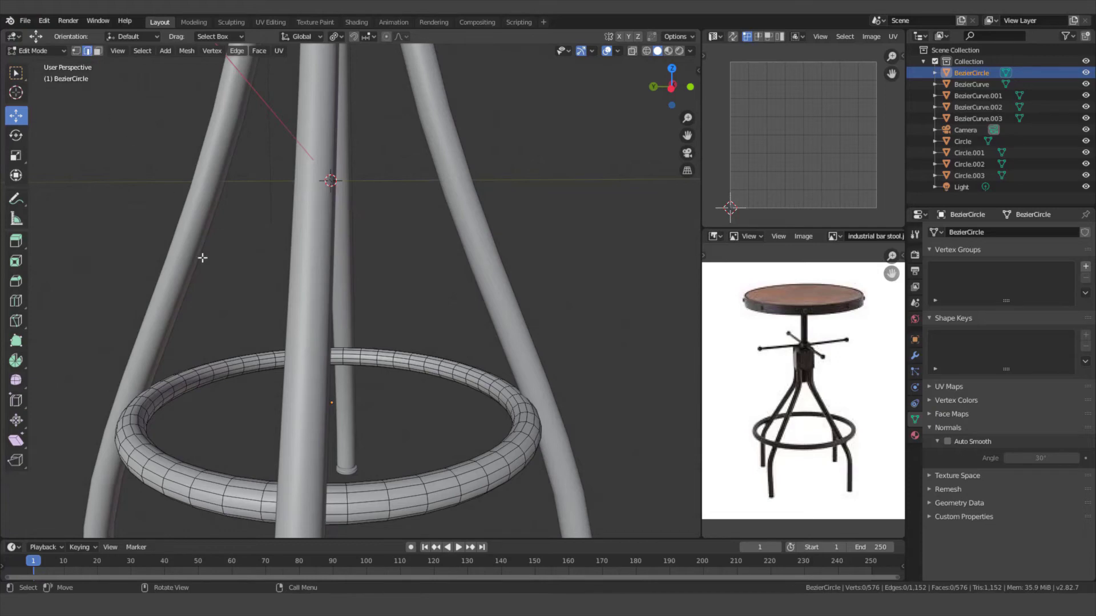
pyautogui.press('alt')
pyautogui.keyDown('alt'); pyautogui.click(251, 367); pyautogui.keyUp('alt')
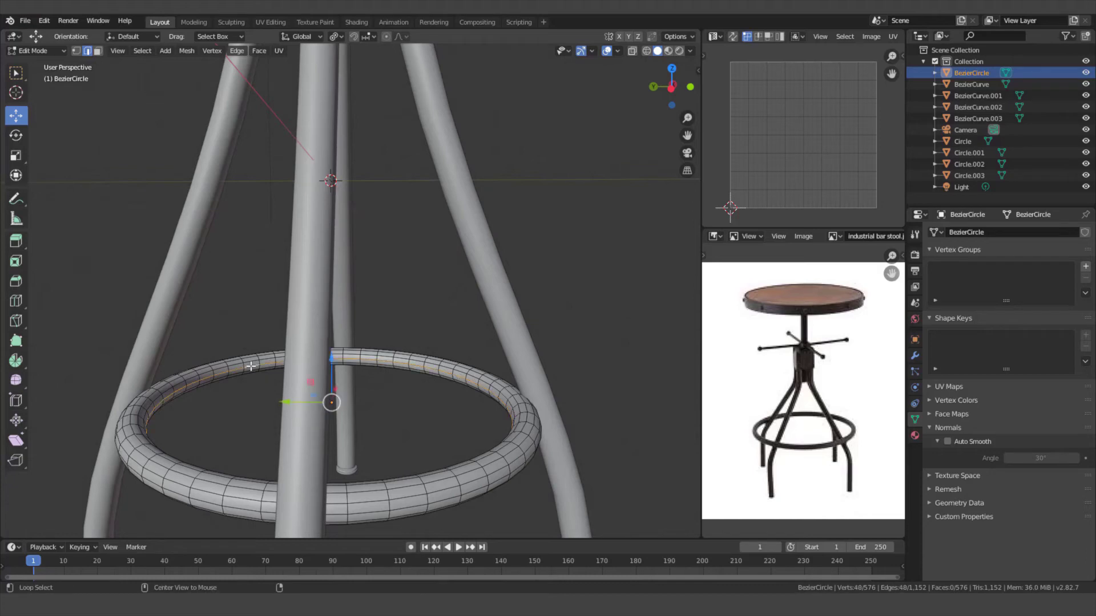
pyautogui.hotkey('ctrl', 'e')
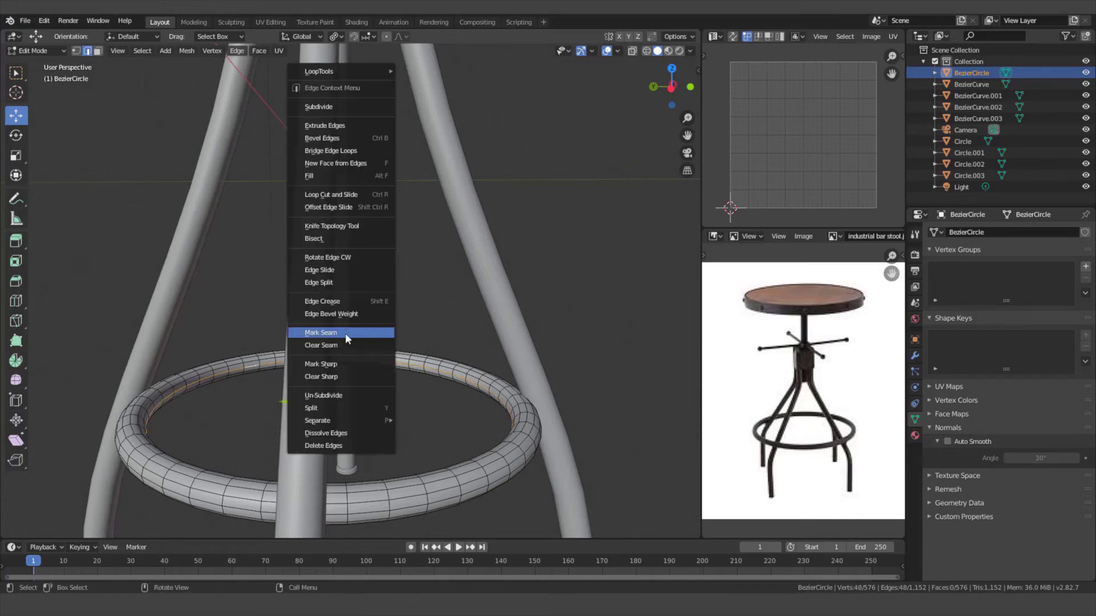
pyautogui.click(340, 334)
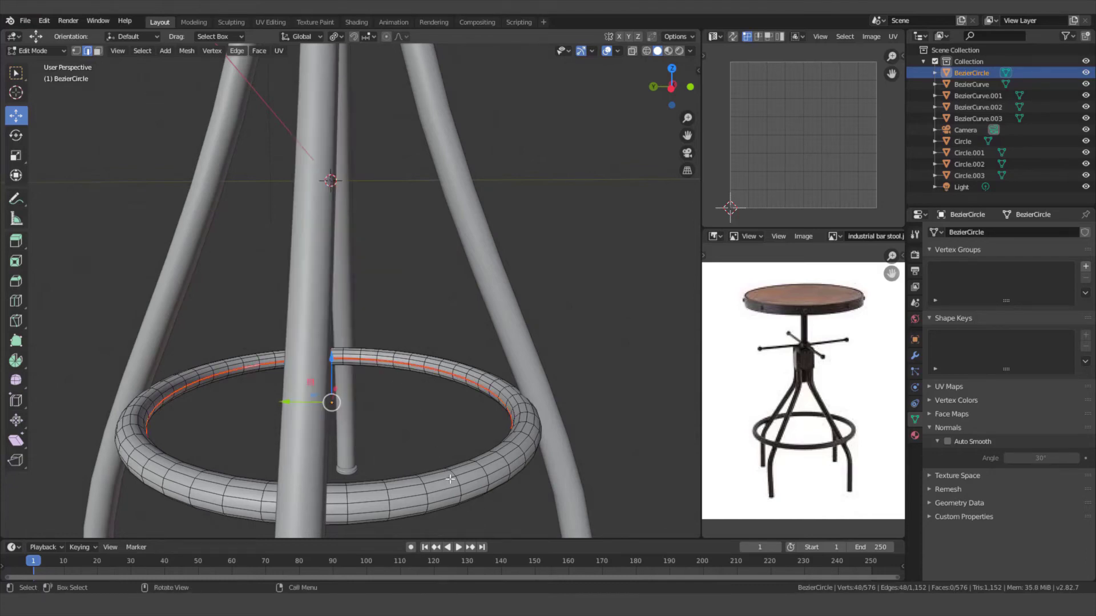
# Step: Mark one edge loop around the footrest tube's cross-section as a second seam
pyautogui.keyDown('alt'); pyautogui.click(486, 470); pyautogui.keyUp('alt')
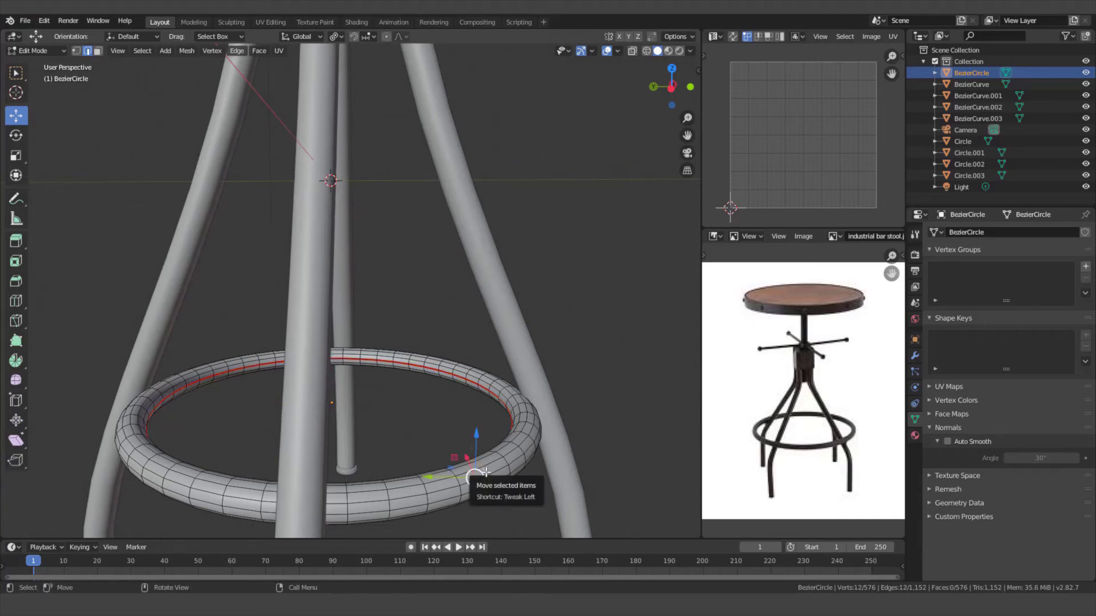
pyautogui.rightClick(485, 471)
pyautogui.click(447, 467)
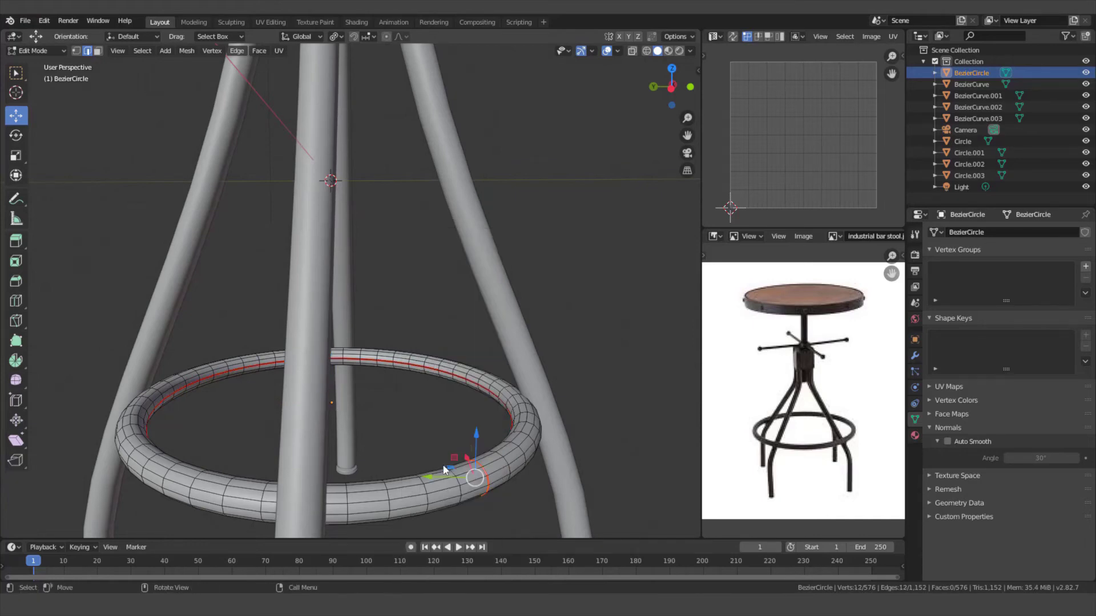
# Step: Unwrap all faces of the footrest ring along its seams and return to Object Mode
pyautogui.scroll(-2, 434, 440)
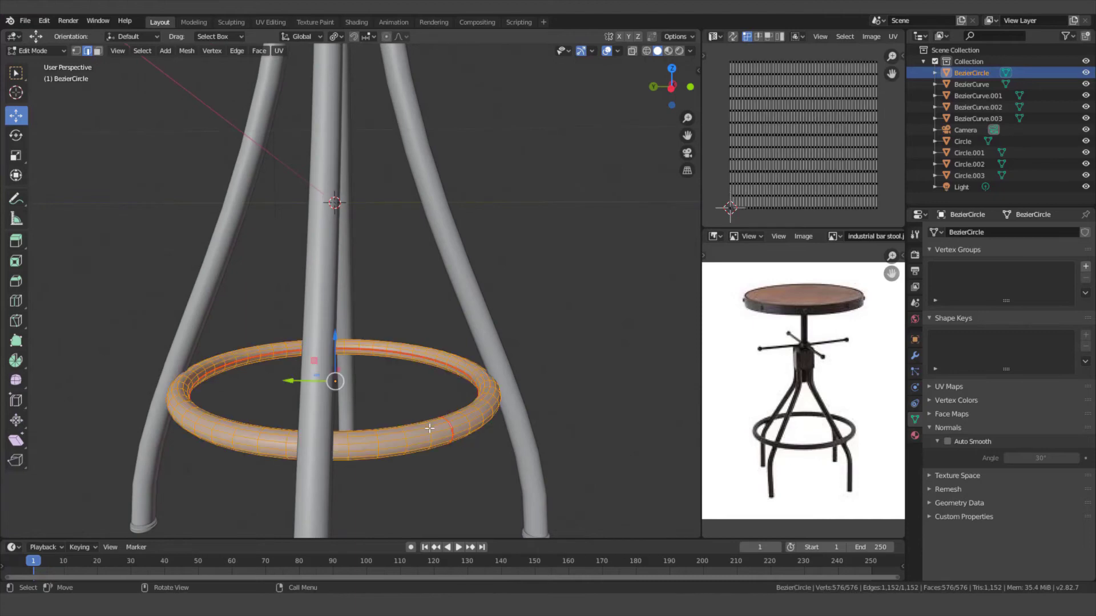
pyautogui.press('a')
pyautogui.press('u')
pyautogui.click(365, 395)
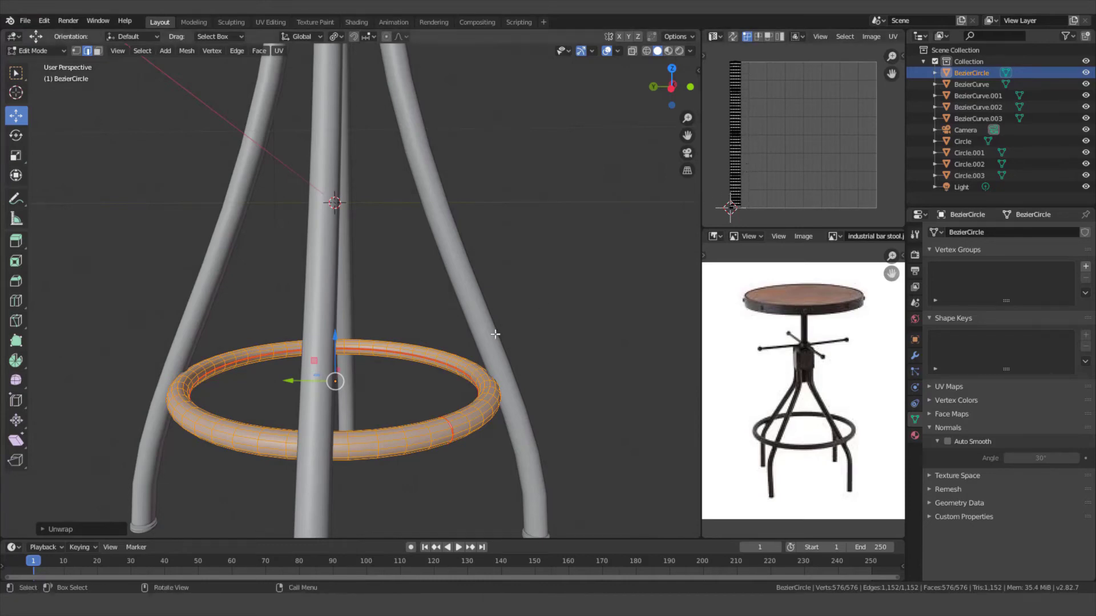
pyautogui.press('Tab')
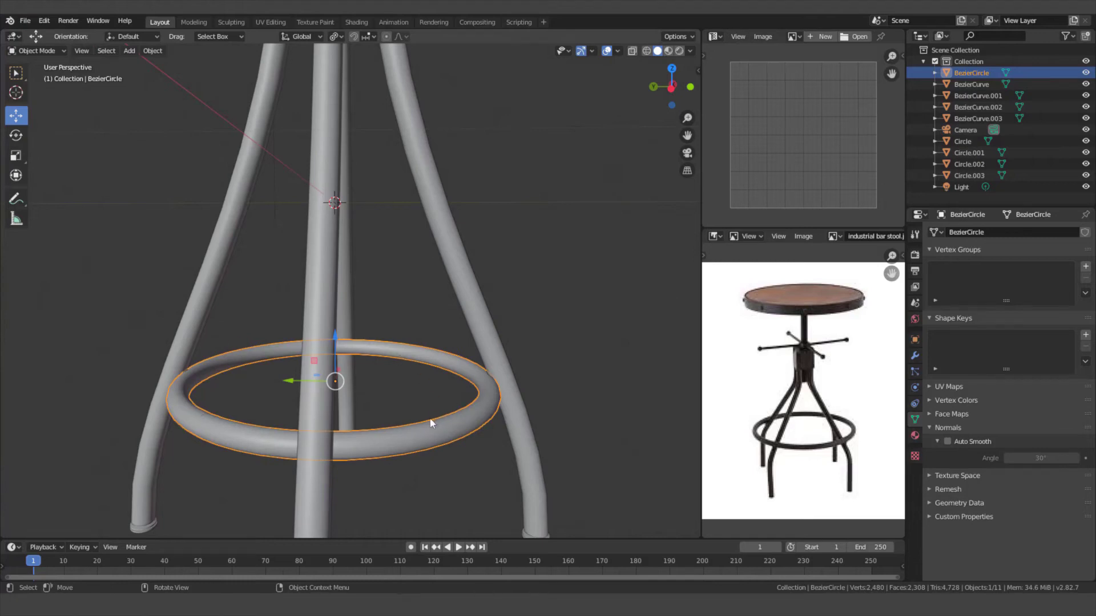
# Step: Enable Auto Smooth on the footrest ring, shade it smooth, set the smoothing angle to 31°, and deselect it
pyautogui.click(947, 441)
pyautogui.scroll(2, 486, 387)
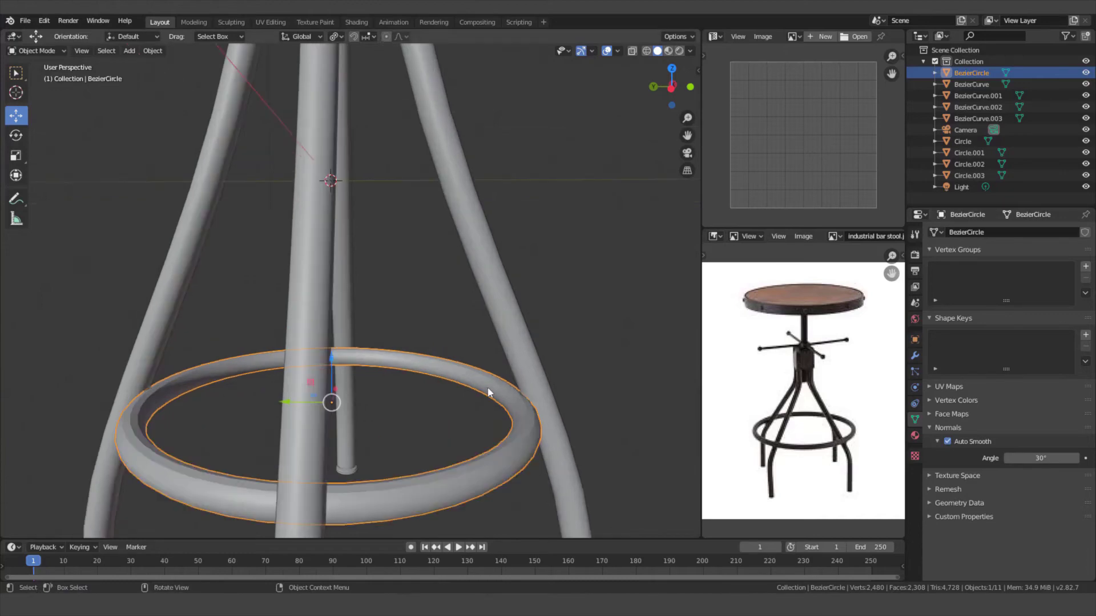
pyautogui.rightClick(490, 368)
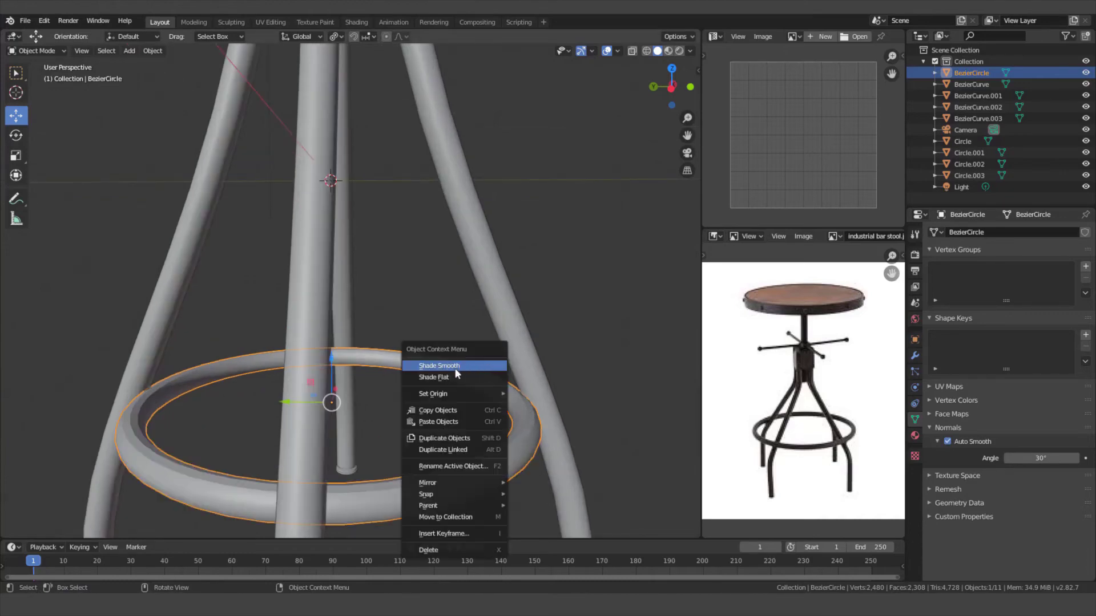
pyautogui.click(455, 368)
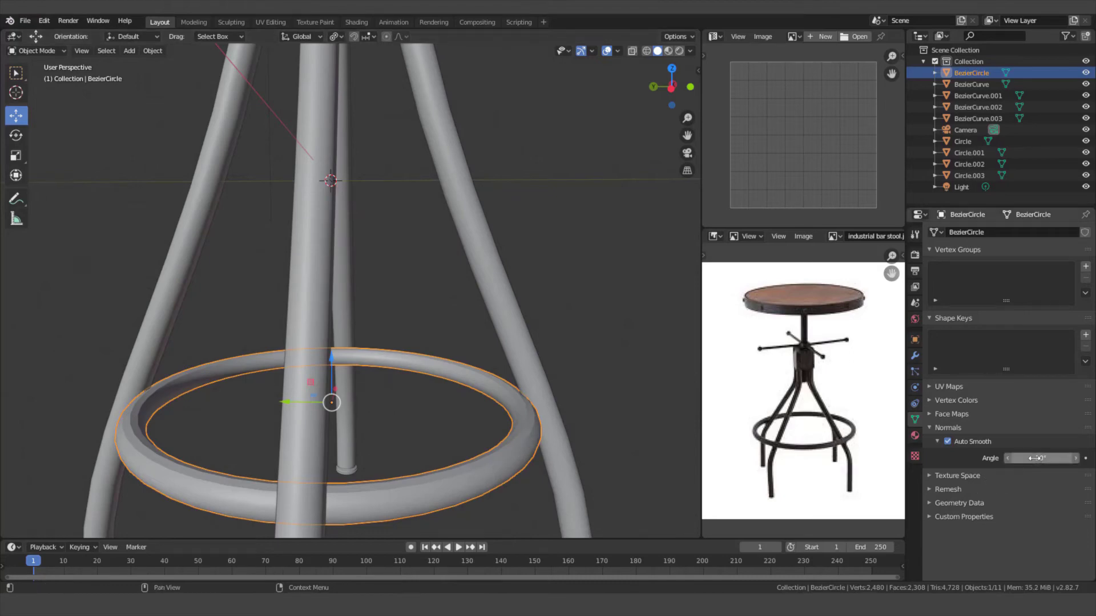
pyautogui.moveTo(1036, 458); pyautogui.dragTo(1040, 459)
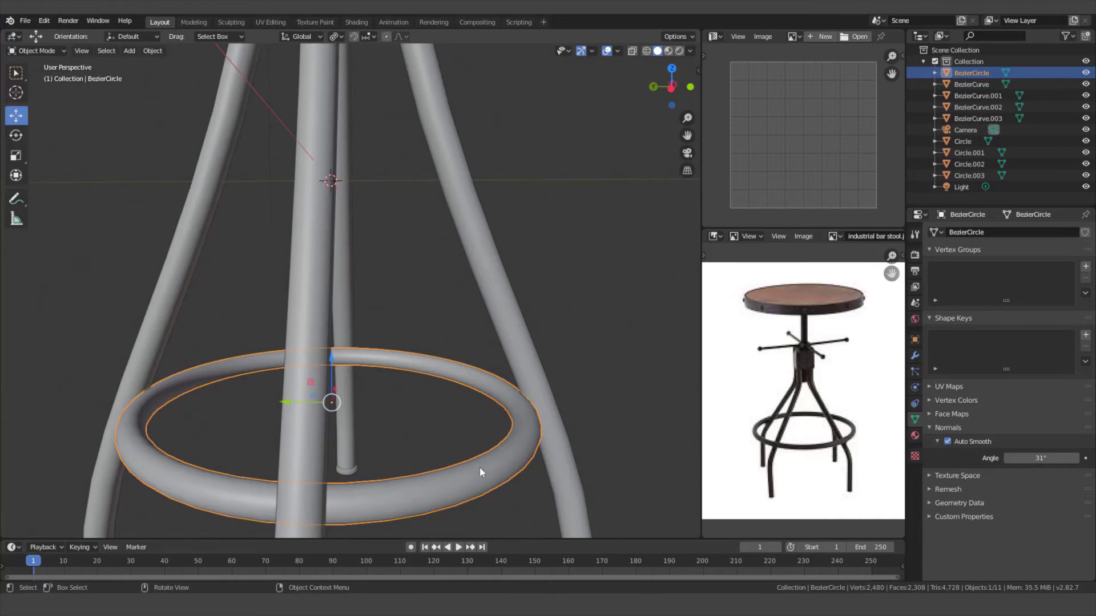
pyautogui.scroll(-2, 439, 467)
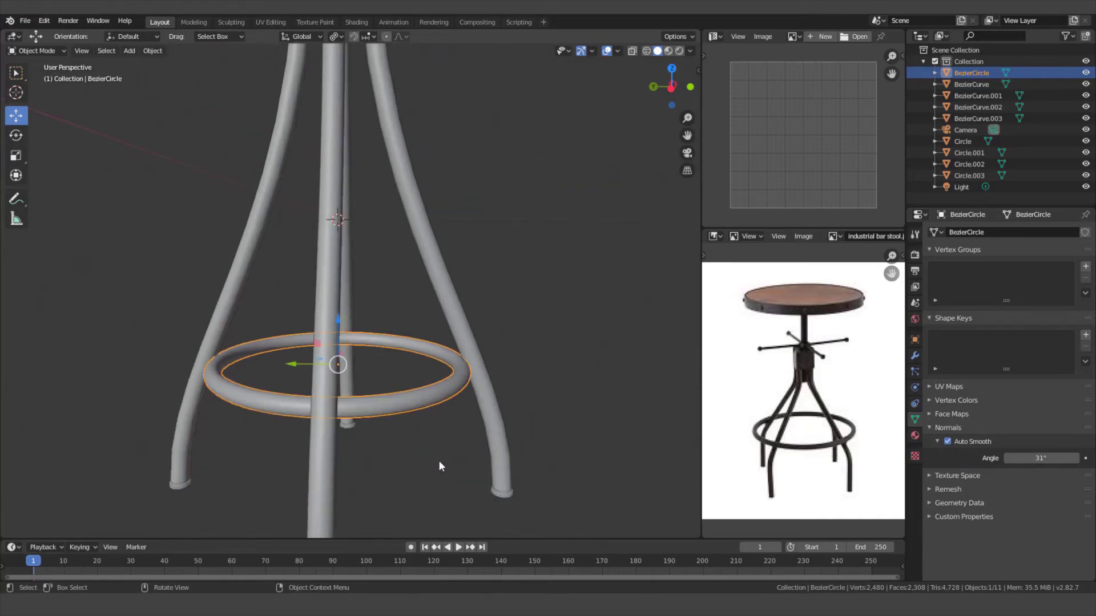
pyautogui.hotkey('alt', 'a')
# Step: Add a 32-vertex mesh cylinder at the 3D cursor with its cap fill type set to Nothing
pyautogui.scroll(-1, 449, 427)
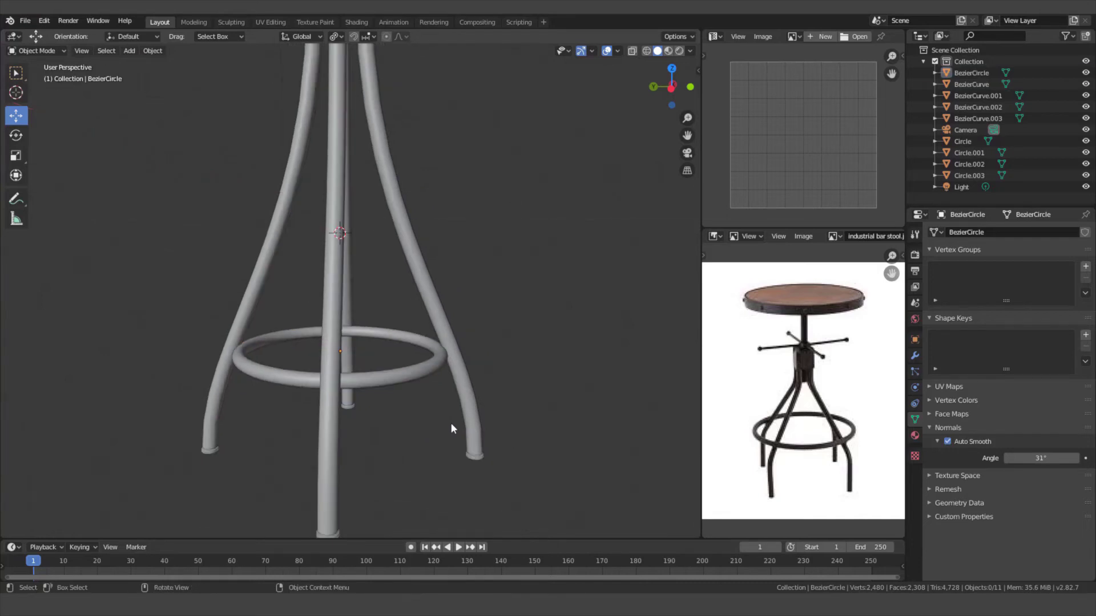
pyautogui.moveTo(463, 381); pyautogui.dragTo(455, 66, button='middle')
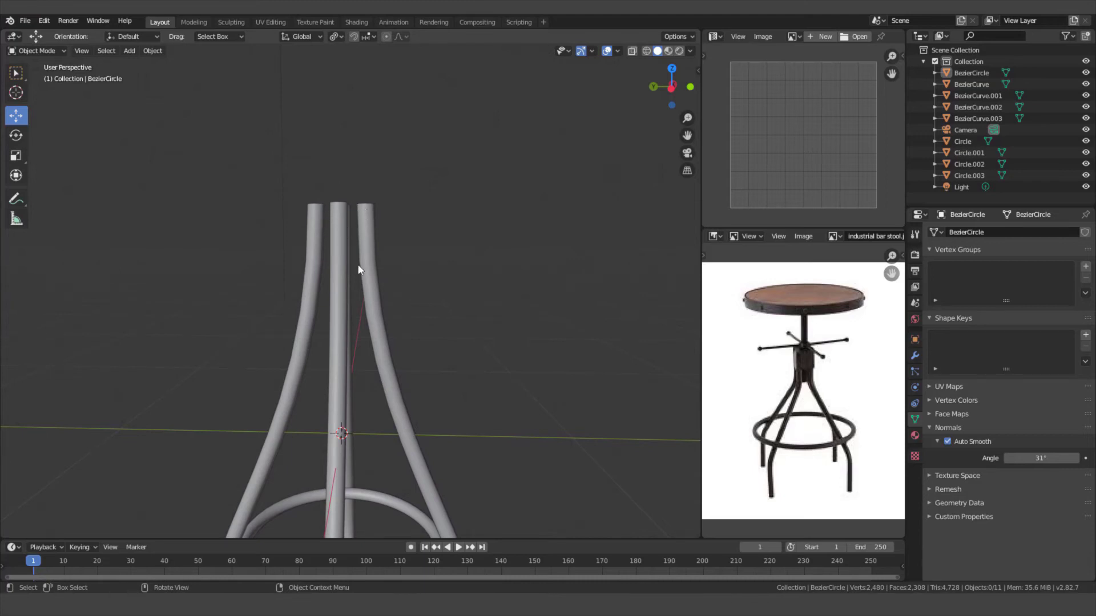
pyautogui.hotkey('shift', 'a')
pyautogui.moveTo(368, 248)
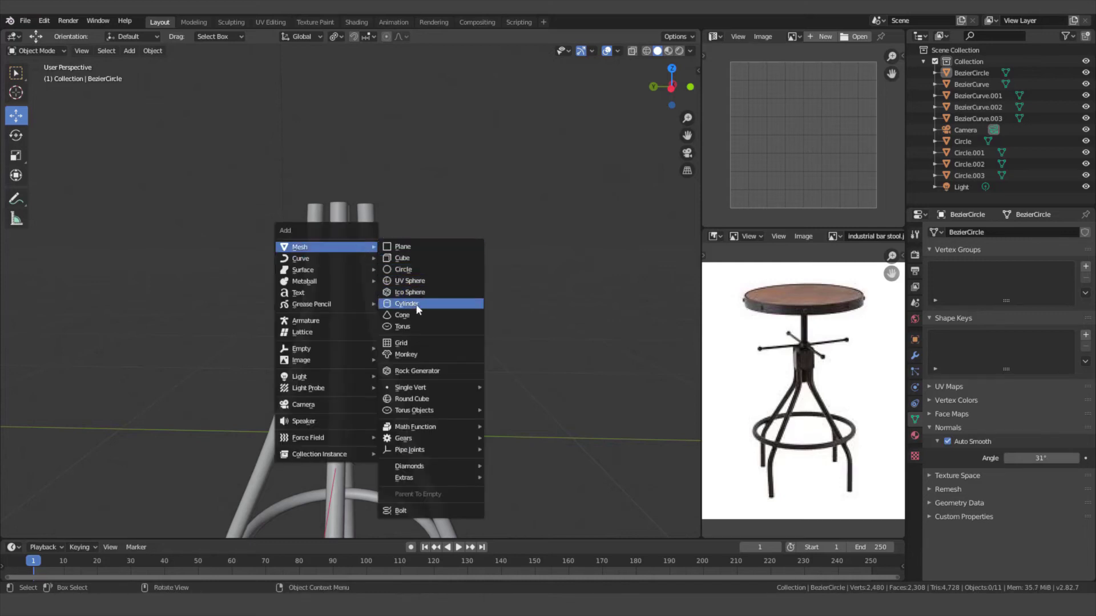
pyautogui.click(420, 309)
pyautogui.scroll(-5, 411, 300)
pyautogui.moveTo(413, 293); pyautogui.dragTo(403, 316, button='middle')
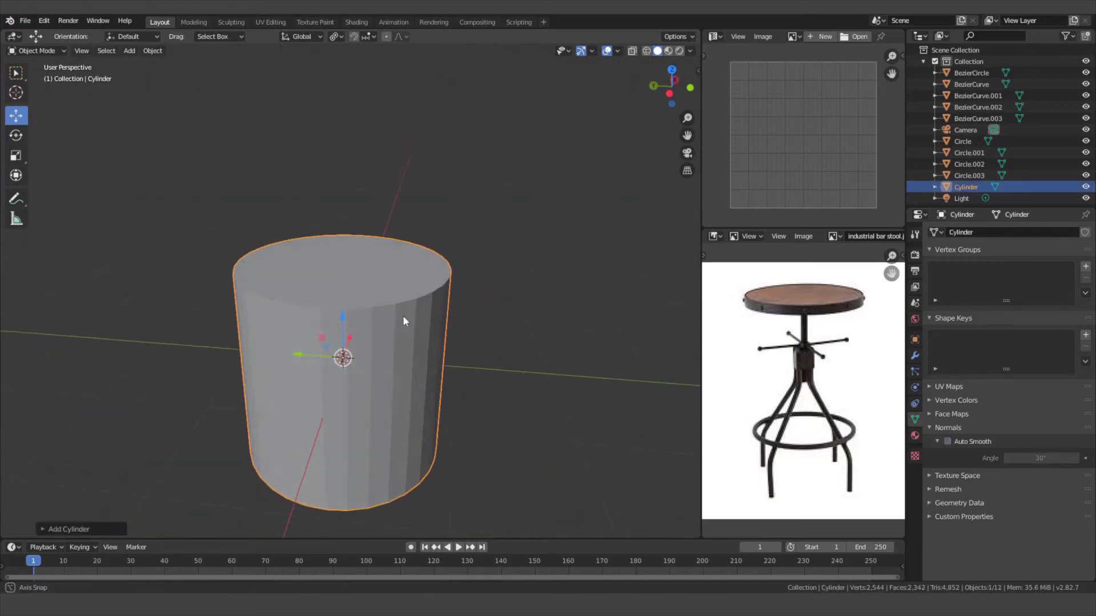
pyautogui.scroll(-1, 402, 317)
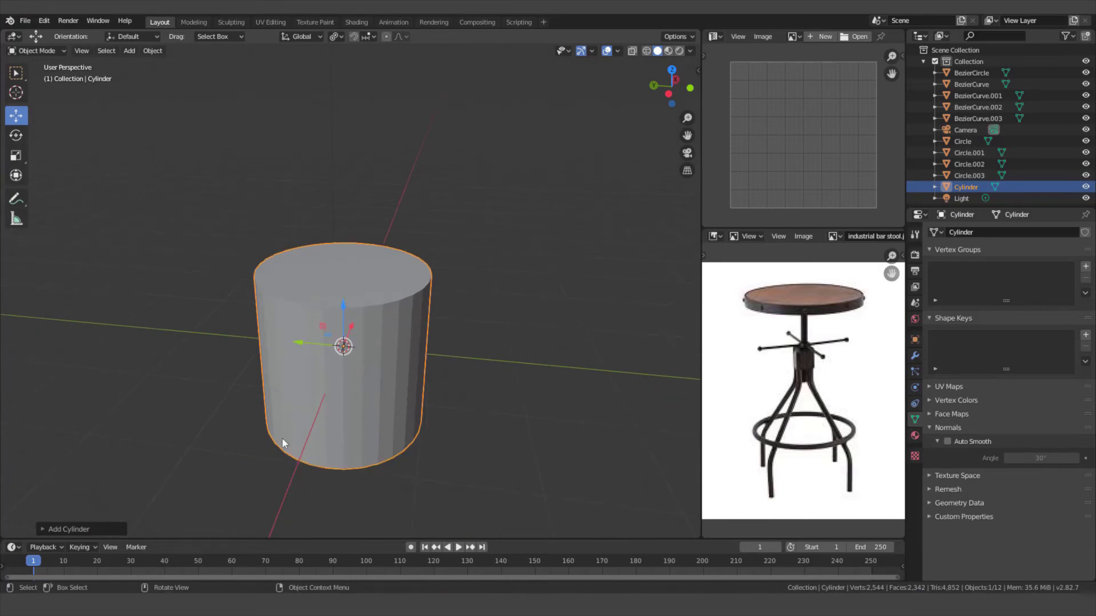
pyautogui.click(77, 528)
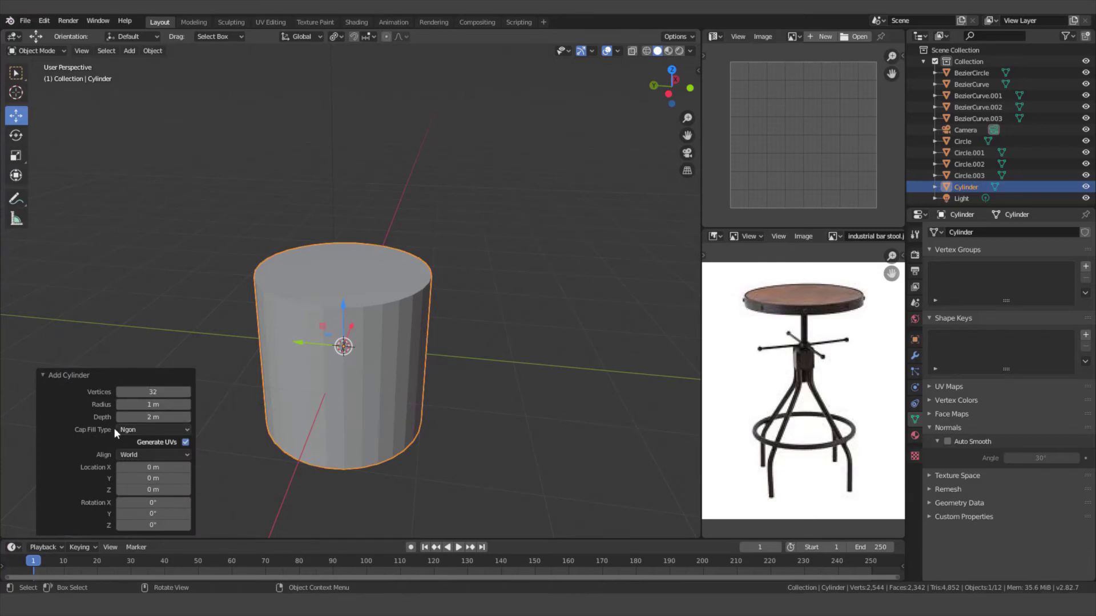
pyautogui.click(139, 430)
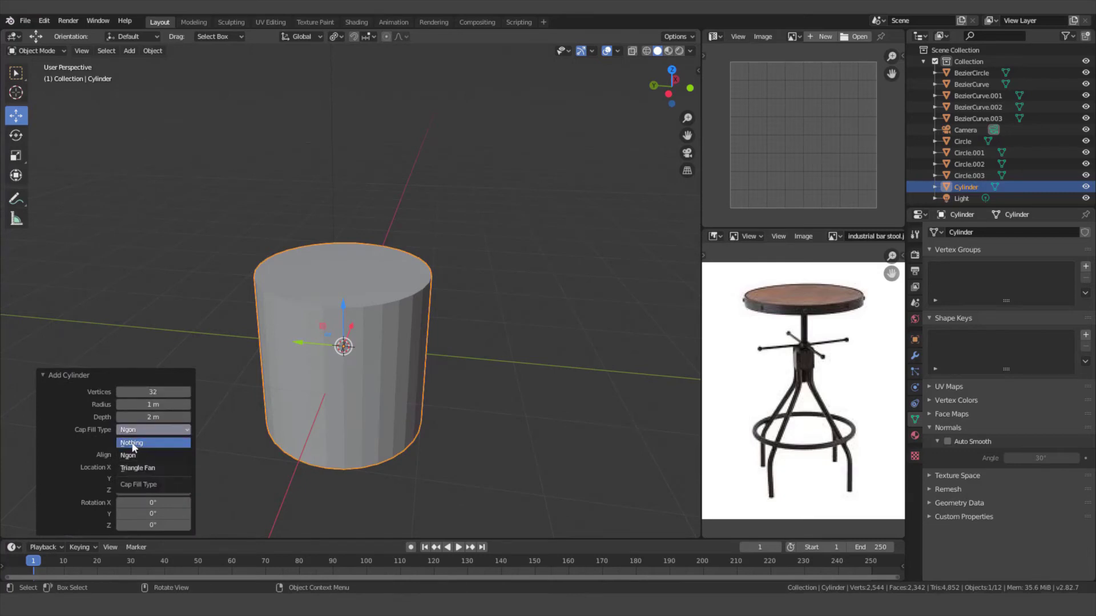
pyautogui.click(132, 444)
# Step: In Edit Mode, extrude the cylinder's top edge loop inward, scaled to about 0.775, to form a flat rim
pyautogui.scroll(3, 307, 381)
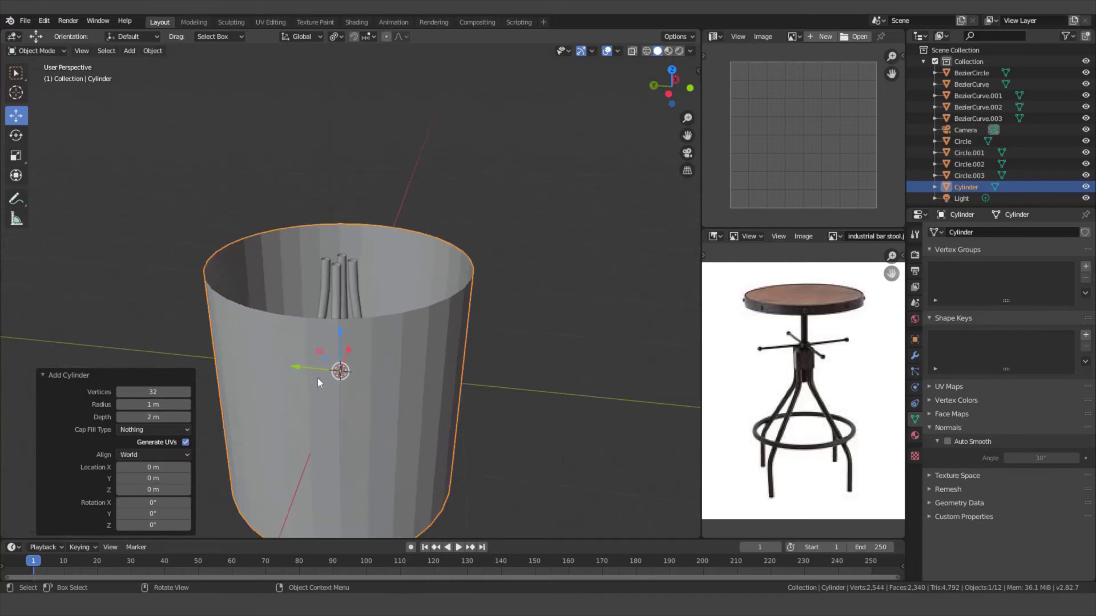
pyautogui.moveTo(337, 378); pyautogui.dragTo(390, 276, button='middle')
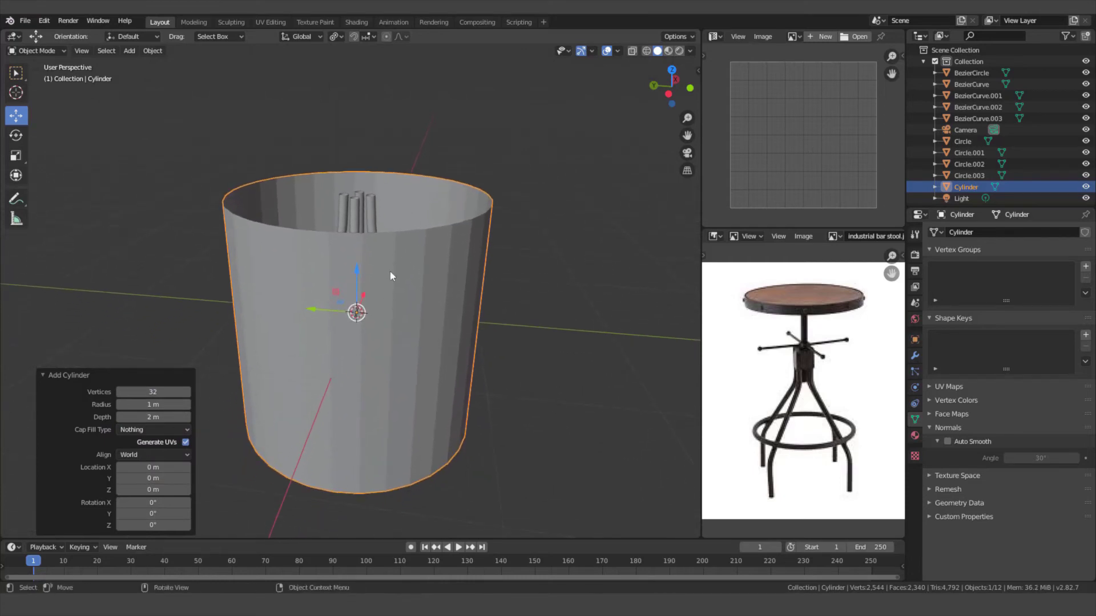
pyautogui.press('Tab')
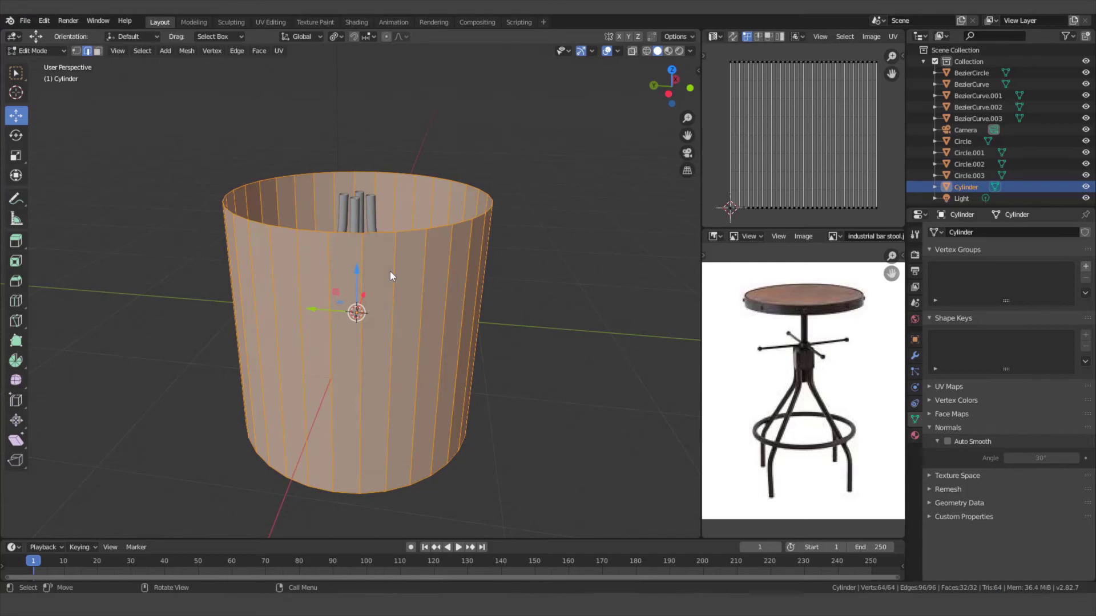
pyautogui.press('1')
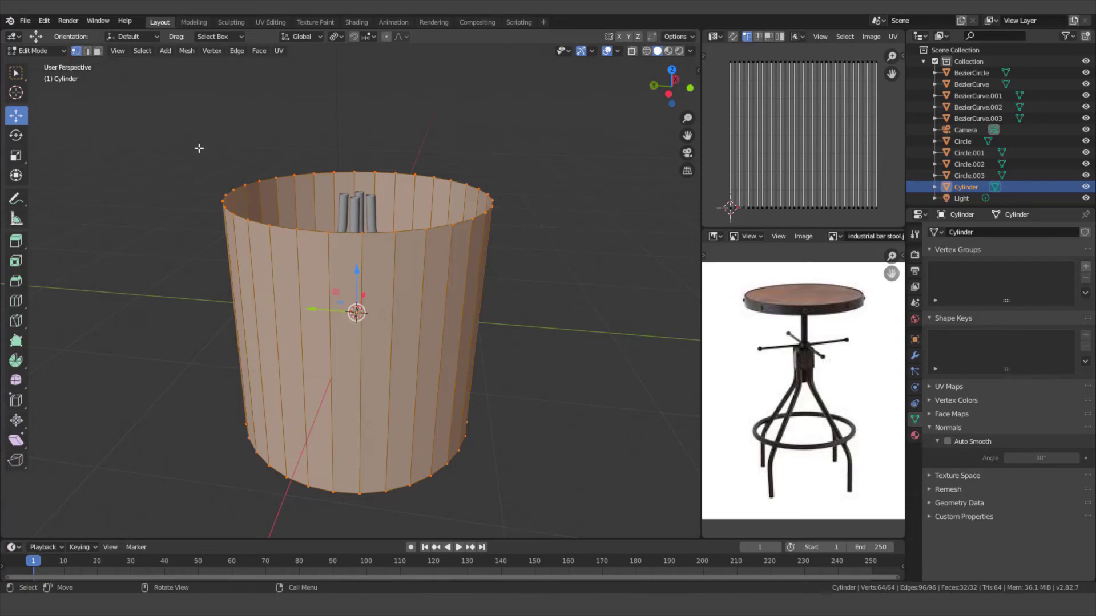
pyautogui.scroll(1, 371, 242)
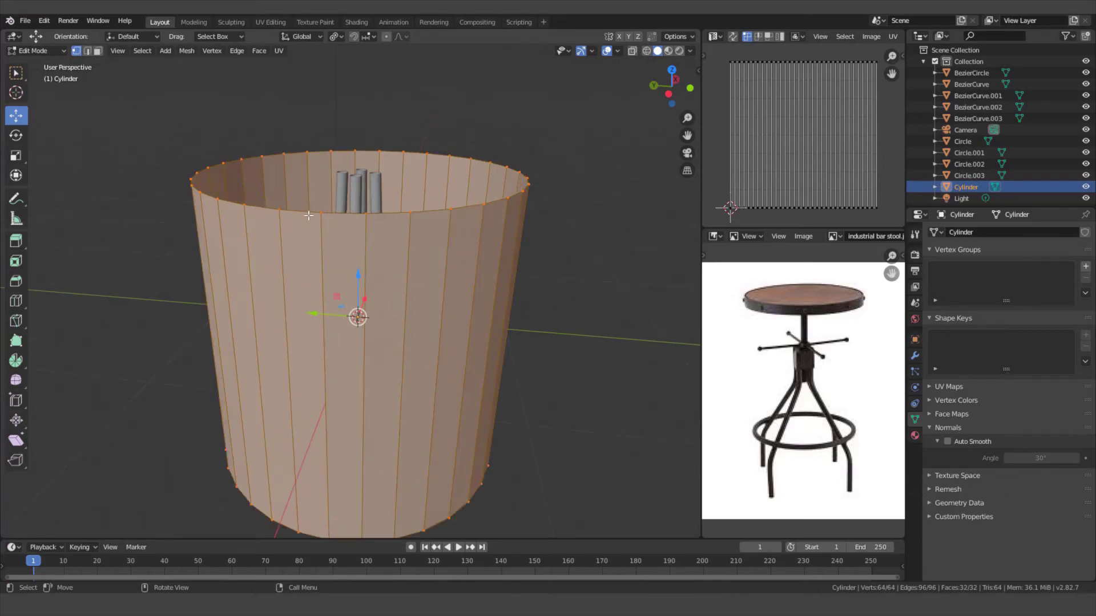
pyautogui.keyDown('alt'); pyautogui.click(422, 214); pyautogui.keyUp('alt')
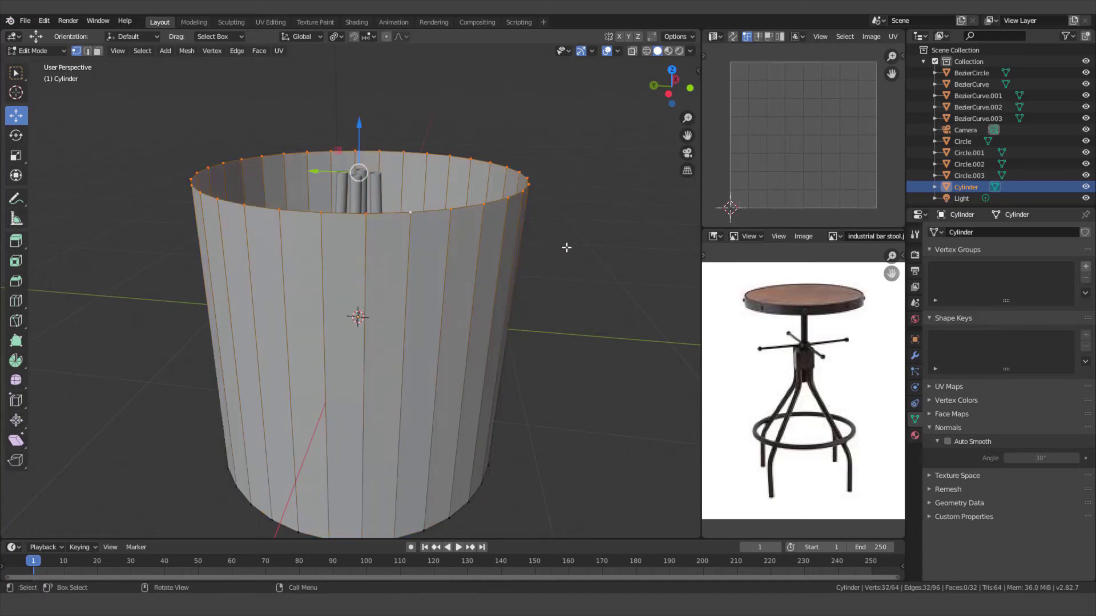
pyautogui.press('e')
pyautogui.press('s')
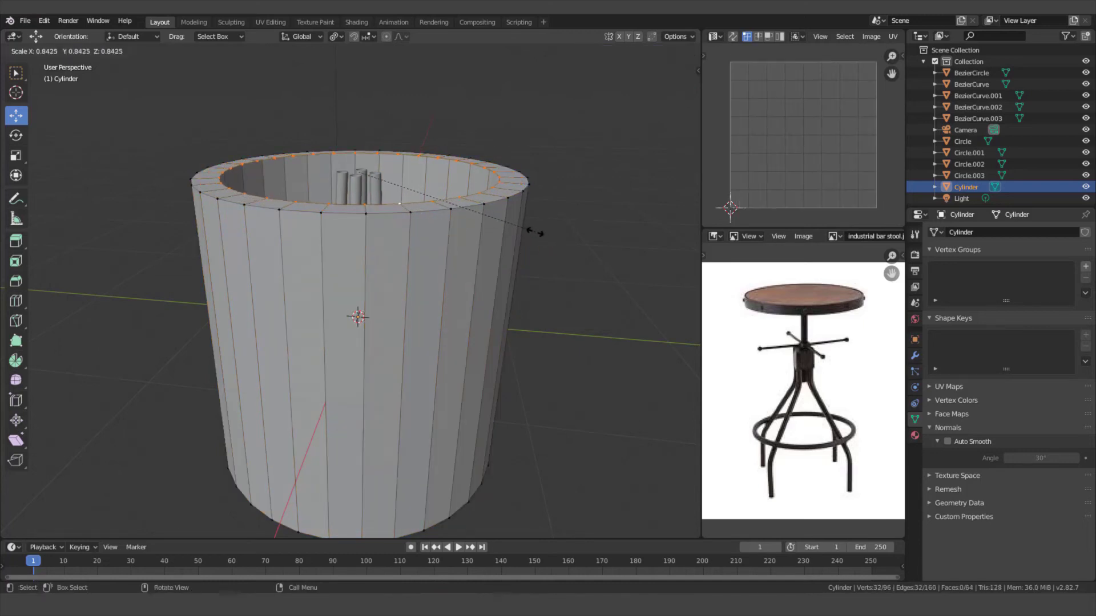
pyautogui.click(521, 228)
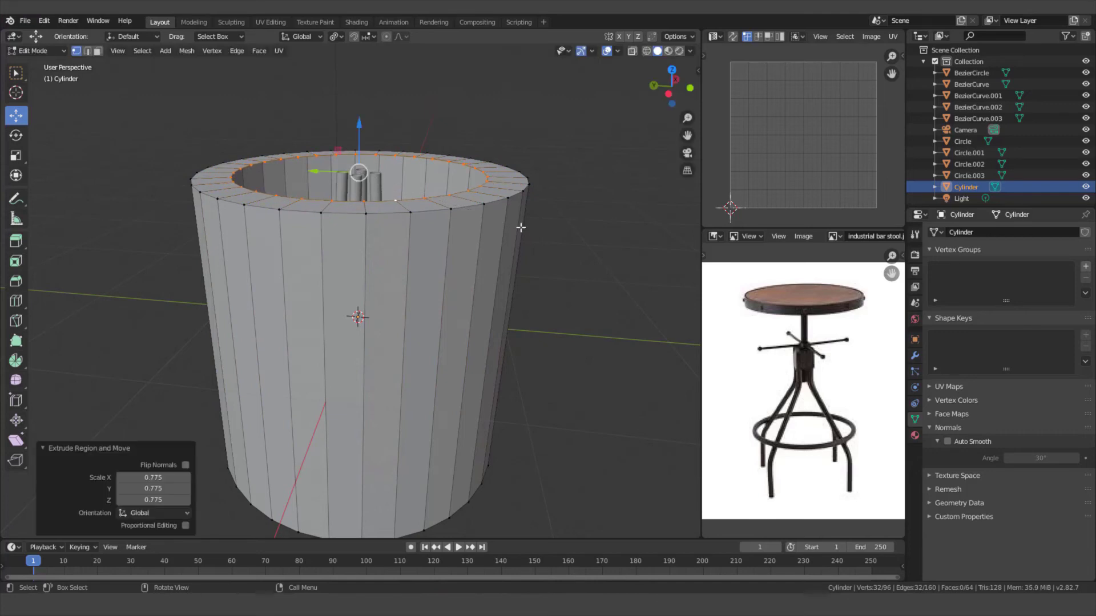
# Step: Extrude the rim's inner edge loop down along Z by about 0.267 m inside the cylinder
pyautogui.press('e')
pyautogui.press('z')
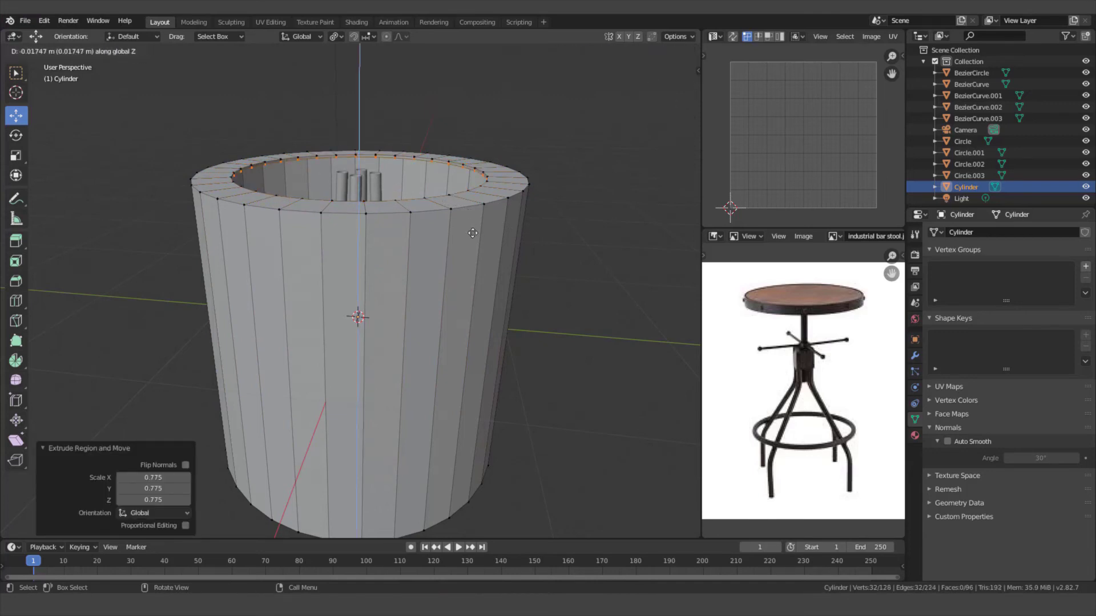
pyautogui.click(479, 274)
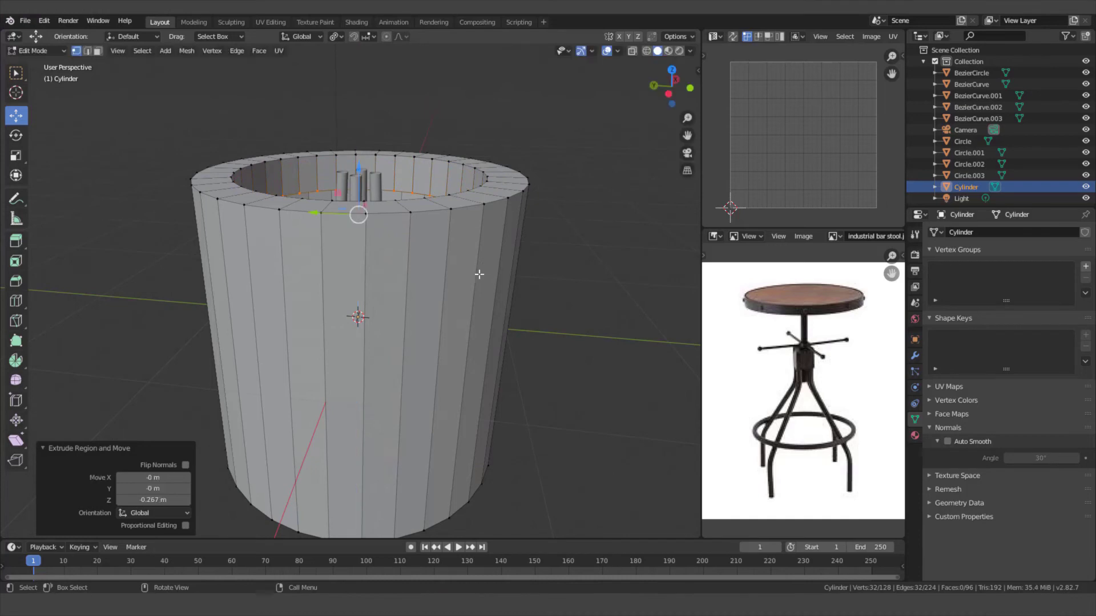
# Step: Extrude the cylinder's bottom edge loop inward, scaled to about 0.801, to form a flat bottom rim
pyautogui.moveTo(479, 274); pyautogui.dragTo(431, 307, button='middle')
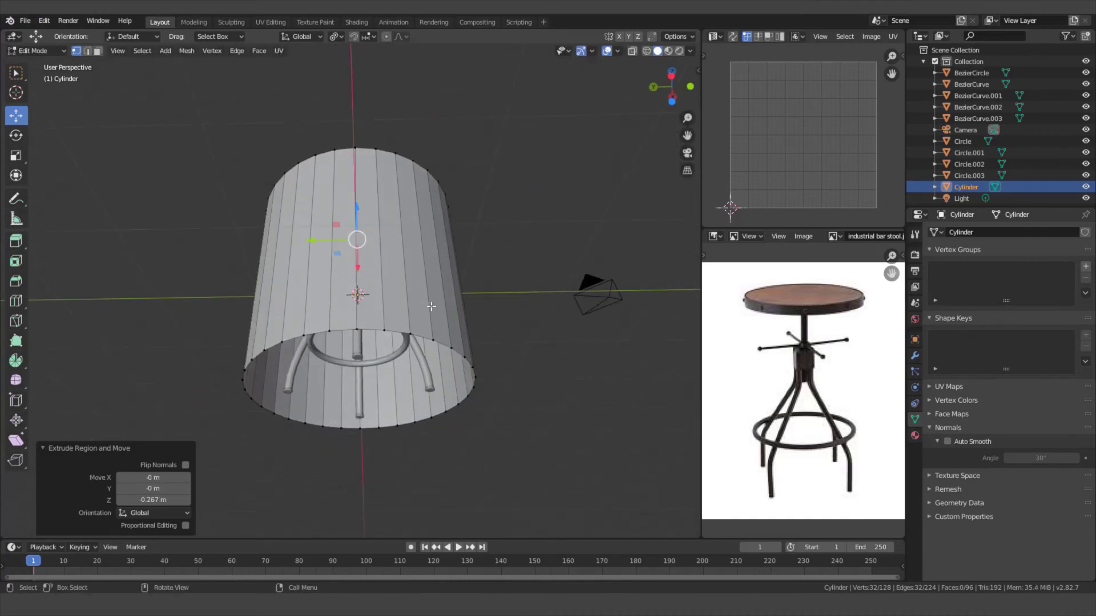
pyautogui.scroll(3, 431, 307)
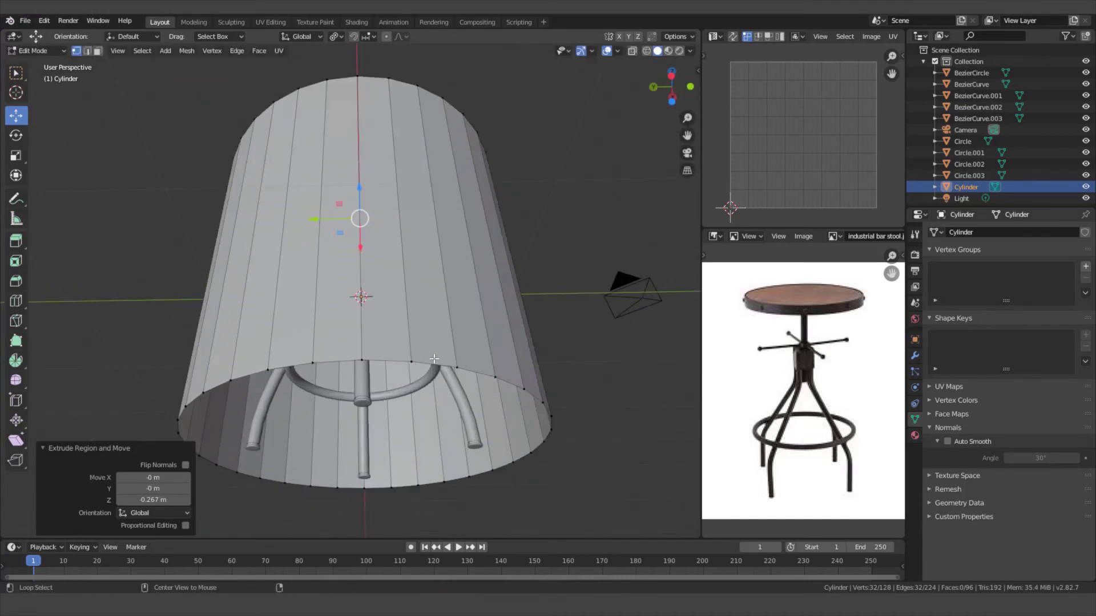
pyautogui.keyDown('alt'); pyautogui.click(547, 379); pyautogui.keyUp('alt')
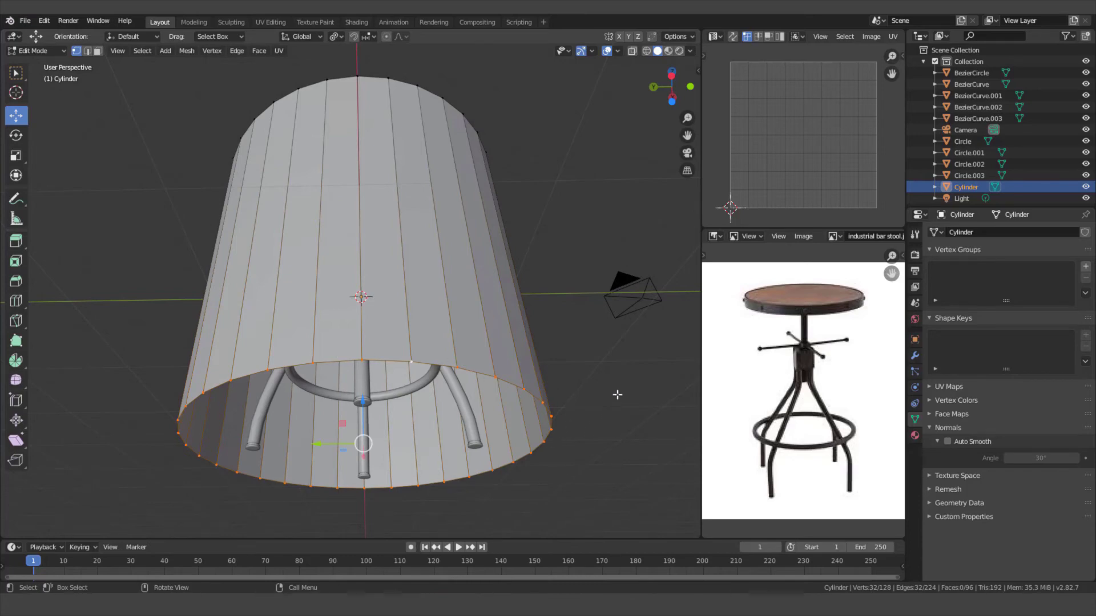
pyautogui.press('e')
pyautogui.press('s')
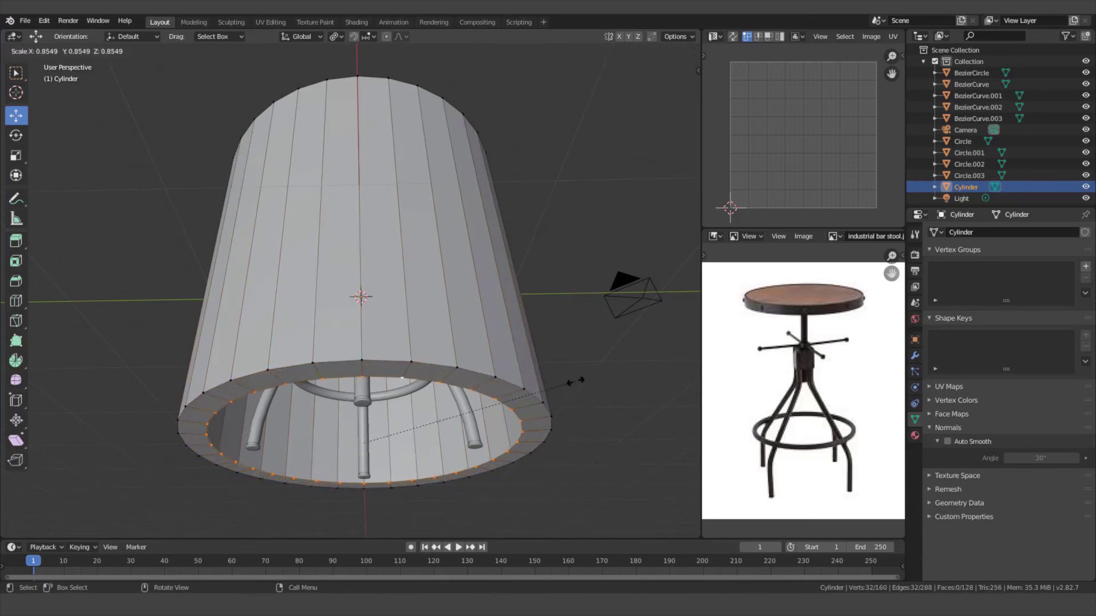
pyautogui.click(561, 380)
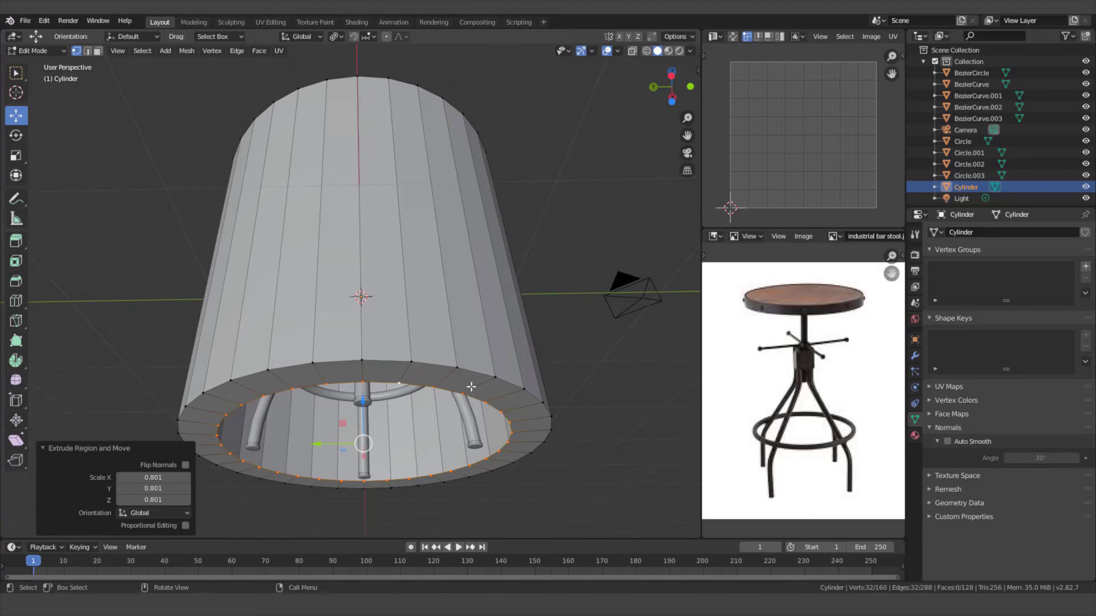
# Step: In edge select mode, mark the outer and inner edge loops of the cylinder's top rim as seams
pyautogui.moveTo(424, 387); pyautogui.dragTo(335, 350, button='middle')
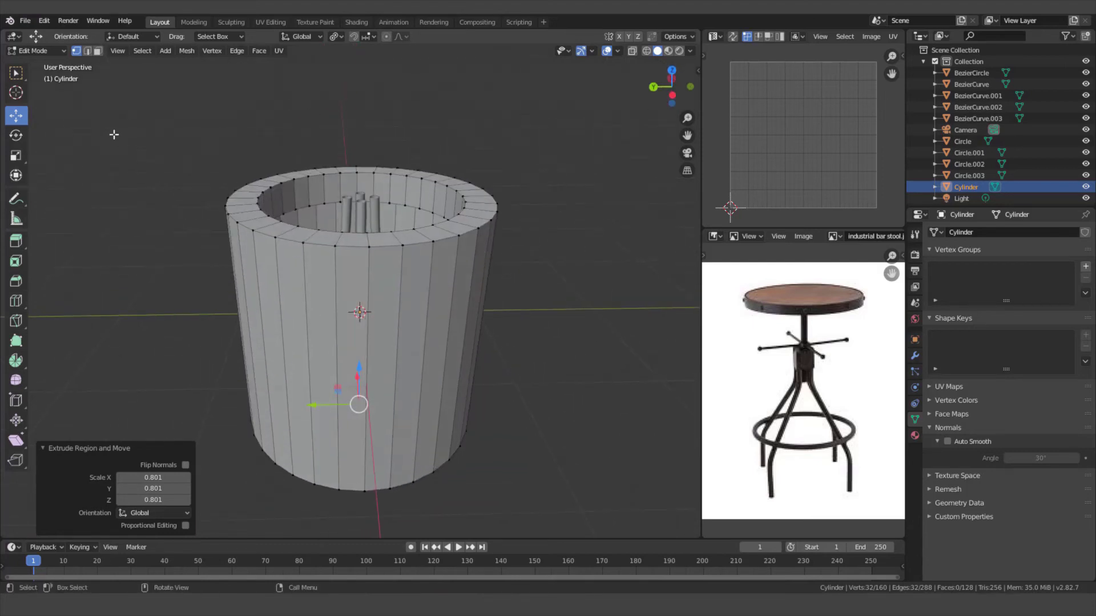
pyautogui.click(87, 51)
pyautogui.scroll(1, 333, 199)
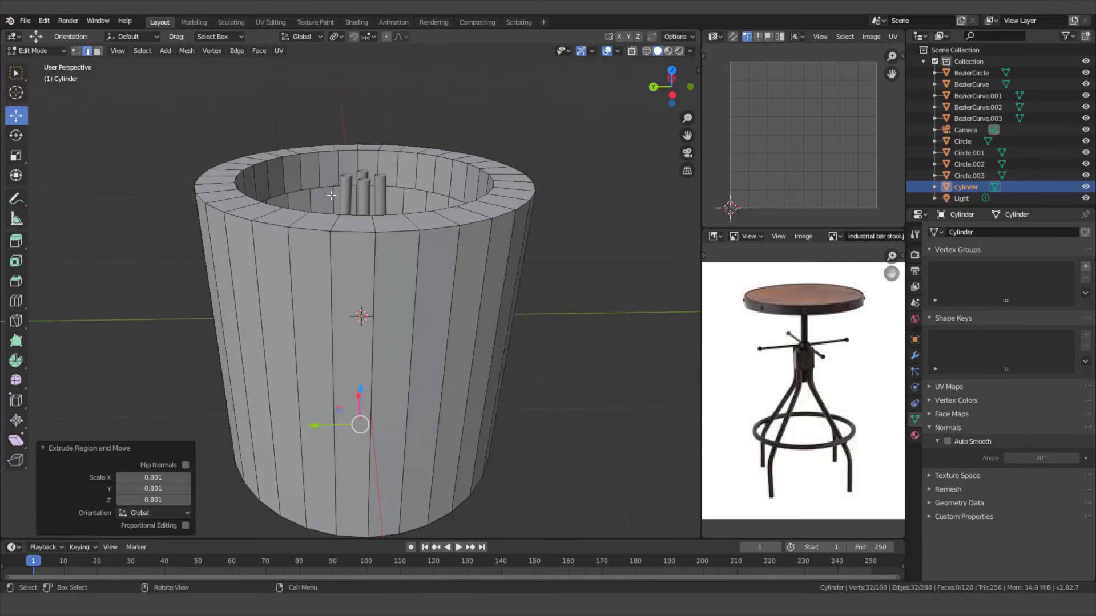
pyautogui.keyDown('alt'); pyautogui.click(361, 231); pyautogui.keyUp('alt')
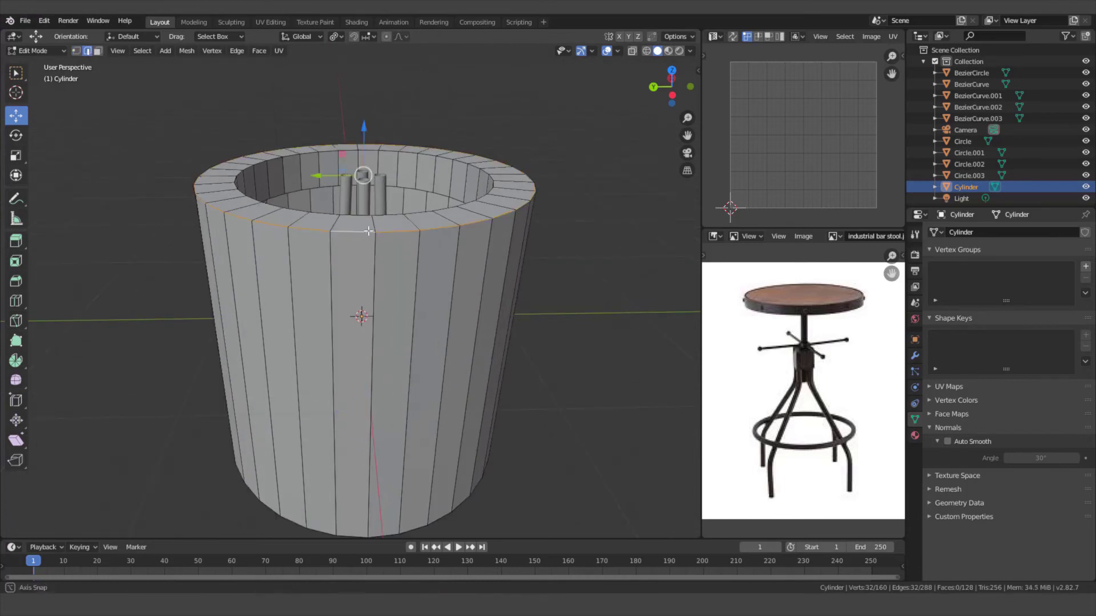
pyautogui.moveTo(369, 230); pyautogui.dragTo(369, 232, button='middle')
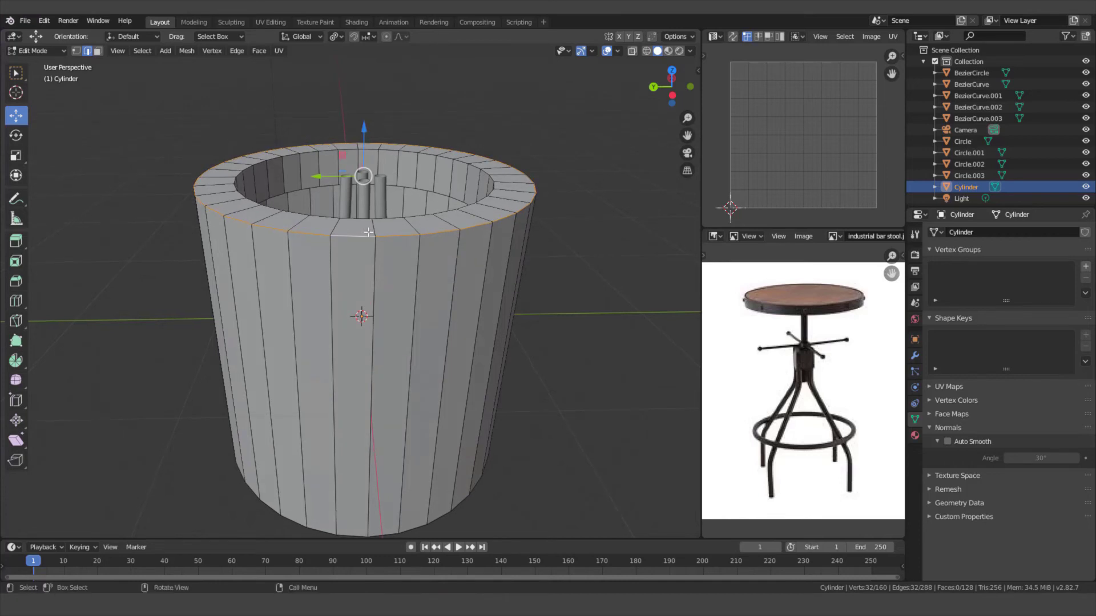
pyautogui.keyDown('alt'); pyautogui.keyDown('shift'); pyautogui.click(330, 218); pyautogui.keyUp('shift'); pyautogui.keyUp('alt')
pyautogui.hotkey('ctrl', 'e')
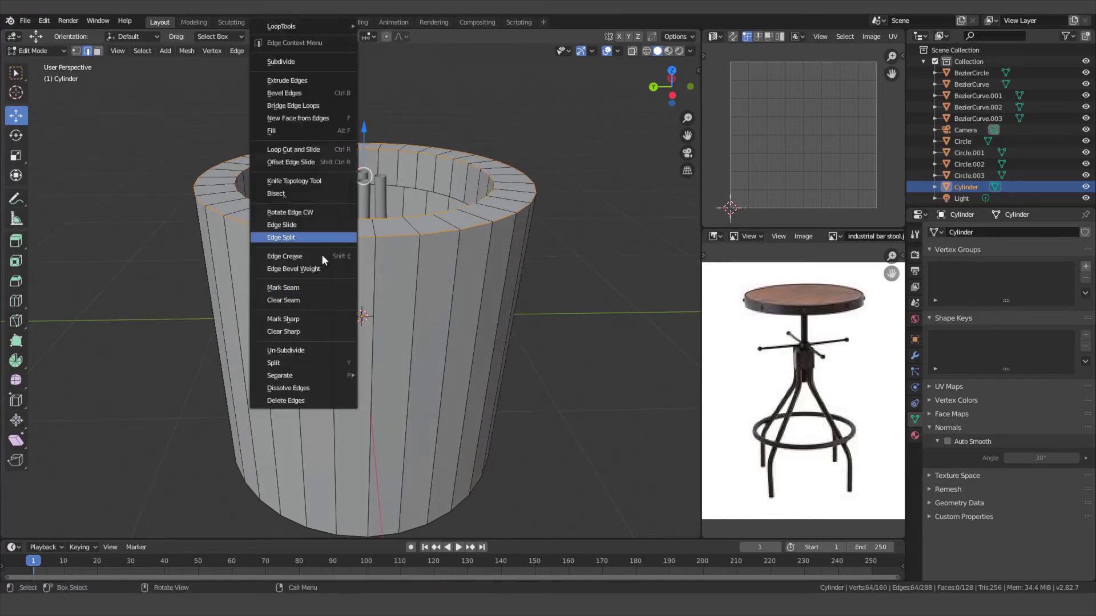
pyautogui.click(298, 287)
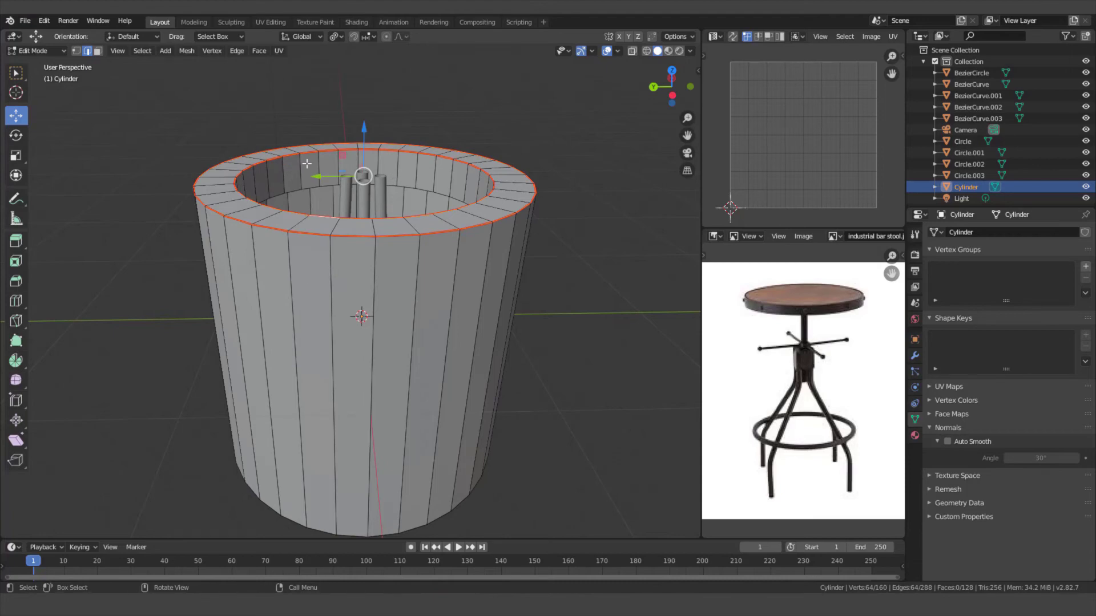
# Step: Mark one vertical edge of the cylinder's short inner wall as a seam
pyautogui.scroll(3, 402, 167)
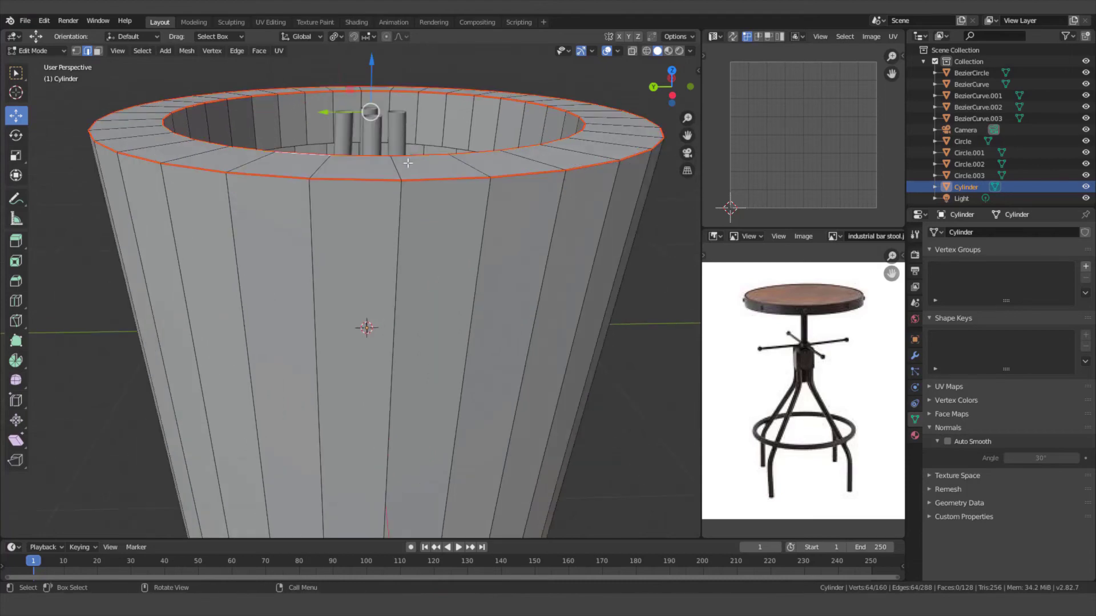
pyautogui.moveTo(408, 163); pyautogui.dragTo(288, 139, button='middle')
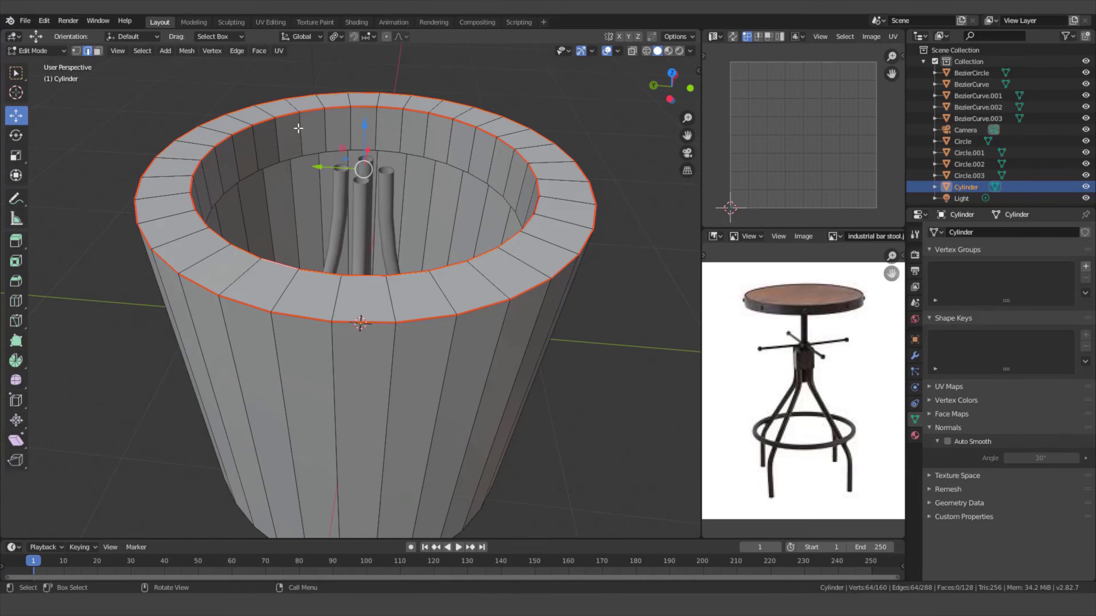
pyautogui.click(299, 130)
pyautogui.rightClick(298, 136)
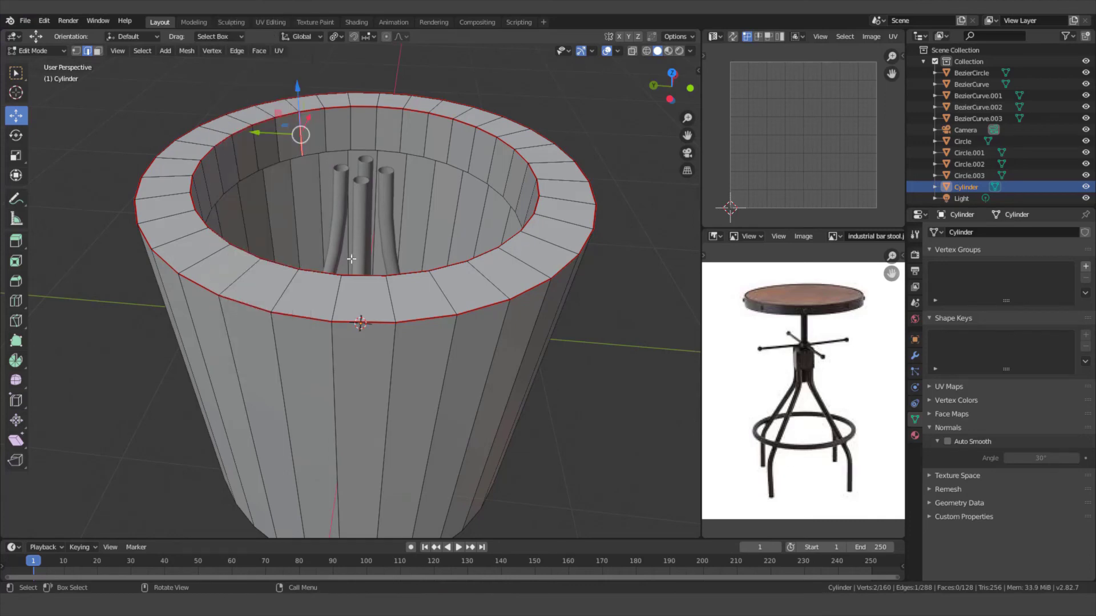
# Step: Mark the outer edge loop of the cylinder's bottom rim as a seam
pyautogui.scroll(-2, 370, 240)
pyautogui.moveTo(371, 229); pyautogui.dragTo(268, 244, button='middle')
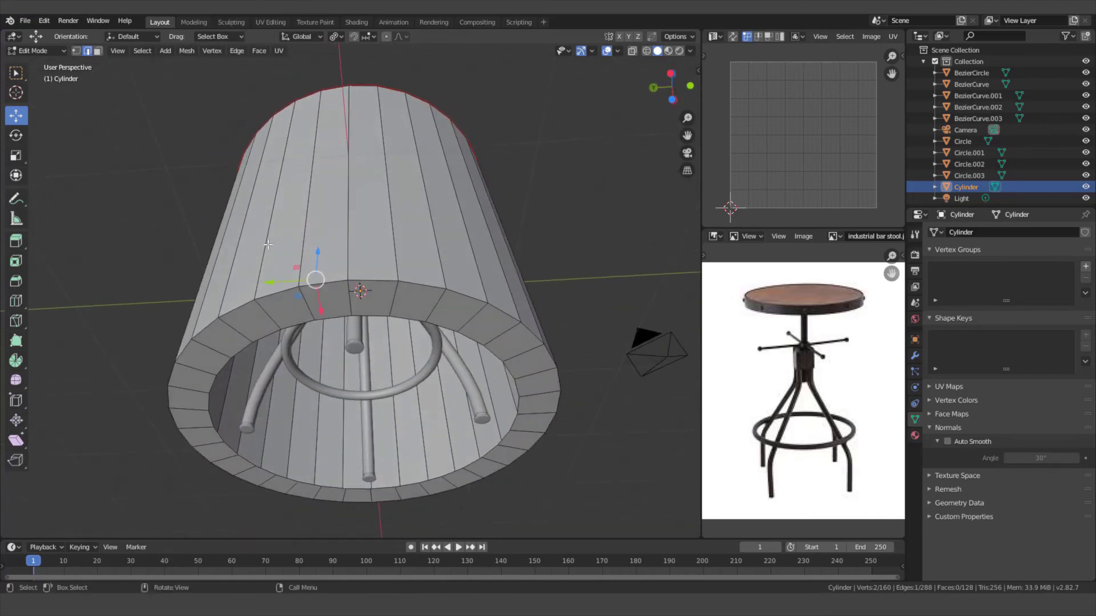
pyautogui.keyDown('alt'); pyautogui.click(422, 283); pyautogui.keyUp('alt')
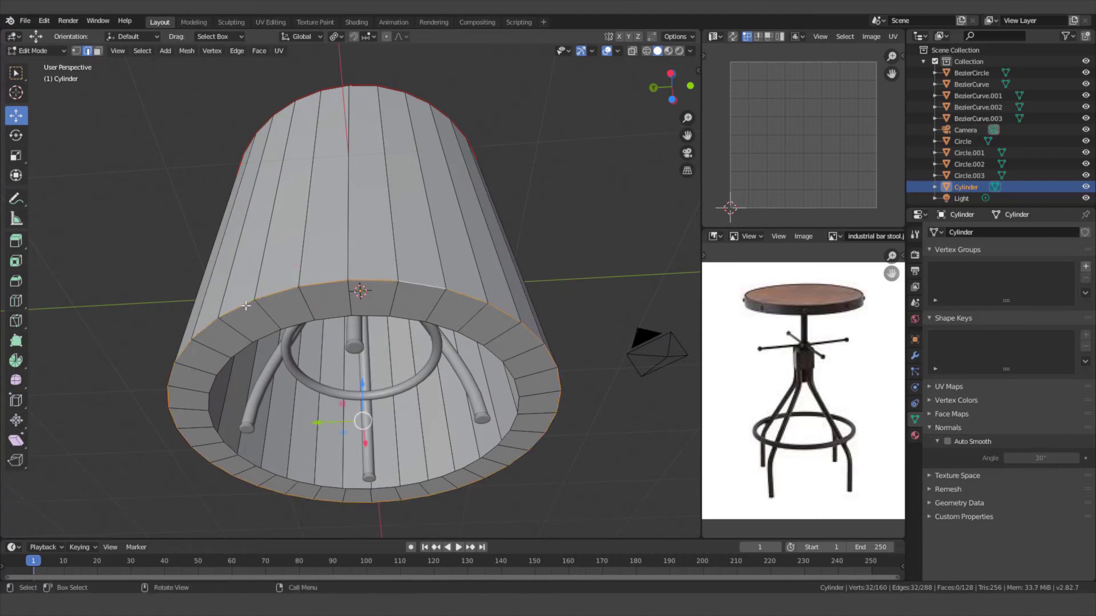
pyautogui.rightClick(286, 267)
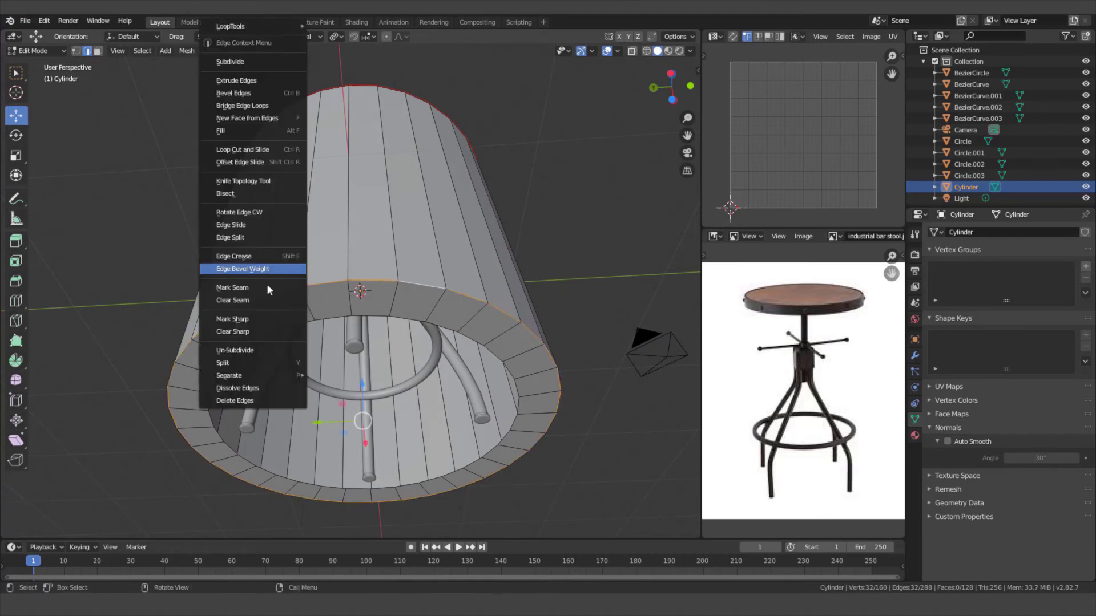
pyautogui.click(267, 289)
# Step: Mark one vertical edge of the cylinder's outer wall as a seam
pyautogui.moveTo(376, 295); pyautogui.dragTo(347, 255, button='middle')
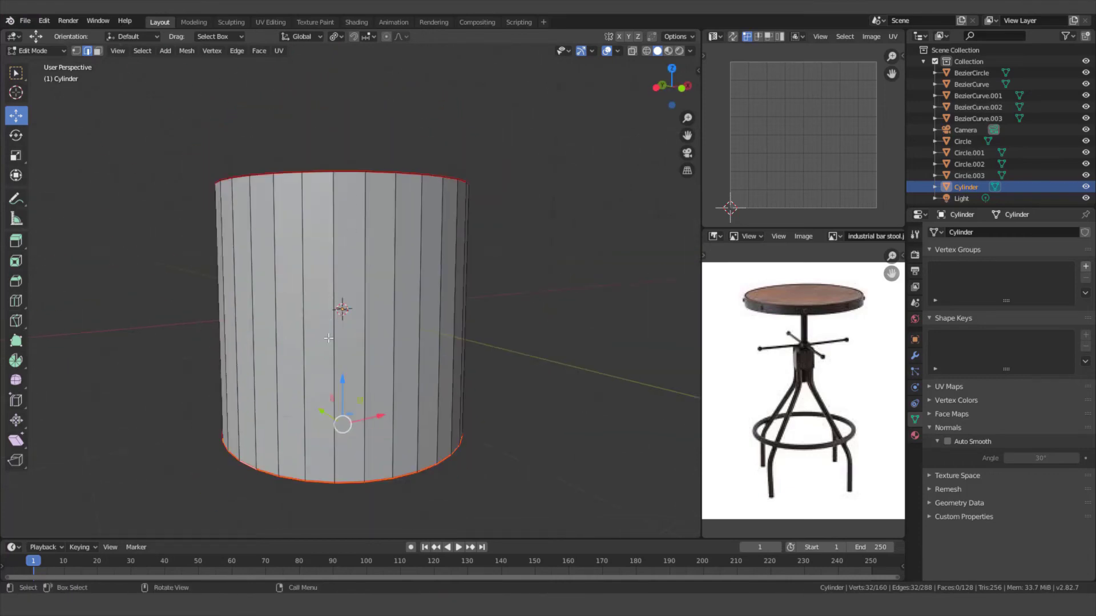
pyautogui.click(365, 251)
pyautogui.rightClick(374, 249)
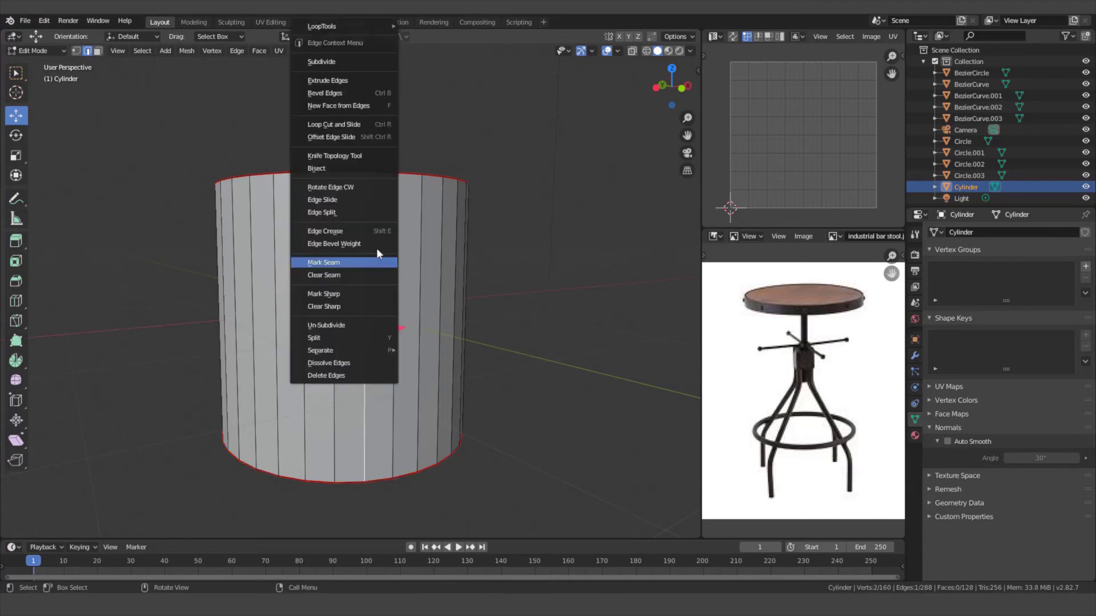
pyautogui.click(351, 262)
# Step: Select the whole cylinder mesh and UV unwrap it along the marked seams
pyautogui.moveTo(354, 263); pyautogui.dragTo(456, 271, button='middle')
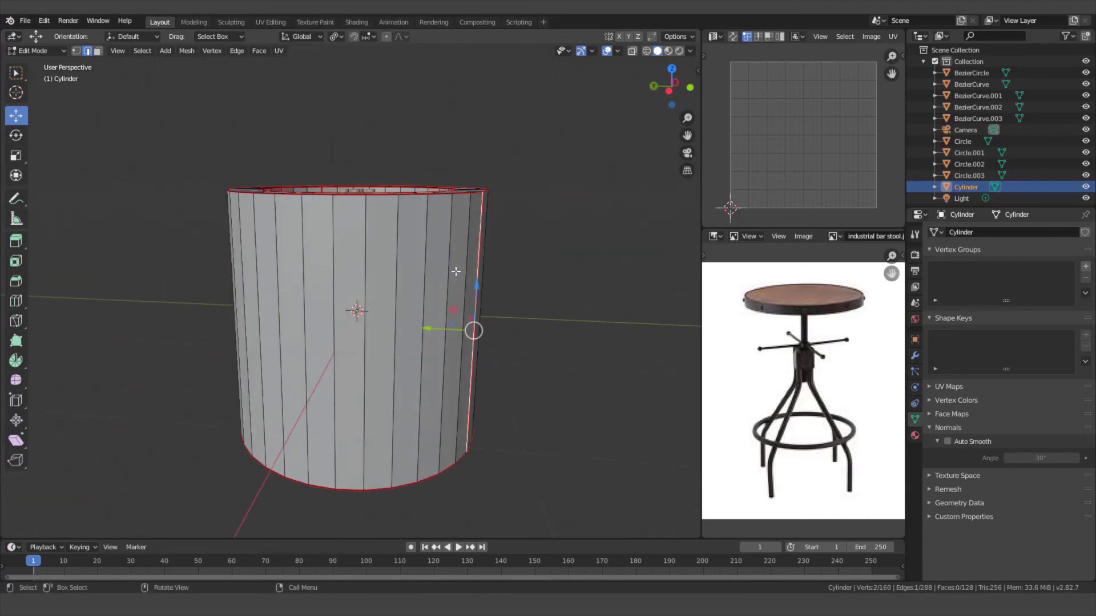
pyautogui.press('a')
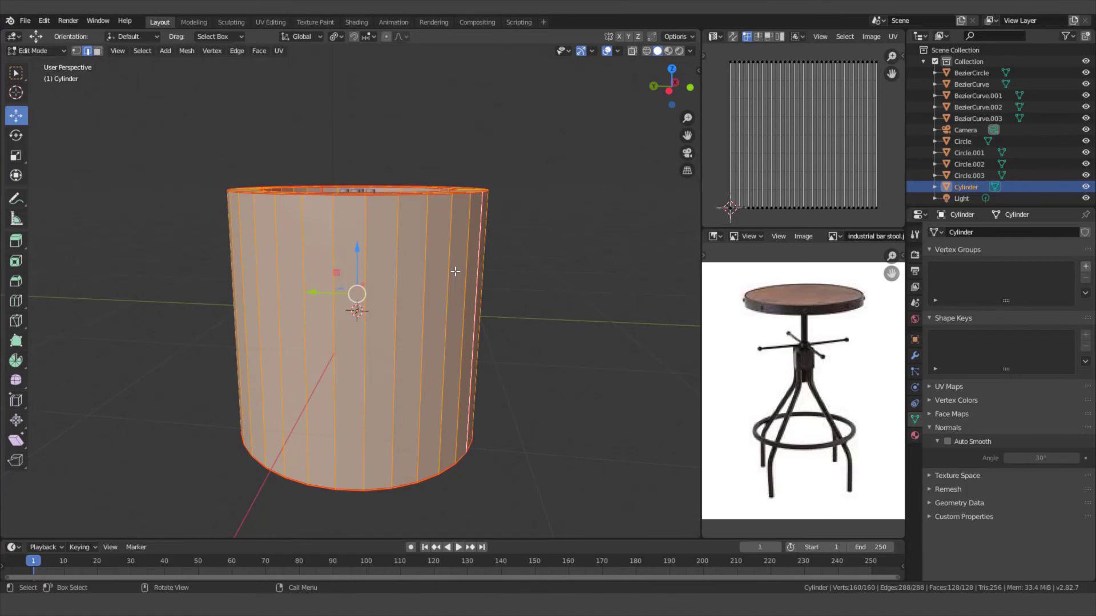
pyautogui.press('u')
pyautogui.click(454, 272)
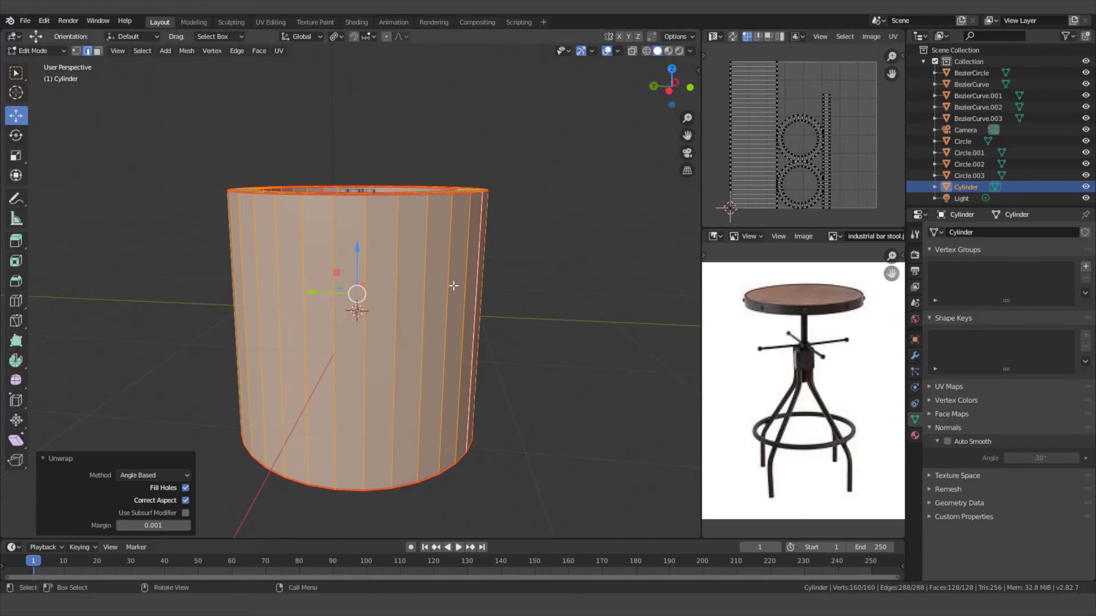
# Step: In Object Mode, shade the cylinder smooth and enable Auto Smooth in its normals settings
pyautogui.scroll(-2, 453, 285)
pyautogui.press('Tab')
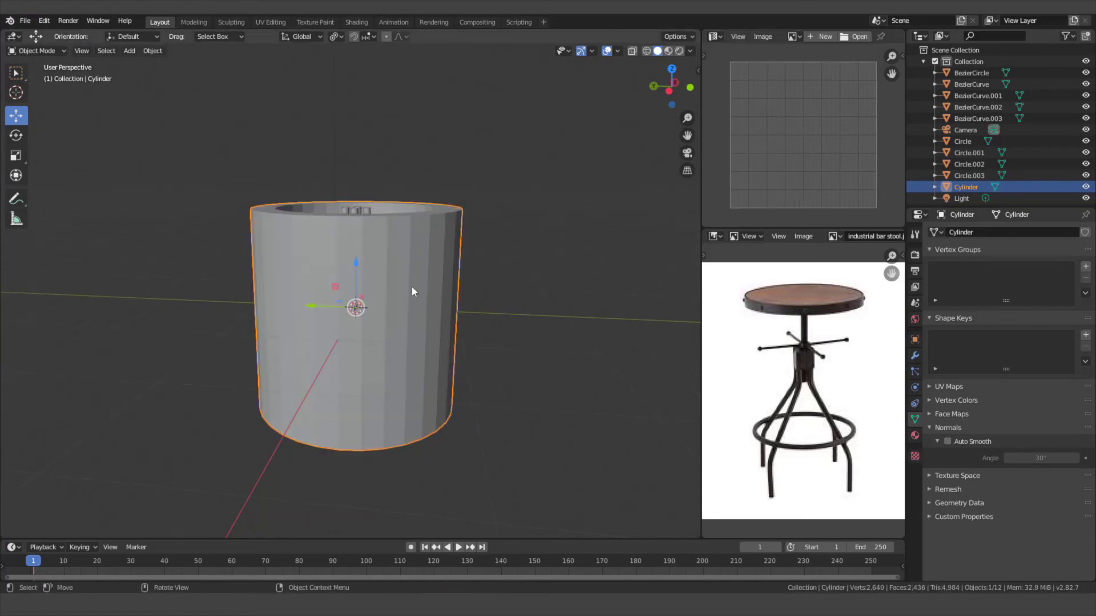
pyautogui.moveTo(412, 286); pyautogui.dragTo(379, 293, button='middle')
pyautogui.scroll(2, 378, 293)
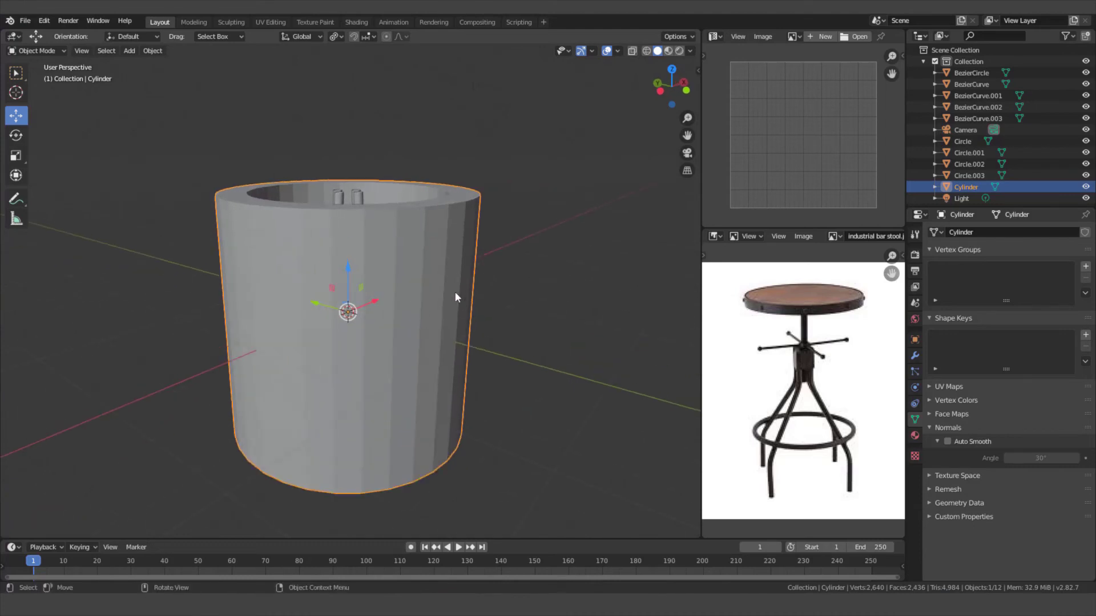
pyautogui.rightClick(456, 297)
pyautogui.click(432, 298)
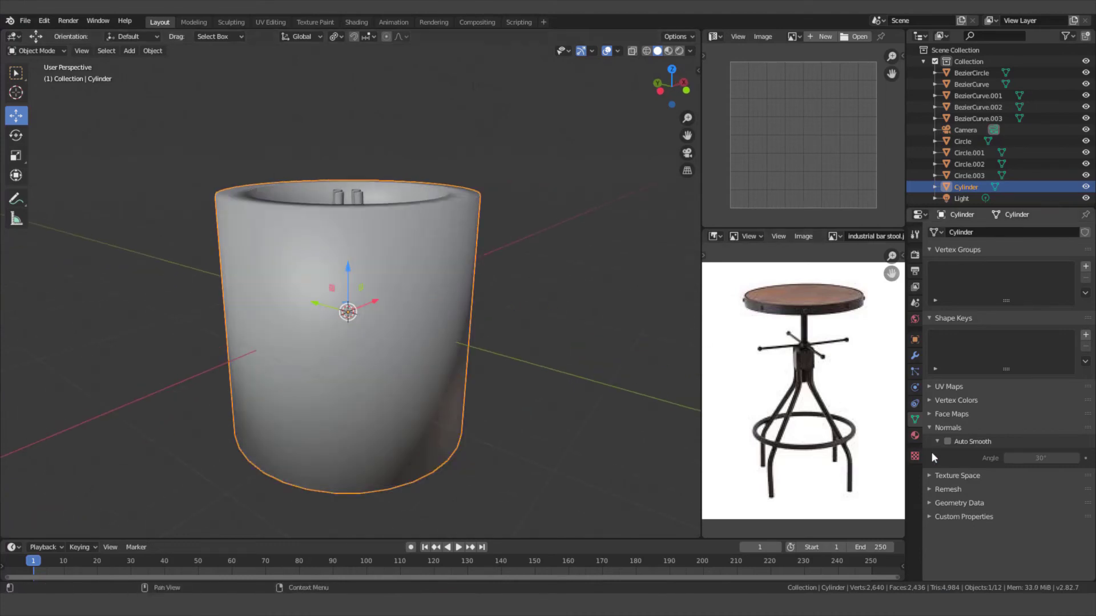
pyautogui.click(948, 442)
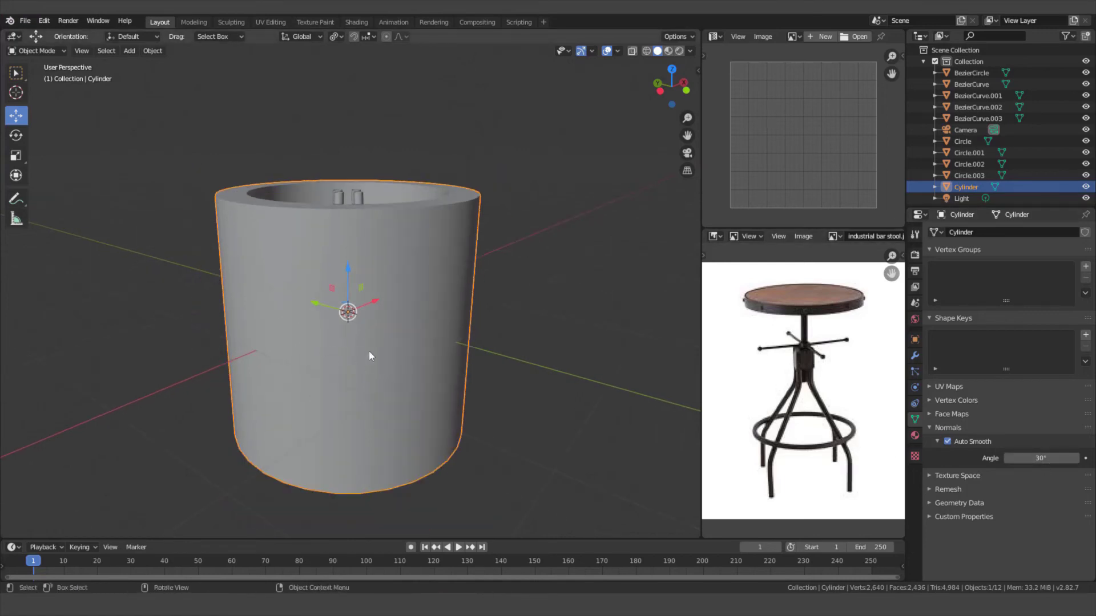
# Step: In Edit Mode, scale the whole cylinder mesh down to about 0.12 to fit between the stool legs
pyautogui.press('Tab')
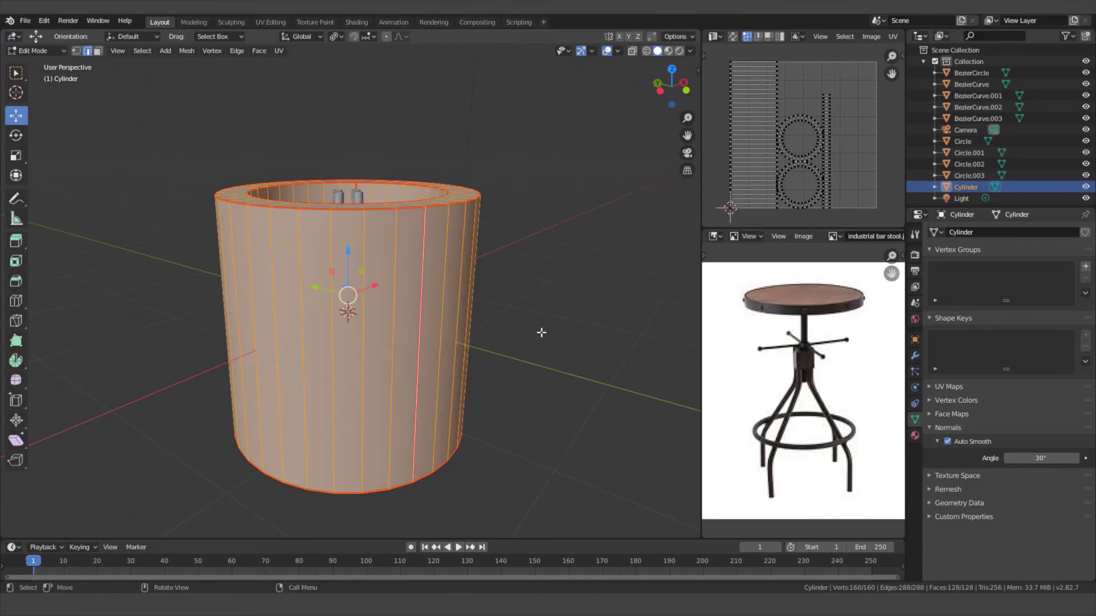
pyautogui.press('s')
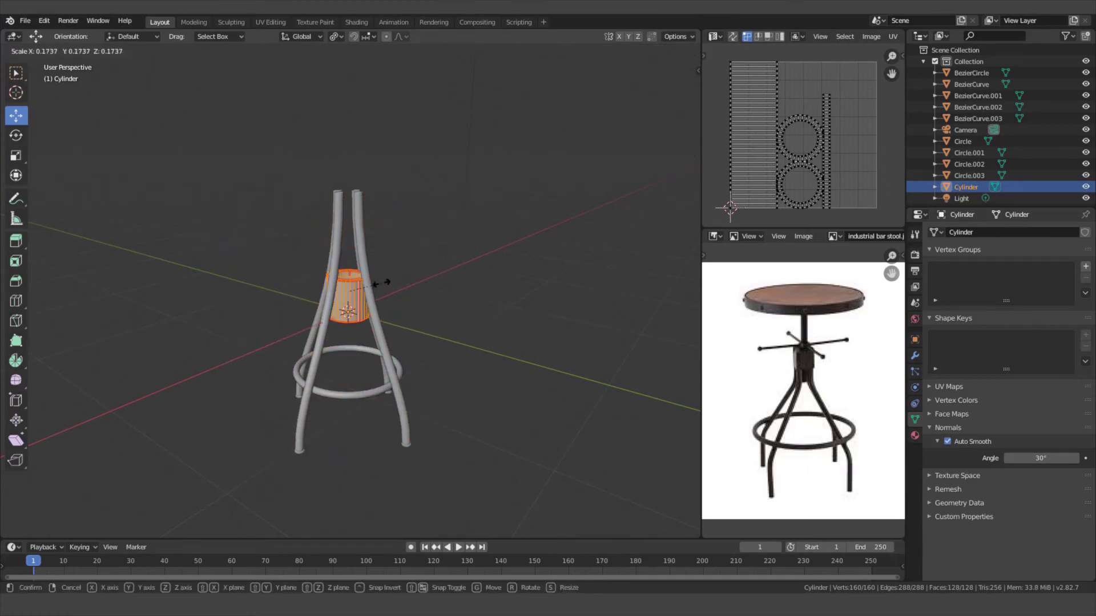
pyautogui.click(366, 291)
# Step: Move the cylinder mesh up along Z by about 0.79 m to the top ends of the legs
pyautogui.scroll(4, 381, 276)
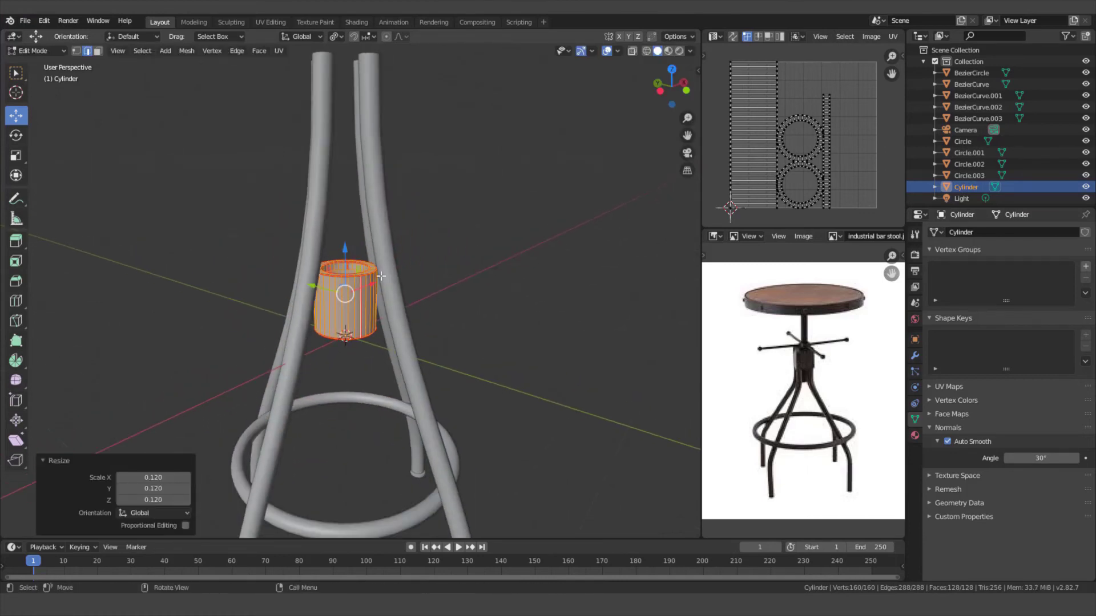
pyautogui.keyDown('shift'); pyautogui.moveTo(382, 276); pyautogui.dragTo(352, 326, button='middle'); pyautogui.keyUp('shift')
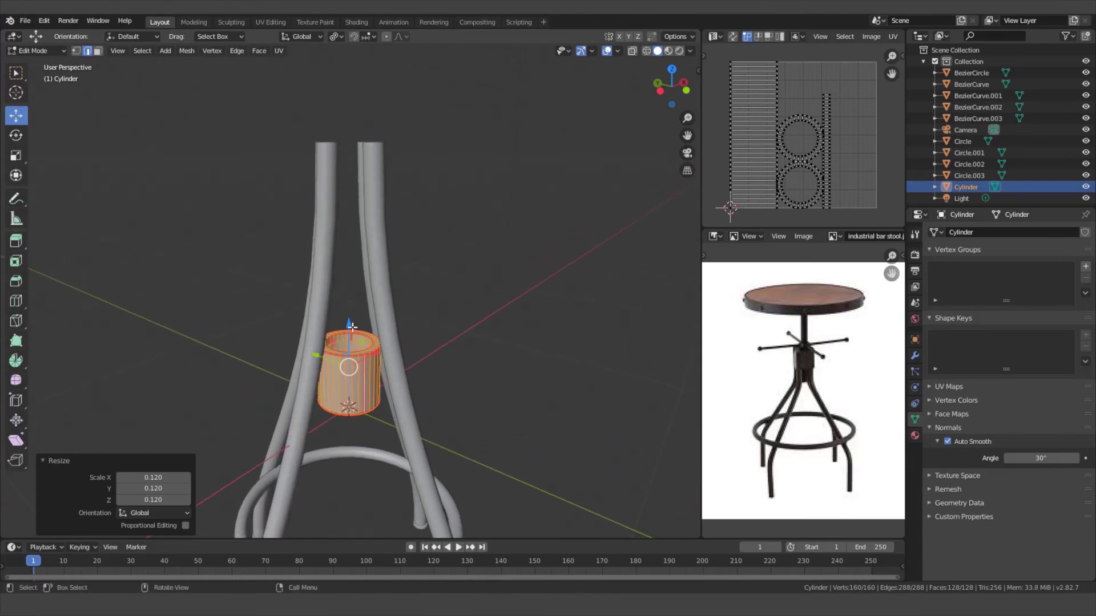
pyautogui.moveTo(349, 325); pyautogui.dragTo(357, 107)
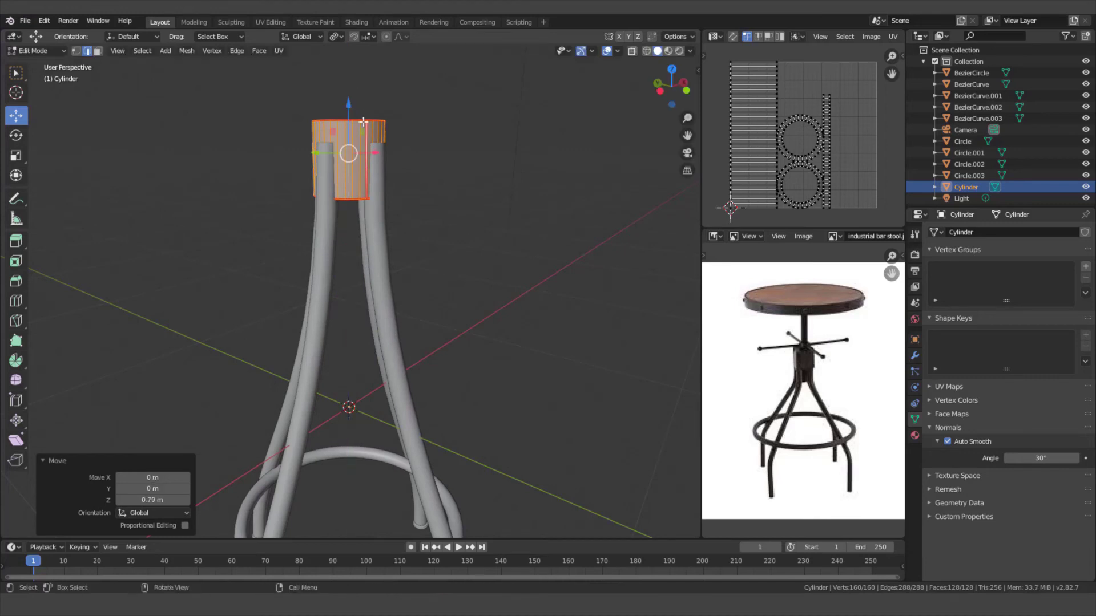
# Step: Scale the cylinder mesh down uniformly to about 0.564 so it sits between the four leg tops
pyautogui.scroll(2, 366, 127)
pyautogui.keyDown('shift'); pyautogui.moveTo(370, 132); pyautogui.dragTo(380, 287, button='middle'); pyautogui.keyUp('shift')
pyautogui.scroll(-2, 380, 286)
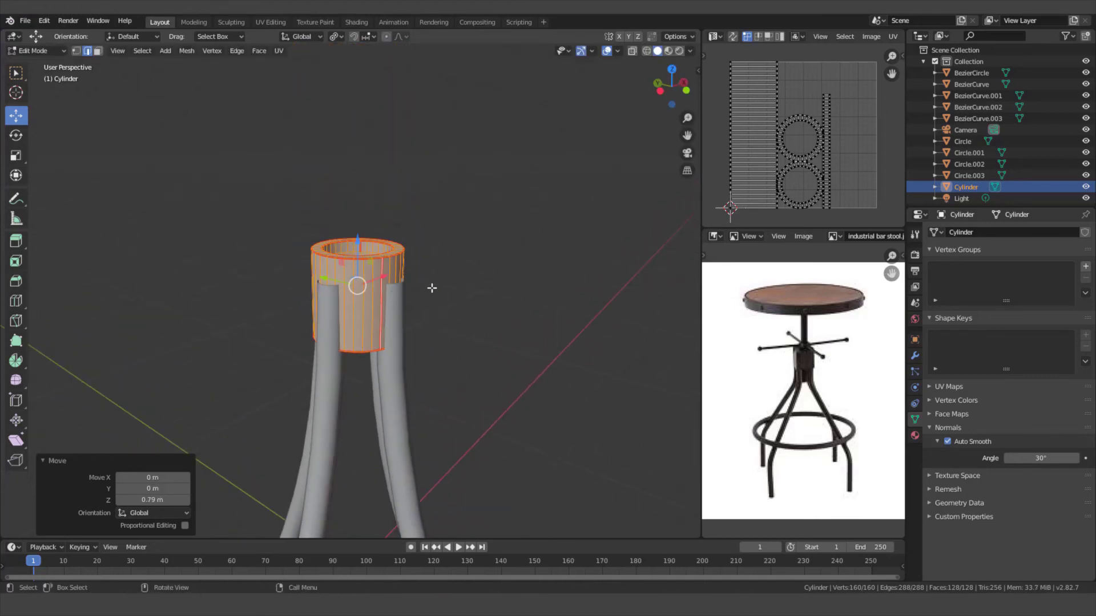
pyautogui.press('s')
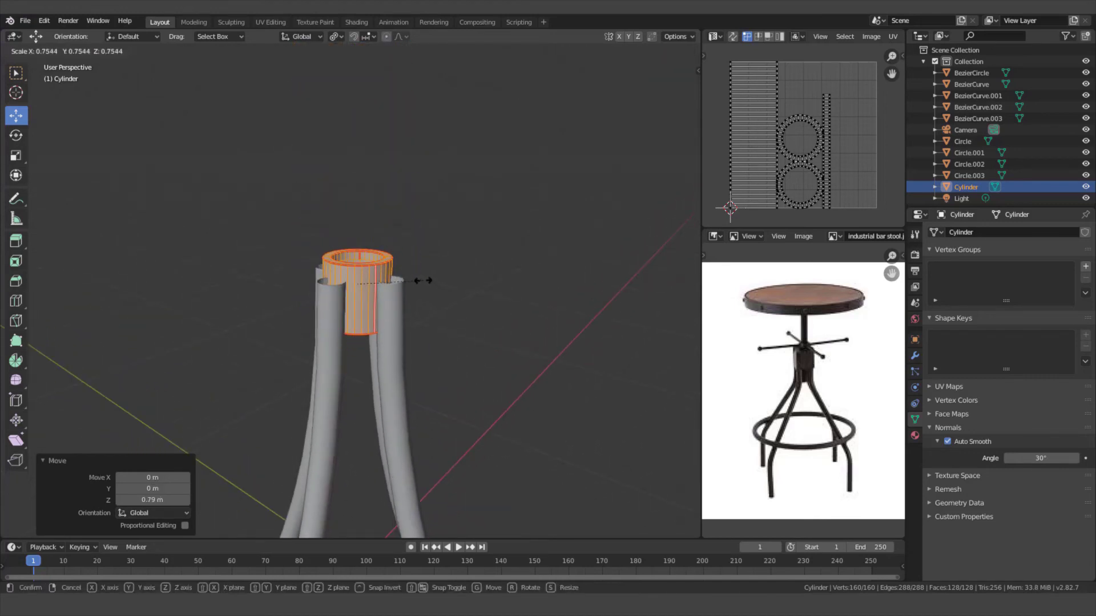
pyautogui.click(406, 273)
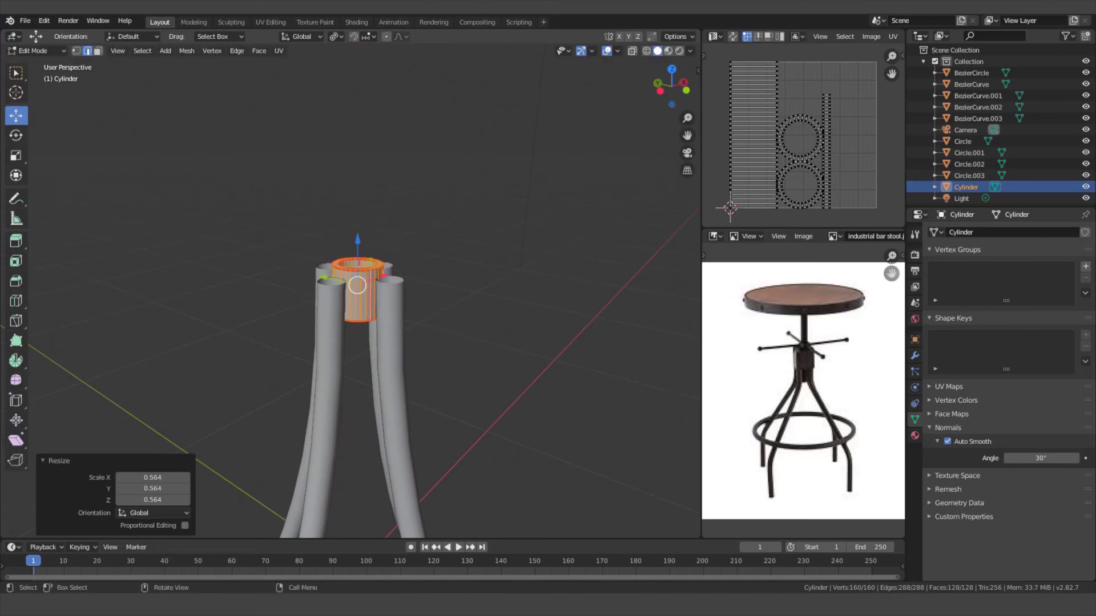
pyautogui.scroll(5, 406, 274)
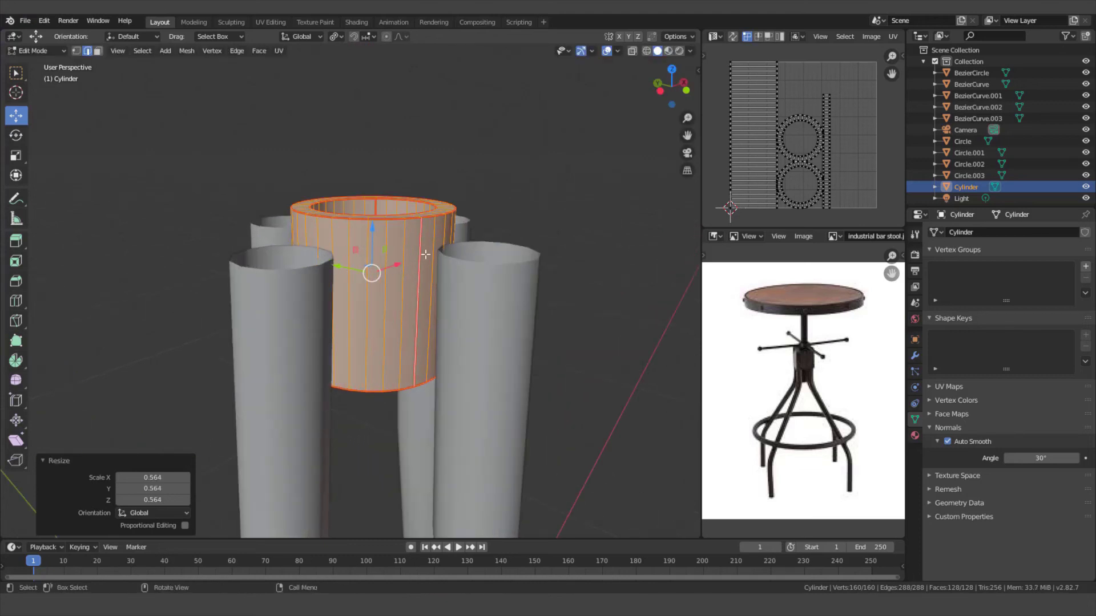
# Step: Scale the whole cylinder mesh up uniformly to about 1.084 so it meets the surrounding leg tops
pyautogui.scroll(-2, 431, 250)
pyautogui.moveTo(431, 250); pyautogui.dragTo(493, 267, button='middle')
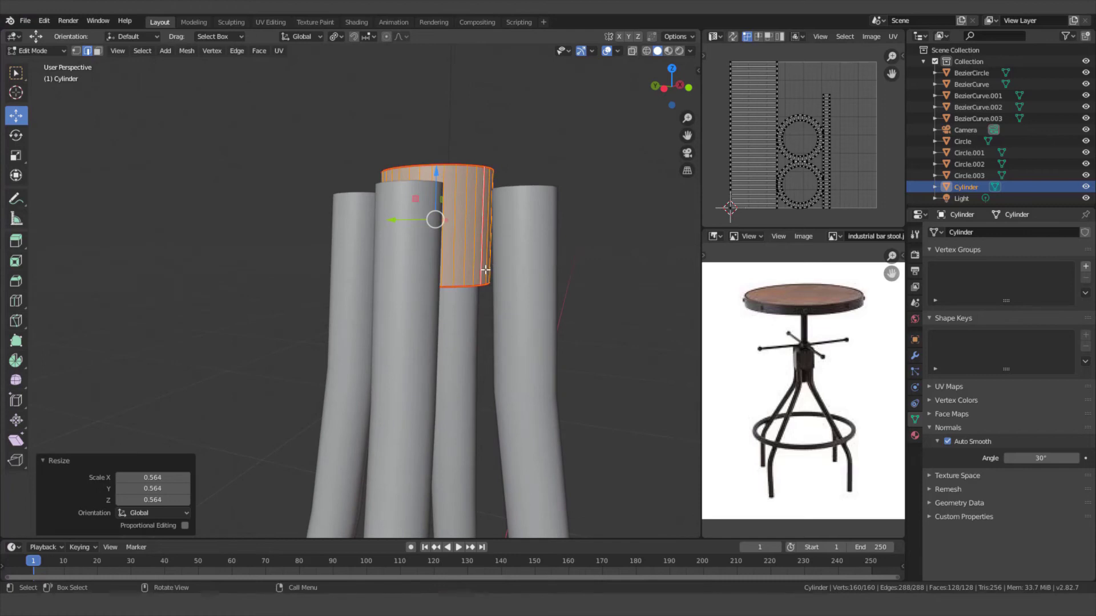
pyautogui.press('s')
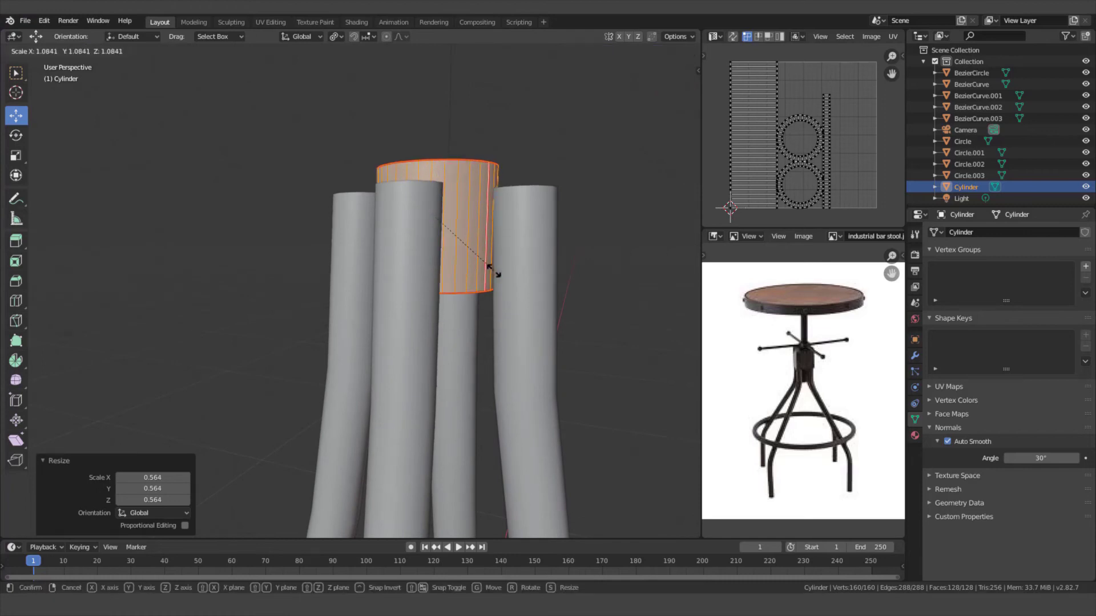
pyautogui.click(492, 273)
# Step: Clear the mesh selection, return to Object Mode and deselect the cylinder
pyautogui.moveTo(479, 279); pyautogui.dragTo(459, 292, button='middle')
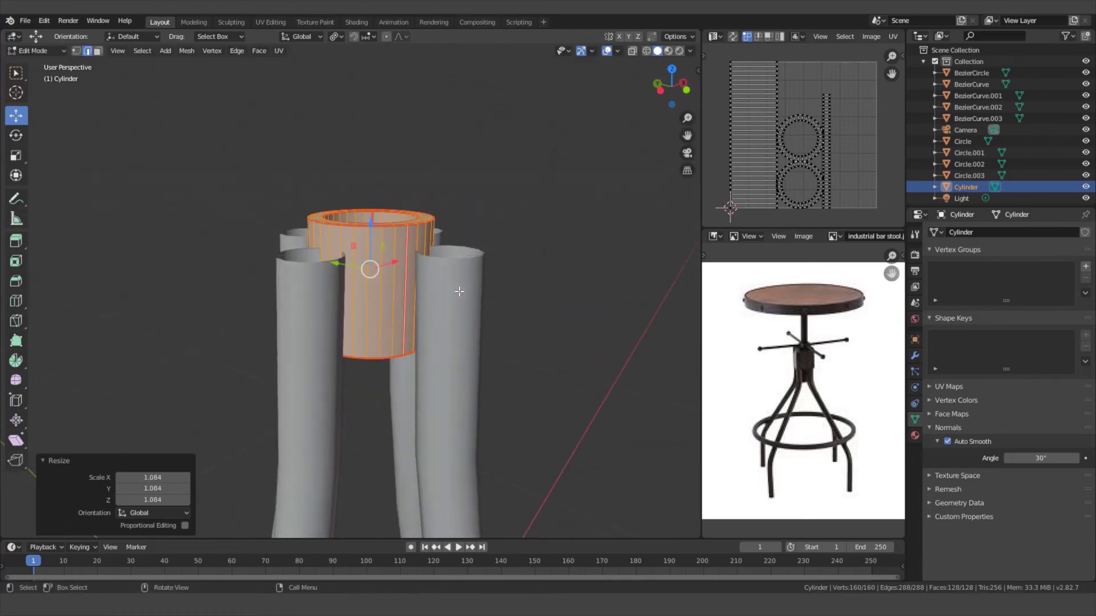
pyautogui.scroll(-2, 463, 291)
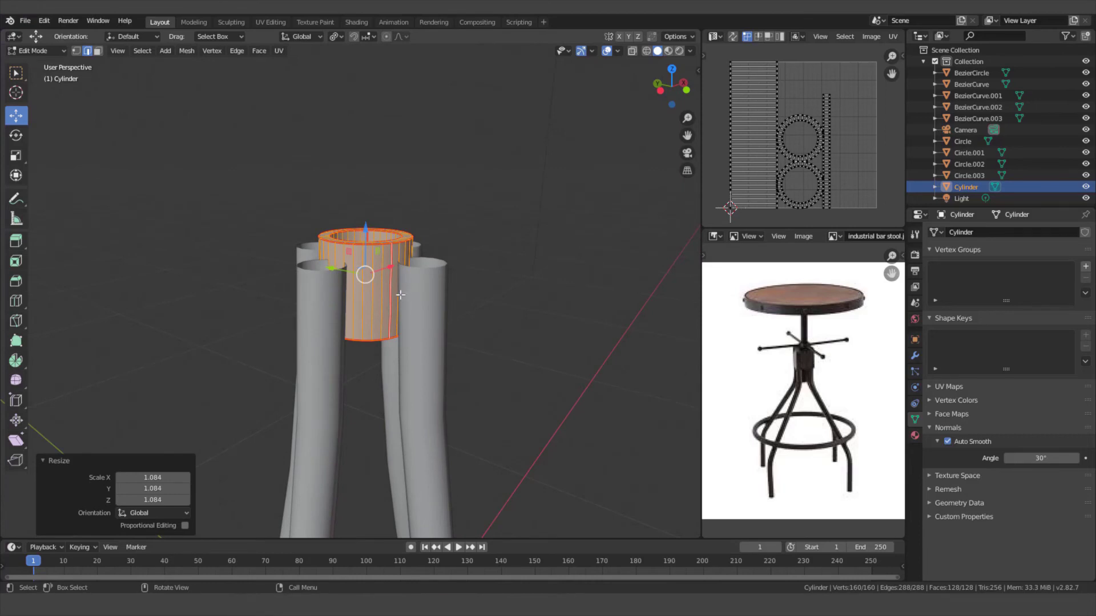
pyautogui.scroll(2, 399, 294)
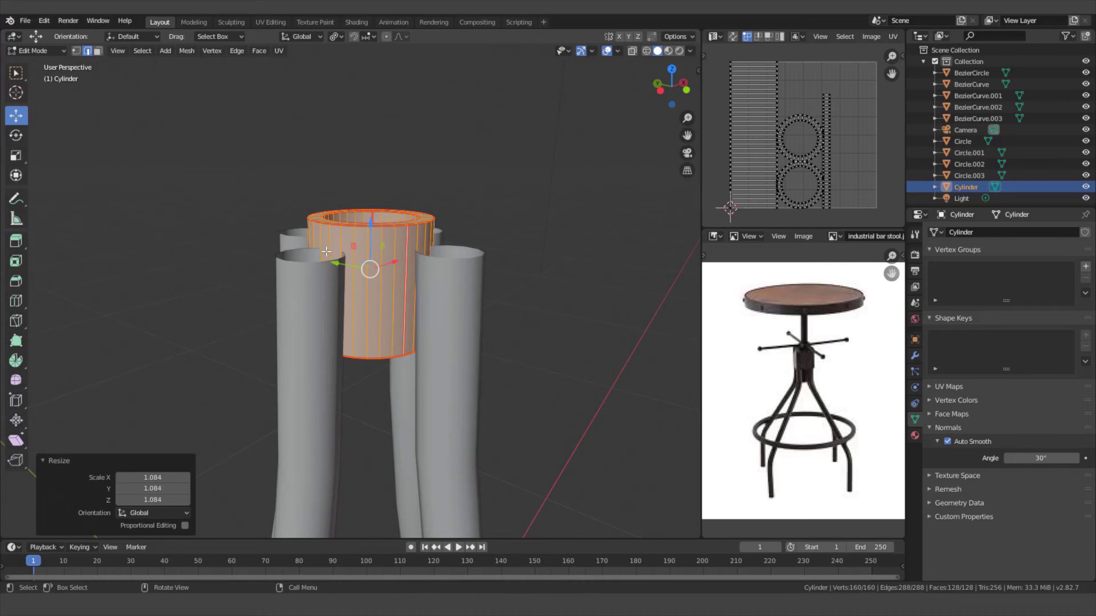
pyautogui.scroll(-2, 337, 246)
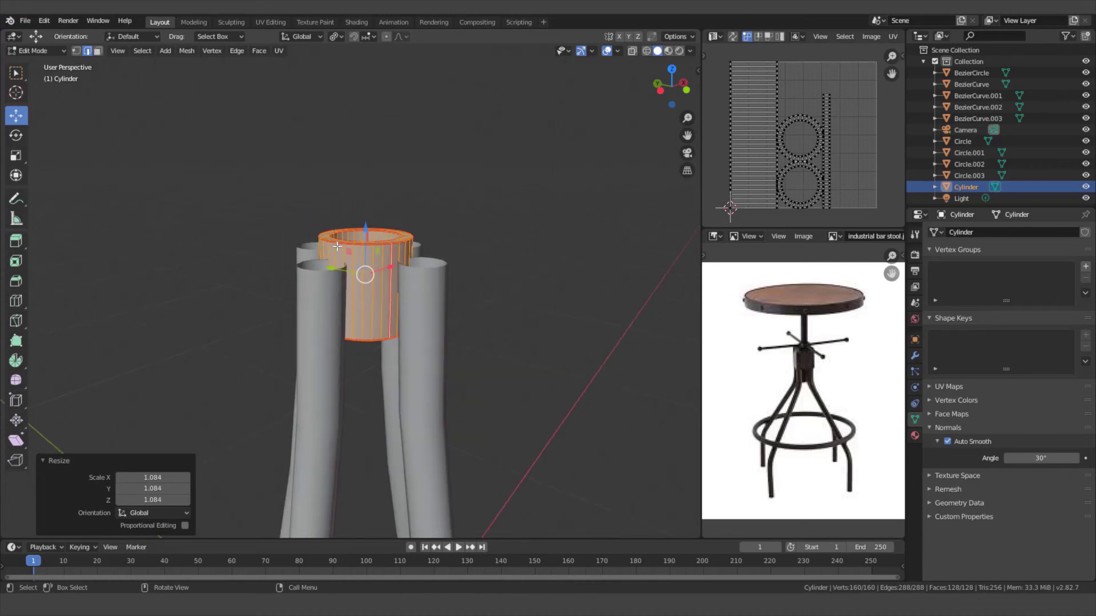
pyautogui.hotkey('alt', 'a')
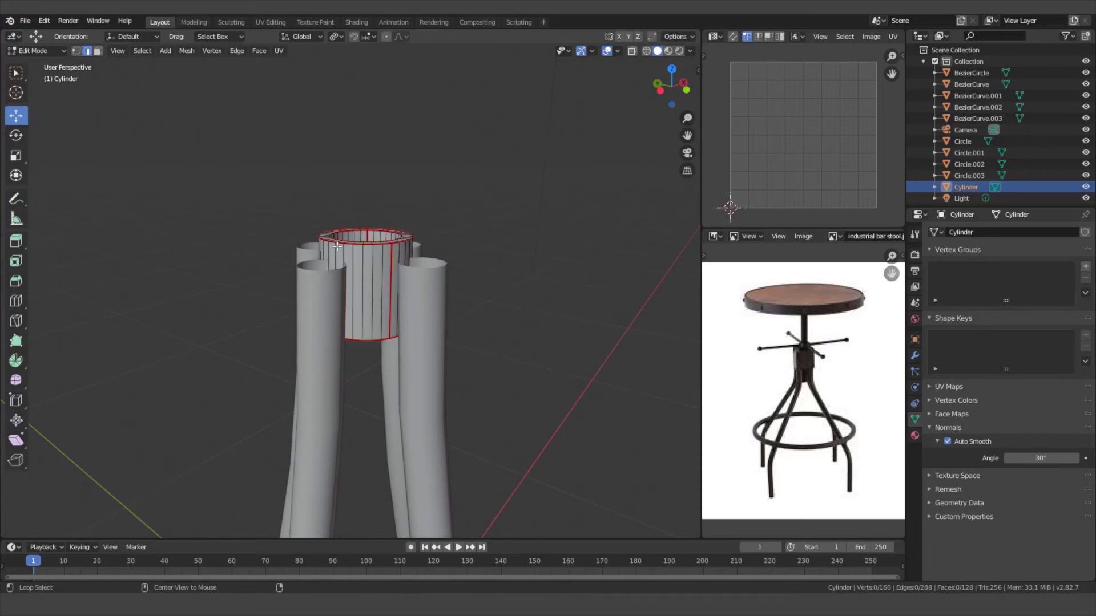
pyautogui.press('Tab')
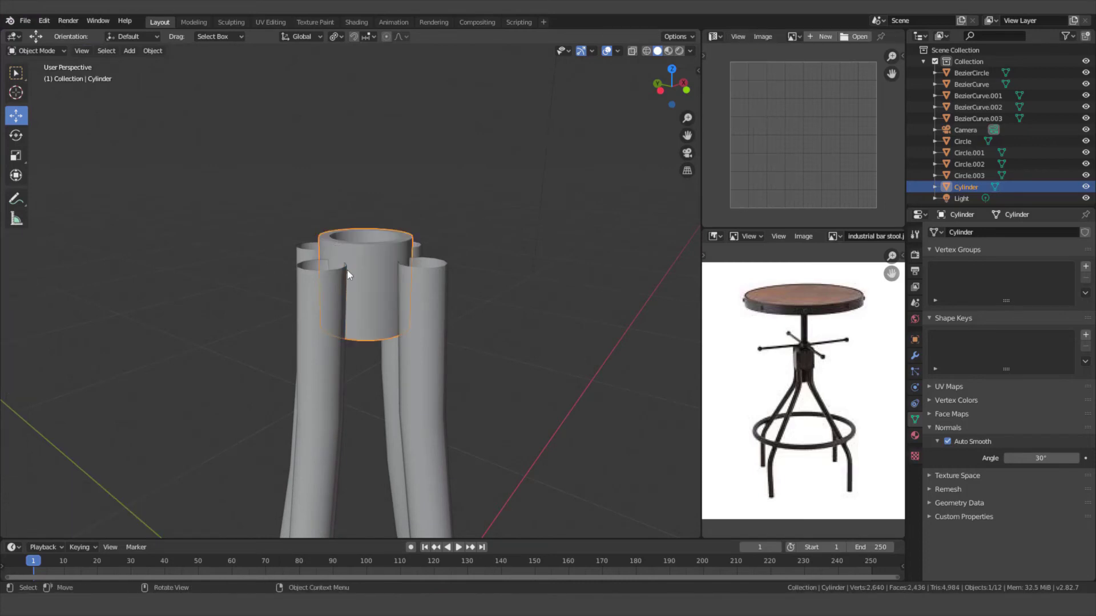
pyautogui.moveTo(347, 270)
pyautogui.mouseDown(button='middle')
pyautogui.moveTo(331, 249)
pyautogui.moveTo(371, 260)
pyautogui.moveTo(361, 286)
pyautogui.mouseUp(button='middle')
pyautogui.scroll(-3, 371, 263)
pyautogui.scroll(5, 375, 256)
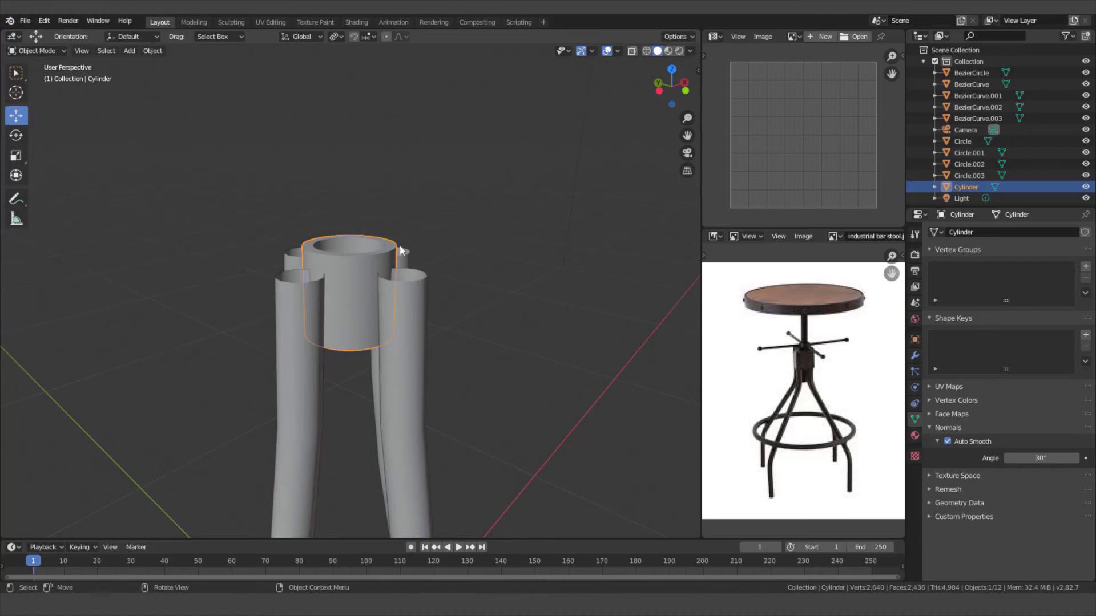
pyautogui.hotkey('alt', 'a')
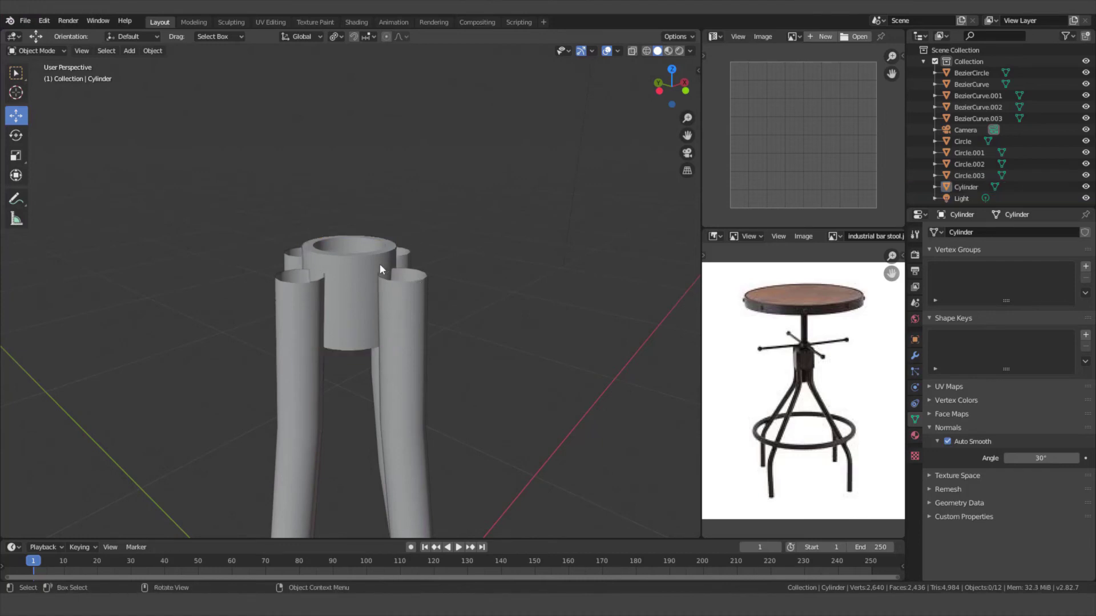
# Step: Add a 2 m cube mesh and scale it down uniformly to about 0.149
pyautogui.hotkey('shift', 'a')
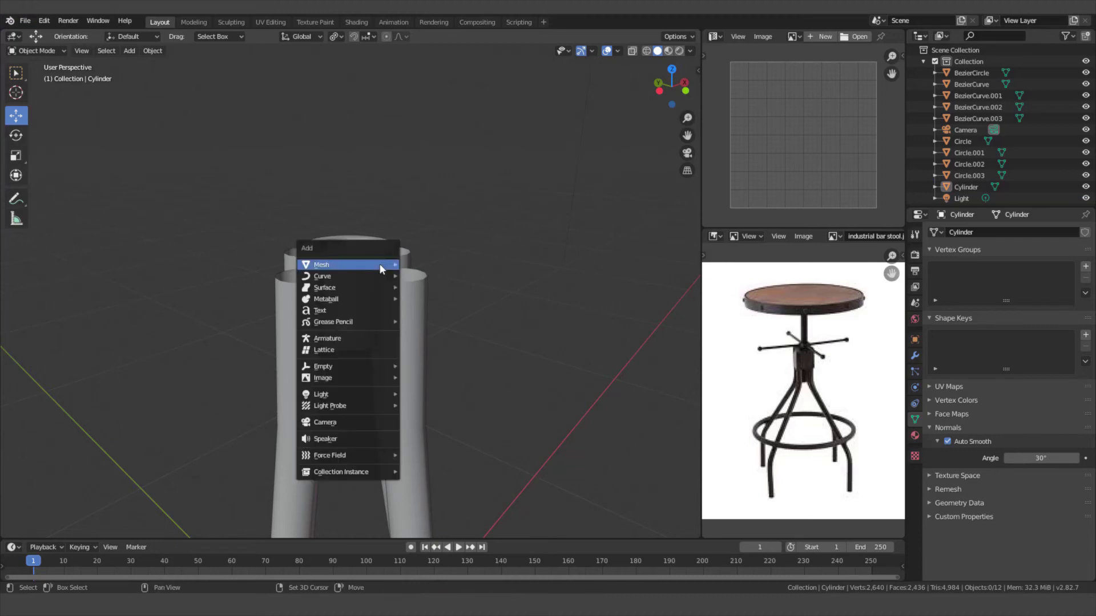
pyautogui.moveTo(379, 264)
pyautogui.click(436, 275)
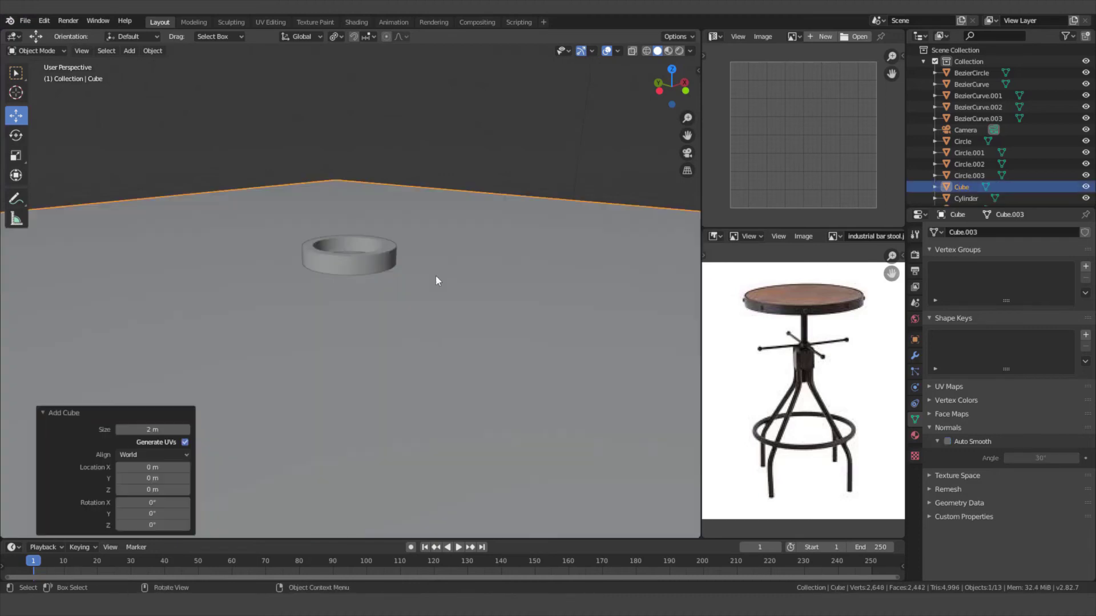
pyautogui.scroll(-3, 342, 284)
pyautogui.scroll(-2, 364, 275)
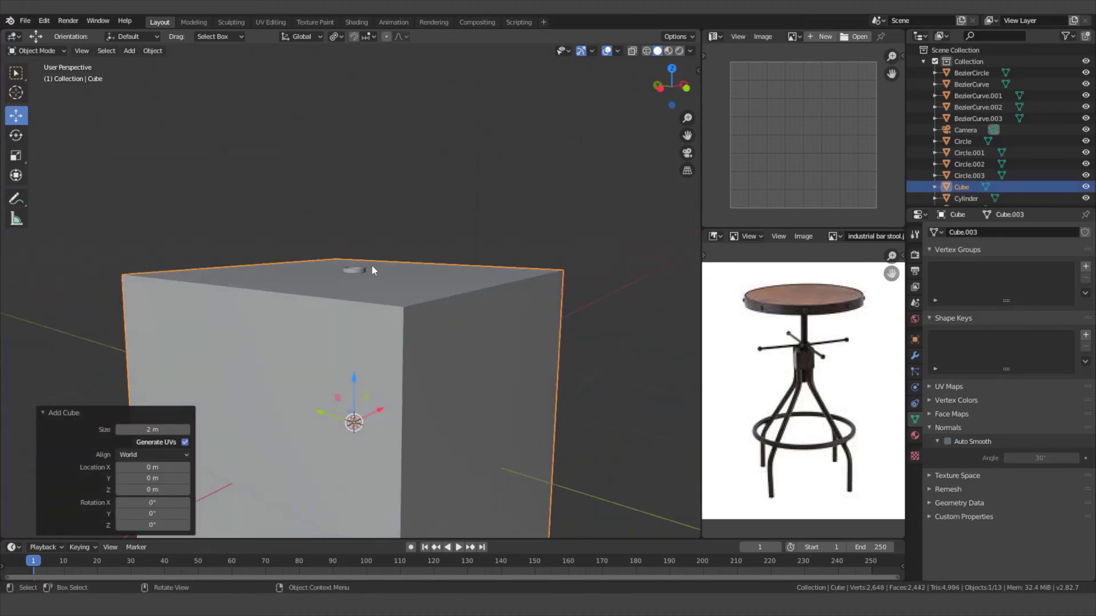
pyautogui.moveTo(372, 273); pyautogui.dragTo(408, 179, button='middle')
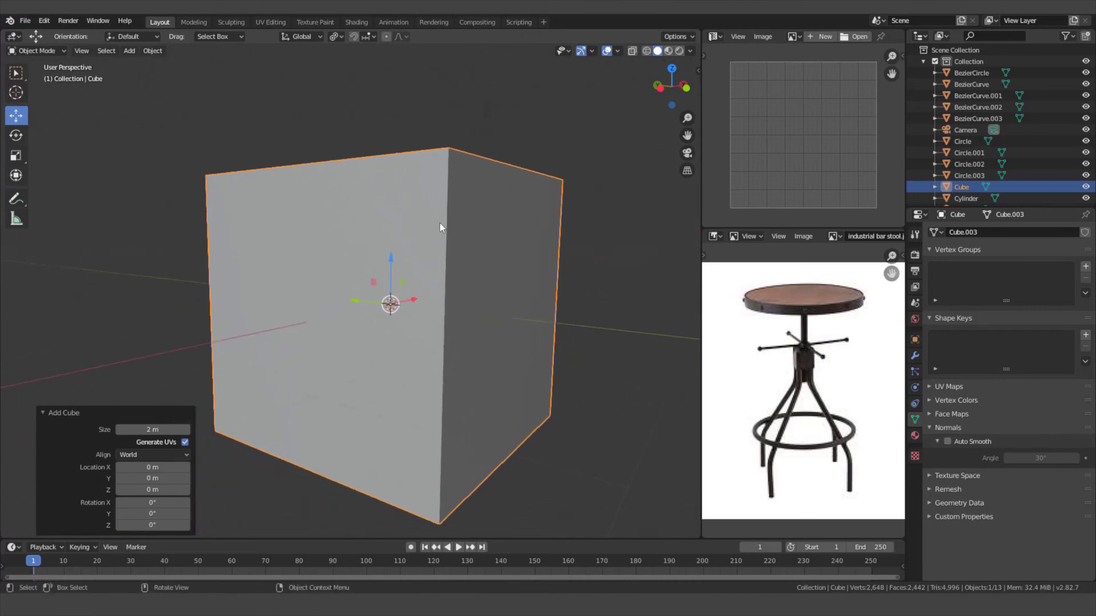
pyautogui.press('s')
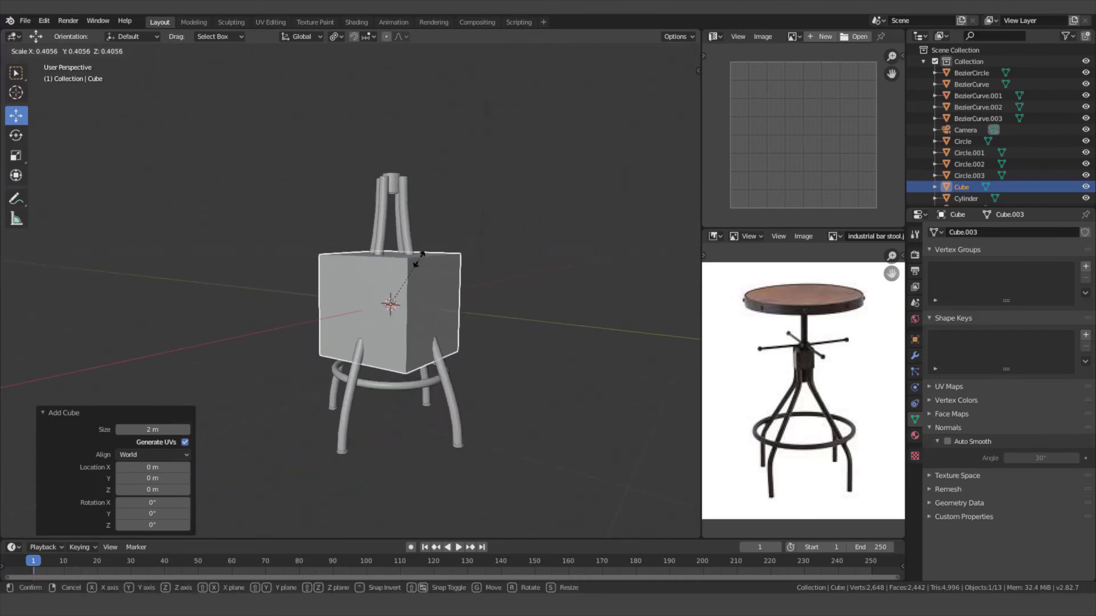
pyautogui.click(399, 269)
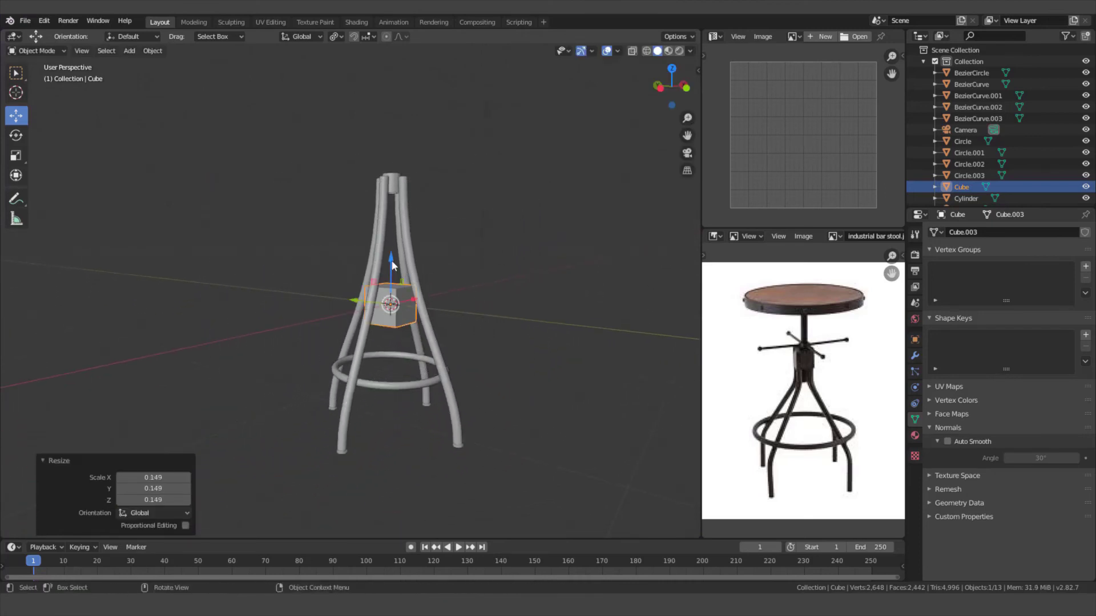
# Step: Move the cube up along Z by about 1.04 m to the top of the stool legs
pyautogui.press('g')
pyautogui.press('z')
pyautogui.click(394, 117)
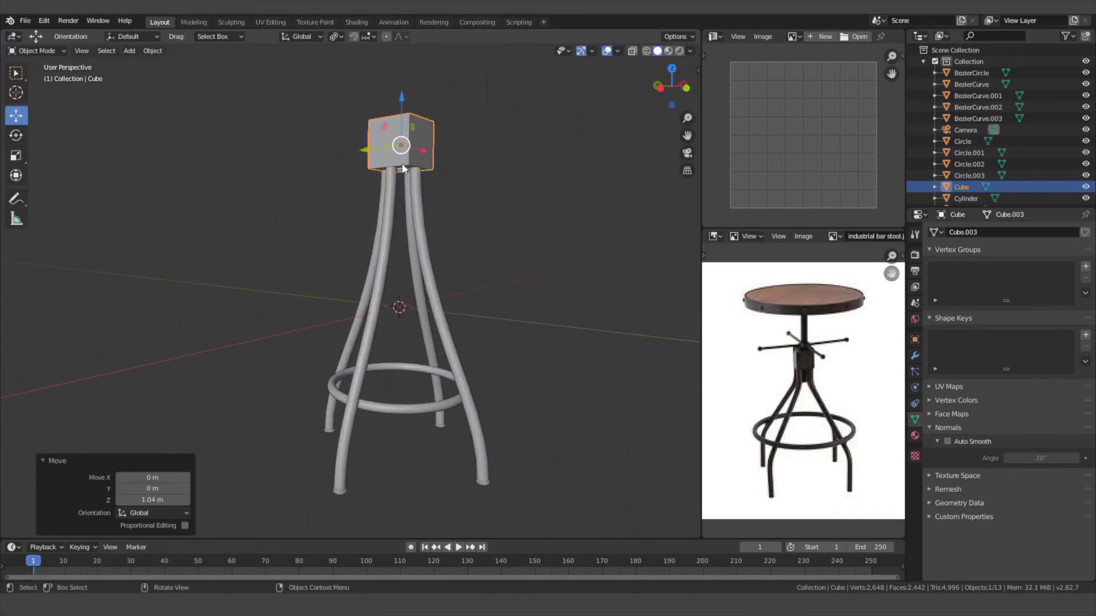
# Step: Flatten the cube into a thin plate by scaling it along Z to about 0.052
pyautogui.scroll(3, 435, 157)
pyautogui.keyDown('shift'); pyautogui.moveTo(434, 157); pyautogui.dragTo(404, 262, button='middle'); pyautogui.keyUp('shift')
pyautogui.scroll(-1, 403, 277)
pyautogui.scroll(3, 405, 268)
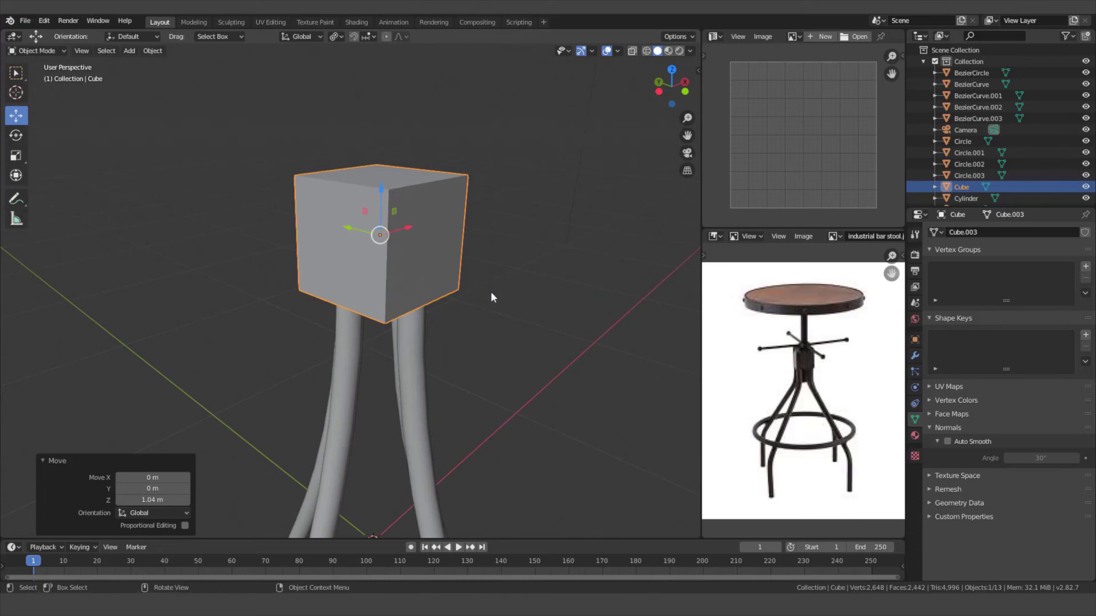
pyautogui.press('s')
pyautogui.press('z')
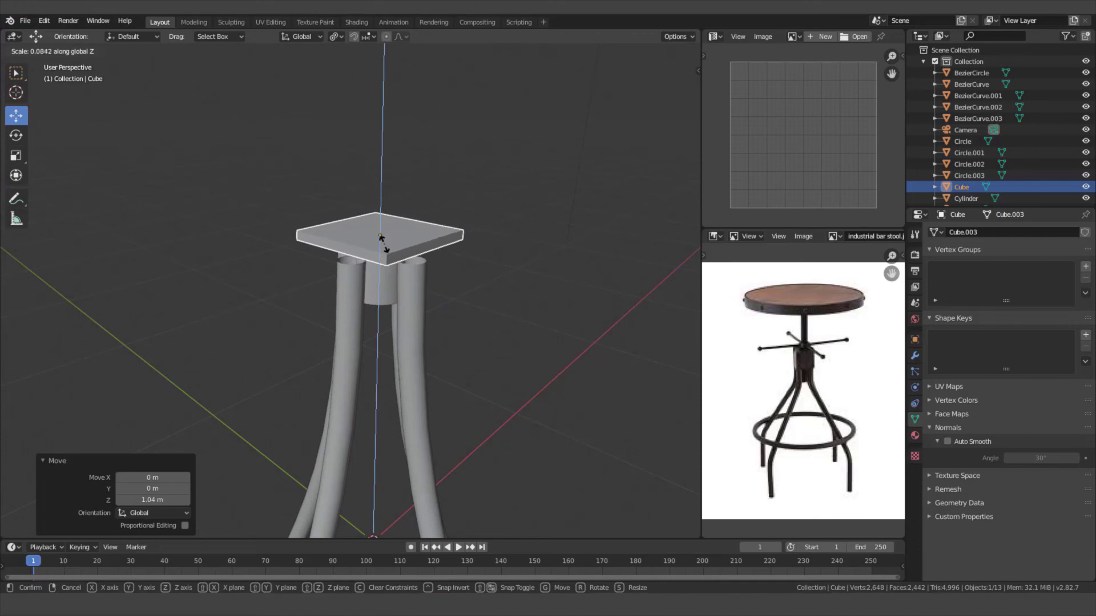
pyautogui.click(384, 240)
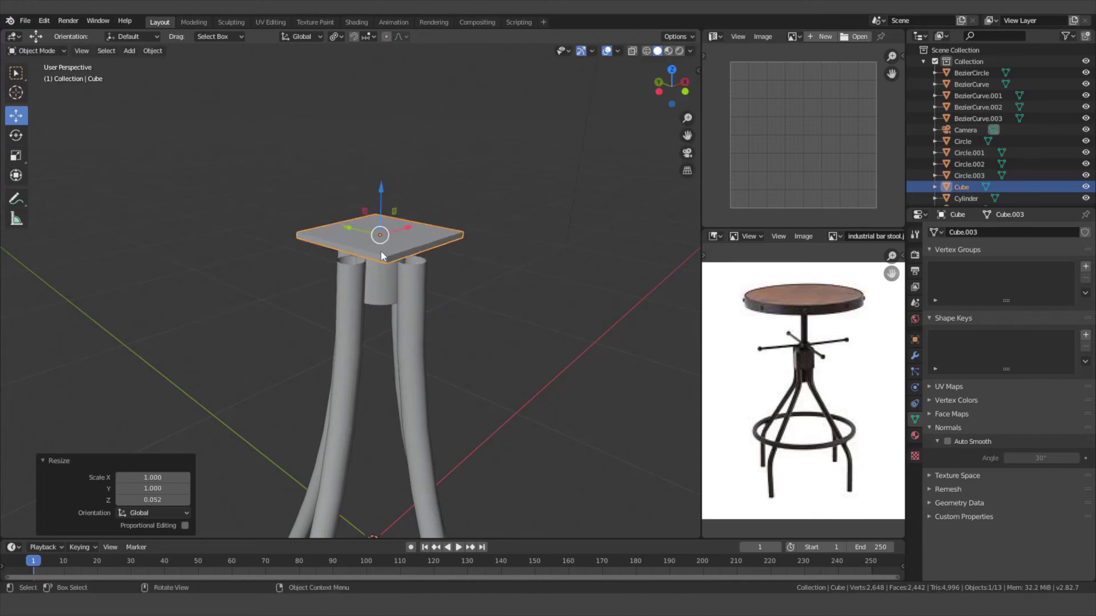
# Step: In Edit Mode, bevel the plate's four vertical corner edges with an offset of about 0.505 m
pyautogui.scroll(3, 381, 251)
pyautogui.press('Tab')
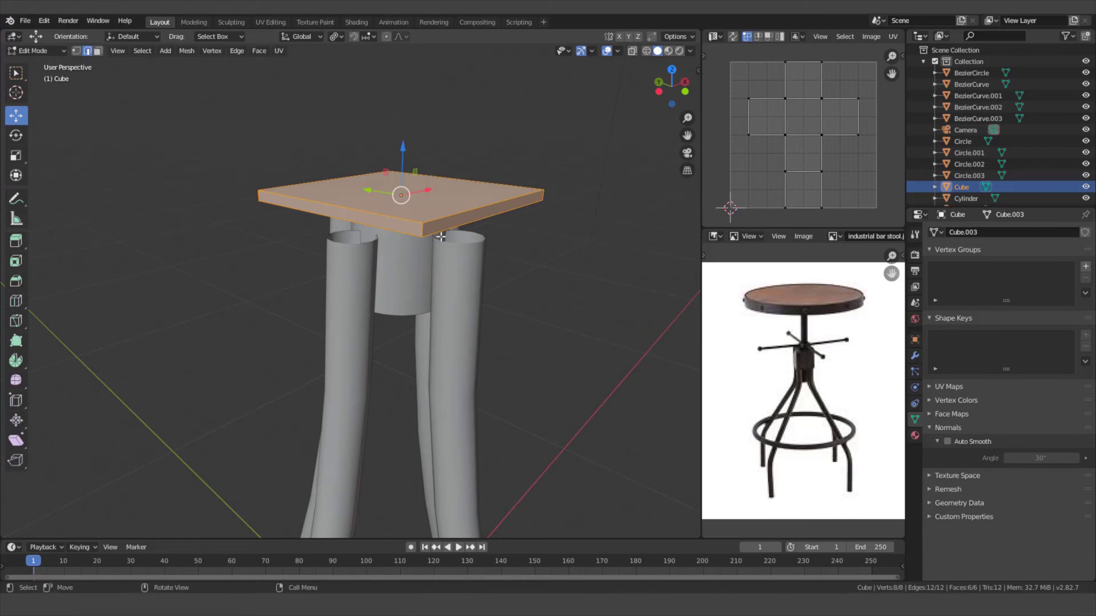
pyautogui.click(423, 232)
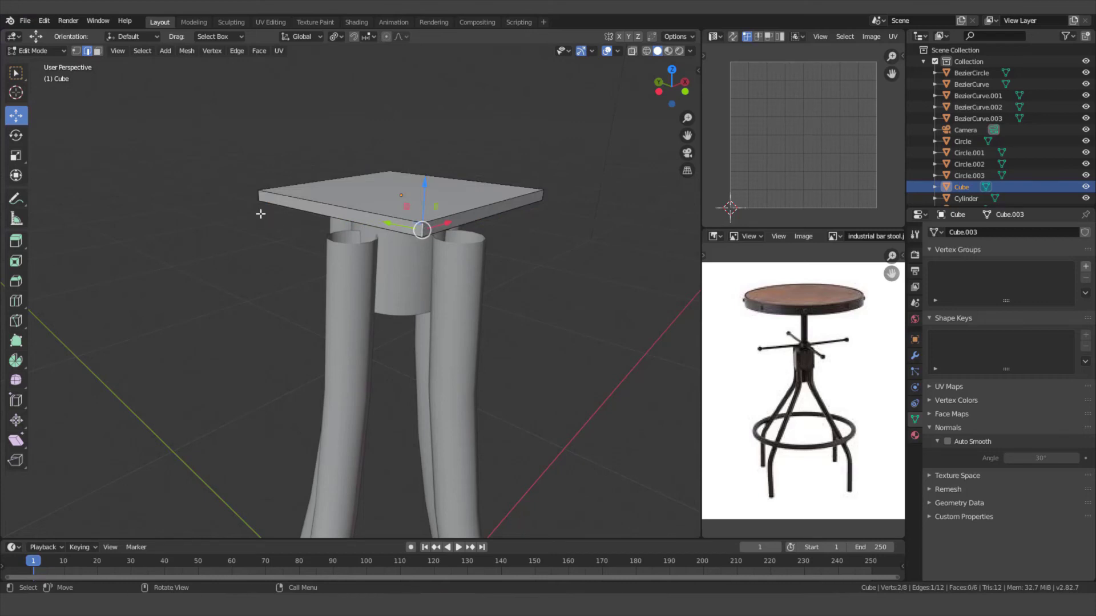
pyautogui.keyDown('shift'); pyautogui.click(259, 193); pyautogui.keyUp('shift')
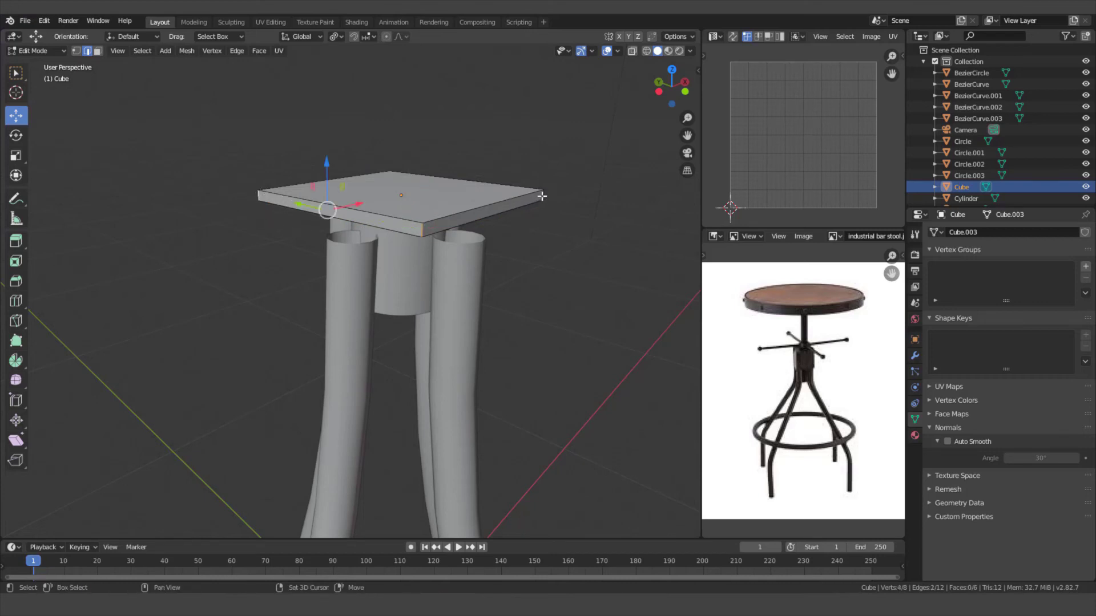
pyautogui.keyDown('shift'); pyautogui.click(542, 196); pyautogui.keyUp('shift')
pyautogui.moveTo(542, 195); pyautogui.dragTo(308, 179, button='middle')
pyautogui.keyDown('shift'); pyautogui.click(415, 160); pyautogui.keyUp('shift')
pyautogui.scroll(1, 459, 180)
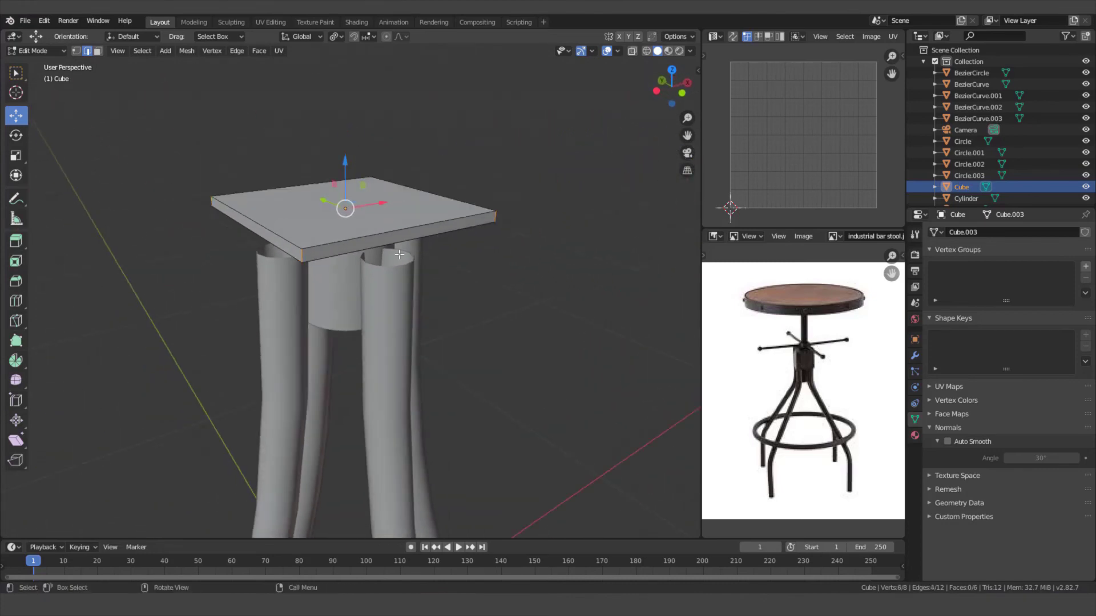
pyautogui.hotkey('ctrl', 'b')
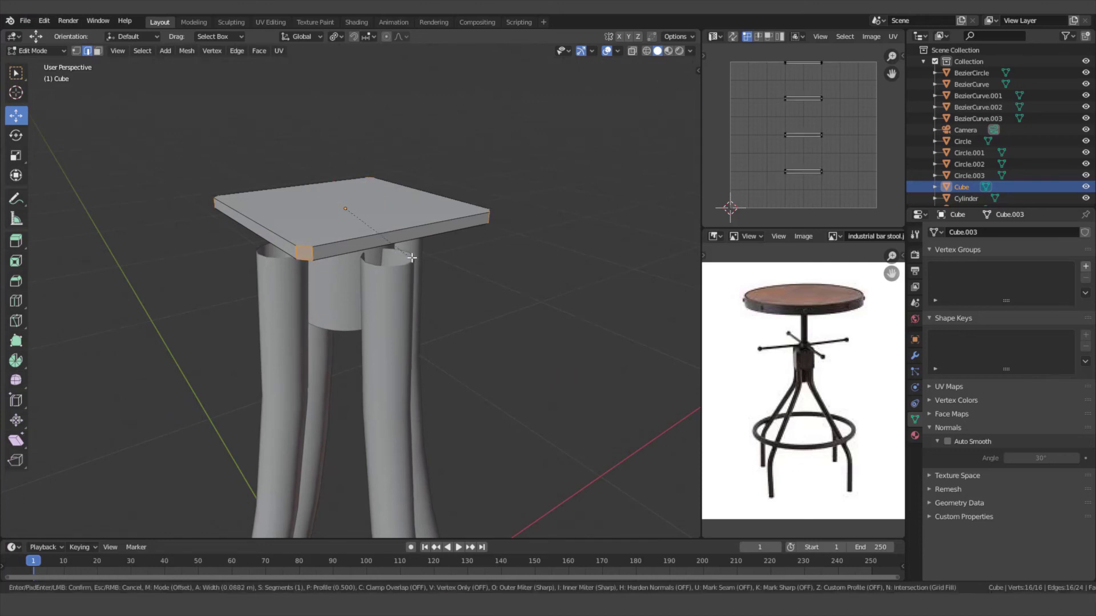
pyautogui.click(453, 249)
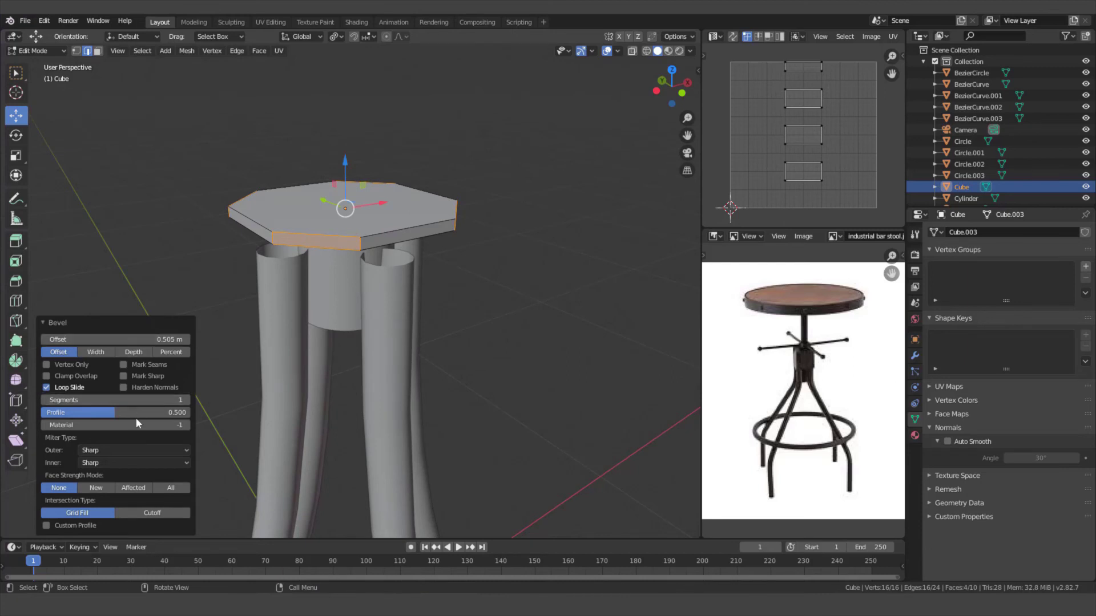
# Step: Enable Clamp Overlap for the corner bevel and set its segments to 8
pyautogui.click(46, 377)
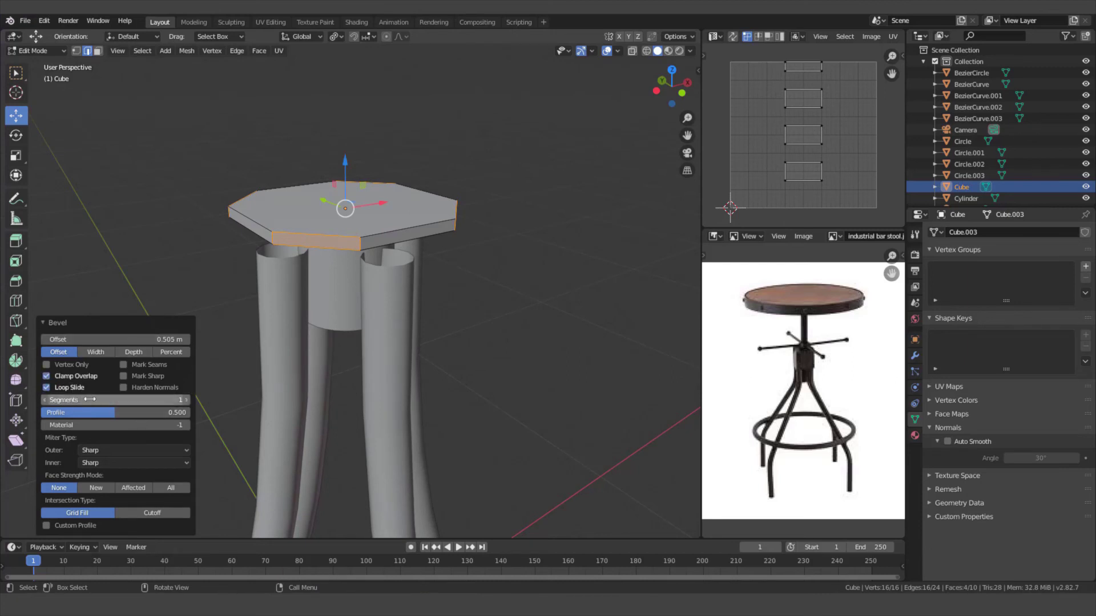
pyautogui.click(186, 401)
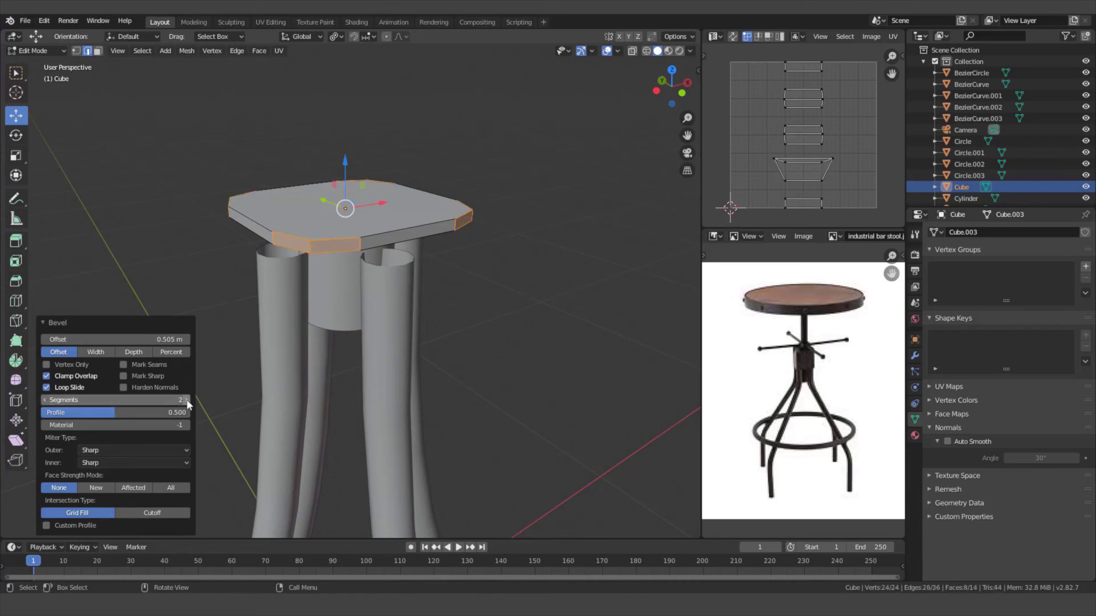
pyautogui.click(187, 401)
pyautogui.click(187, 400)
pyautogui.click(187, 401)
pyautogui.click(187, 400)
pyautogui.click(187, 401)
pyautogui.click(187, 401)
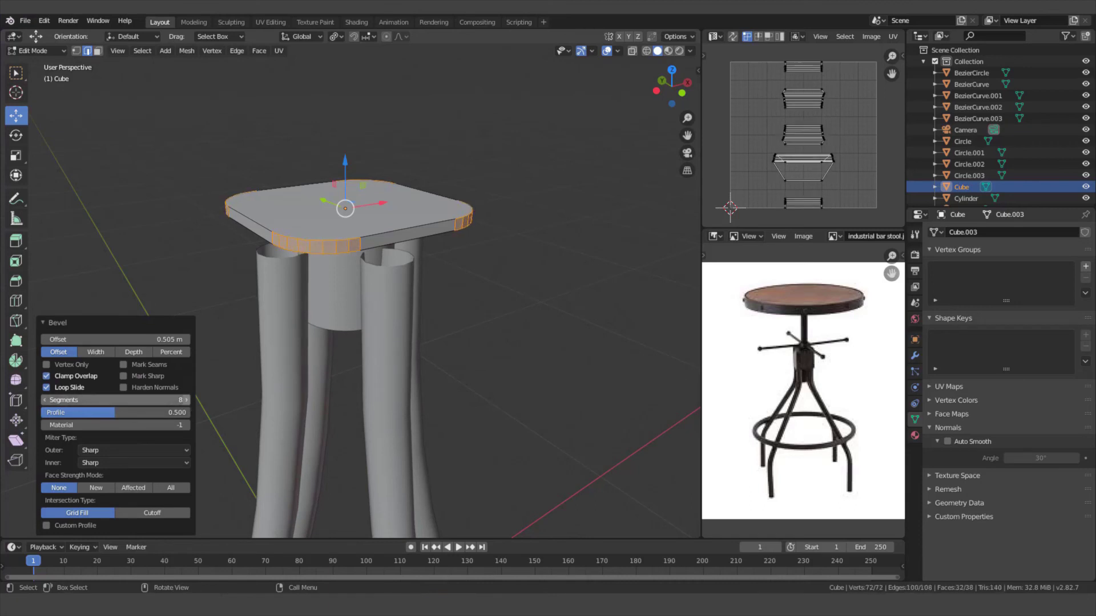
# Step: Mark the plate's top and bottom perimeter edge loops as UV seams
pyautogui.scroll(3, 321, 264)
pyautogui.scroll(-3, 321, 263)
pyautogui.moveTo(322, 263); pyautogui.dragTo(337, 254, button='middle')
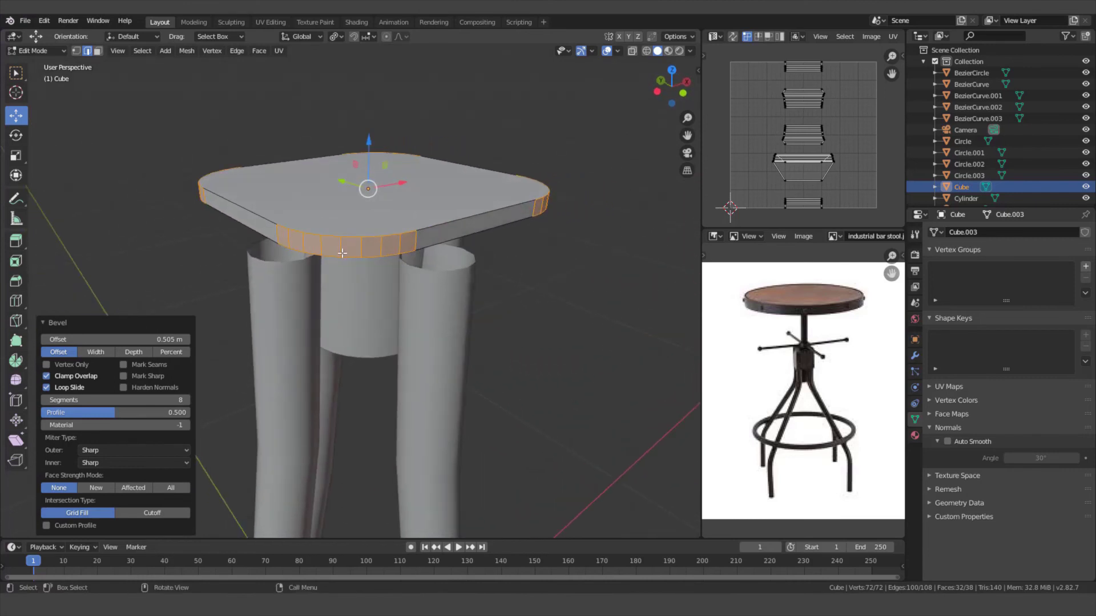
pyautogui.scroll(-1, 339, 255)
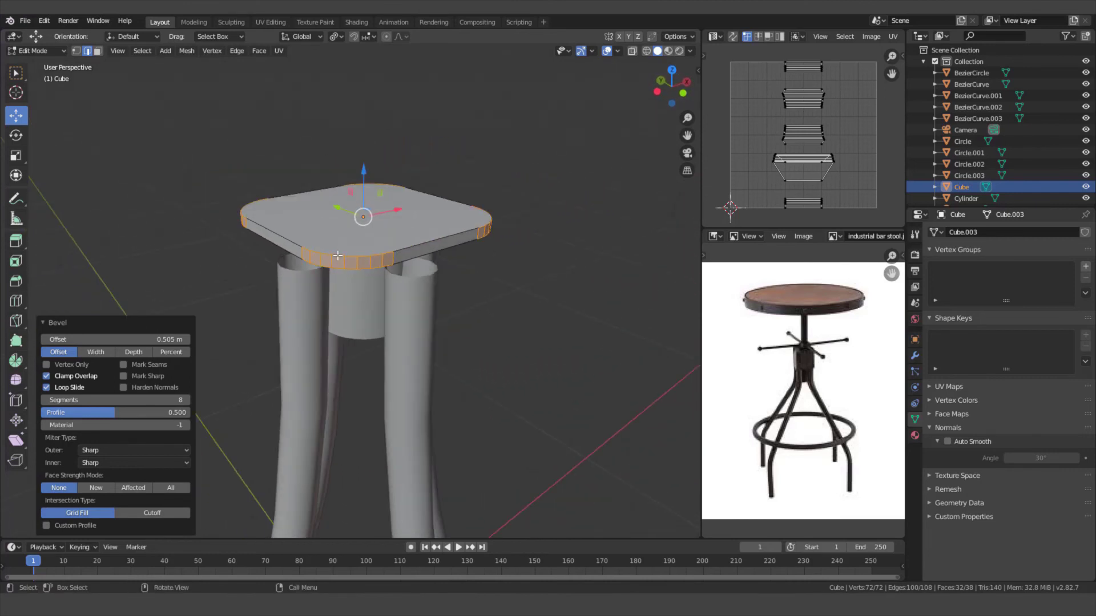
pyautogui.hotkey('alt', 'a')
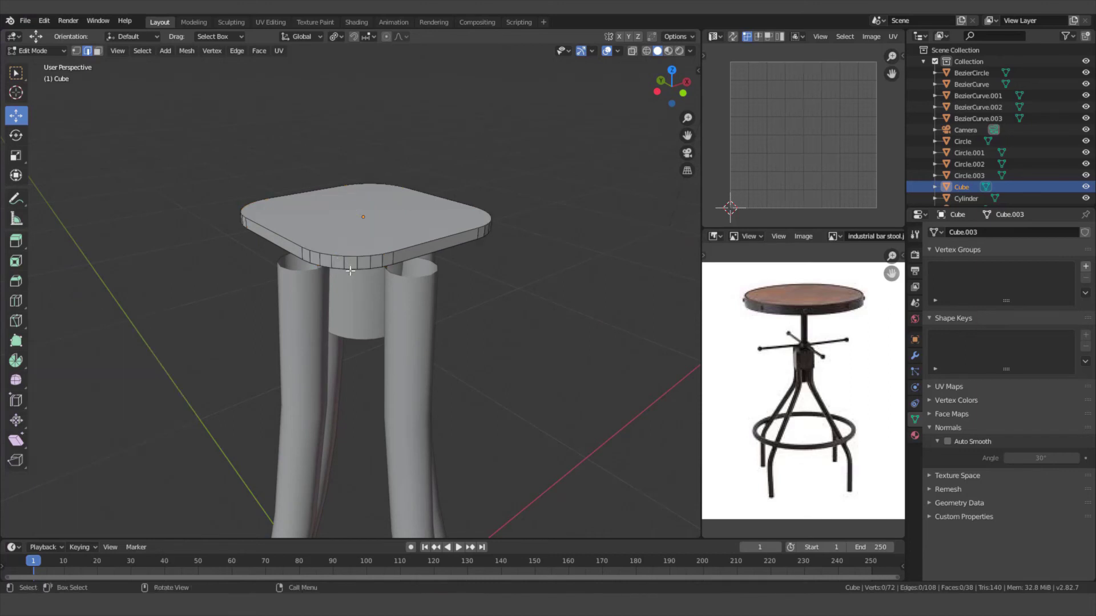
pyautogui.scroll(2, 350, 270)
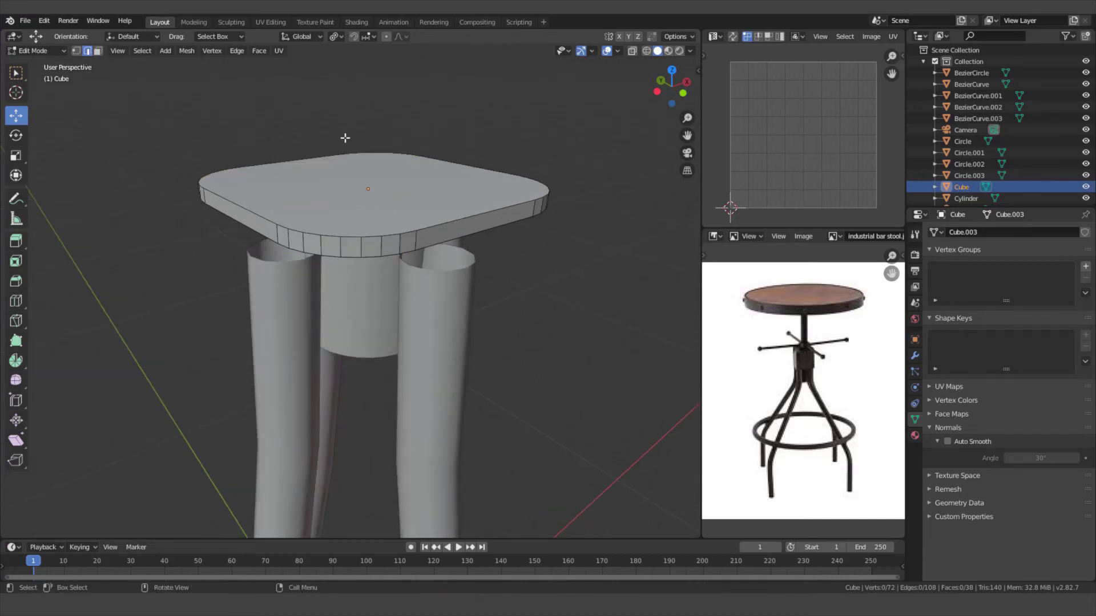
pyautogui.keyDown('alt'); pyautogui.click(458, 220); pyautogui.keyUp('alt')
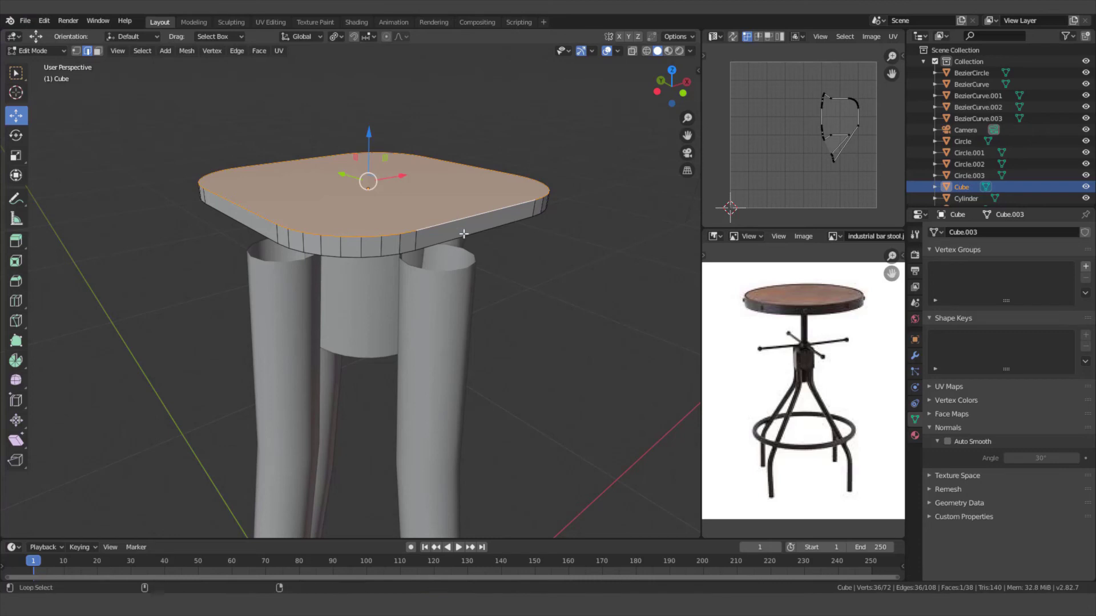
pyautogui.keyDown('alt'); pyautogui.keyDown('shift'); pyautogui.click(464, 234); pyautogui.keyUp('shift'); pyautogui.keyUp('alt')
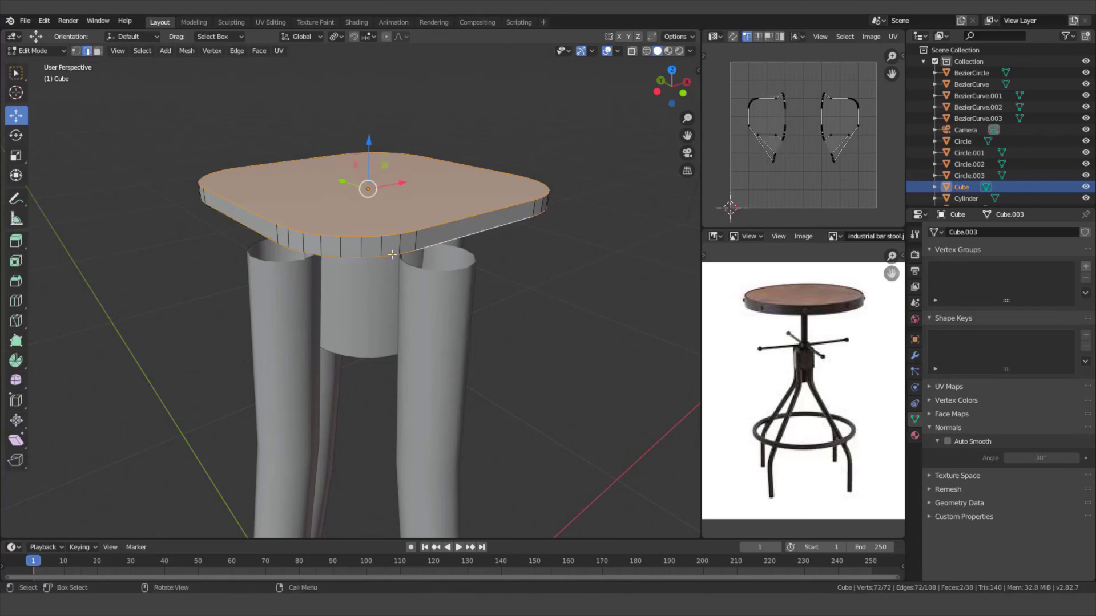
pyautogui.rightClick(423, 202)
pyautogui.click(392, 286)
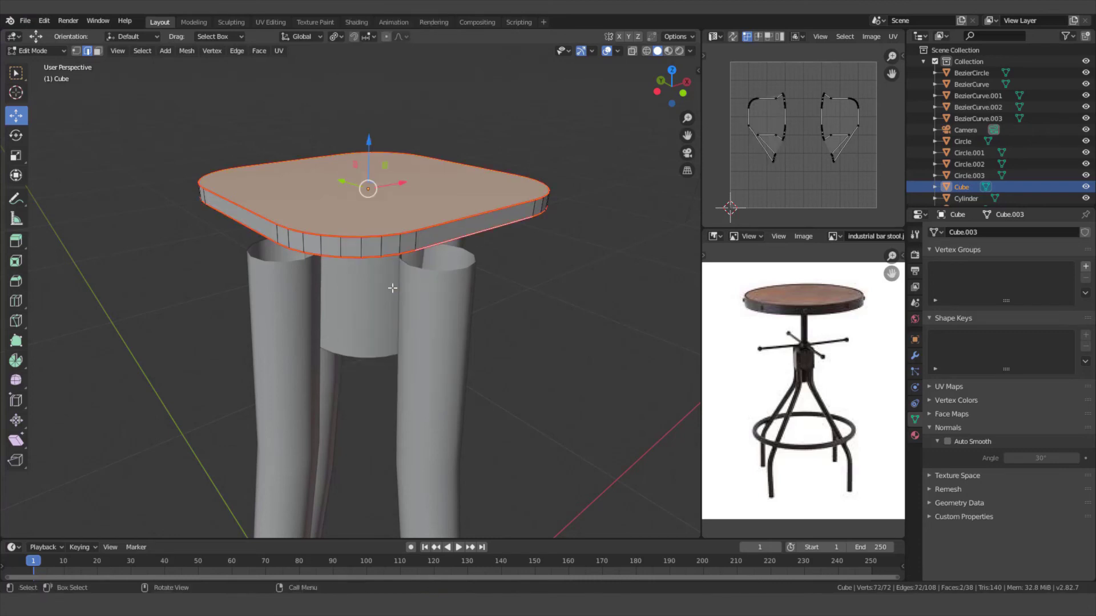
# Step: Mark a single vertical edge on the plate's side band as a UV seam
pyautogui.click(415, 239)
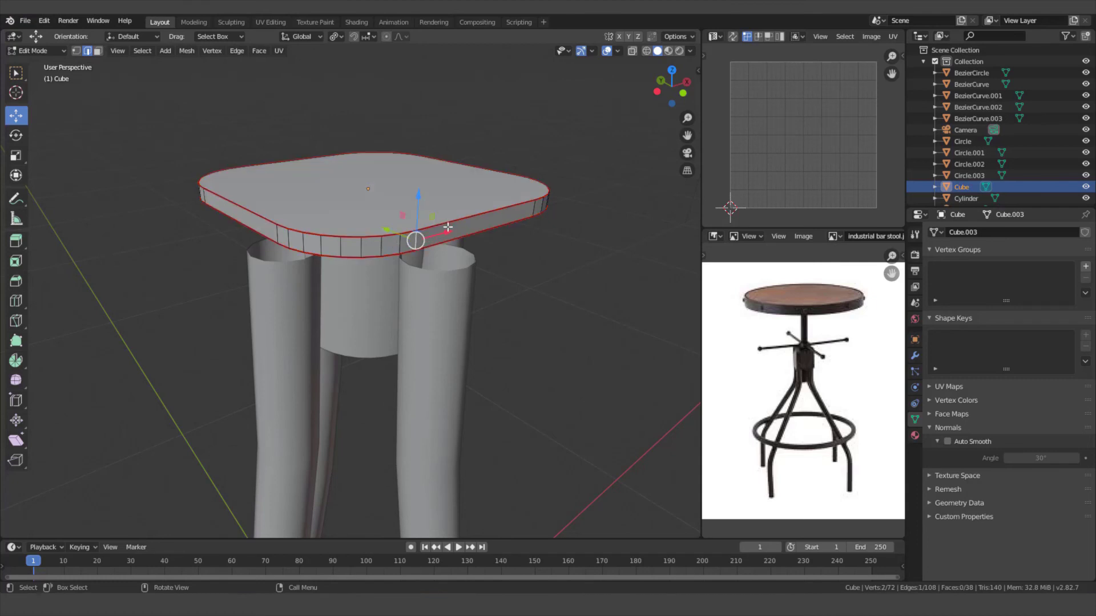
pyautogui.rightClick(443, 227)
pyautogui.click(416, 275)
# Step: Unwrap all of the plate's faces and widen the UV editor and reference image area
pyautogui.press('a')
pyautogui.press('u')
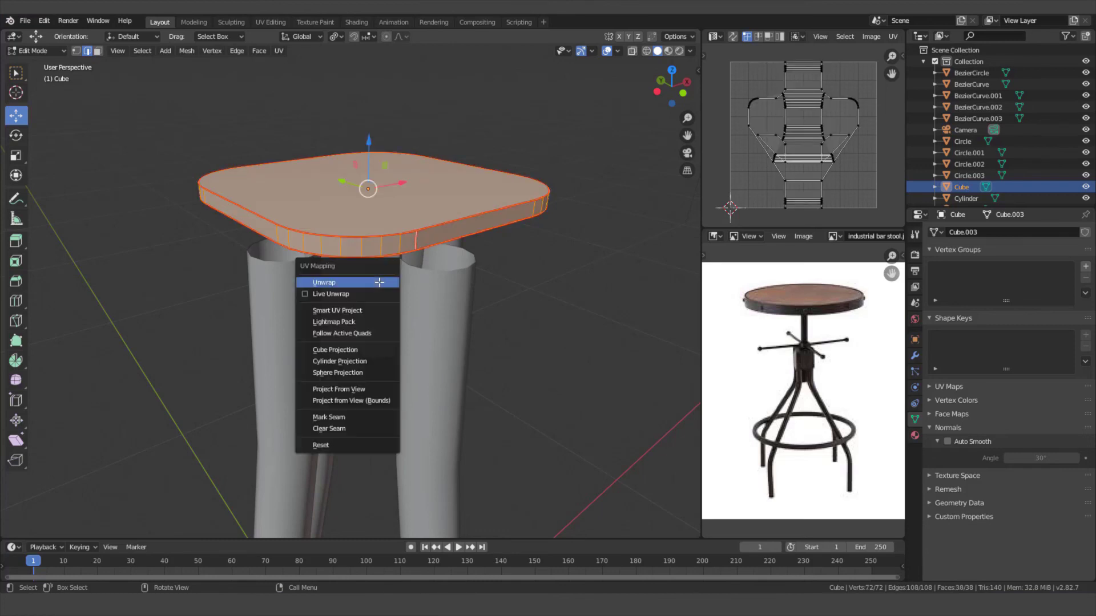
pyautogui.click(379, 282)
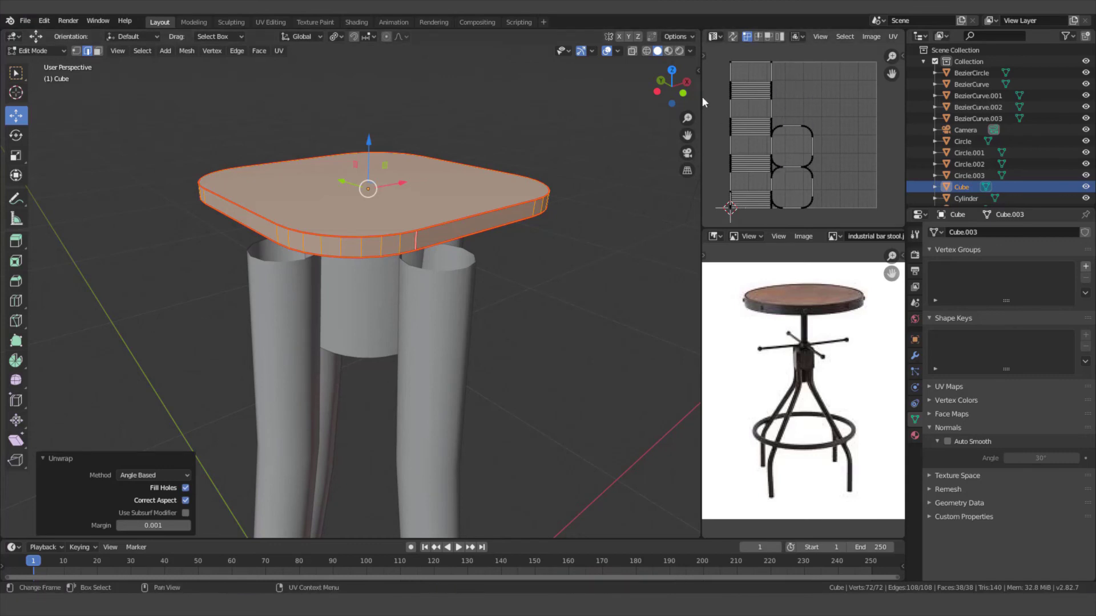
pyautogui.moveTo(704, 98); pyautogui.dragTo(574, 113)
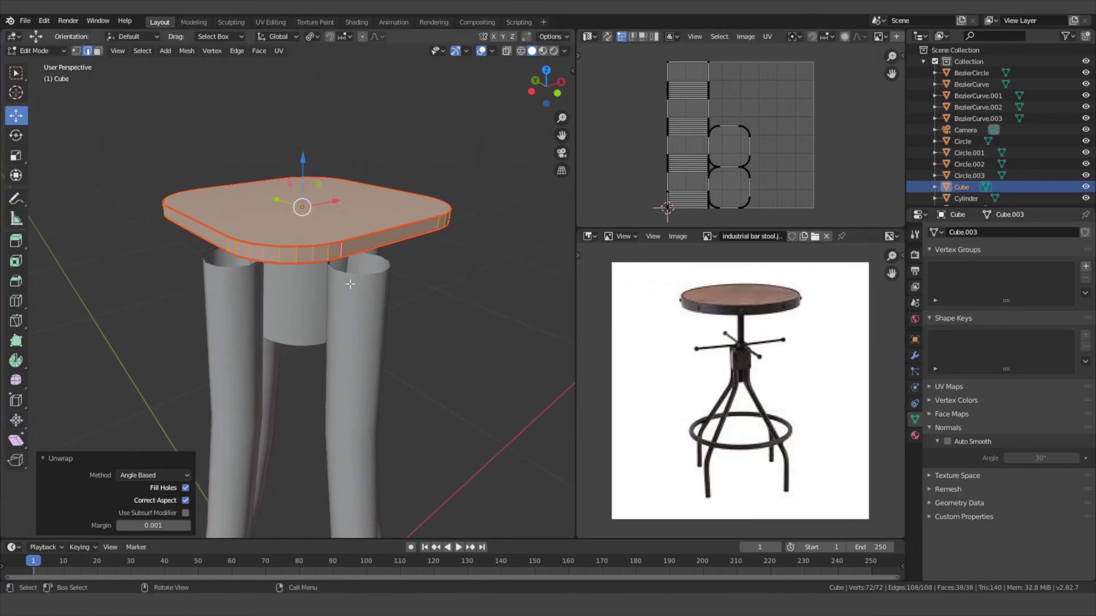
# Step: Return to Object Mode, shade the plate smooth and enable Auto Smooth for its normals
pyautogui.scroll(2, 350, 284)
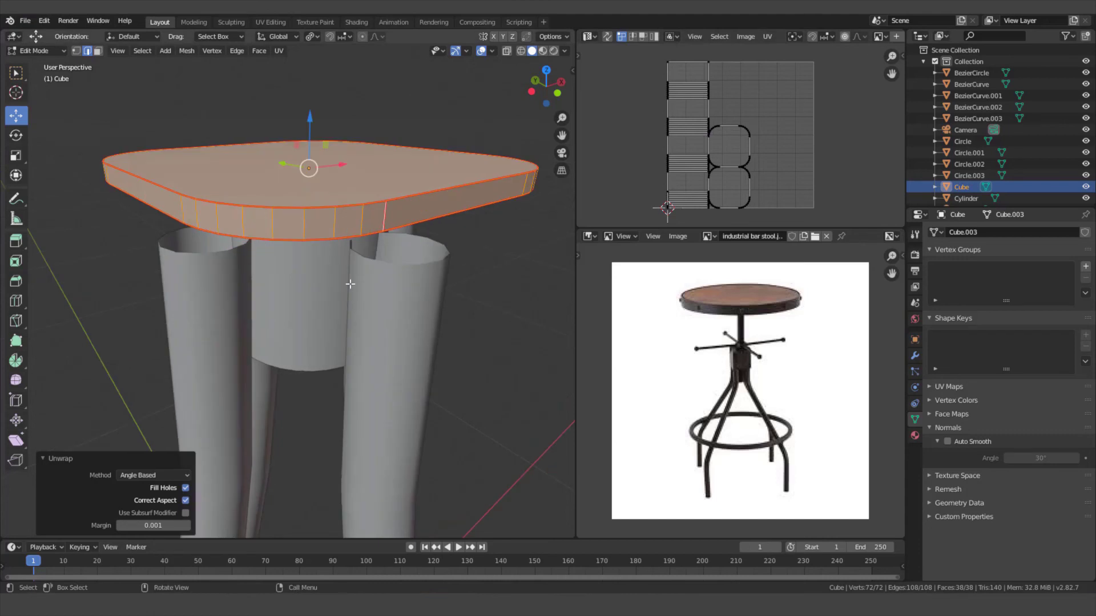
pyautogui.press('Tab')
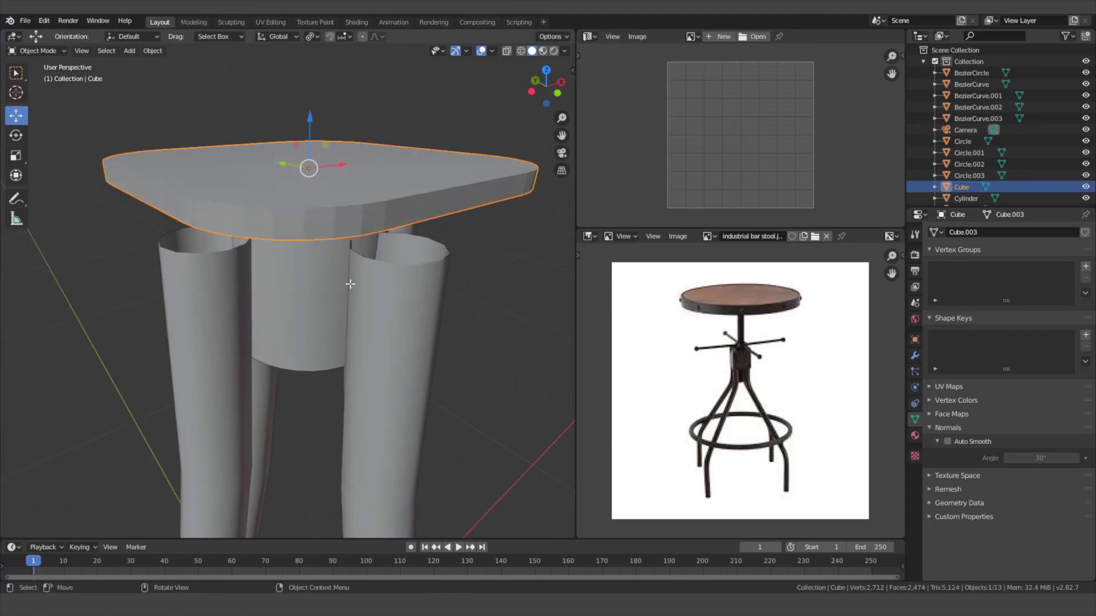
pyautogui.rightClick(350, 284)
pyautogui.click(328, 285)
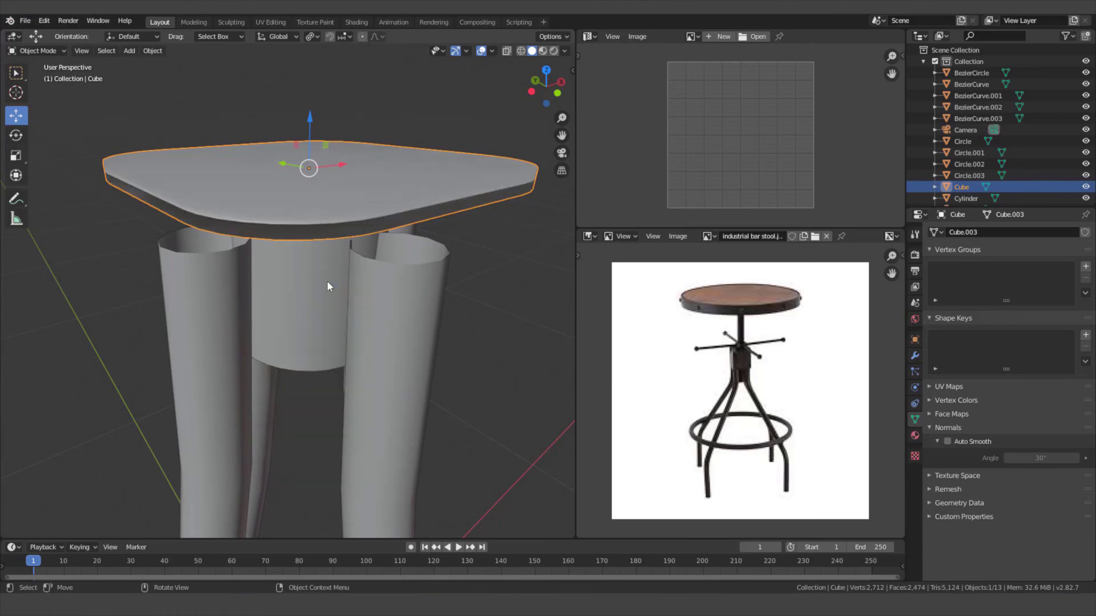
pyautogui.click(948, 441)
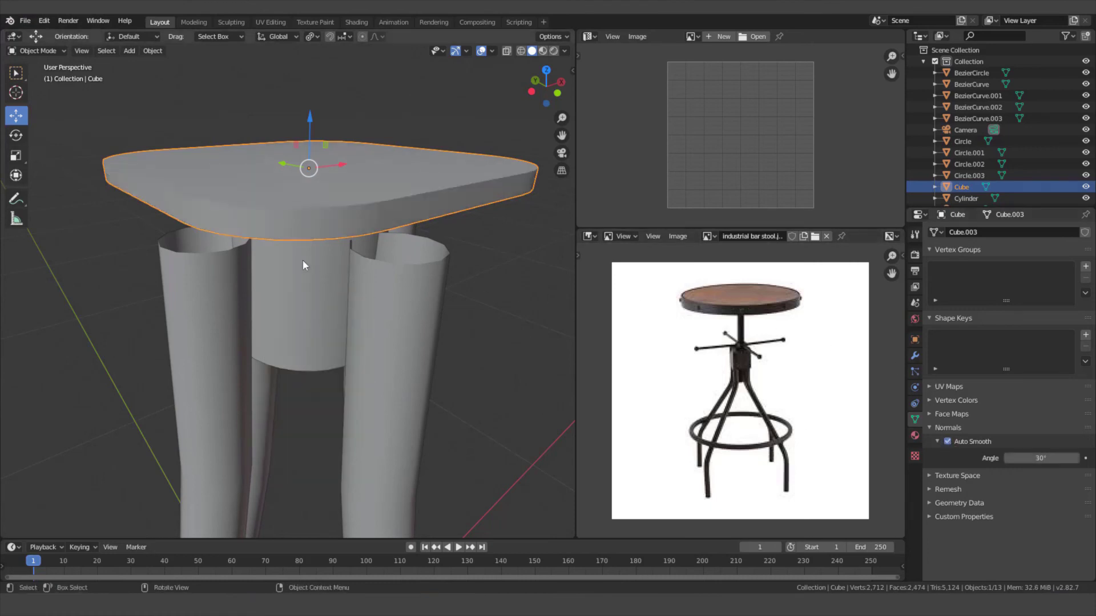
pyautogui.scroll(-2, 311, 254)
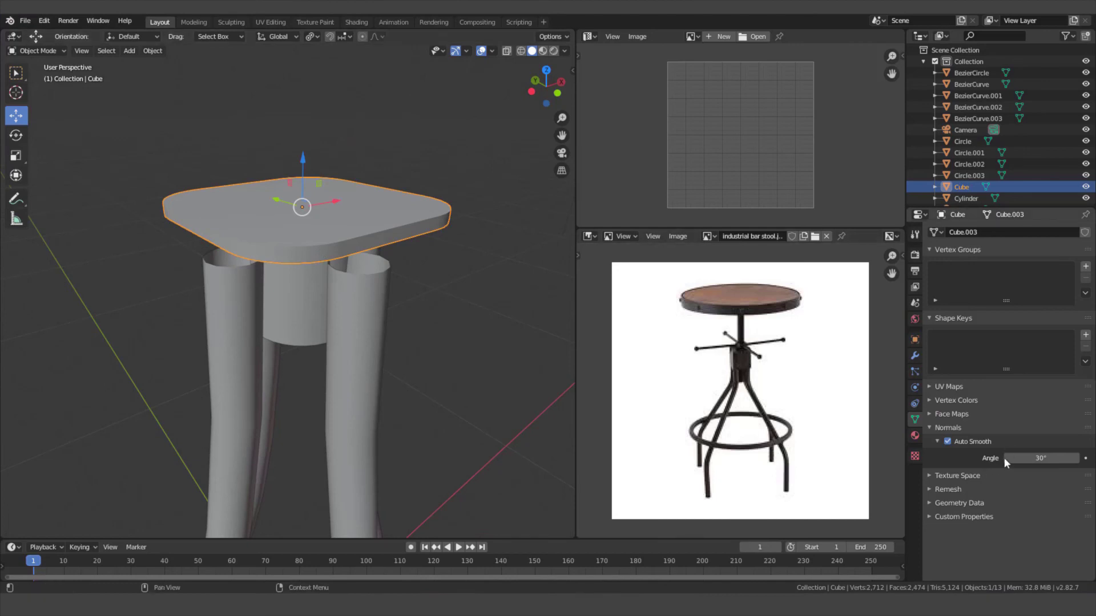
pyautogui.scroll(2, 355, 292)
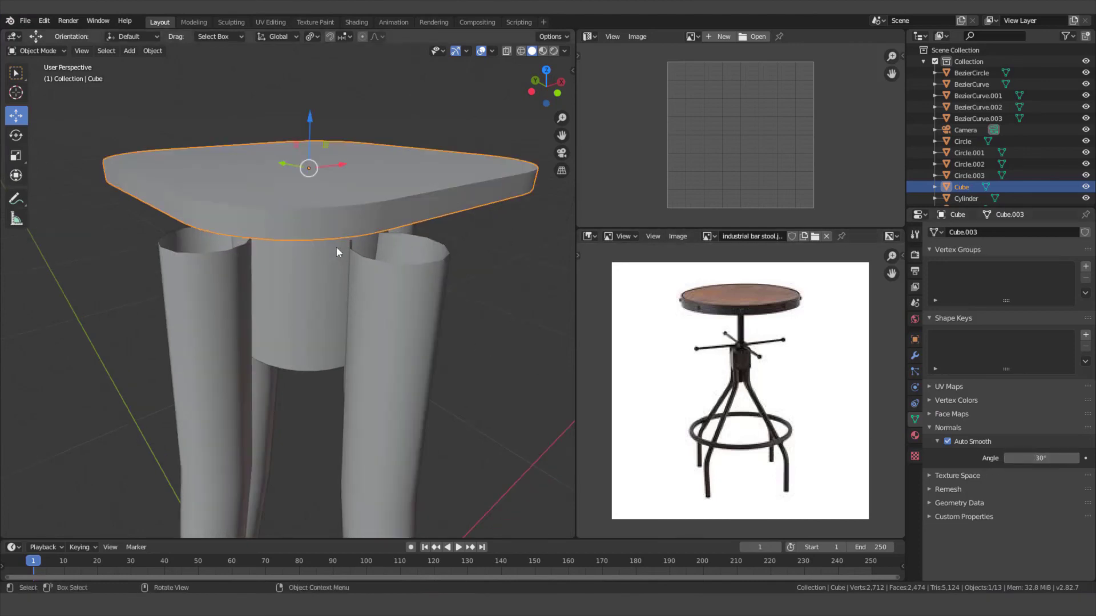
# Step: Lower the plate along Z by about 0.036 m so that it sits over the leg tops
pyautogui.moveTo(337, 246); pyautogui.dragTo(359, 224, button='middle')
pyautogui.scroll(-2, 359, 224)
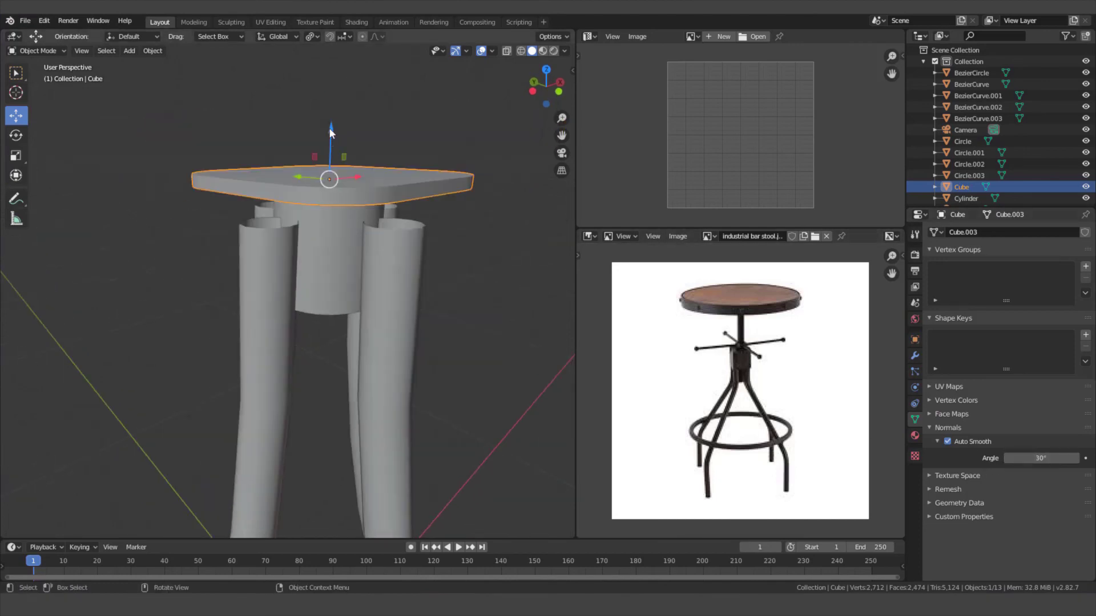
pyautogui.moveTo(328, 128); pyautogui.dragTo(330, 156)
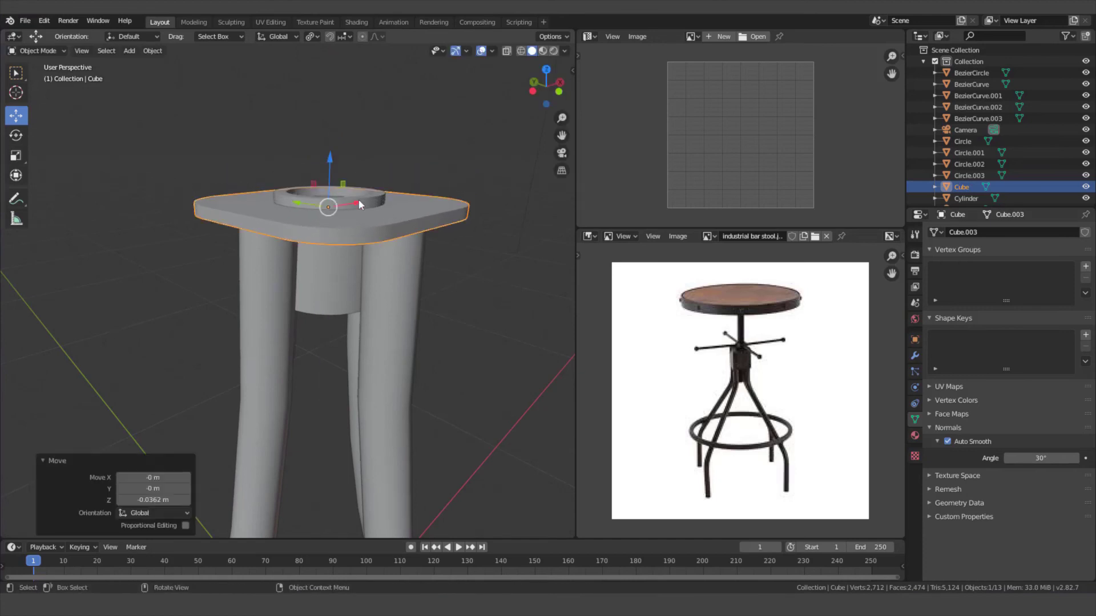
pyautogui.moveTo(358, 200)
pyautogui.mouseDown(button='middle')
pyautogui.moveTo(378, 187)
pyautogui.moveTo(359, 200)
pyautogui.mouseUp(button='middle')
pyautogui.scroll(-1, 378, 187)
pyautogui.scroll(-1, 353, 221)
# Step: Set the cylinder collar's origin to its geometry
pyautogui.scroll(3, 354, 223)
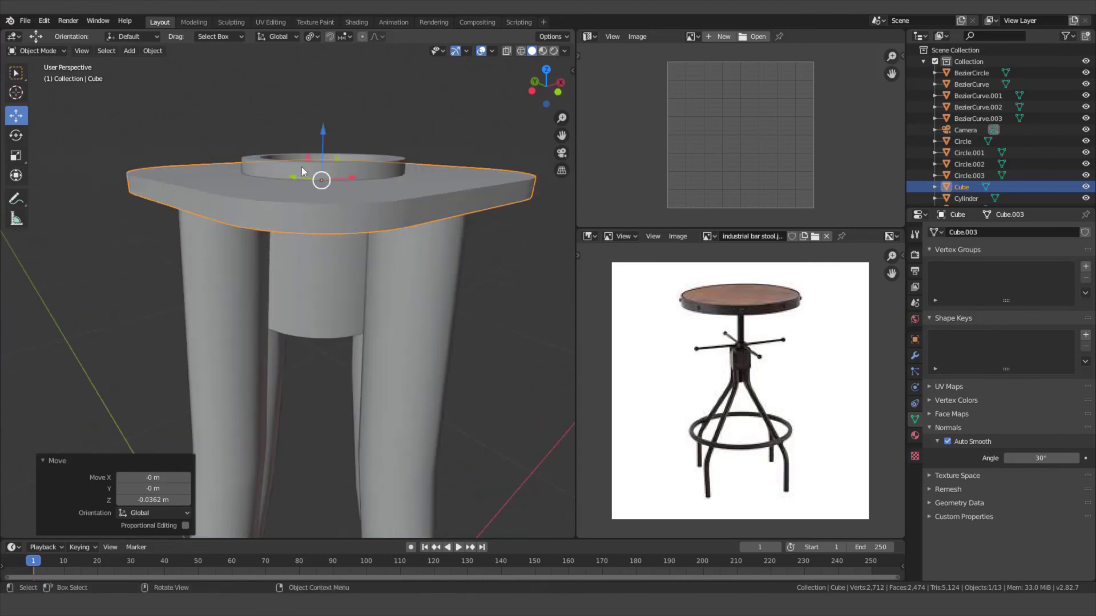
pyautogui.click(275, 172)
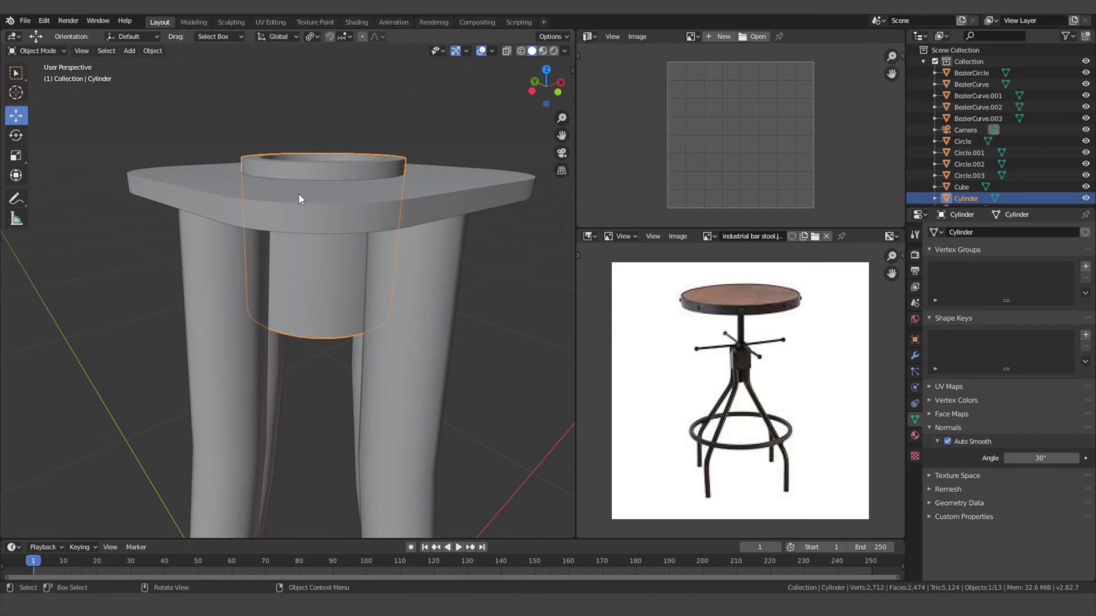
pyautogui.scroll(-2, 327, 184)
pyautogui.scroll(-4, 324, 242)
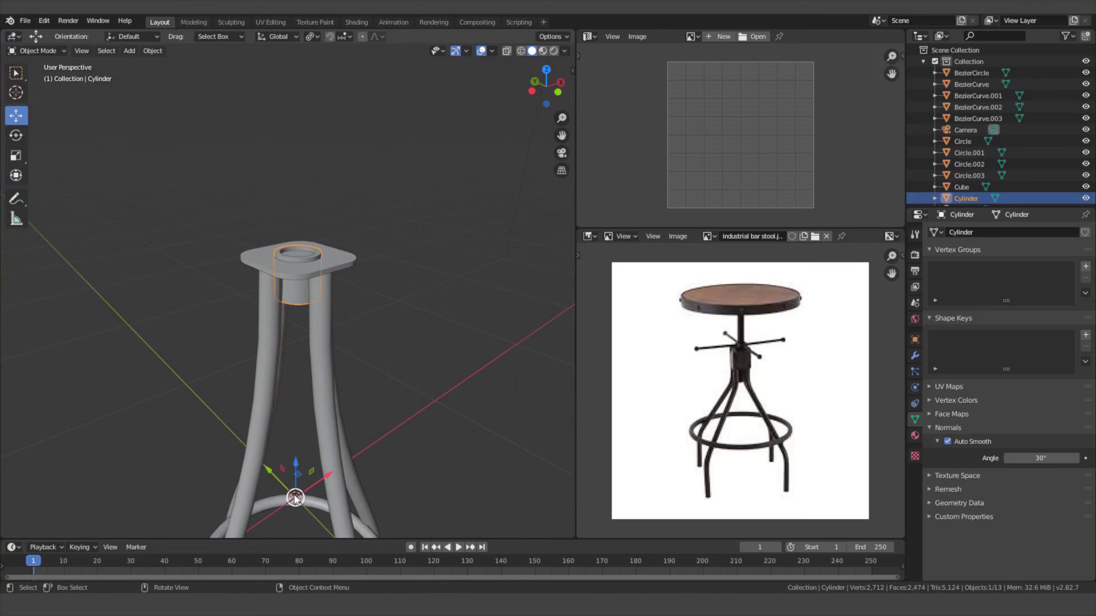
pyautogui.scroll(6, 294, 497)
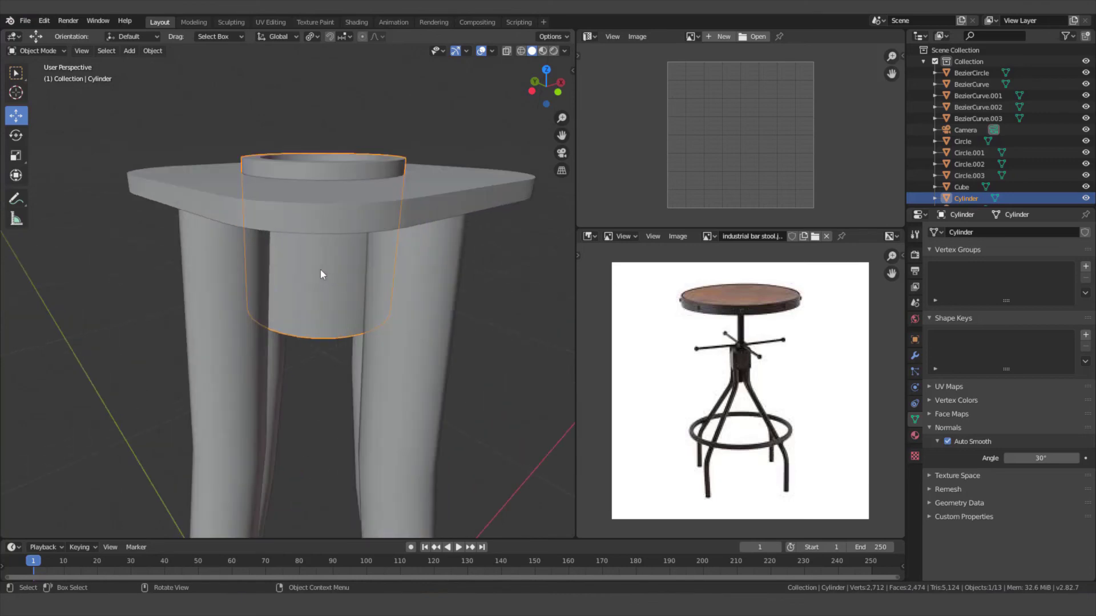
pyautogui.rightClick(321, 269)
pyautogui.moveTo(293, 299)
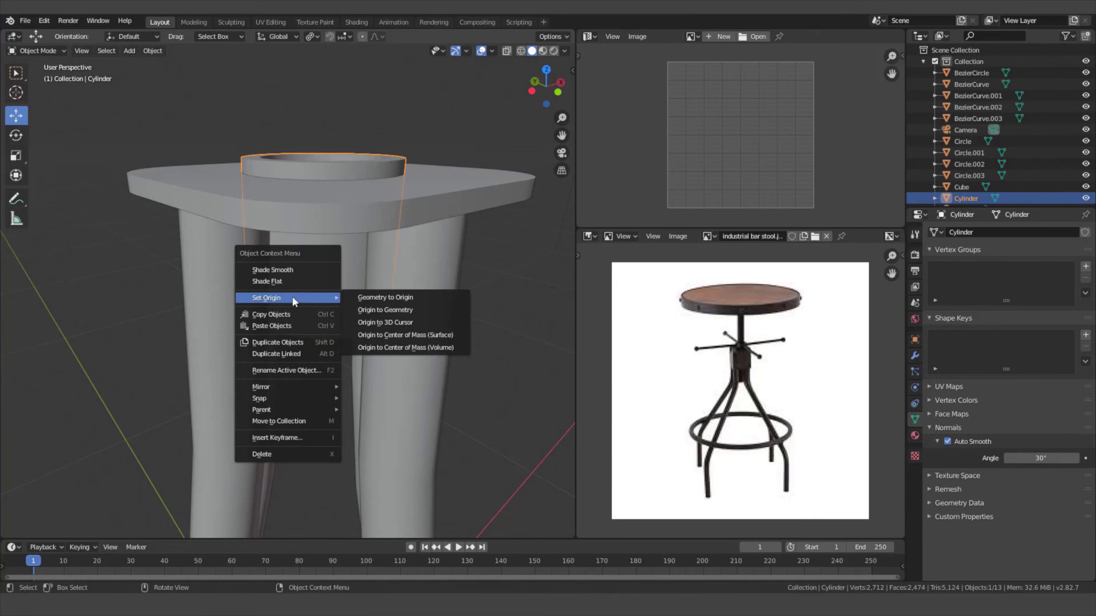
pyautogui.click(385, 310)
# Step: Raise the cylinder collar along Z by about 0.032 m so more of it stands above the plate
pyautogui.scroll(-2, 313, 235)
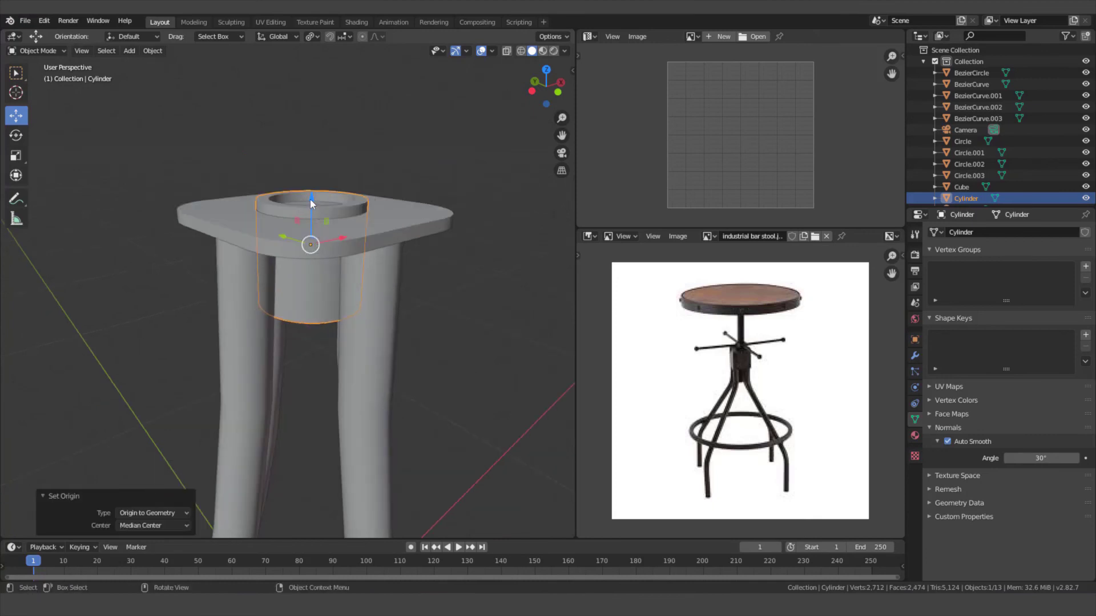
pyautogui.moveTo(310, 195); pyautogui.dragTo(317, 171)
pyautogui.scroll(2, 317, 228)
pyautogui.scroll(-2, 332, 220)
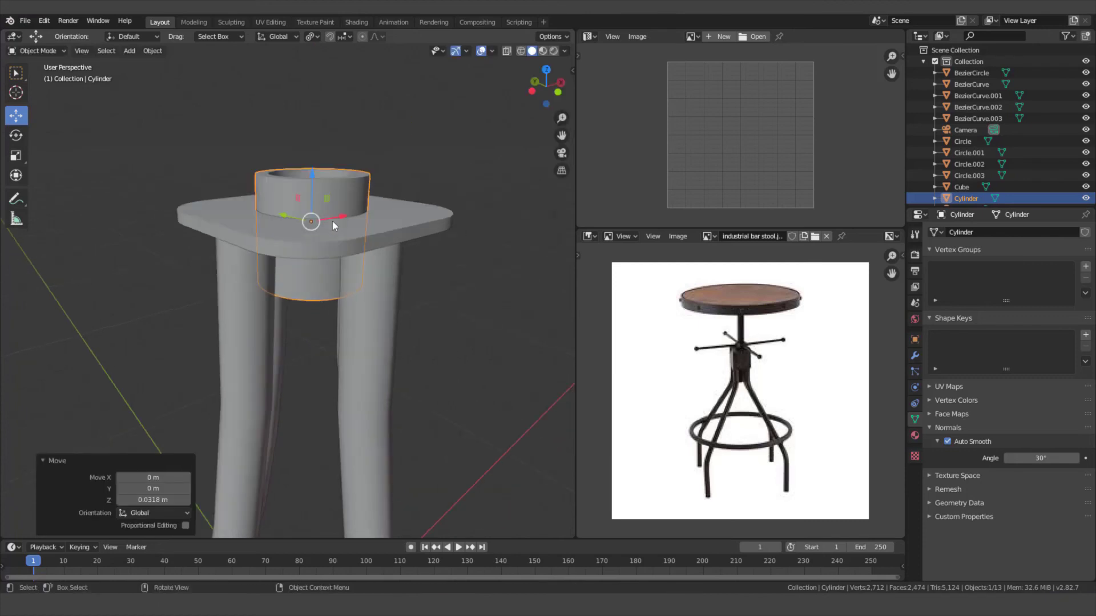
pyautogui.moveTo(332, 220)
pyautogui.mouseDown(button='middle')
pyautogui.moveTo(323, 223)
pyautogui.moveTo(337, 235)
pyautogui.mouseUp(button='middle')
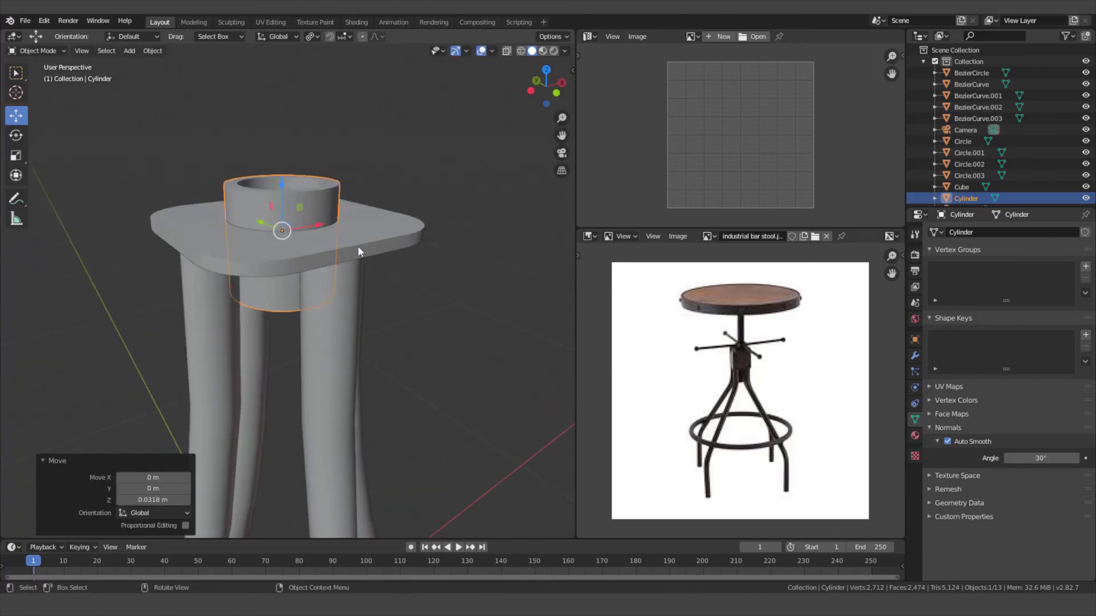
# Step: Scale the cylinder collar down uniformly to about 0.912 and apply its scale
pyautogui.press('s')
pyautogui.click(352, 239)
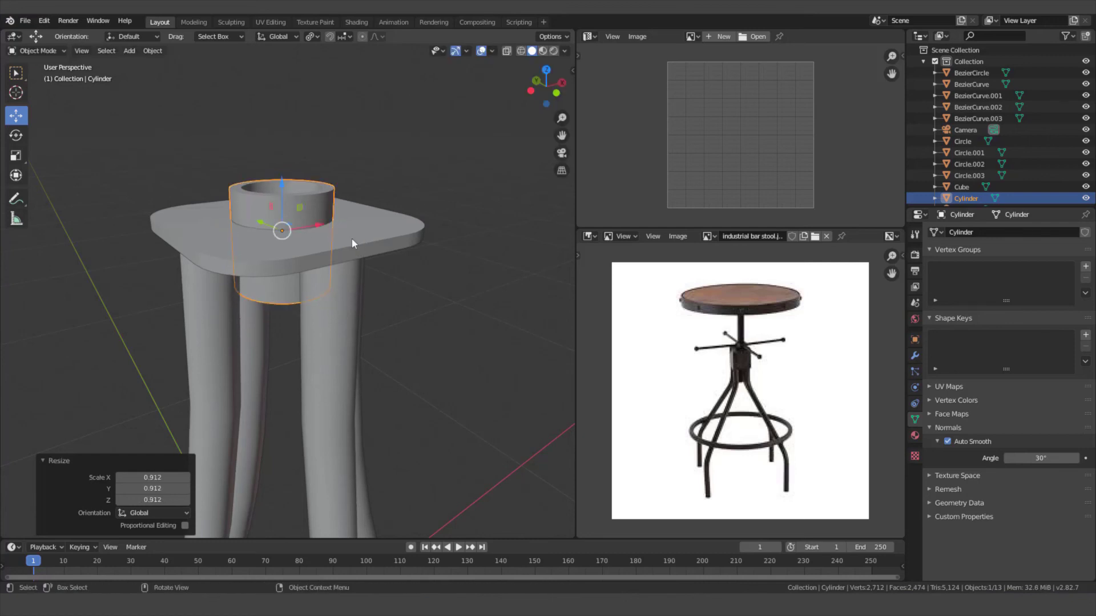
pyautogui.moveTo(351, 238); pyautogui.dragTo(360, 228, button='middle')
pyautogui.scroll(-2, 361, 228)
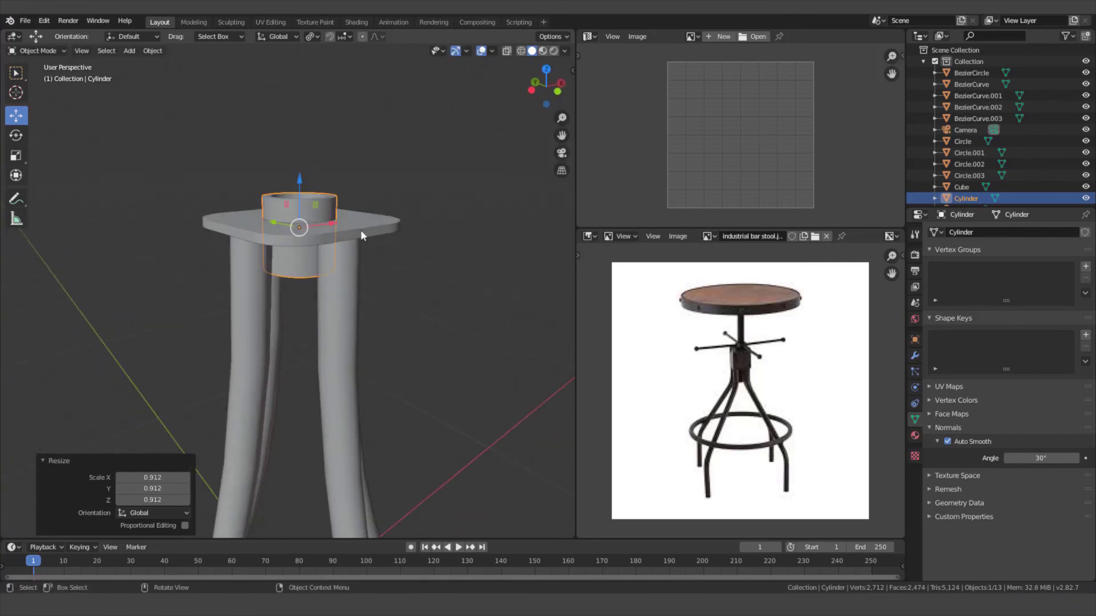
pyautogui.hotkey('ctrl', 'a')
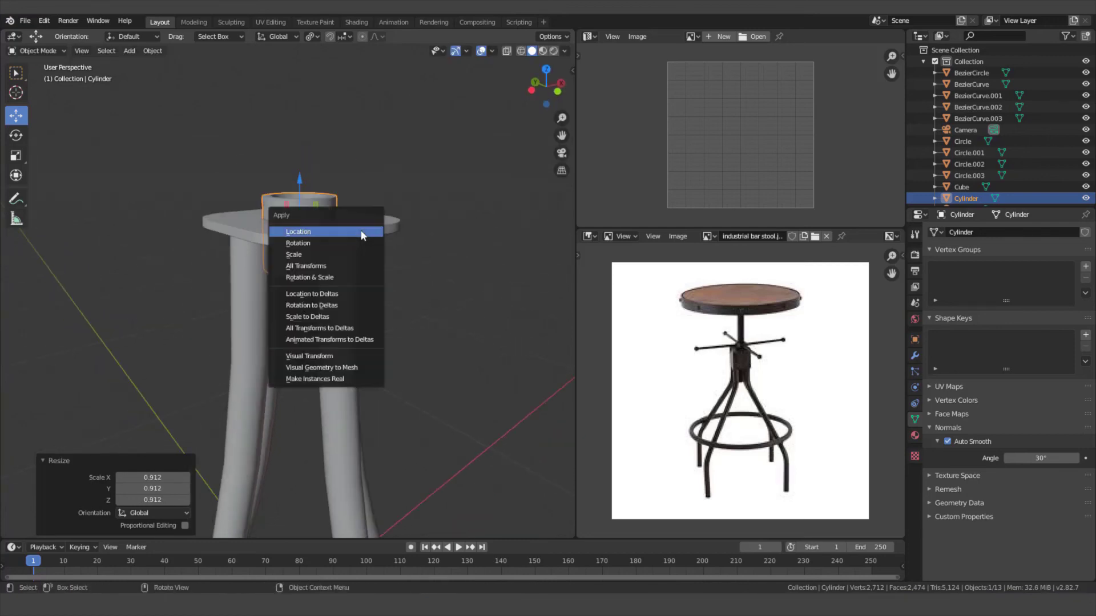
pyautogui.click(307, 255)
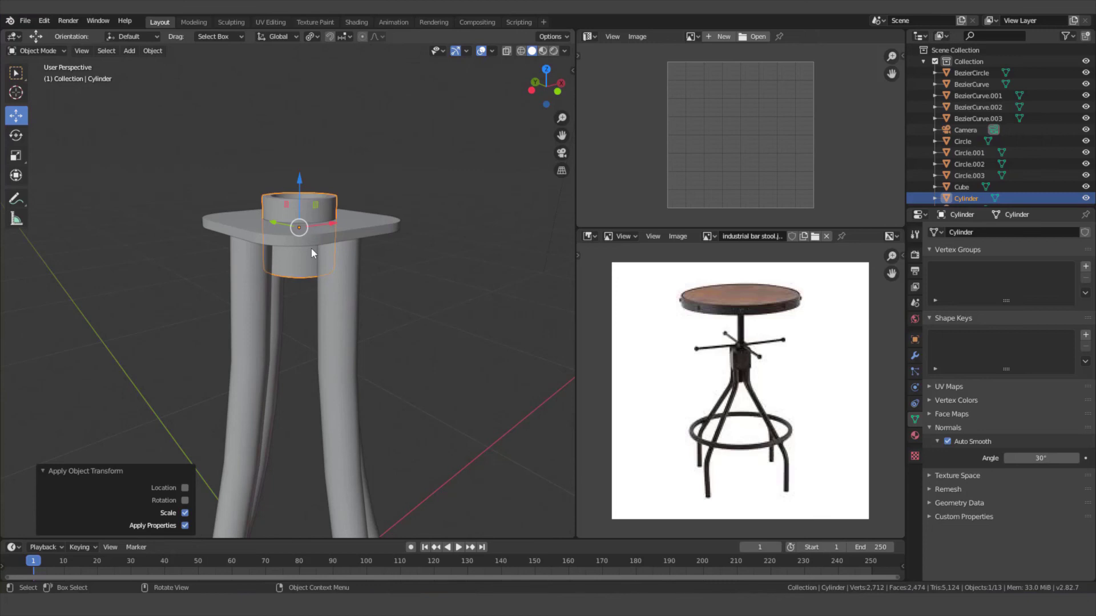
# Step: Add an open-ended cylinder with 6 vertices and no cap fill at the world origin
pyautogui.moveTo(310, 247); pyautogui.dragTo(338, 199, button='middle')
pyautogui.scroll(-4, 323, 242)
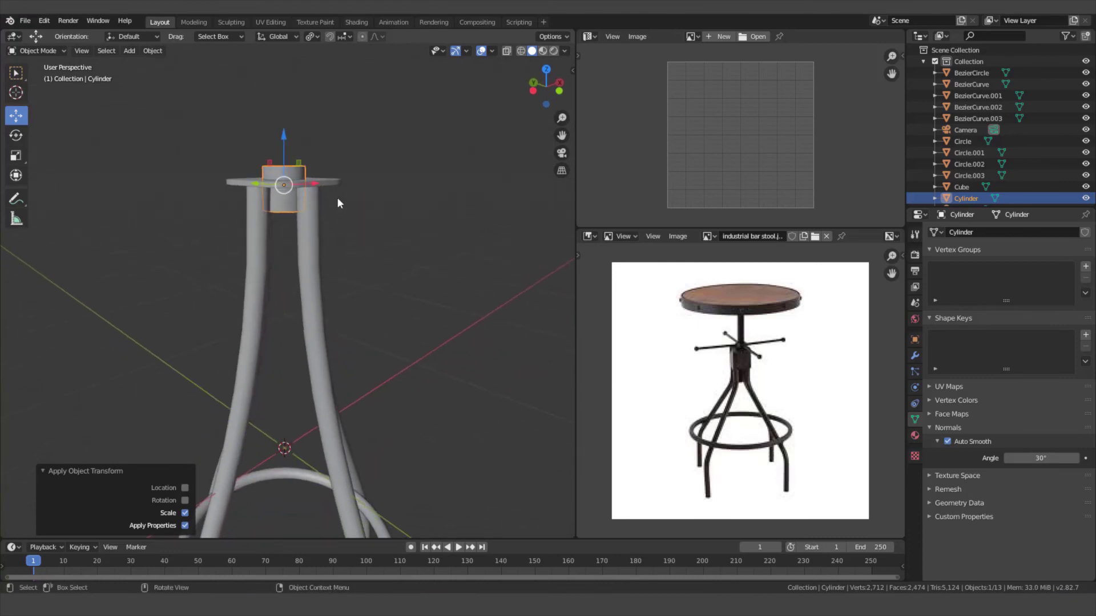
pyautogui.scroll(1, 319, 209)
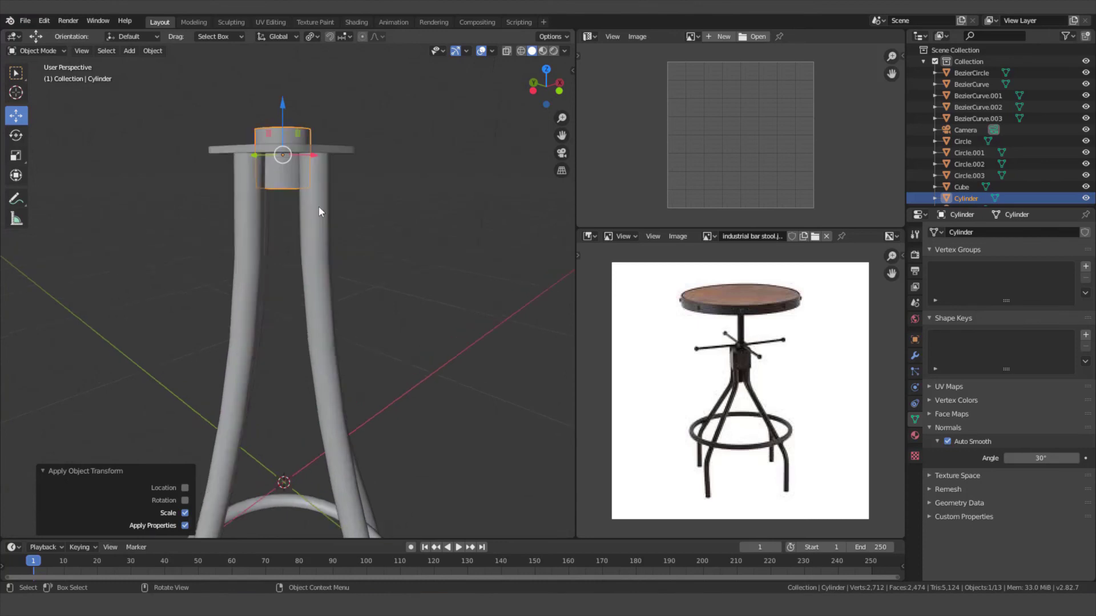
pyautogui.moveTo(318, 207); pyautogui.dragTo(330, 225, button='middle')
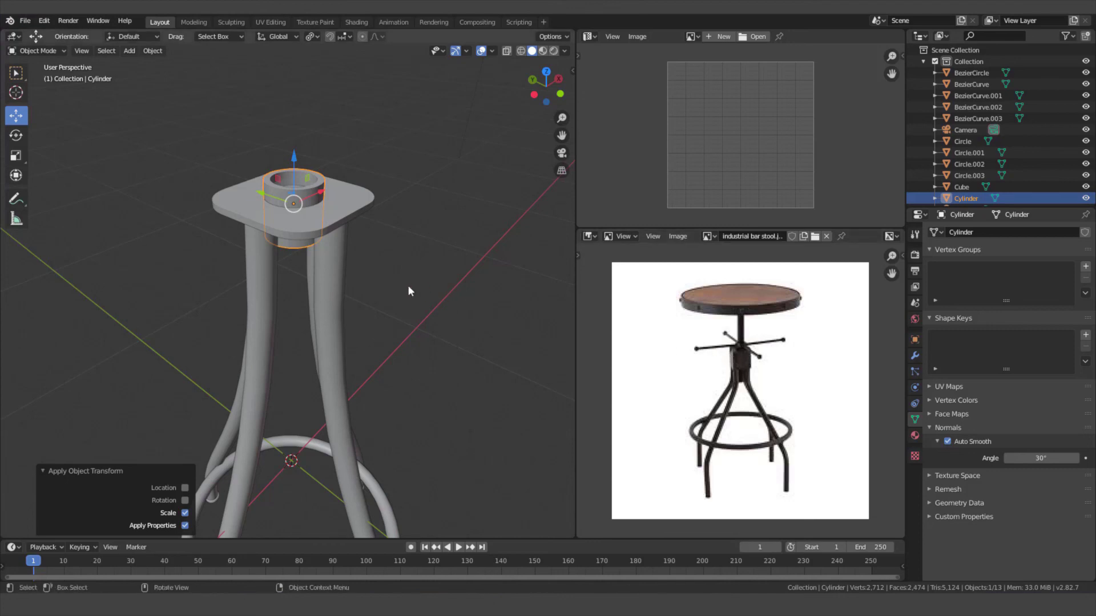
pyautogui.hotkey('alt', 'a')
pyautogui.hotkey('shift', 'a')
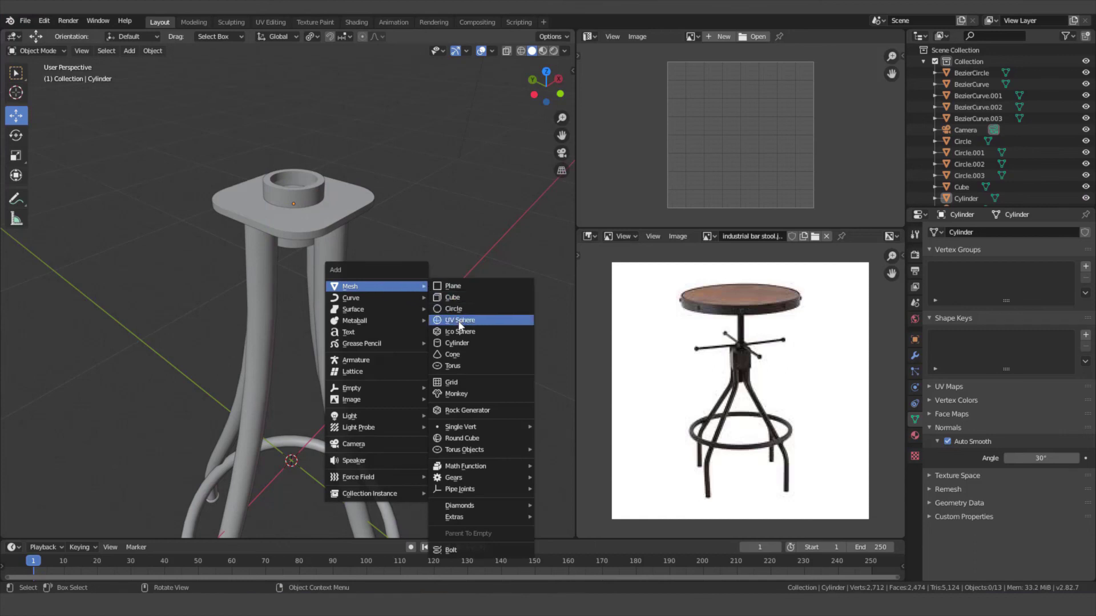
pyautogui.click(456, 343)
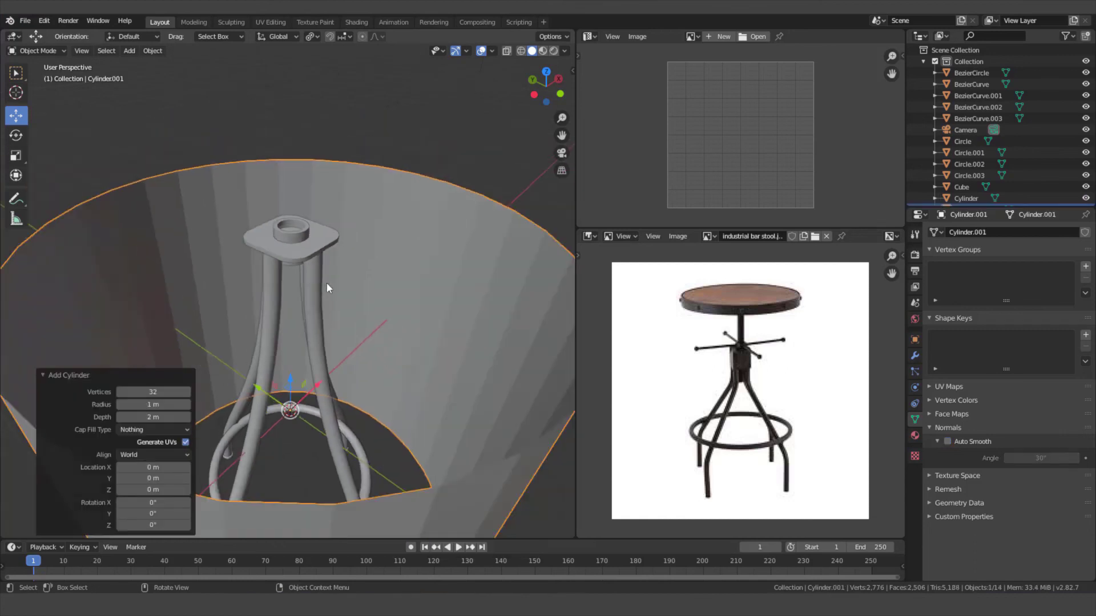
pyautogui.scroll(-4, 327, 283)
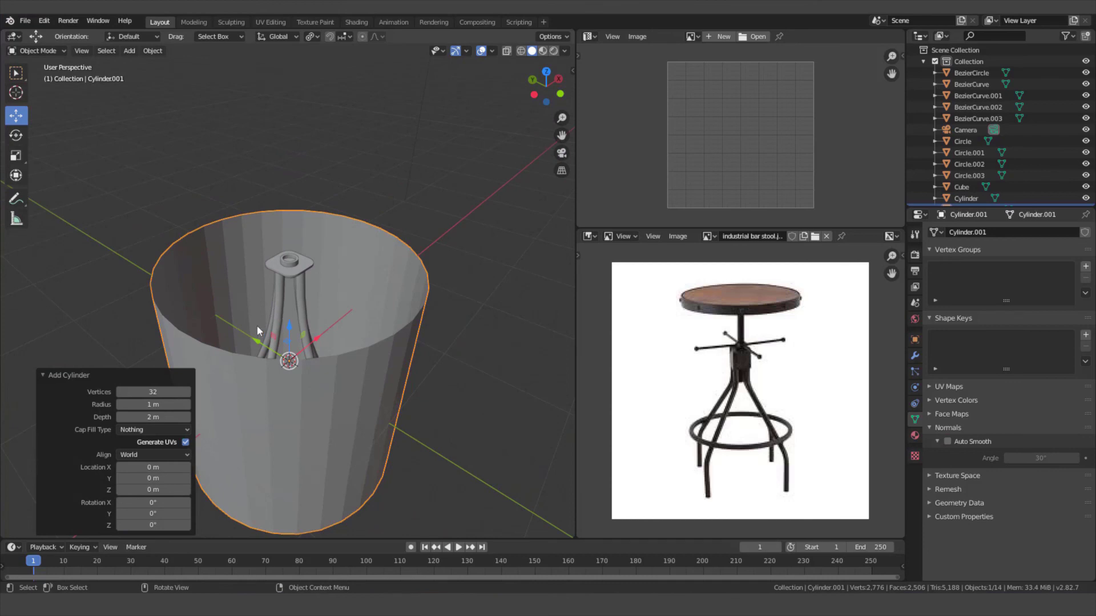
pyautogui.click(153, 392)
pyautogui.press('BackSpace')
pyautogui.press('Return')
# Step: Flatten the hexagonal cylinder to about 0.305 along Z and scale it down uniformly to less than a third
pyautogui.moveTo(270, 351); pyautogui.dragTo(310, 297, button='middle')
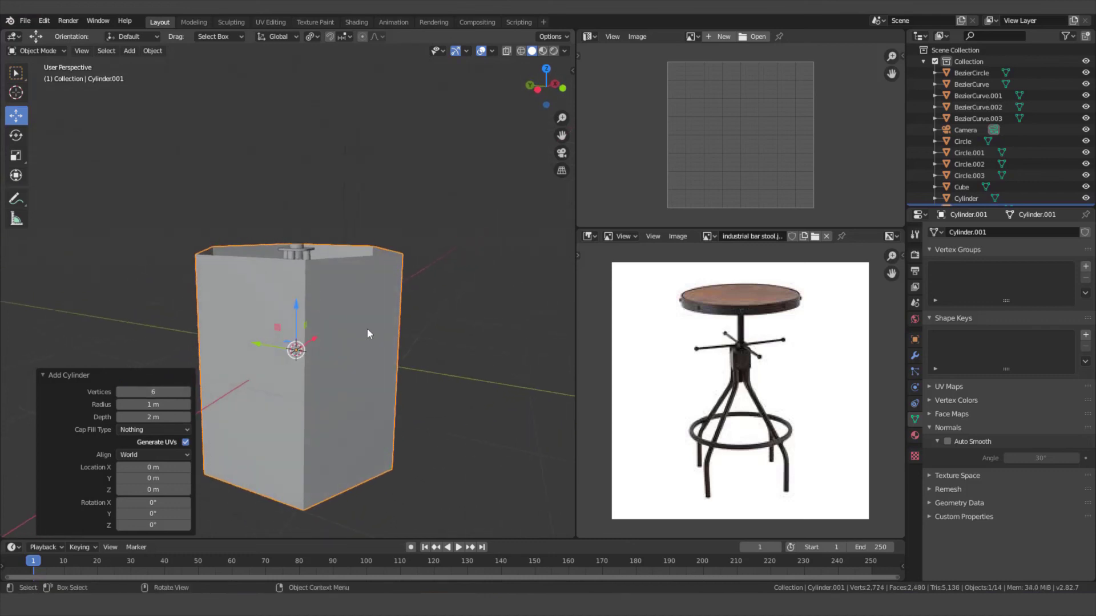
pyautogui.press('s')
pyautogui.press('z')
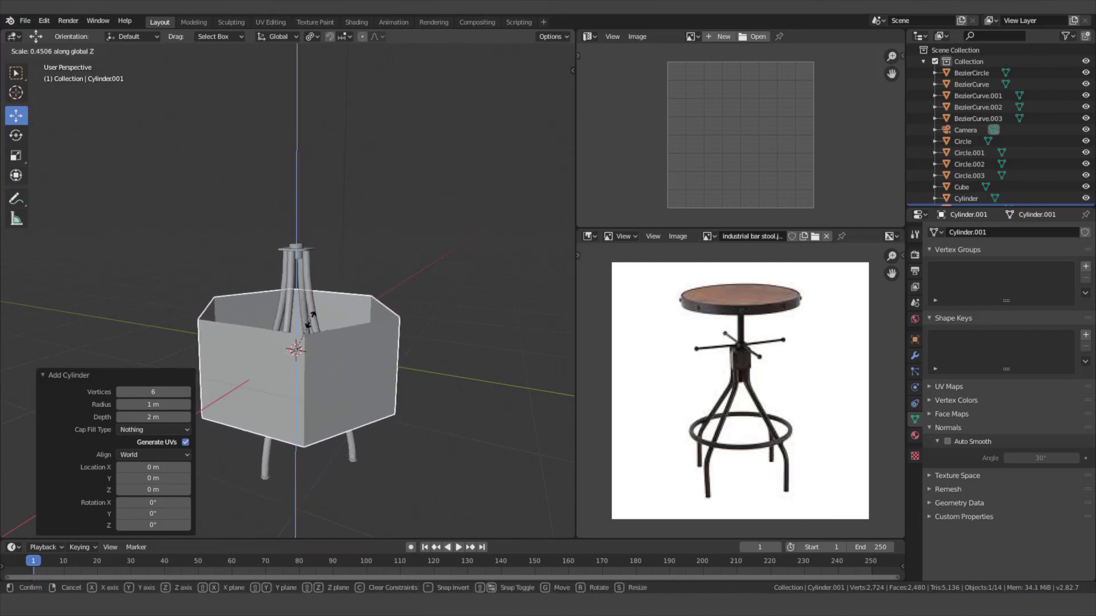
pyautogui.click(324, 338)
pyautogui.scroll(1, 325, 338)
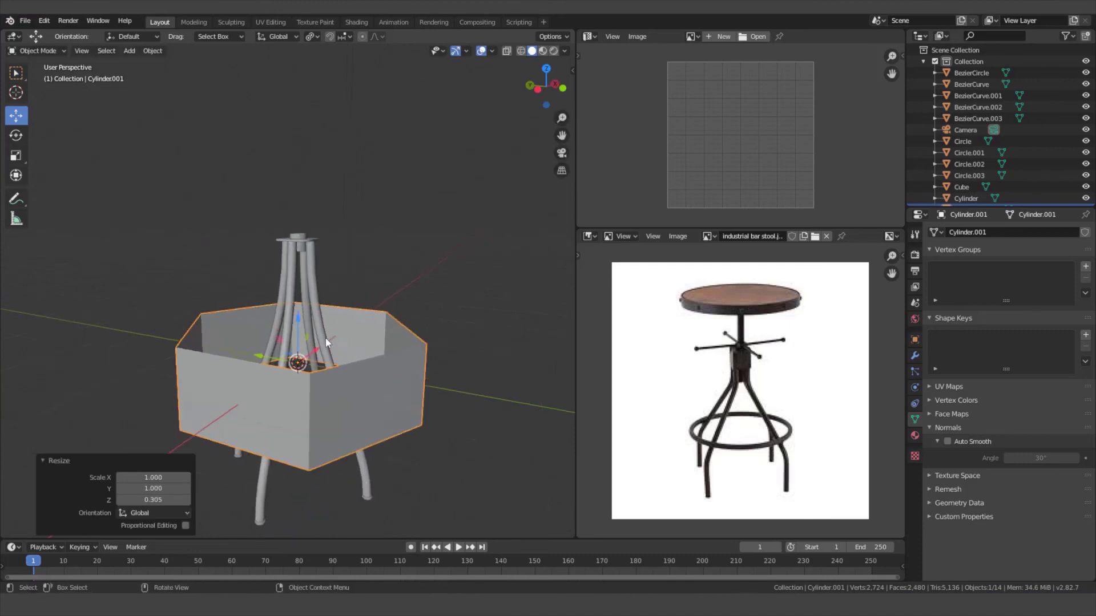
pyautogui.scroll(1, 326, 337)
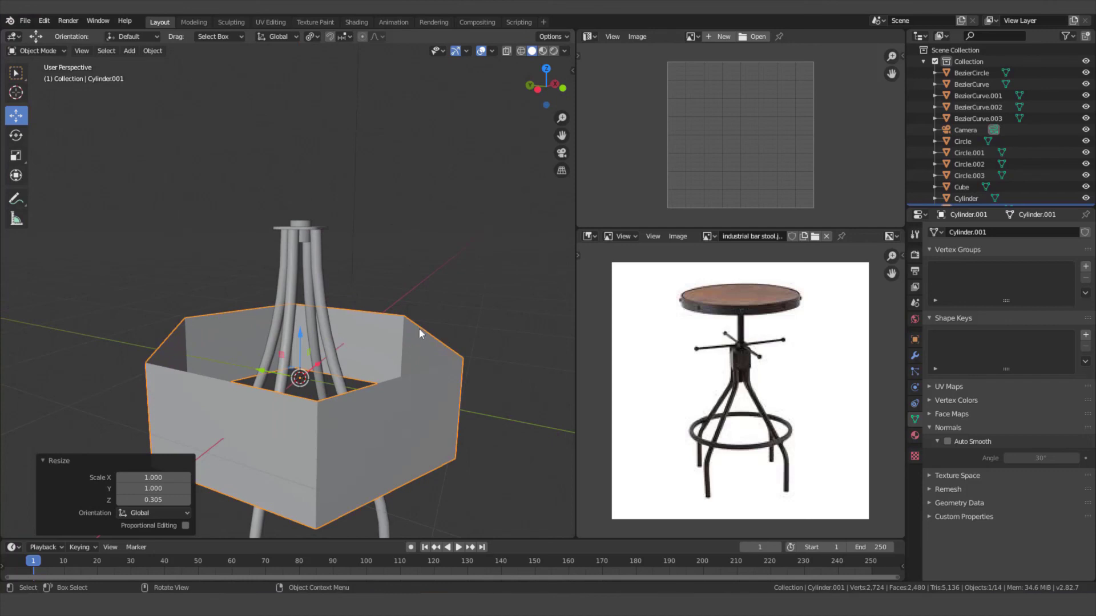
pyautogui.press('s')
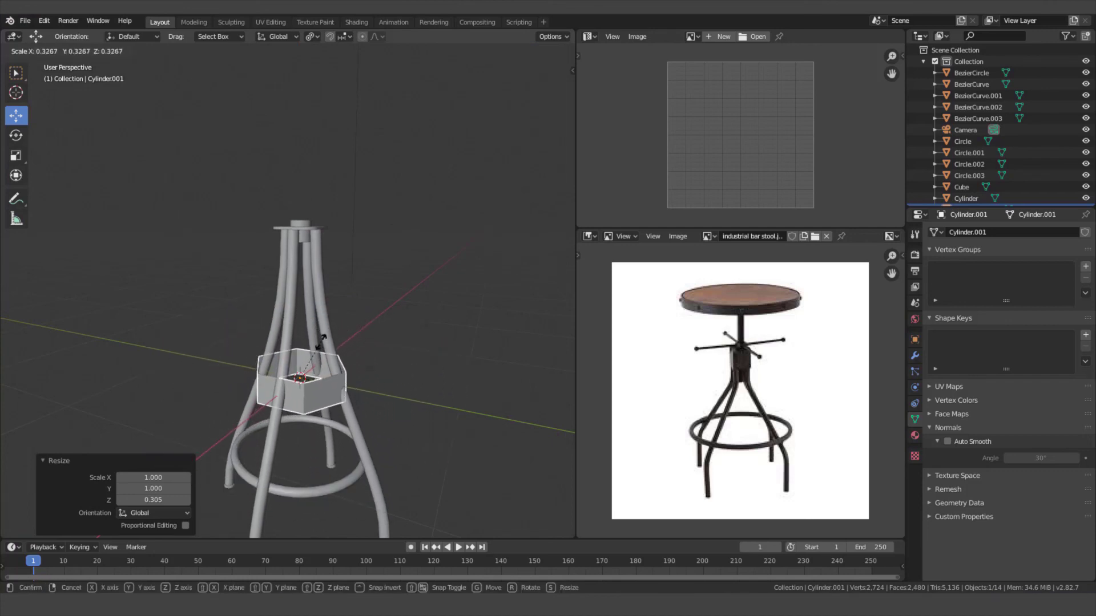
pyautogui.click(315, 353)
# Step: Raise the hexagonal ring about 1.11 m along Z above the collar and scale it uniformly to about 0.419
pyautogui.moveTo(299, 331); pyautogui.dragTo(318, 166)
pyautogui.moveTo(318, 170); pyautogui.dragTo(338, 231, button='middle')
pyautogui.press('s')
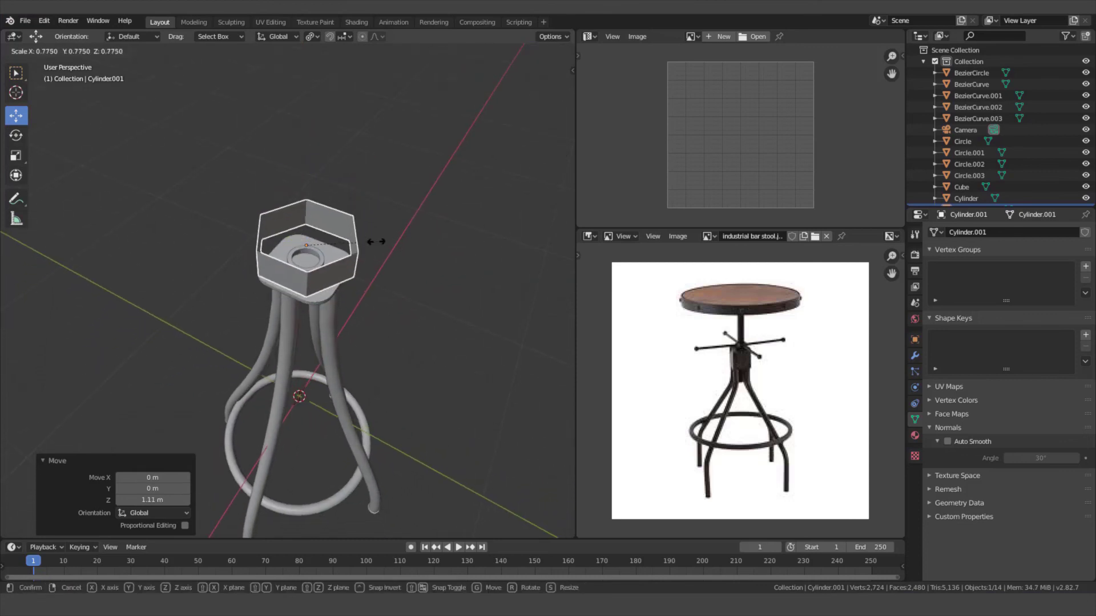
pyautogui.click(344, 241)
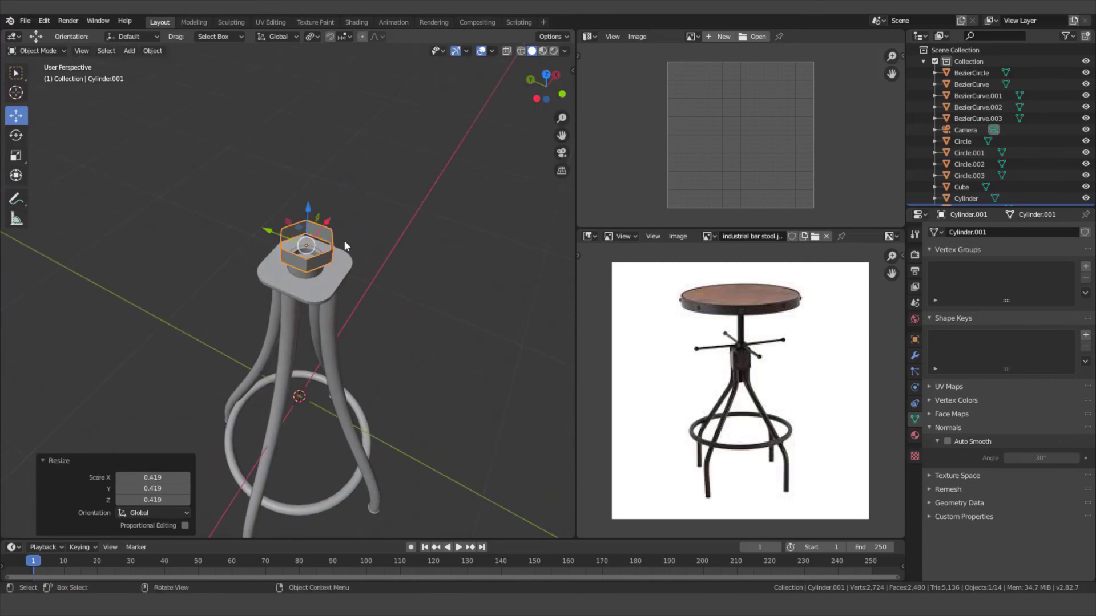
# Step: Extrude the hexagonal ring's top edge loop inward, scaling it to about 0.613 to form the nut's upper rim
pyautogui.scroll(4, 343, 227)
pyautogui.scroll(1, 348, 231)
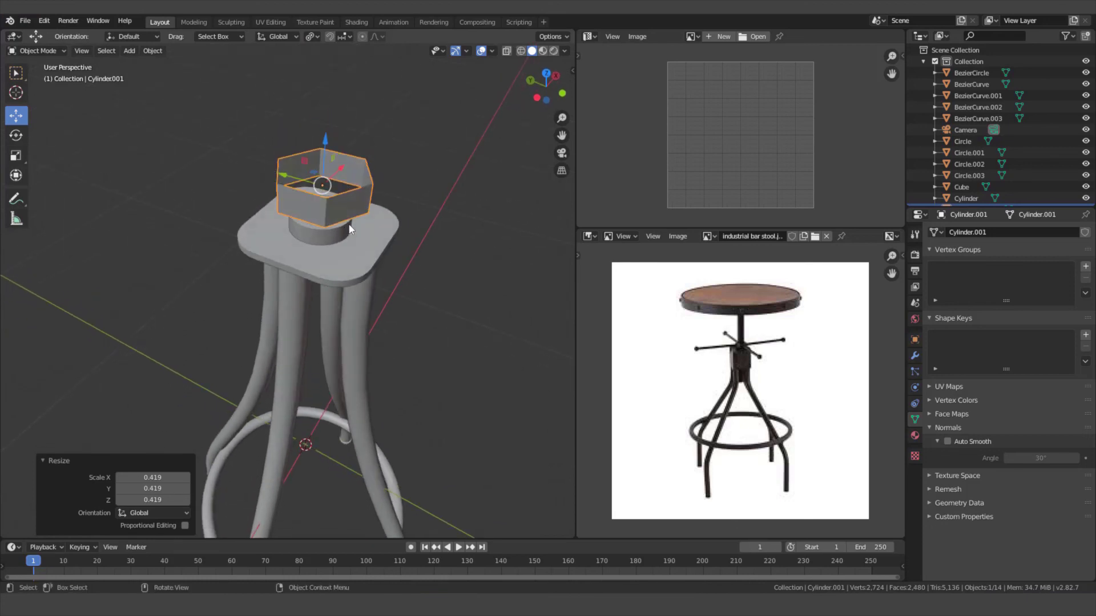
pyautogui.press('Tab')
pyautogui.scroll(2, 365, 212)
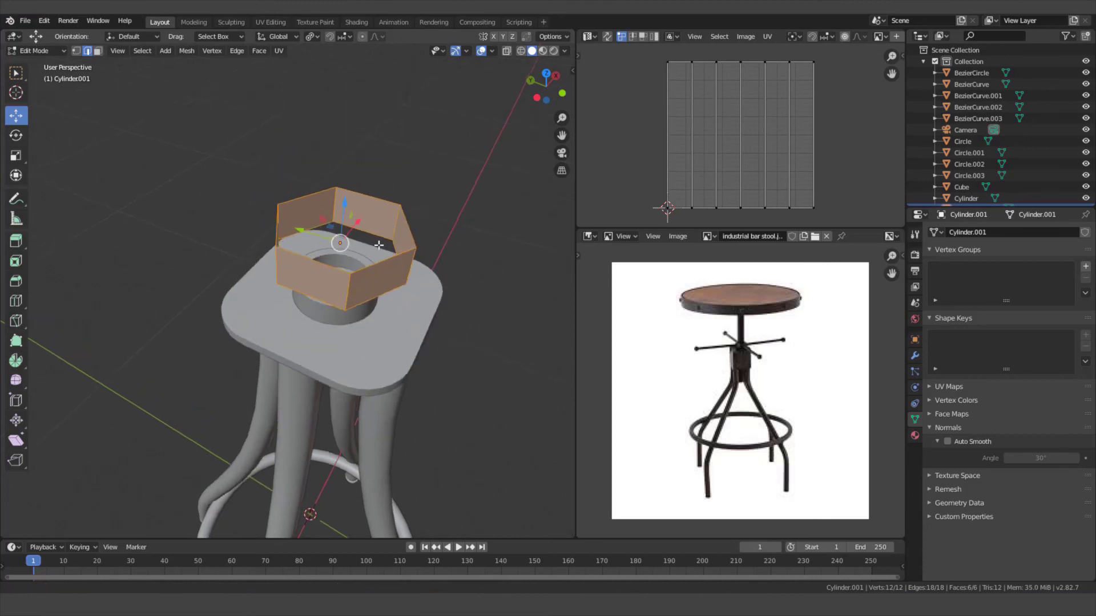
pyautogui.moveTo(379, 246); pyautogui.dragTo(367, 250, button='middle')
pyautogui.scroll(3, 363, 284)
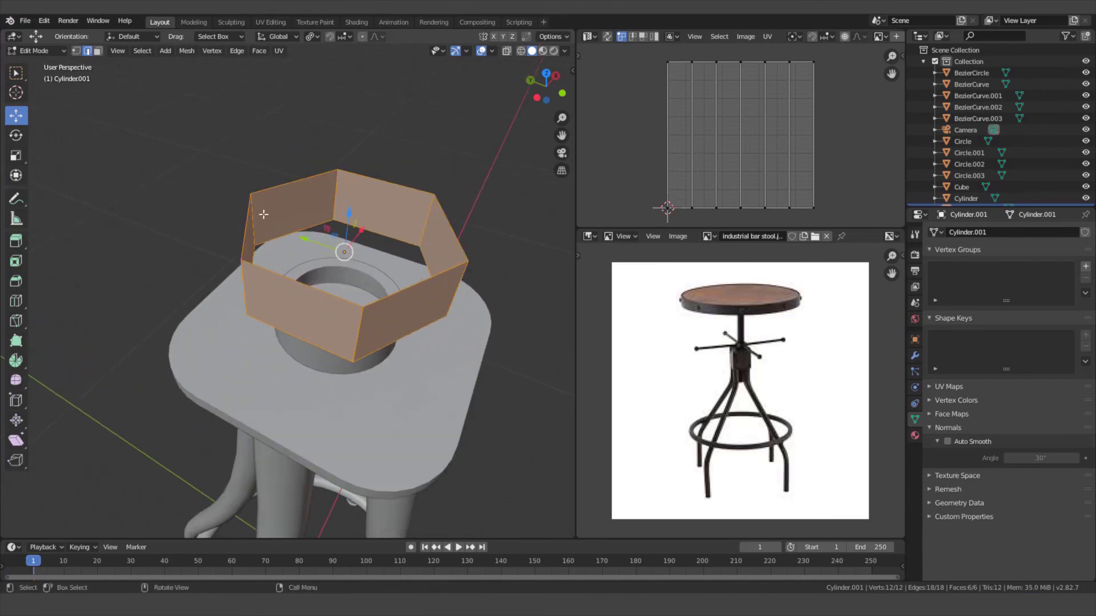
pyautogui.click(77, 51)
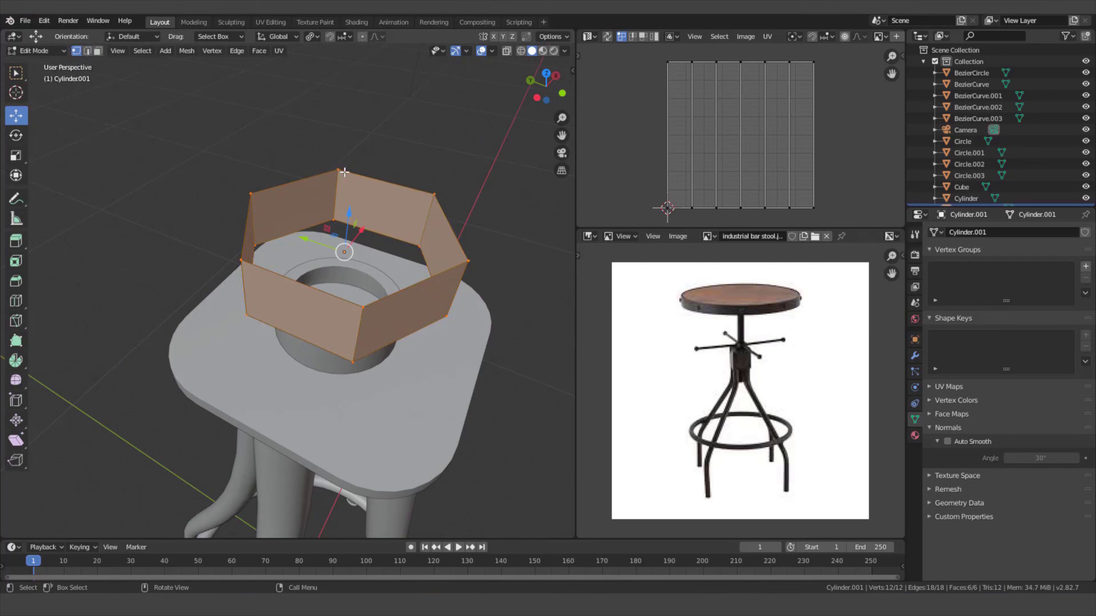
pyautogui.press('alt')
pyautogui.keyDown('alt'); pyautogui.click(369, 177); pyautogui.keyUp('alt')
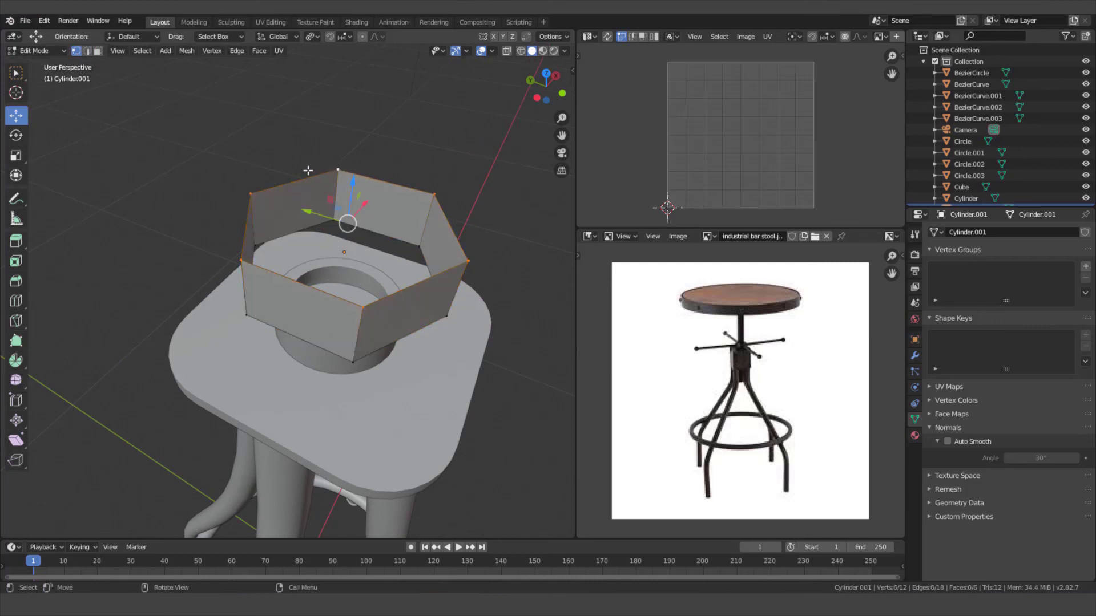
pyautogui.press('e')
pyautogui.rightClick(497, 335)
pyautogui.press('s')
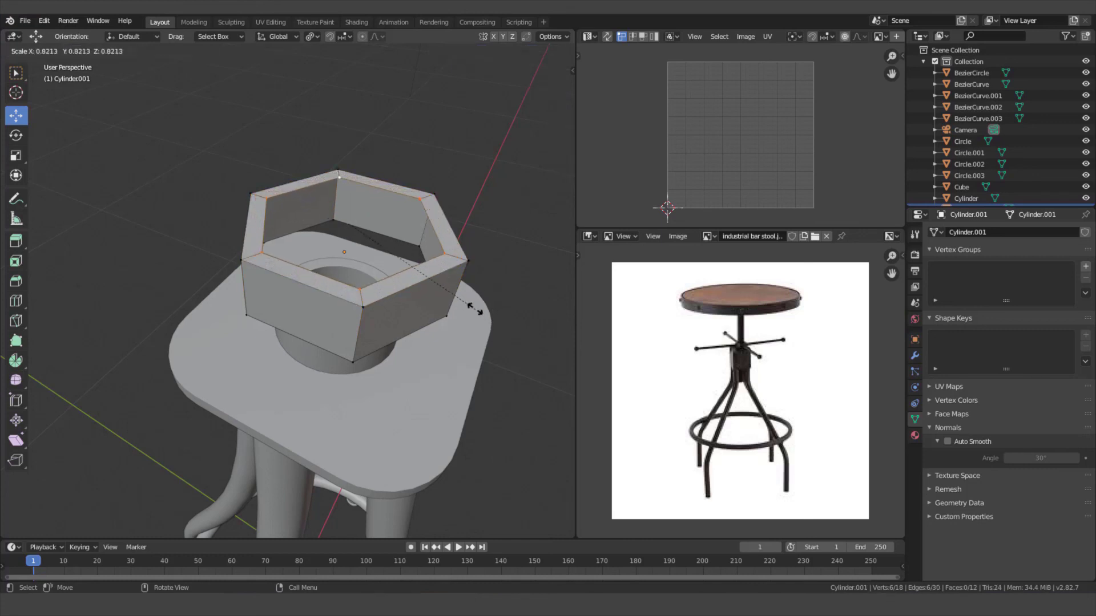
pyautogui.click(438, 288)
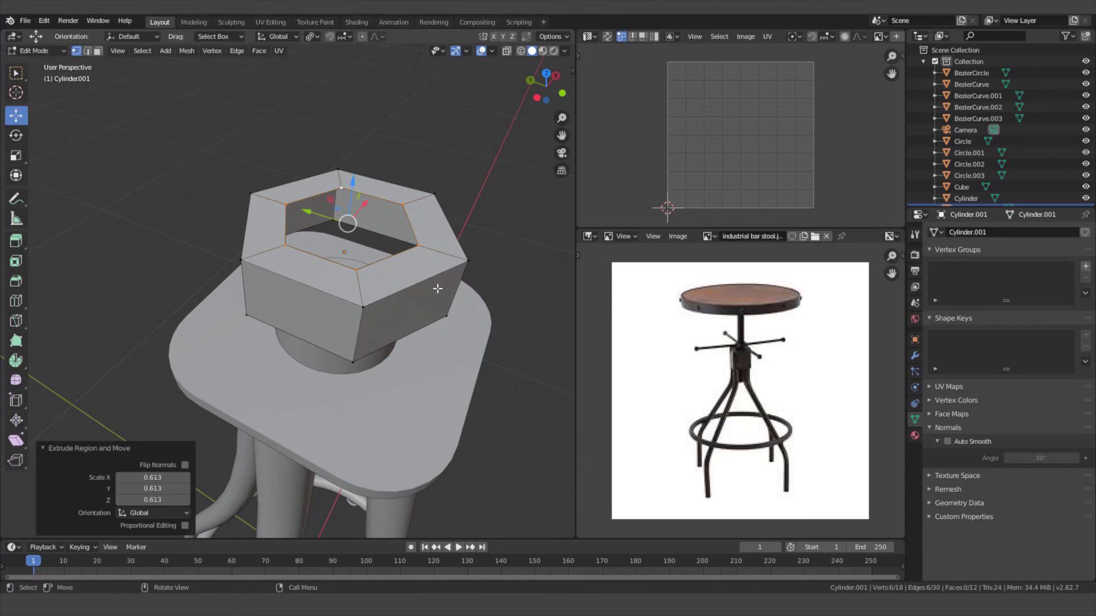
# Step: Extrude the rim's inner edge loop down about 0.0166 m along Z to start the hole wall
pyautogui.press('e')
pyautogui.press('z')
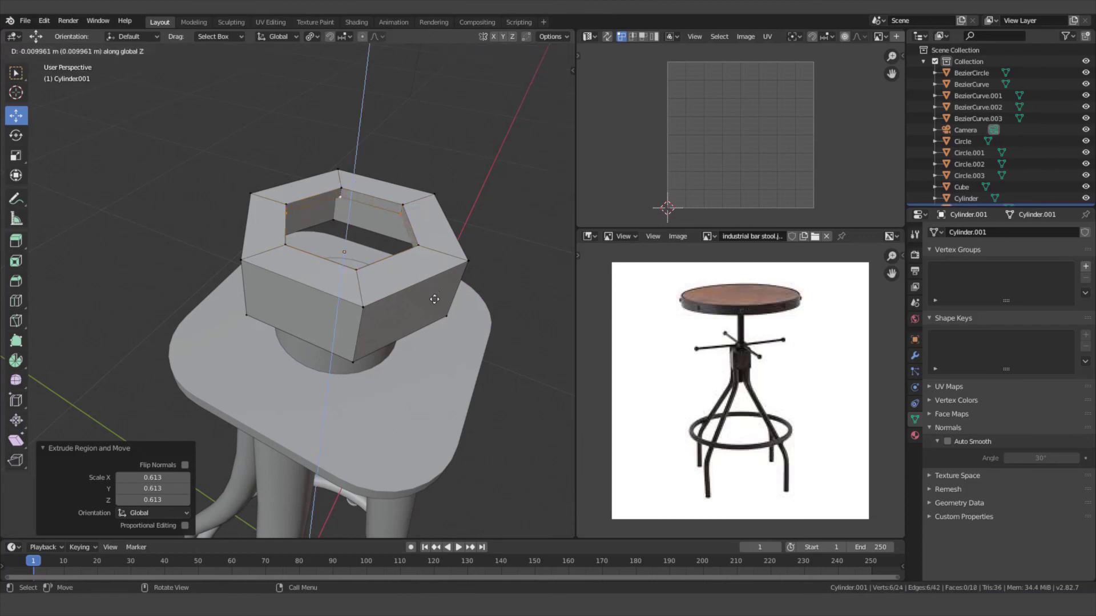
pyautogui.click(435, 303)
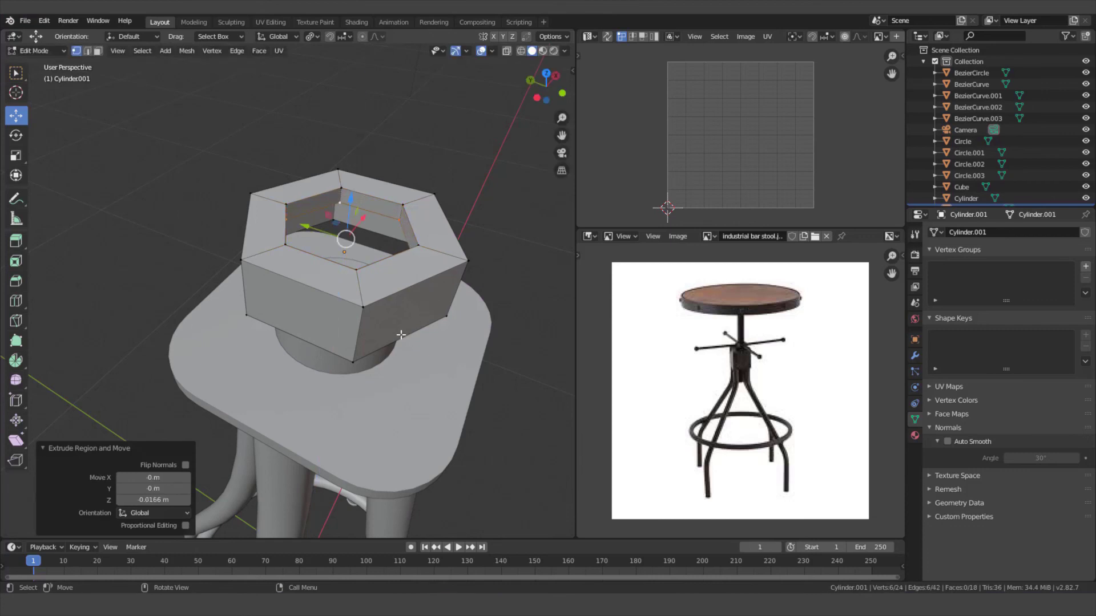
# Step: Extrude the hexagonal nut's bottom edge loop inward, scaling it to about 0.859 to form a narrow lower lip
pyautogui.scroll(3, 402, 333)
pyautogui.scroll(-3, 403, 329)
pyautogui.moveTo(404, 328); pyautogui.dragTo(409, 302, button='middle')
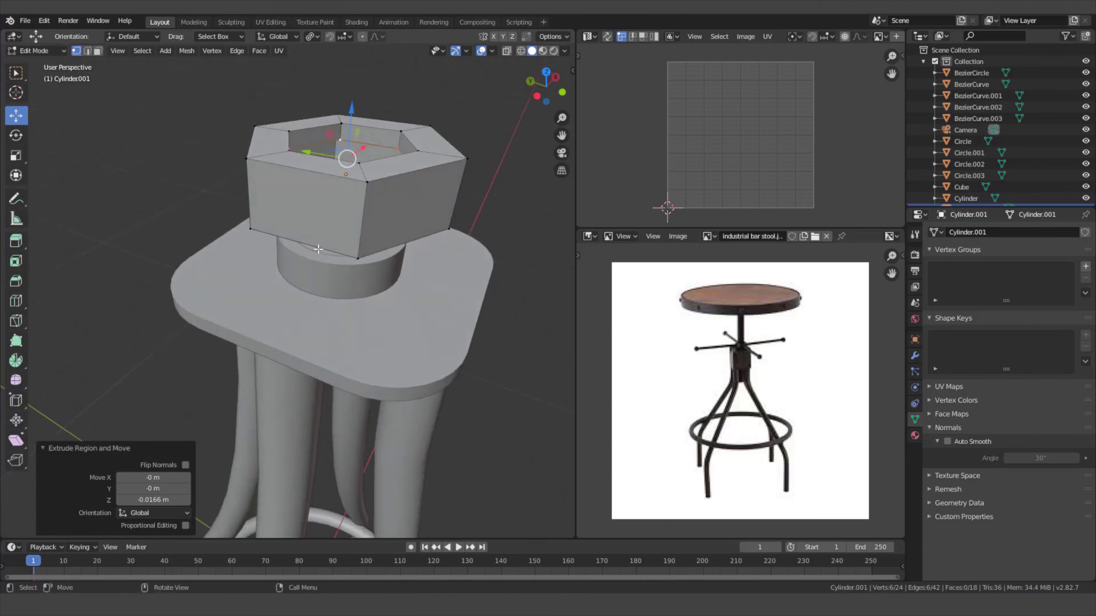
pyautogui.keyDown('alt'); pyautogui.click(399, 249); pyautogui.keyUp('alt')
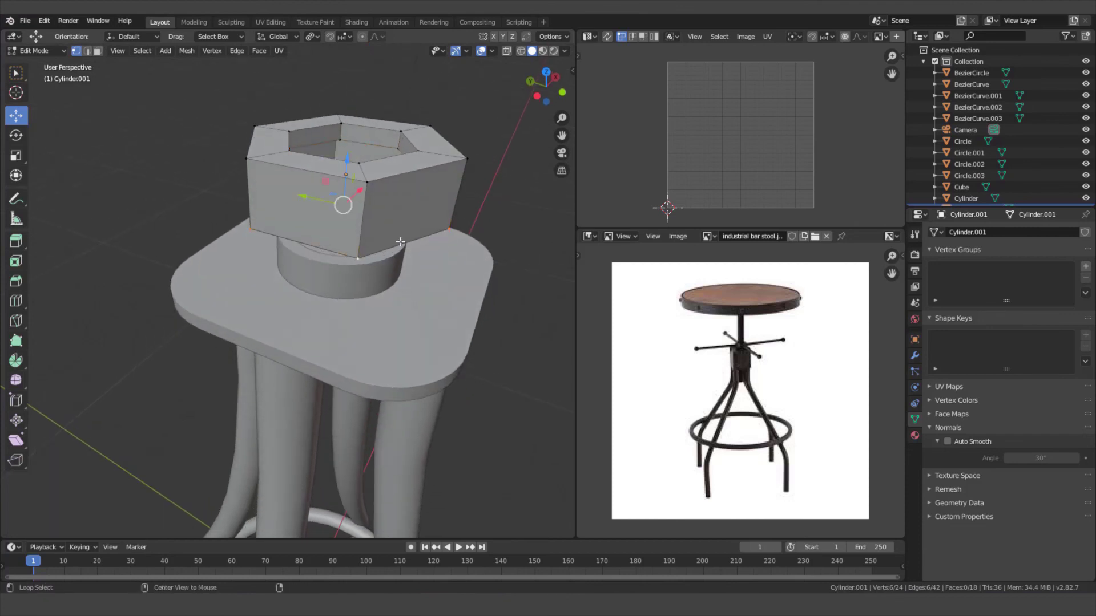
pyautogui.press('e')
pyautogui.press('s')
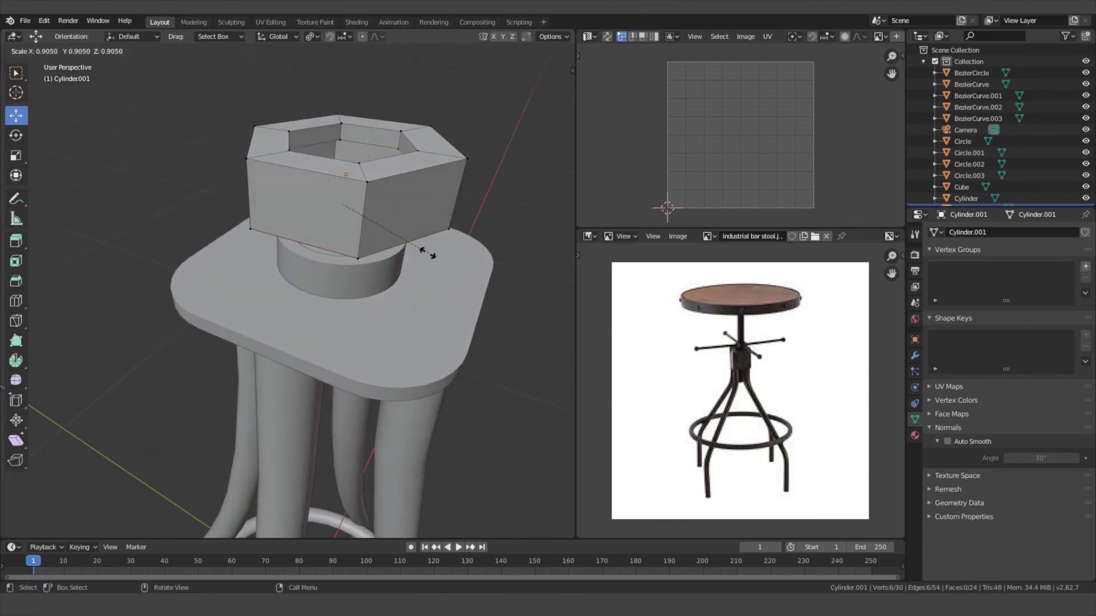
pyautogui.click(425, 249)
pyautogui.moveTo(424, 249)
pyautogui.mouseDown(button='middle')
pyautogui.moveTo(422, 202)
pyautogui.moveTo(426, 237)
pyautogui.mouseUp(button='middle')
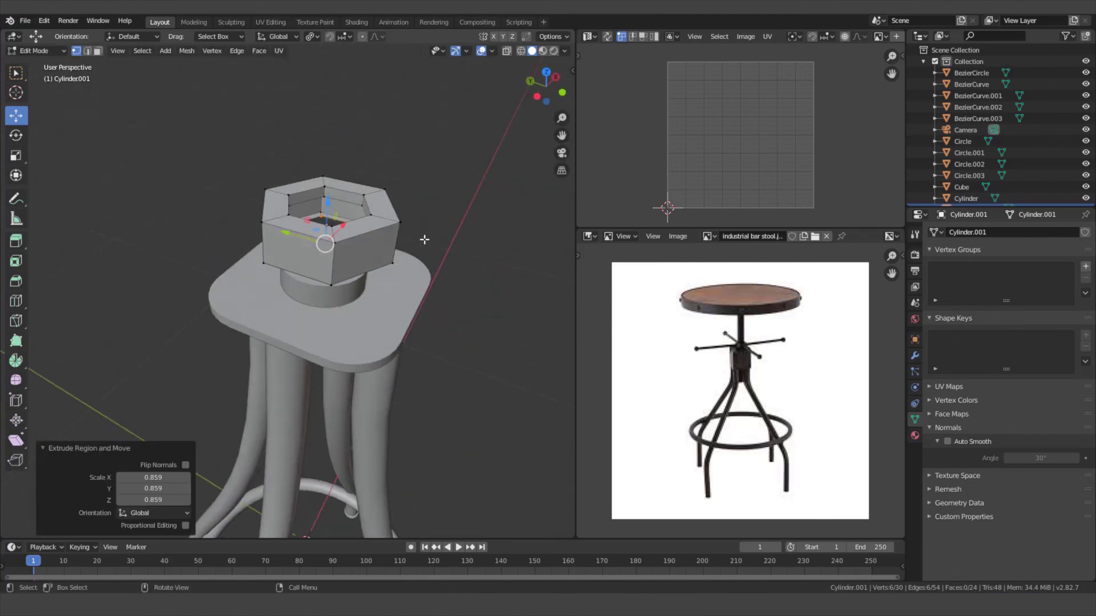
pyautogui.scroll(2, 425, 237)
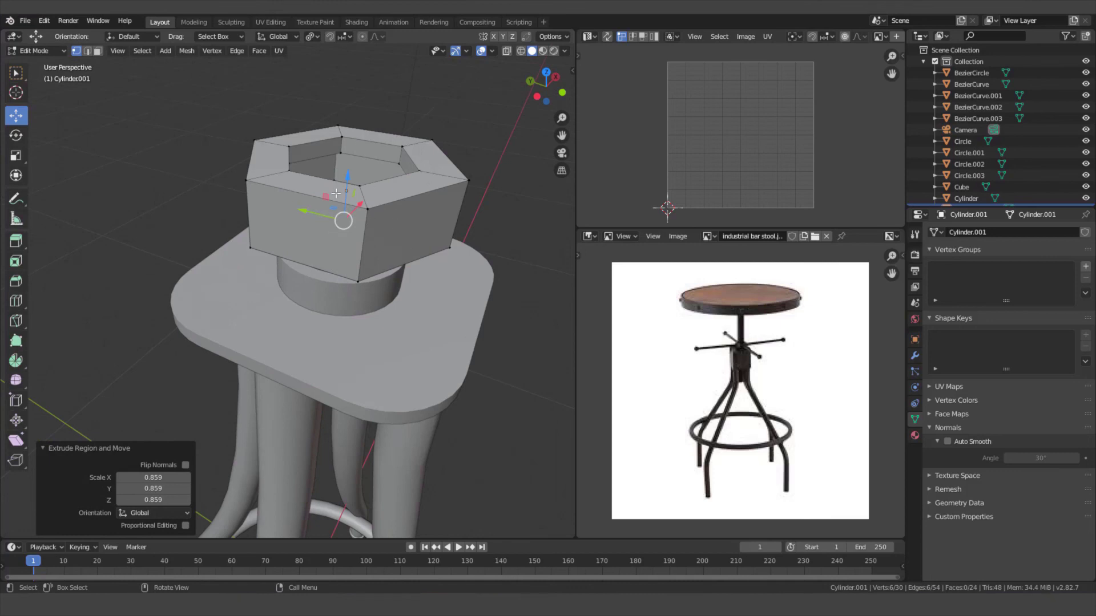
# Step: Apply the hexagonal nut's scale in Object Mode
pyautogui.press('Tab')
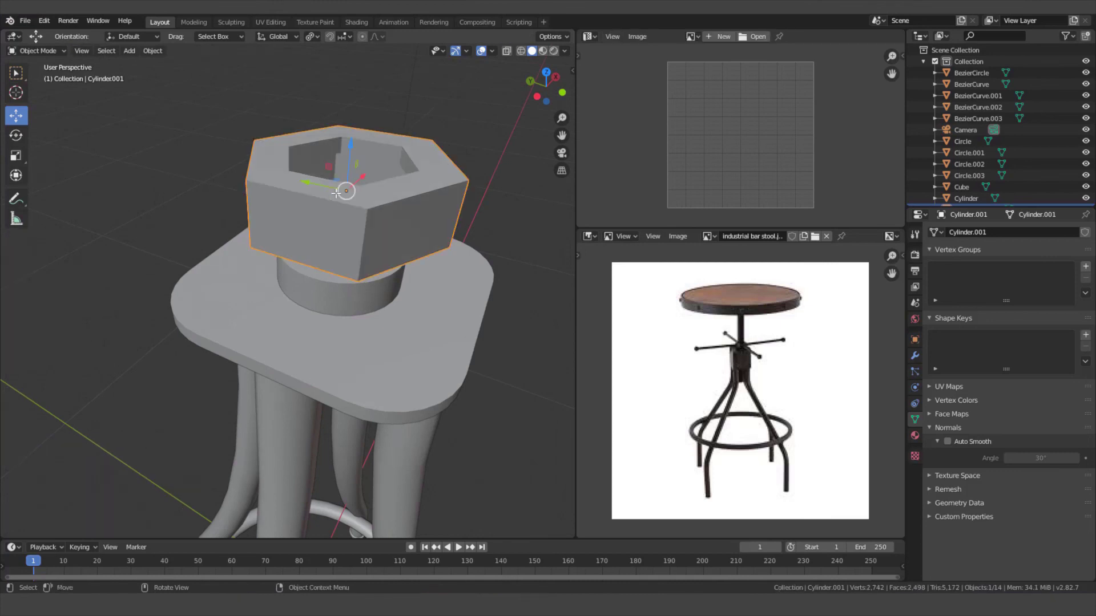
pyautogui.hotkey('ctrl', 'a')
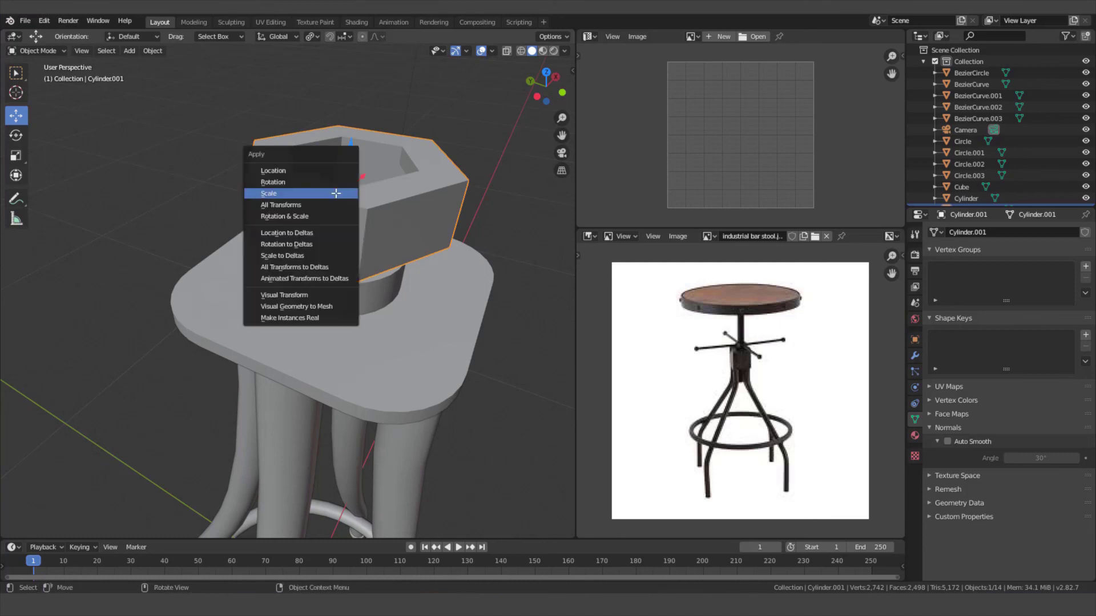
pyautogui.click(307, 194)
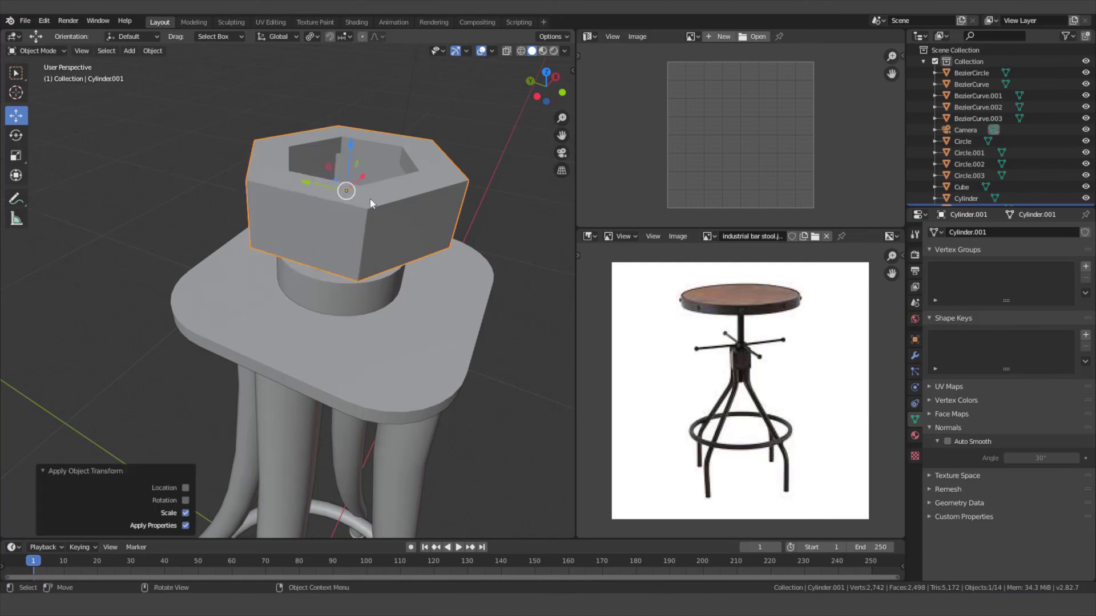
# Step: Mark the hexagonal nut's outer top, inner top and outer bottom edge loops as UV seams
pyautogui.press('Tab')
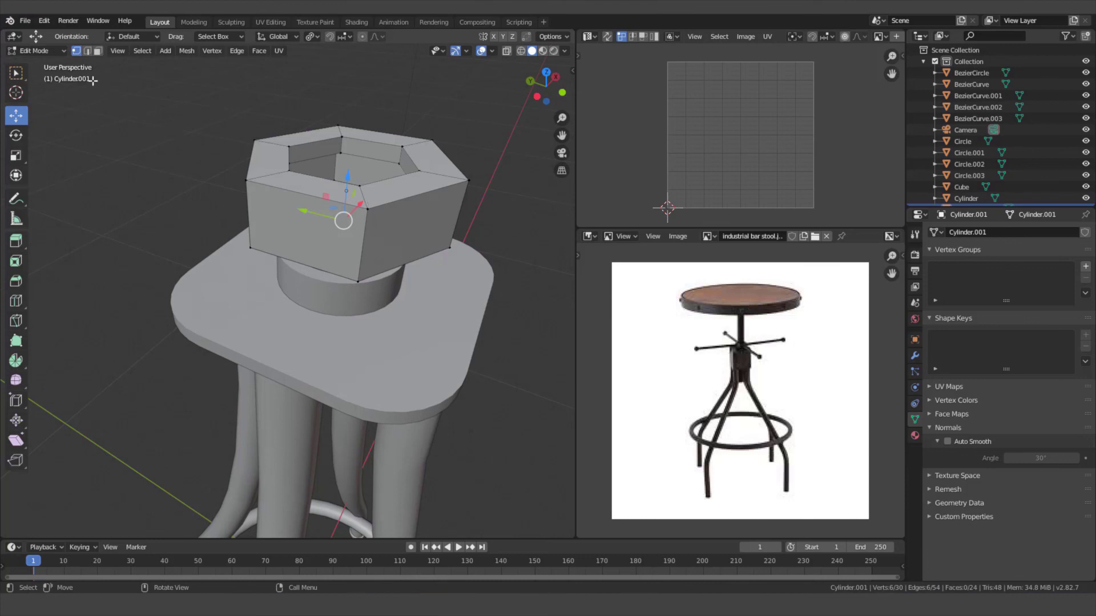
pyautogui.click(88, 51)
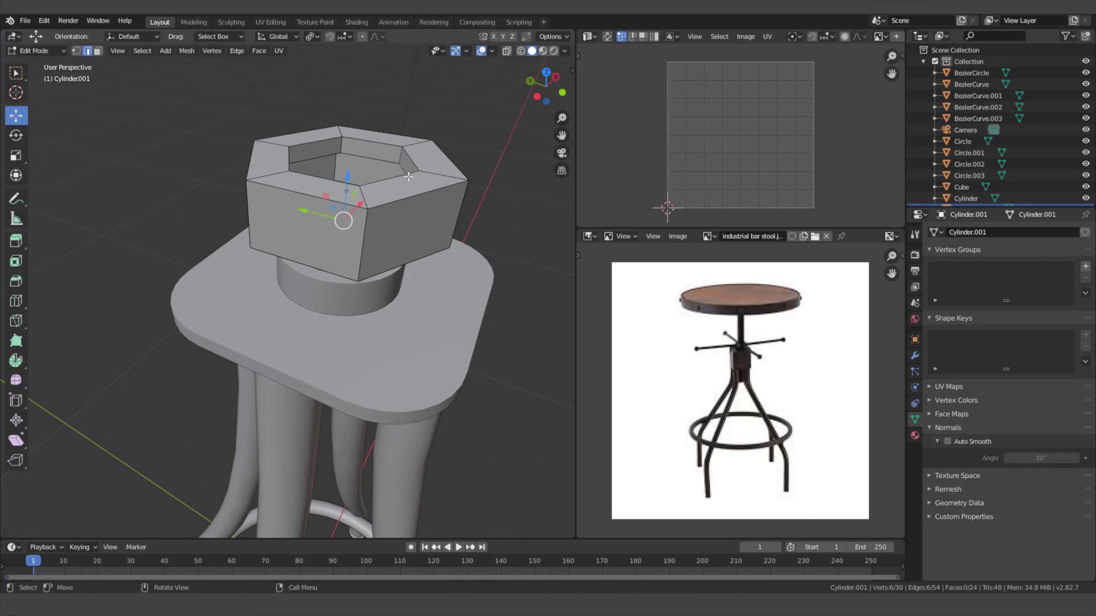
pyautogui.keyDown('alt'); pyautogui.click(443, 185); pyautogui.keyUp('alt')
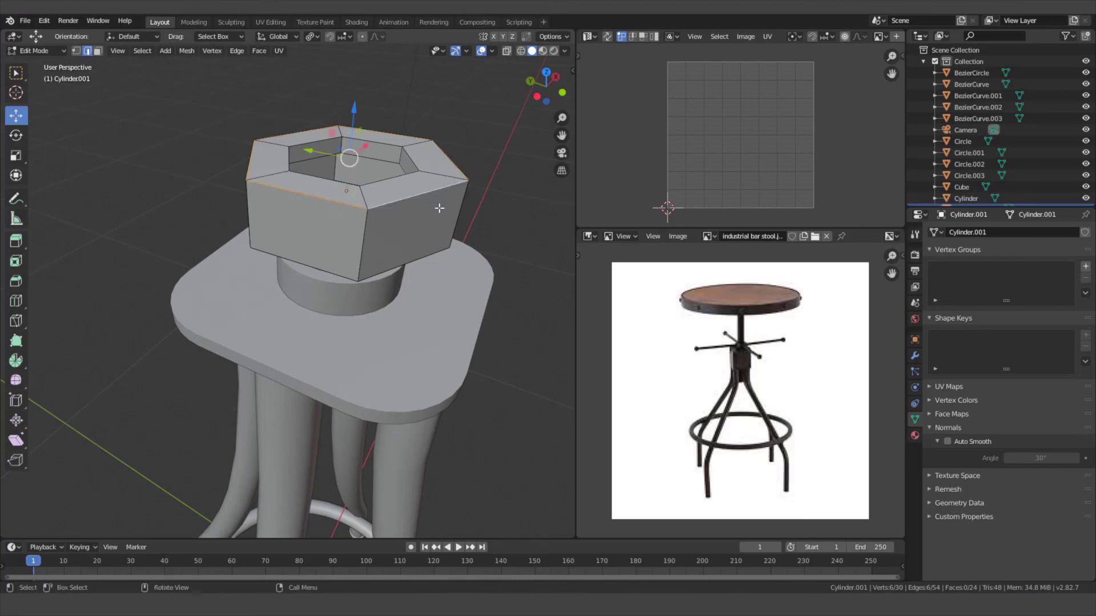
pyautogui.keyDown('alt'); pyautogui.keyDown('shift'); pyautogui.click(389, 180); pyautogui.keyUp('shift'); pyautogui.keyUp('alt')
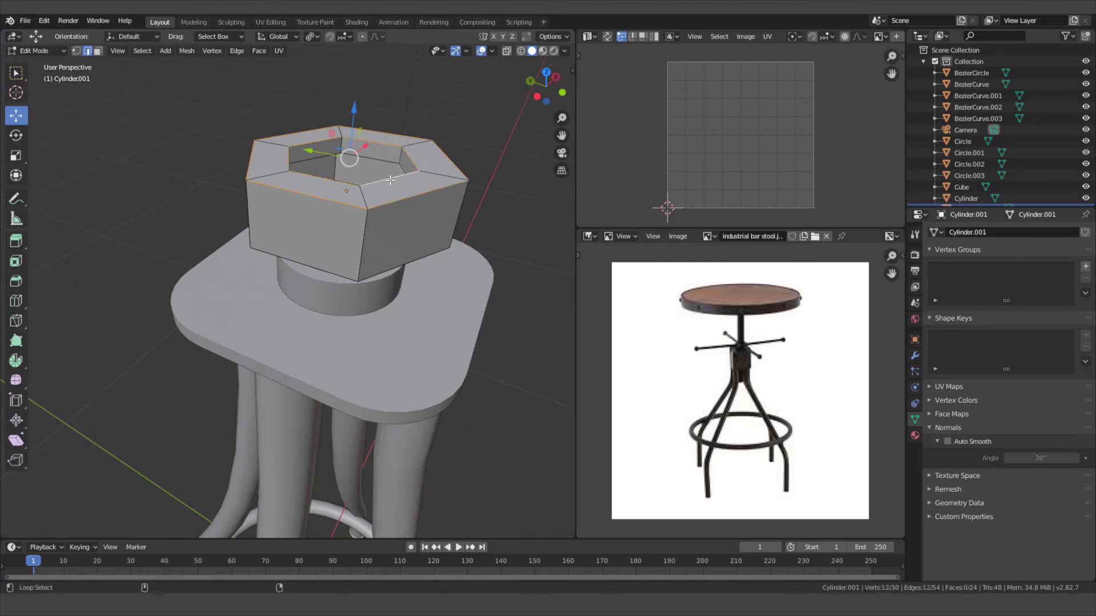
pyautogui.moveTo(397, 224); pyautogui.dragTo(390, 198, button='middle')
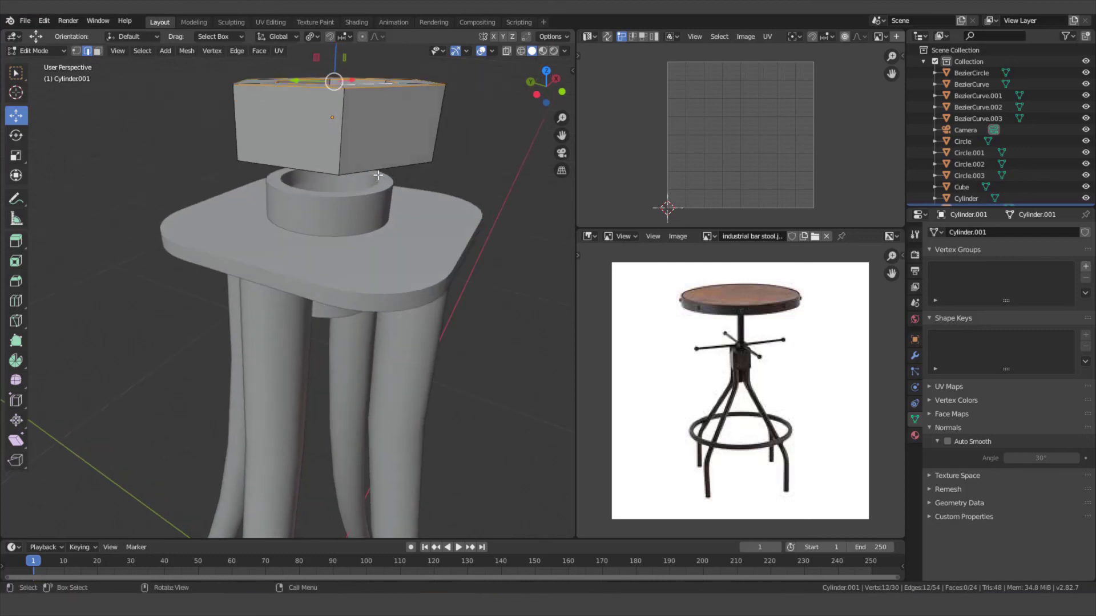
pyautogui.keyDown('alt'); pyautogui.keyDown('shift'); pyautogui.click(381, 169); pyautogui.keyUp('shift'); pyautogui.keyUp('alt')
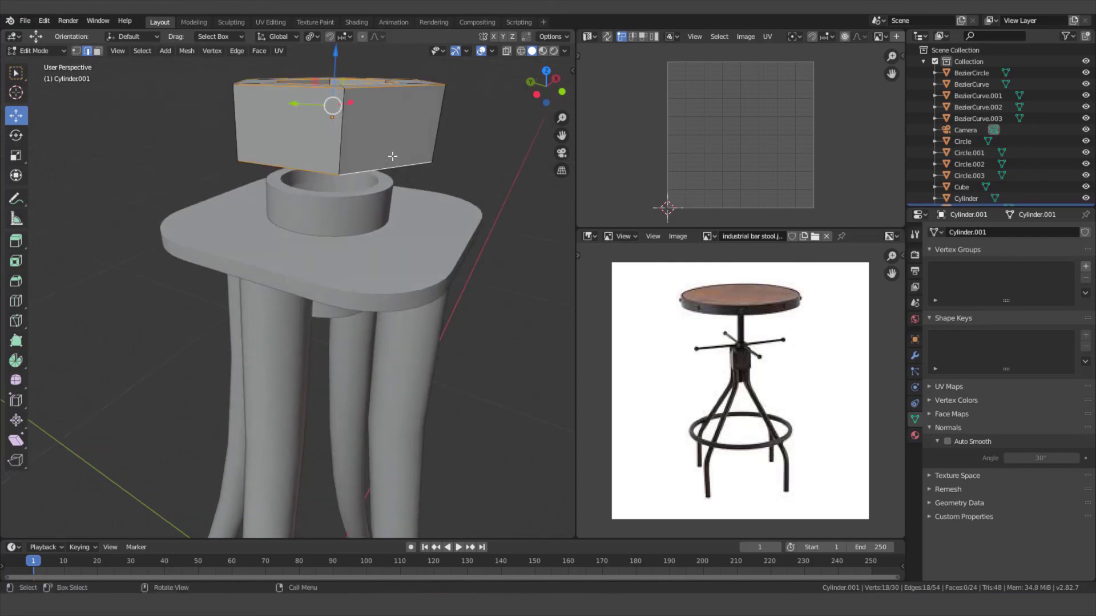
pyautogui.rightClick(392, 158)
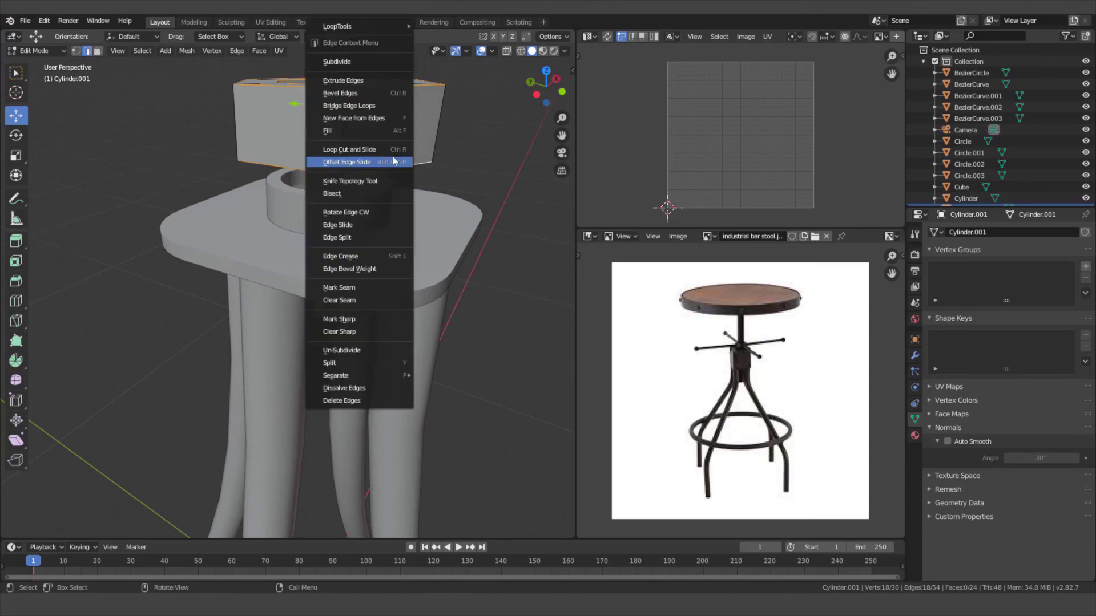
pyautogui.click(352, 288)
# Step: Mark one vertical edge of the nut's hole wall and one vertical edge of its outer wall as seams
pyautogui.moveTo(360, 268); pyautogui.dragTo(370, 202, button='middle')
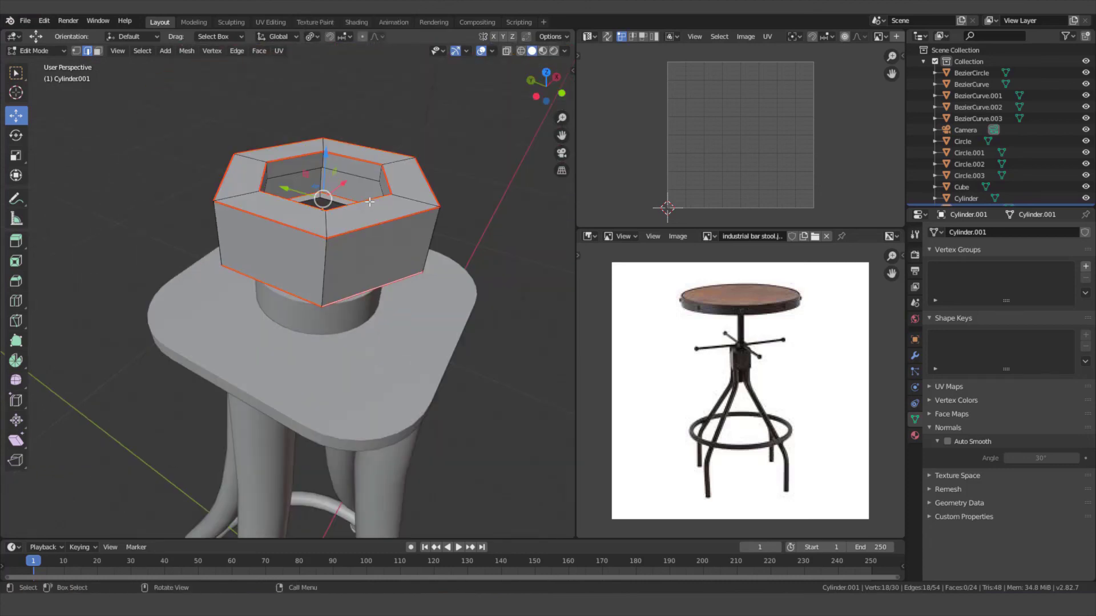
pyautogui.scroll(4, 351, 166)
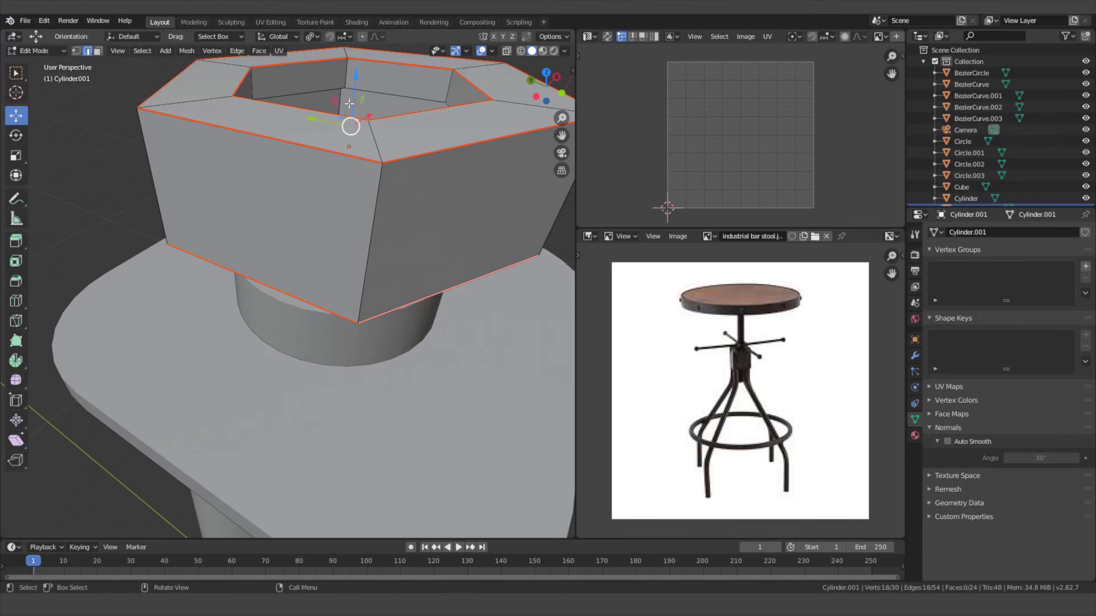
pyautogui.click(346, 73)
pyautogui.rightClick(341, 76)
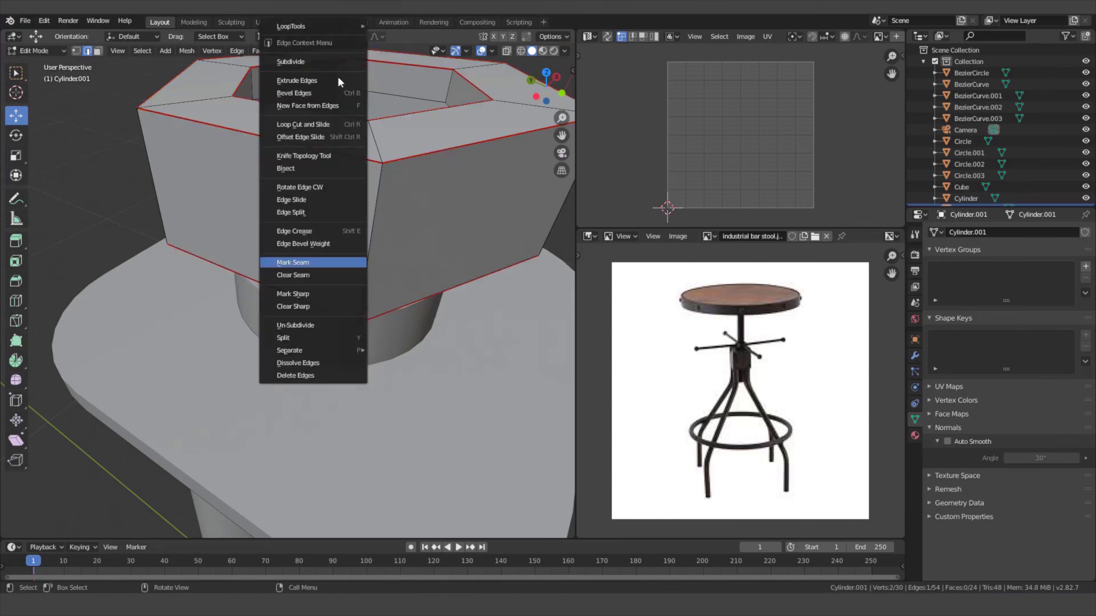
pyautogui.click(313, 263)
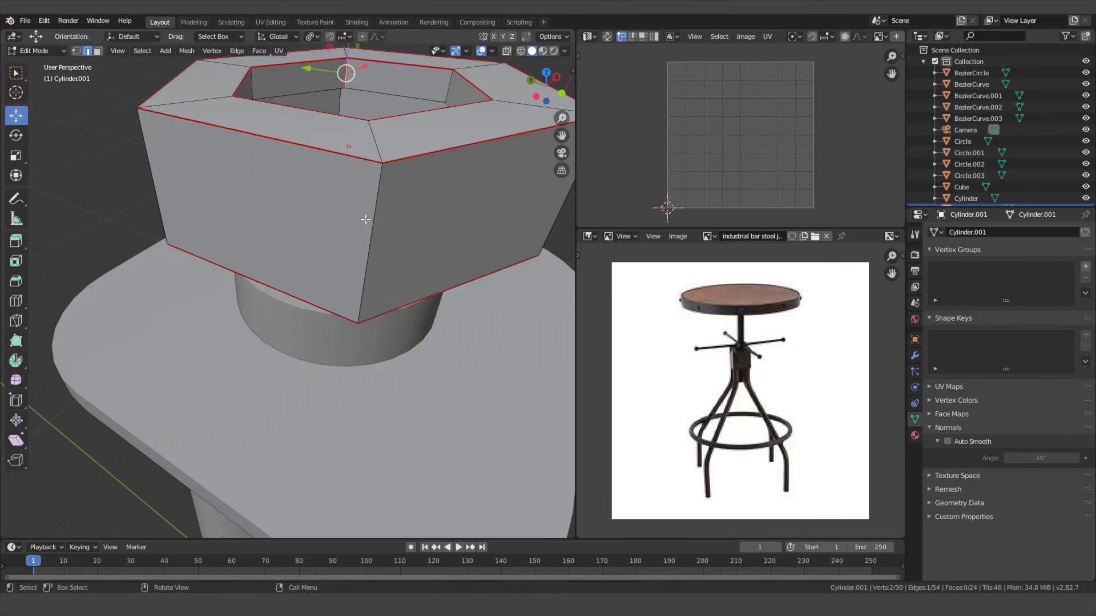
pyautogui.scroll(-4, 361, 227)
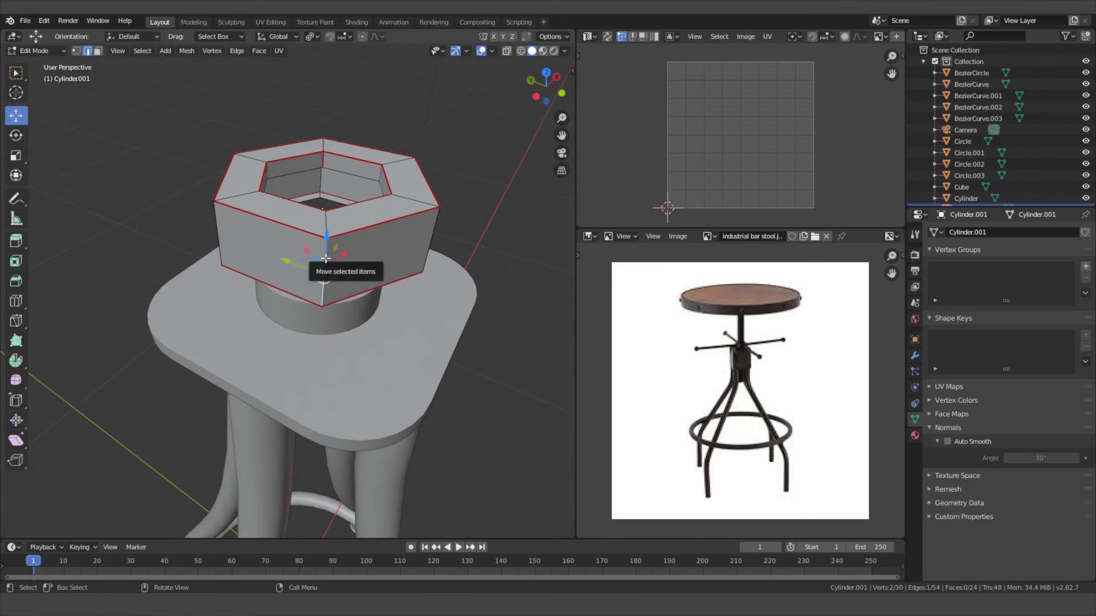
pyautogui.rightClick(324, 262)
pyautogui.click(301, 262)
# Step: Unwrap all of the nut's faces along the marked seams and return to Object Mode
pyautogui.moveTo(330, 271); pyautogui.dragTo(363, 257, button='middle')
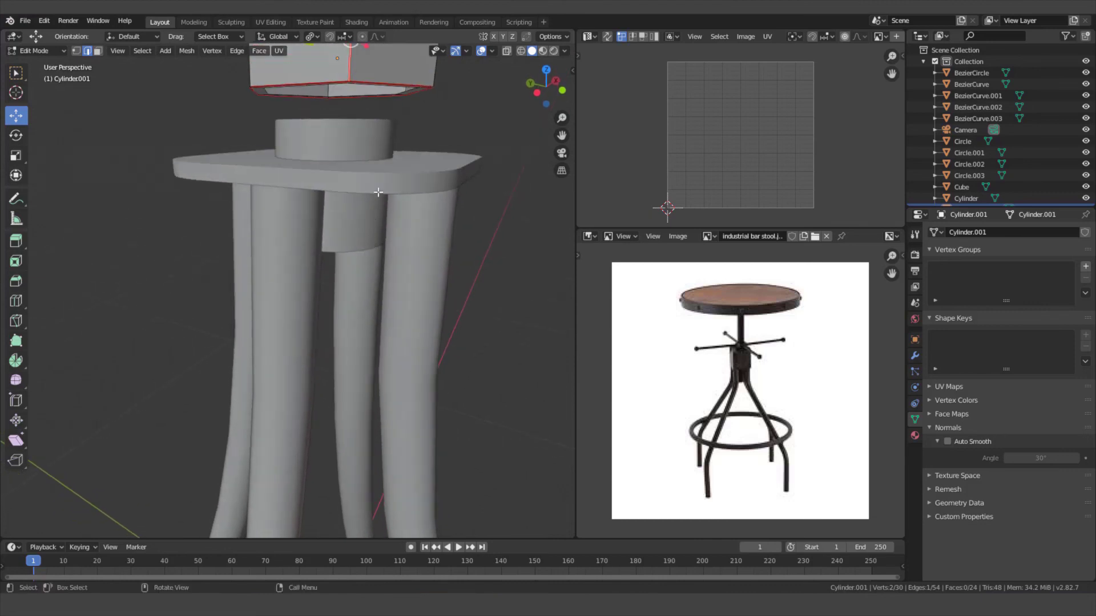
pyautogui.scroll(-3, 378, 192)
pyautogui.moveTo(371, 180); pyautogui.dragTo(379, 206, button='middle')
pyautogui.scroll(2, 382, 212)
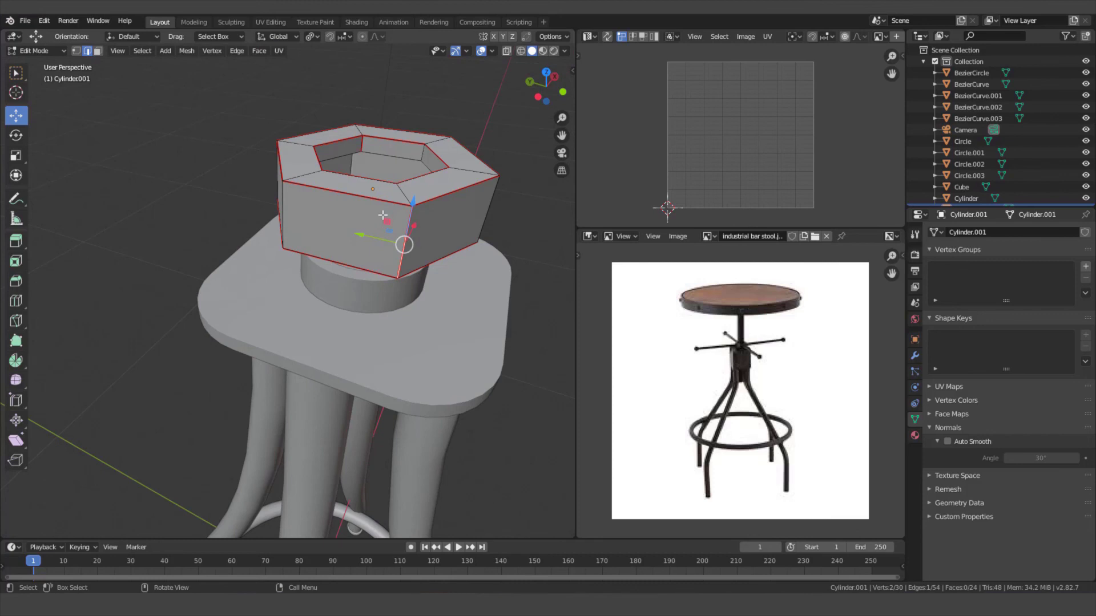
pyautogui.press('a')
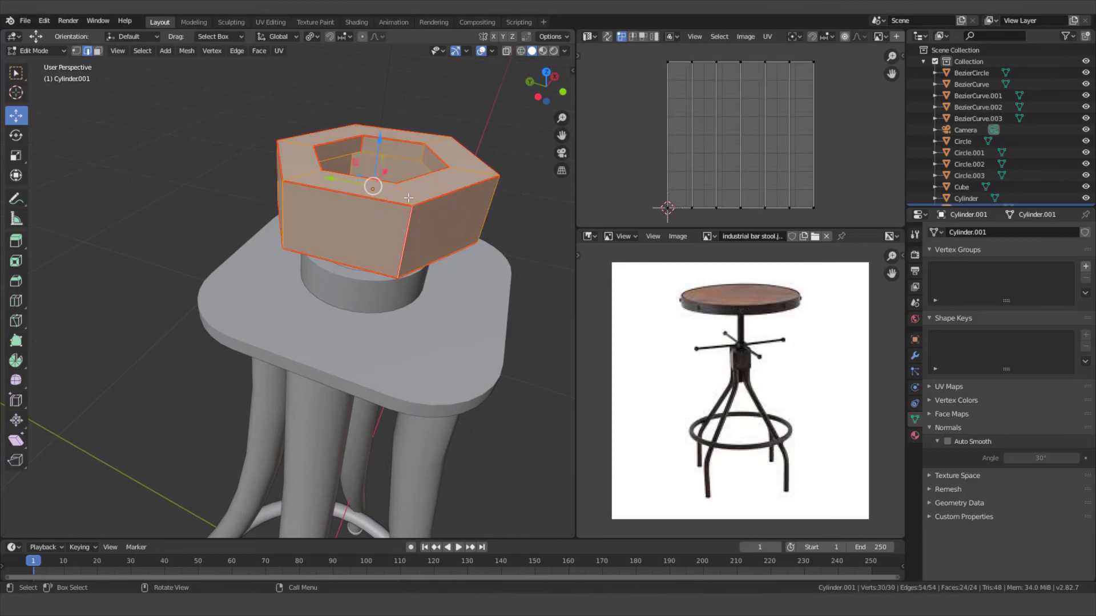
pyautogui.press('u')
pyautogui.click(408, 184)
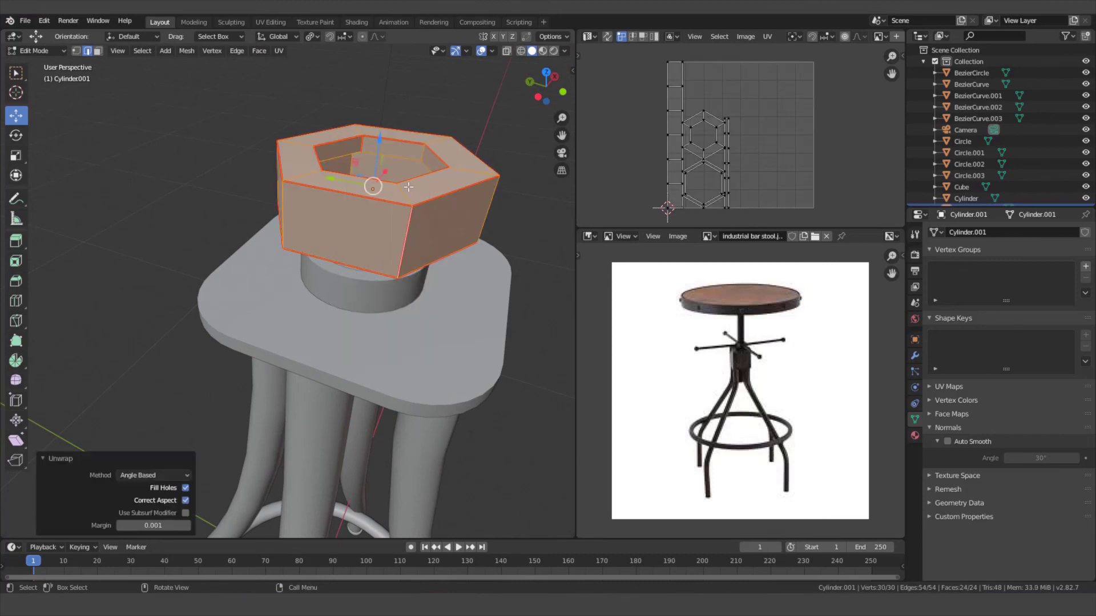
pyautogui.scroll(1, 728, 106)
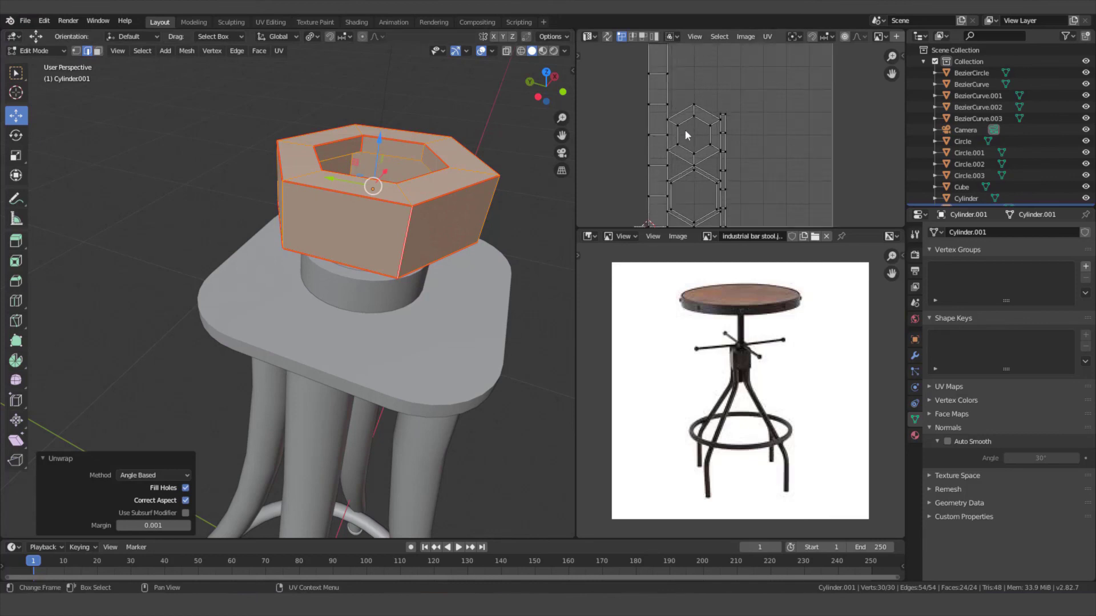
pyautogui.scroll(-3, 383, 213)
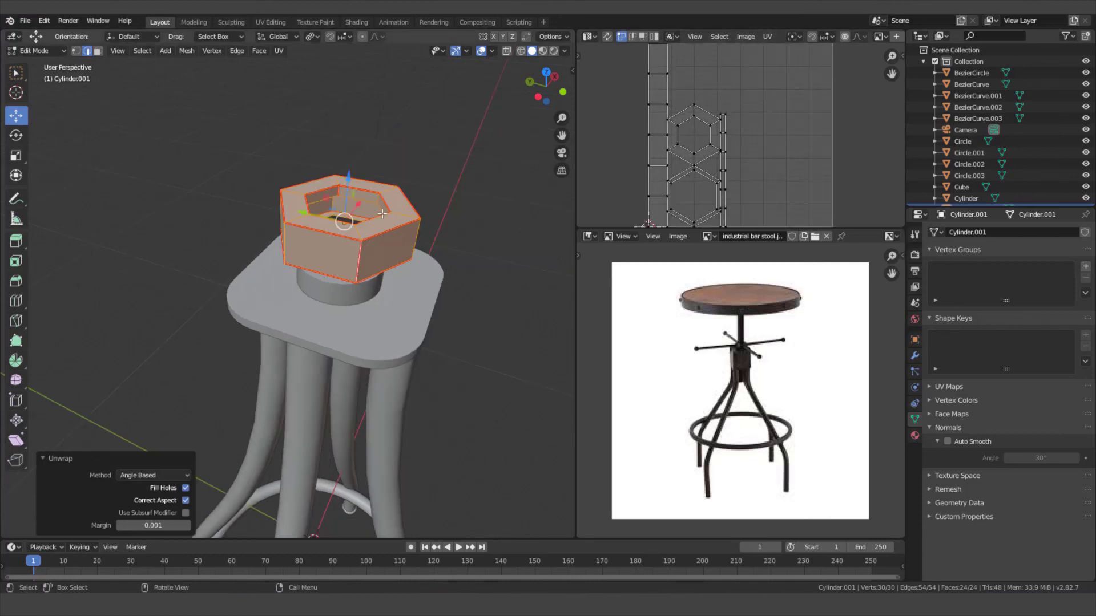
pyautogui.press('Tab')
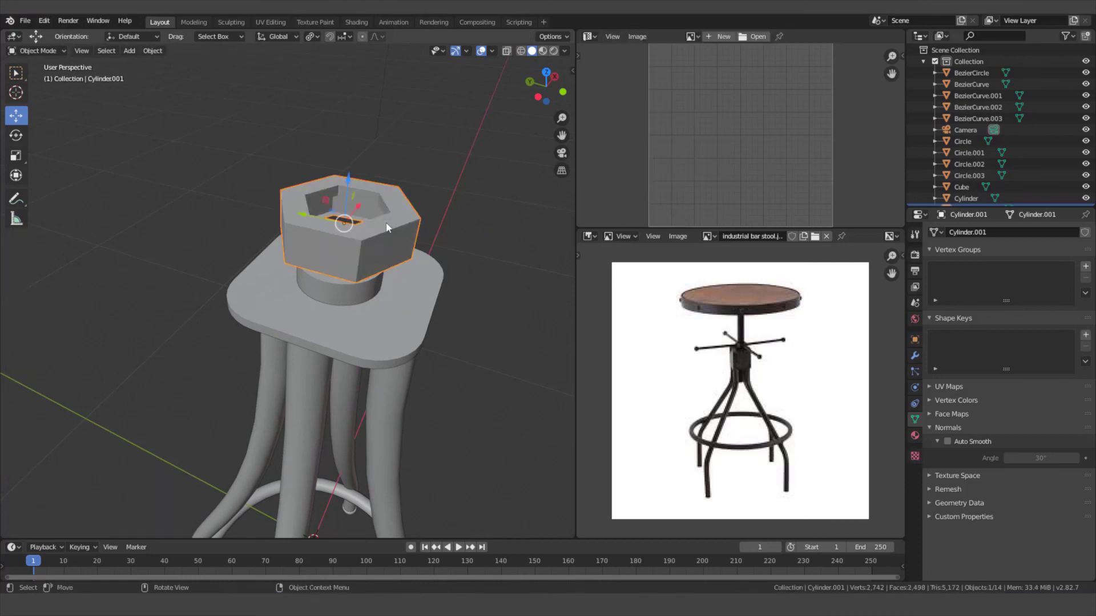
# Step: Shade the hexagonal nut smooth and enable Auto Smooth for its normals
pyautogui.scroll(4, 392, 241)
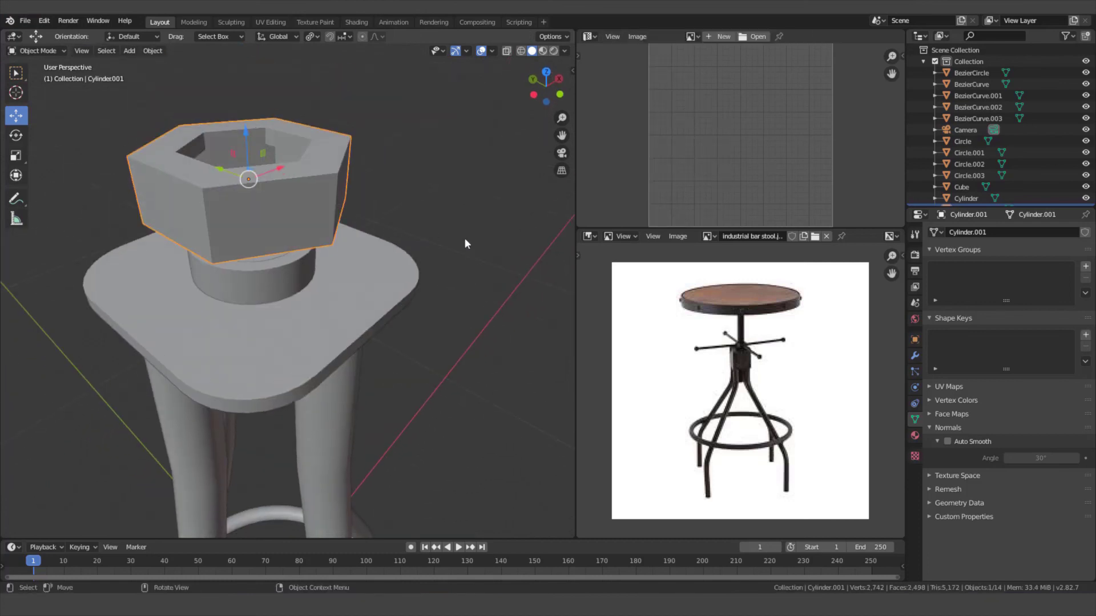
pyautogui.rightClick(415, 278)
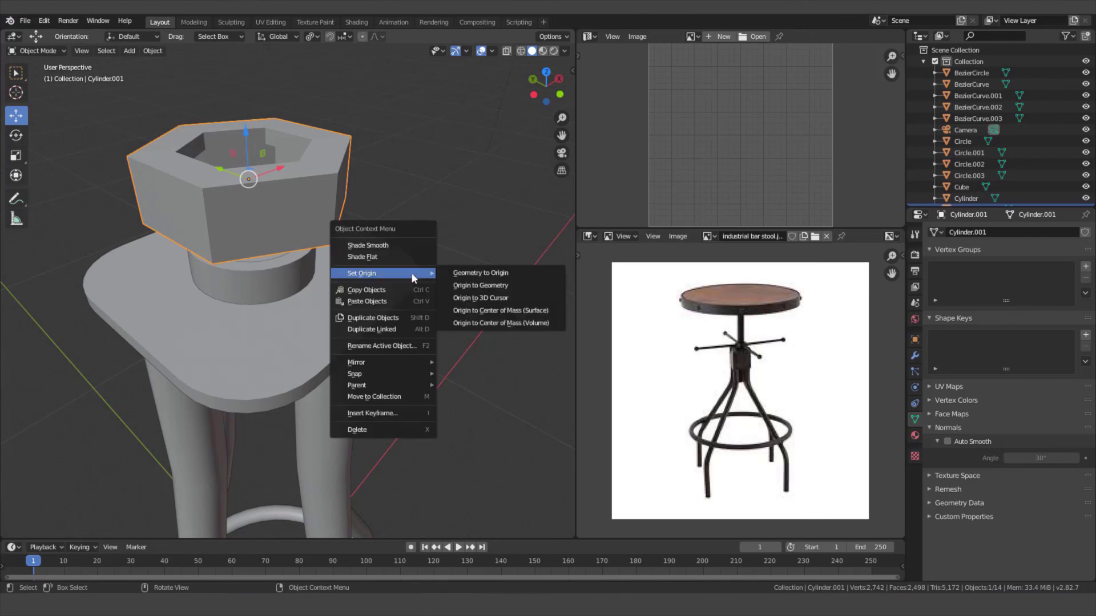
pyautogui.click(384, 247)
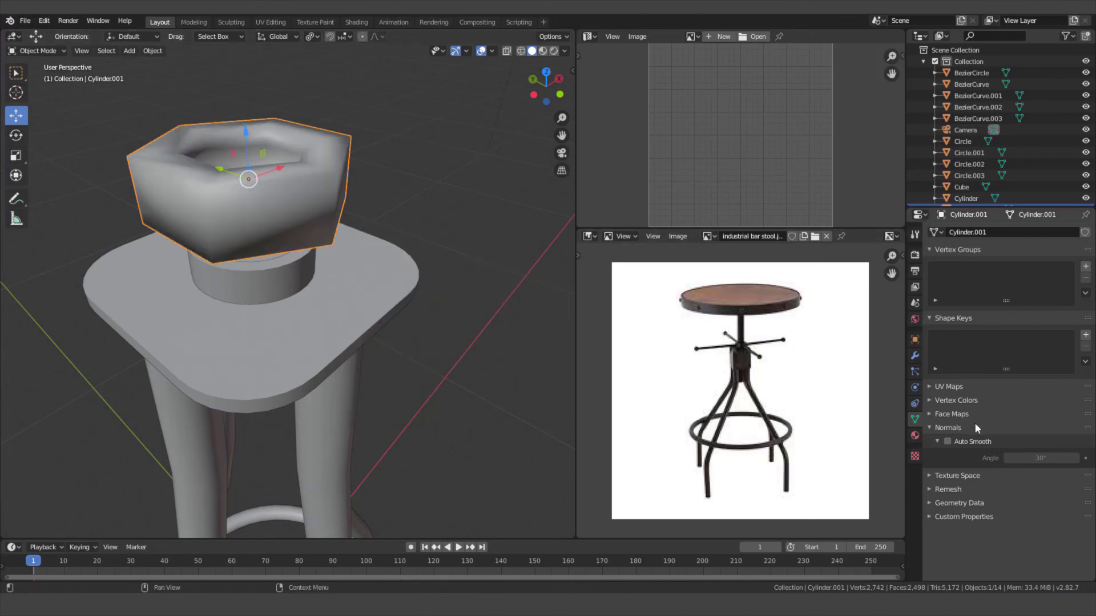
pyautogui.click(948, 442)
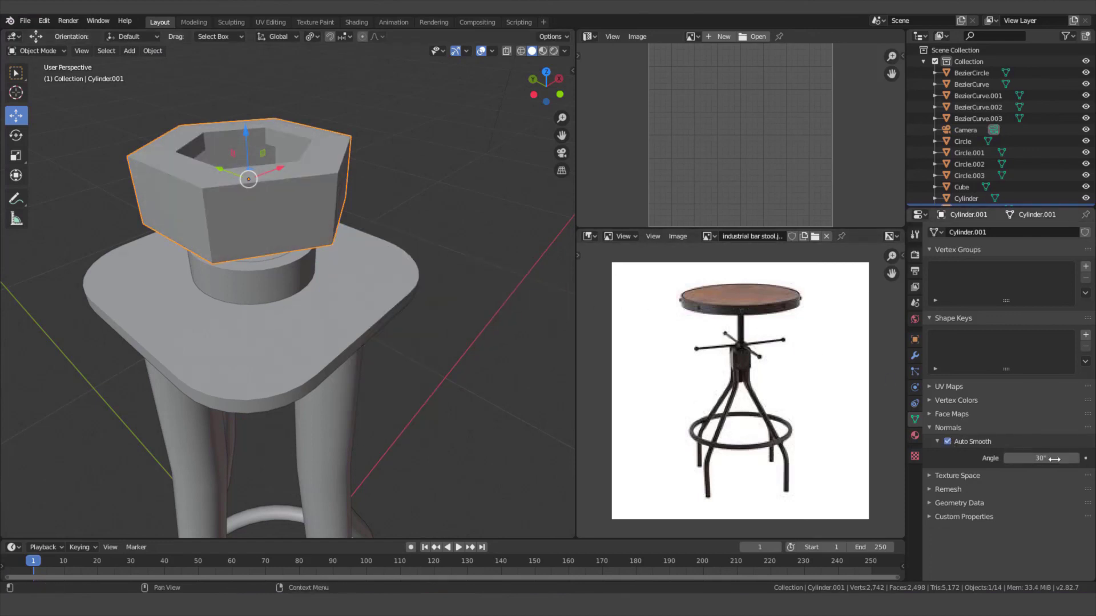
pyautogui.scroll(-3, 348, 287)
pyautogui.moveTo(337, 279); pyautogui.dragTo(364, 268, button='middle')
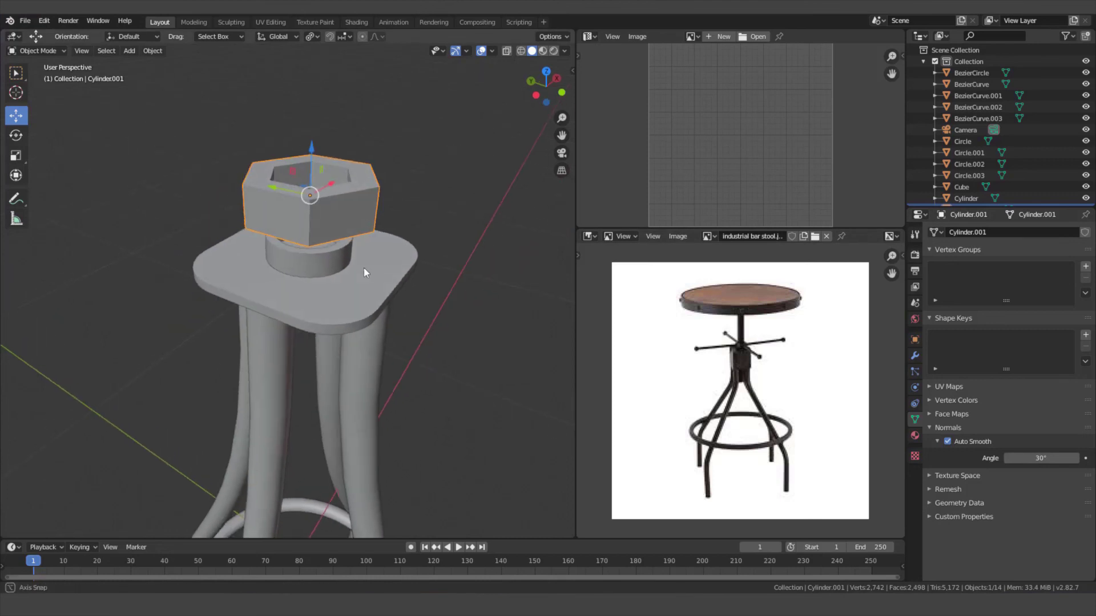
pyautogui.scroll(2, 360, 269)
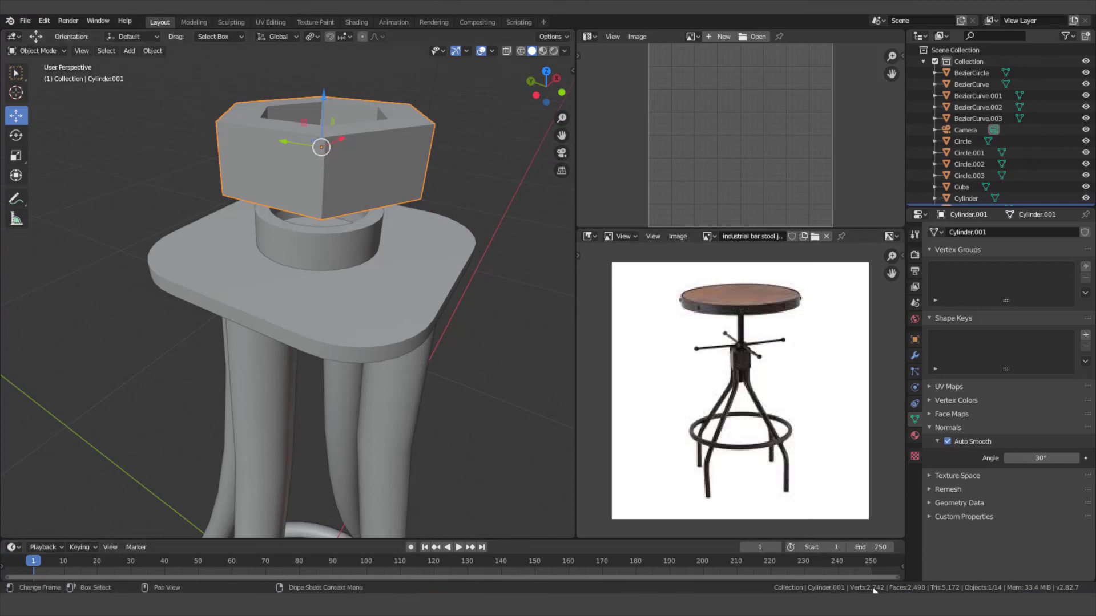
# Step: Lower the hexagonal nut about 0.0283 m along Z onto the top plate's cylinder collar
pyautogui.scroll(-3, 358, 285)
pyautogui.moveTo(358, 285); pyautogui.dragTo(340, 251, button='middle')
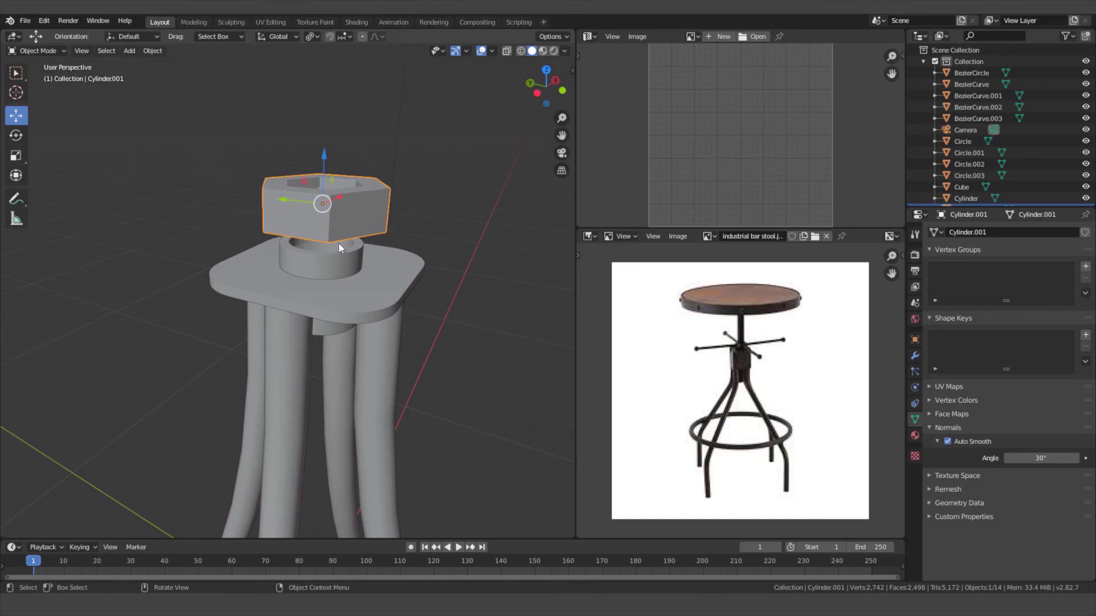
pyautogui.moveTo(324, 162); pyautogui.dragTo(327, 168)
pyautogui.scroll(4, 323, 194)
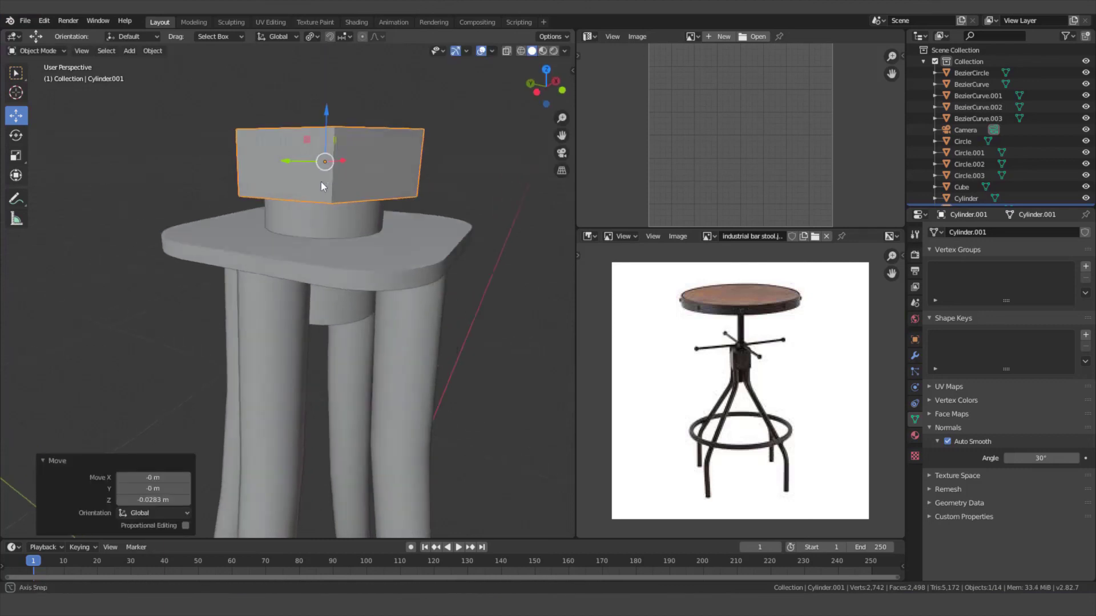
# Step: Scale the nut uniformly to about 0.846 and lower it about 0.0077 m along Z to sit on the collar
pyautogui.moveTo(321, 181); pyautogui.dragTo(331, 155, button='middle')
pyautogui.press('s')
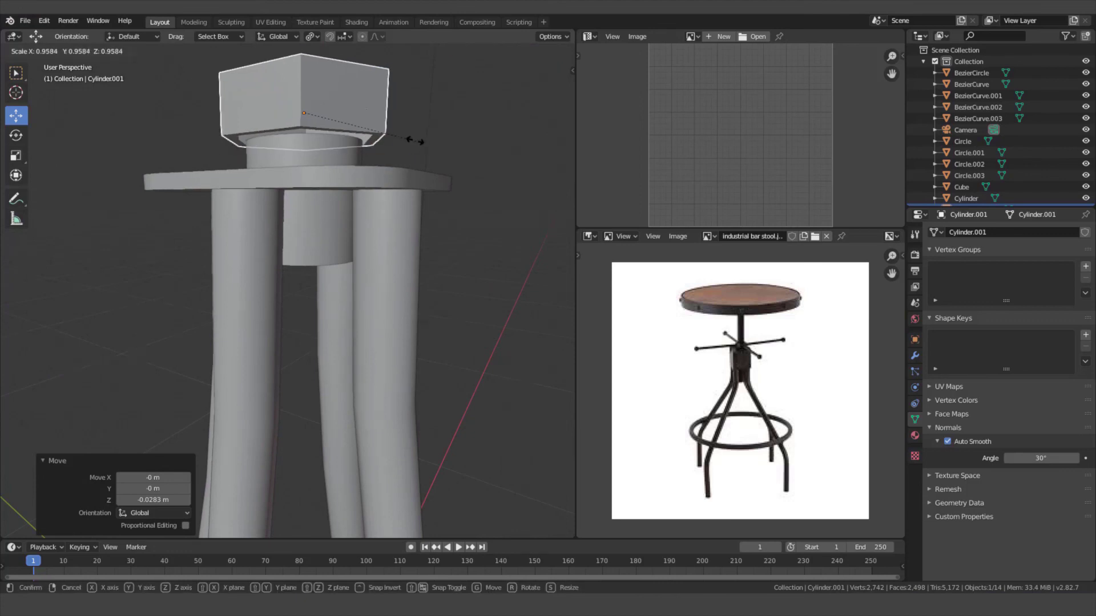
pyautogui.click(346, 98)
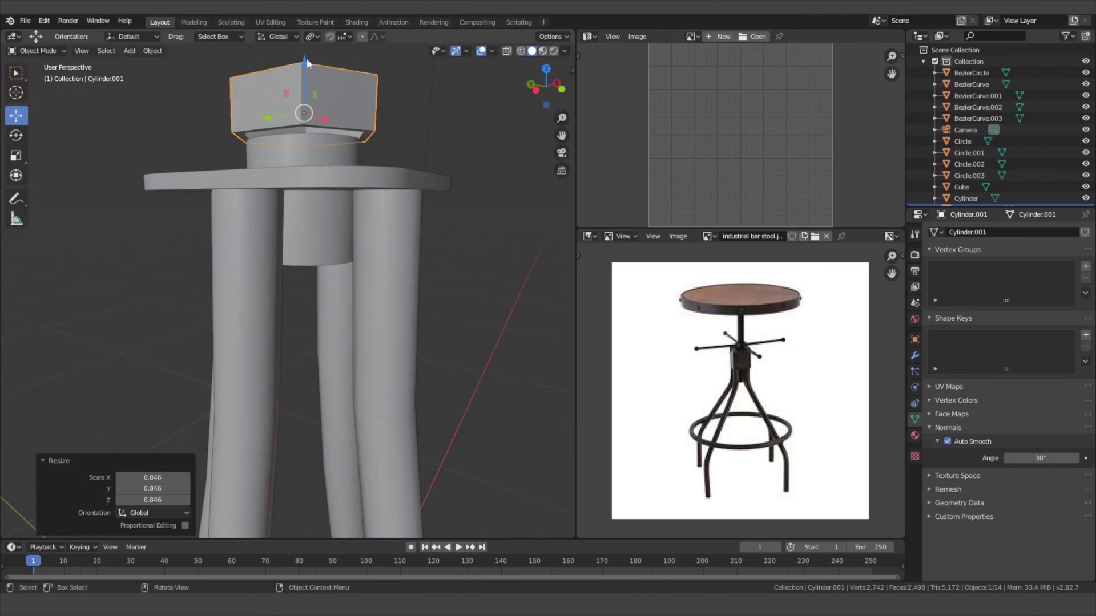
pyautogui.moveTo(307, 63); pyautogui.dragTo(327, 101)
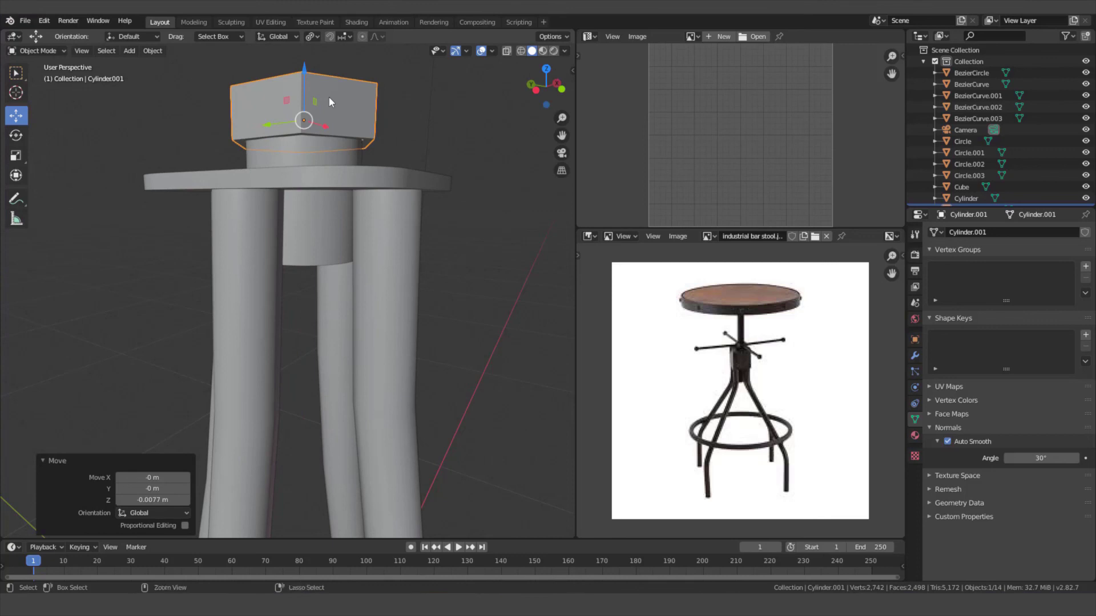
# Step: Apply the resized nut's scale
pyautogui.hotkey('ctrl', 'a')
pyautogui.click(330, 102)
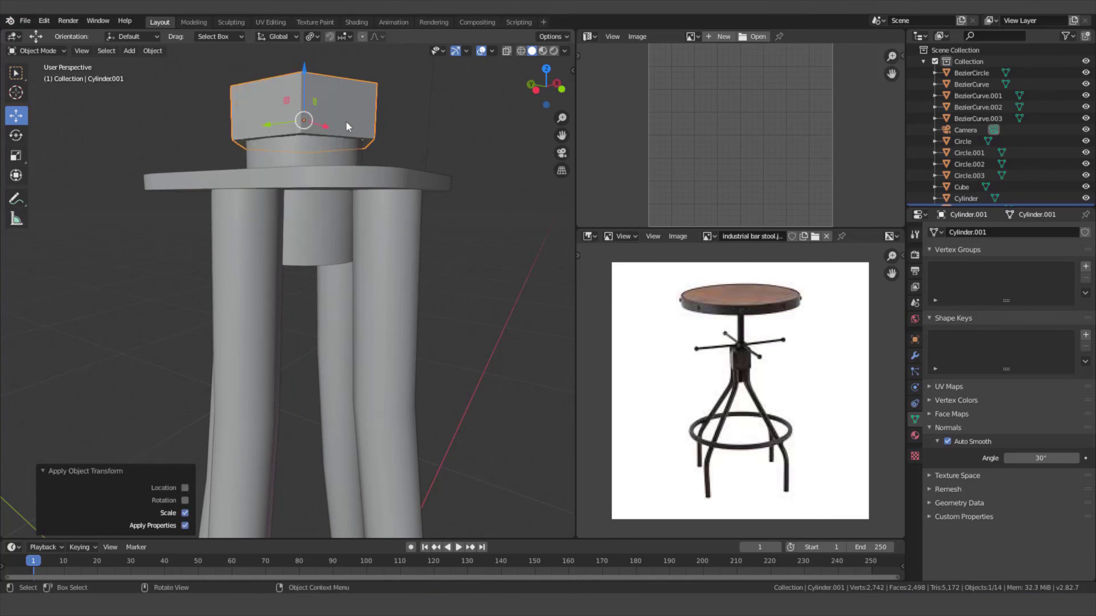
pyautogui.moveTo(346, 121); pyautogui.dragTo(347, 154, button='middle')
pyautogui.scroll(-2, 346, 153)
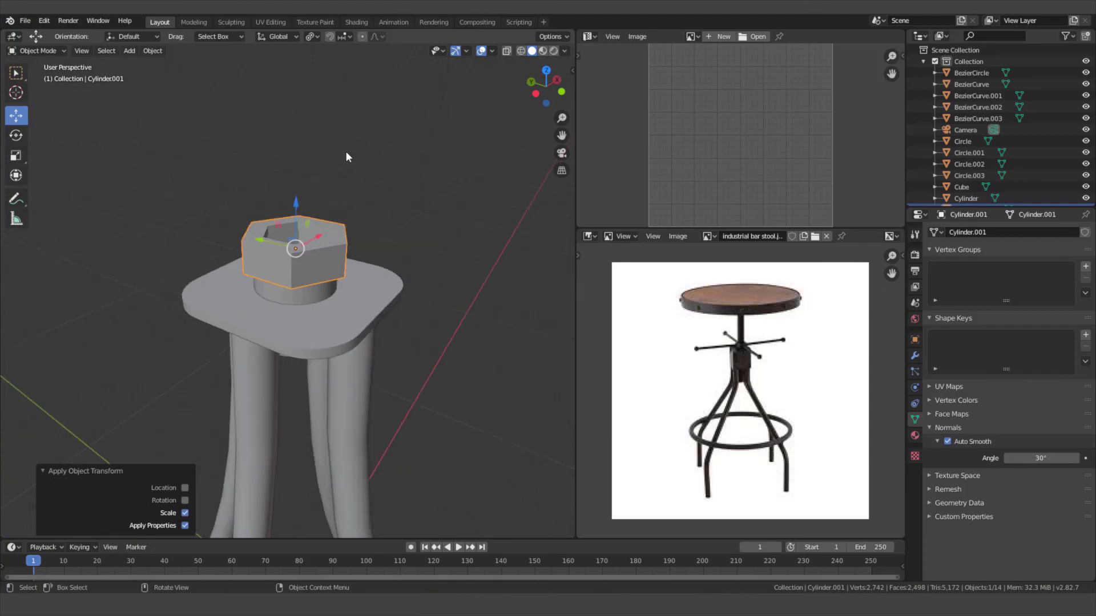